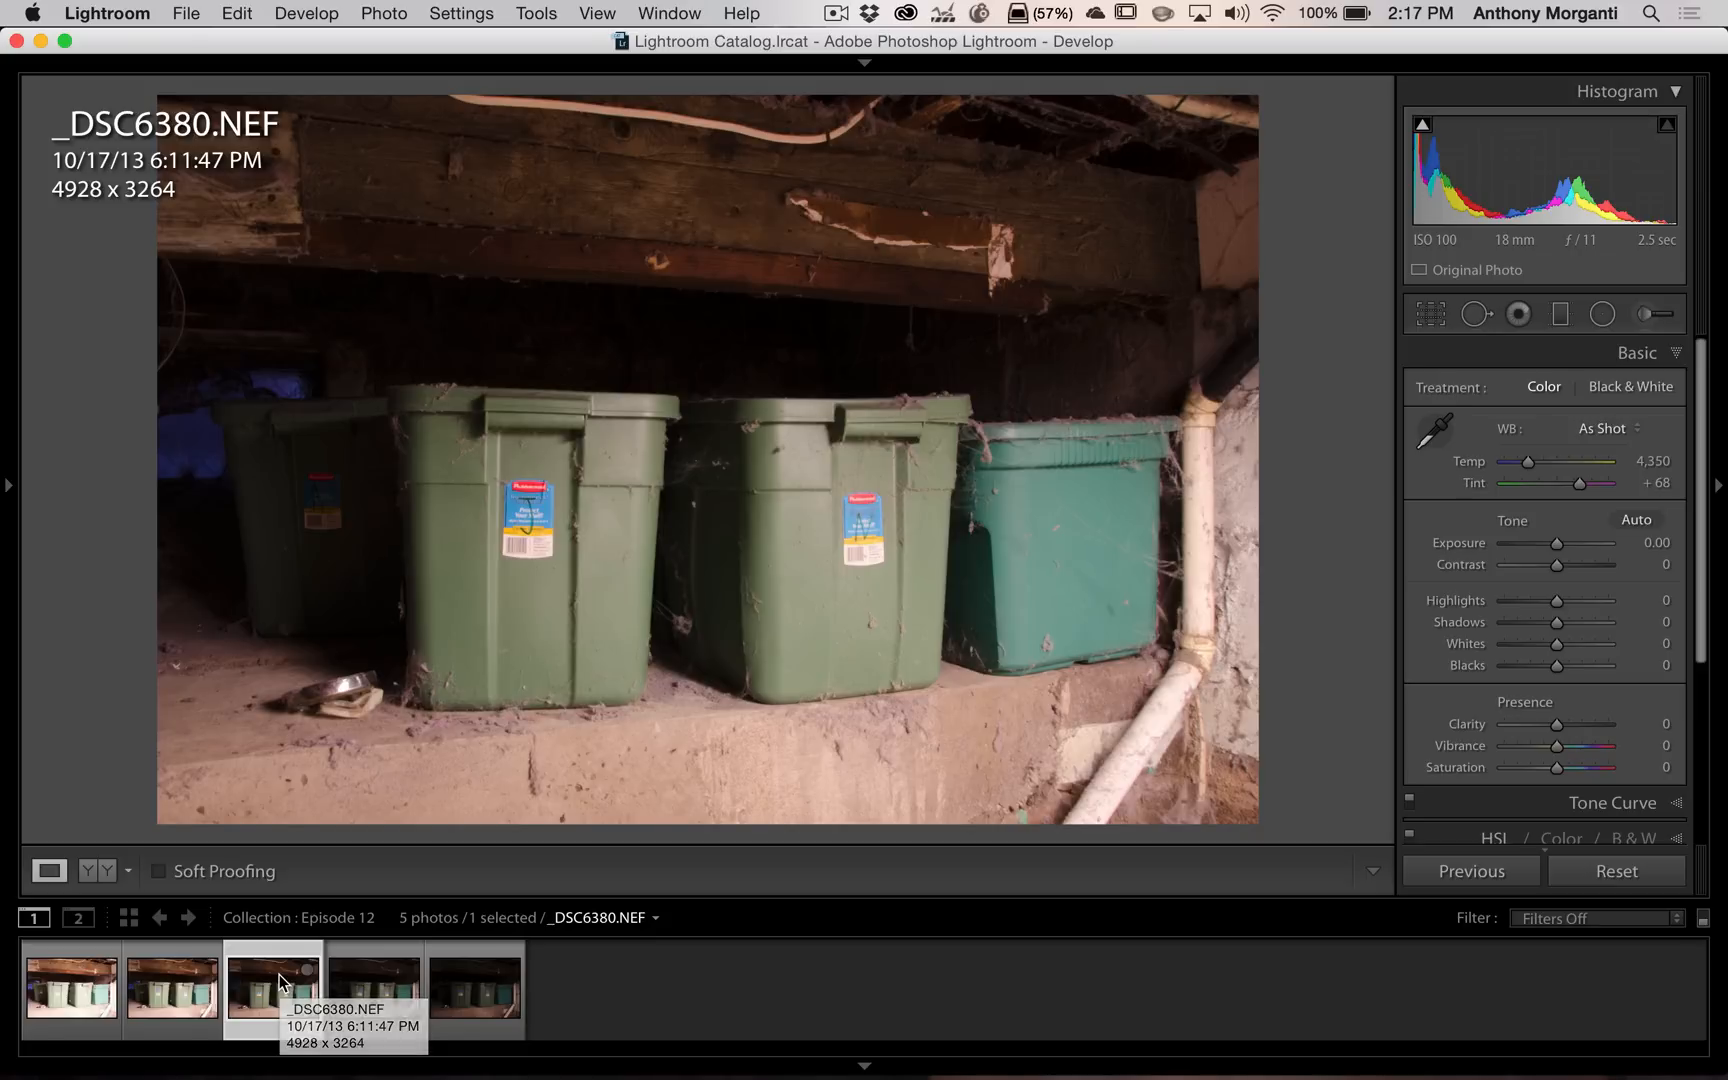
# Step: Compare the five bracketed exposures of the storage bins, from _DSC6378.NEF through _DSC6382.NEF
pyautogui.click(72, 983)
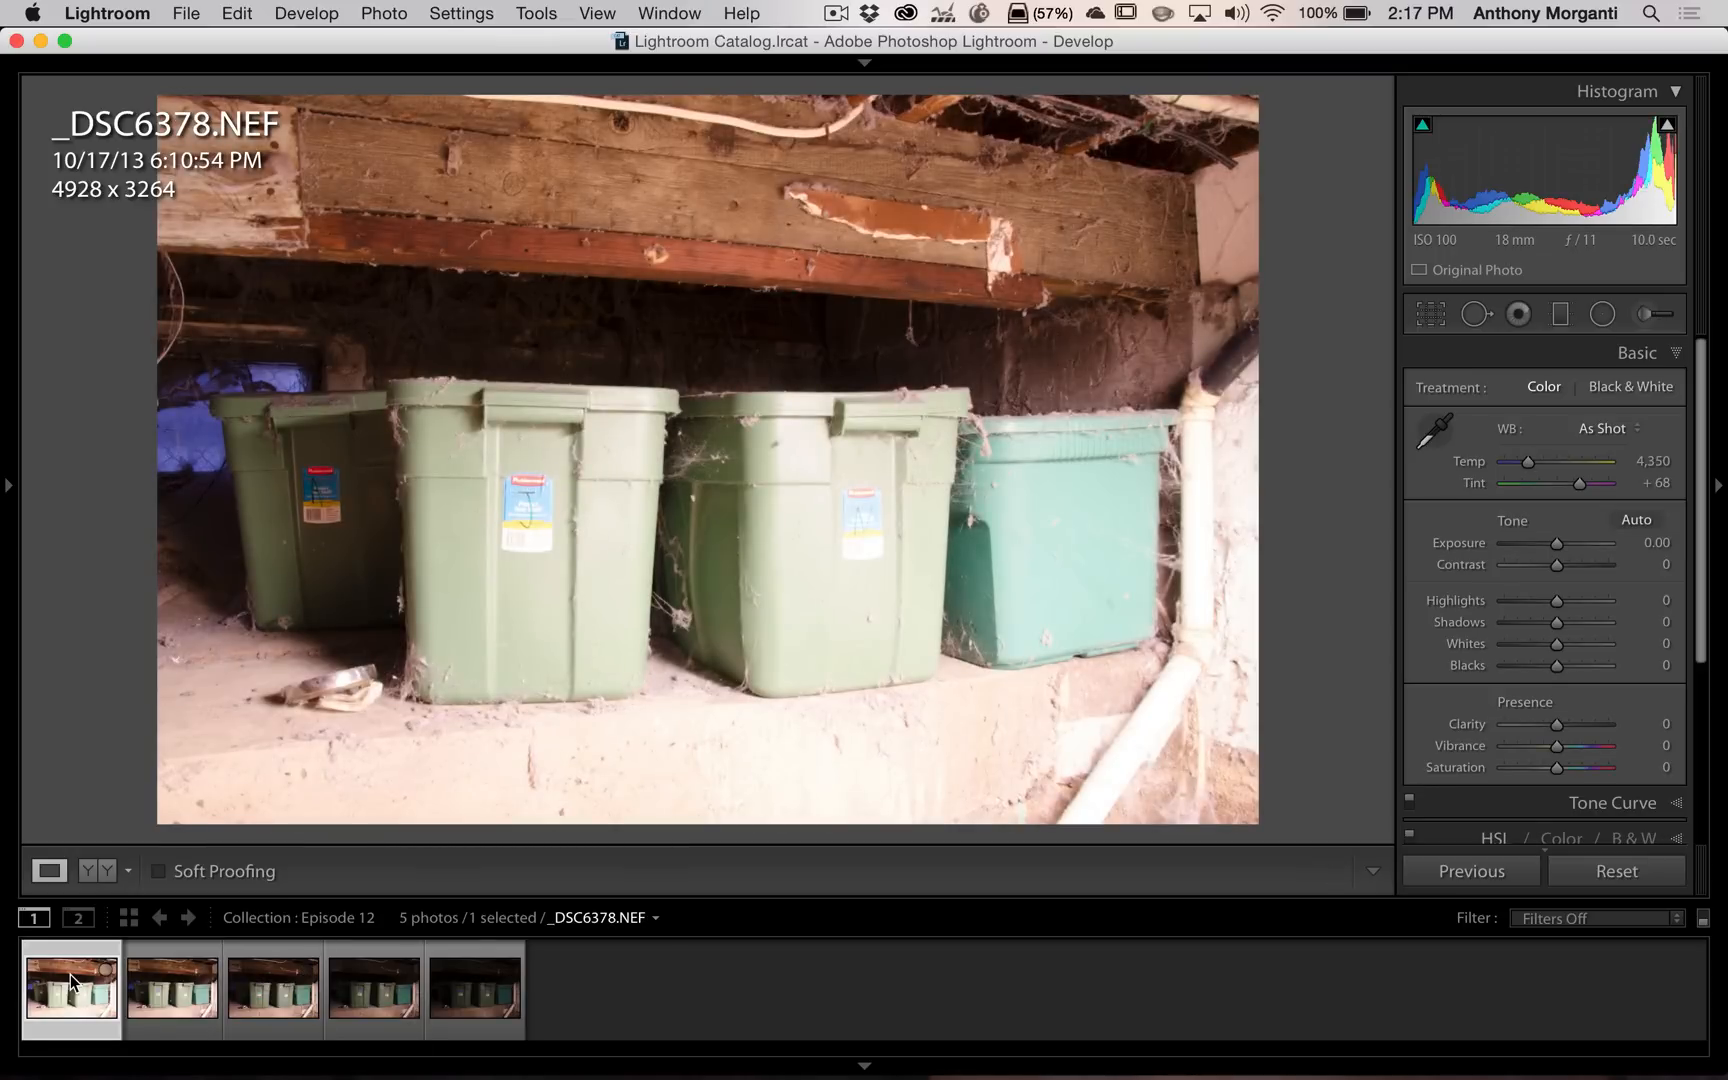
pyautogui.click(157, 1001)
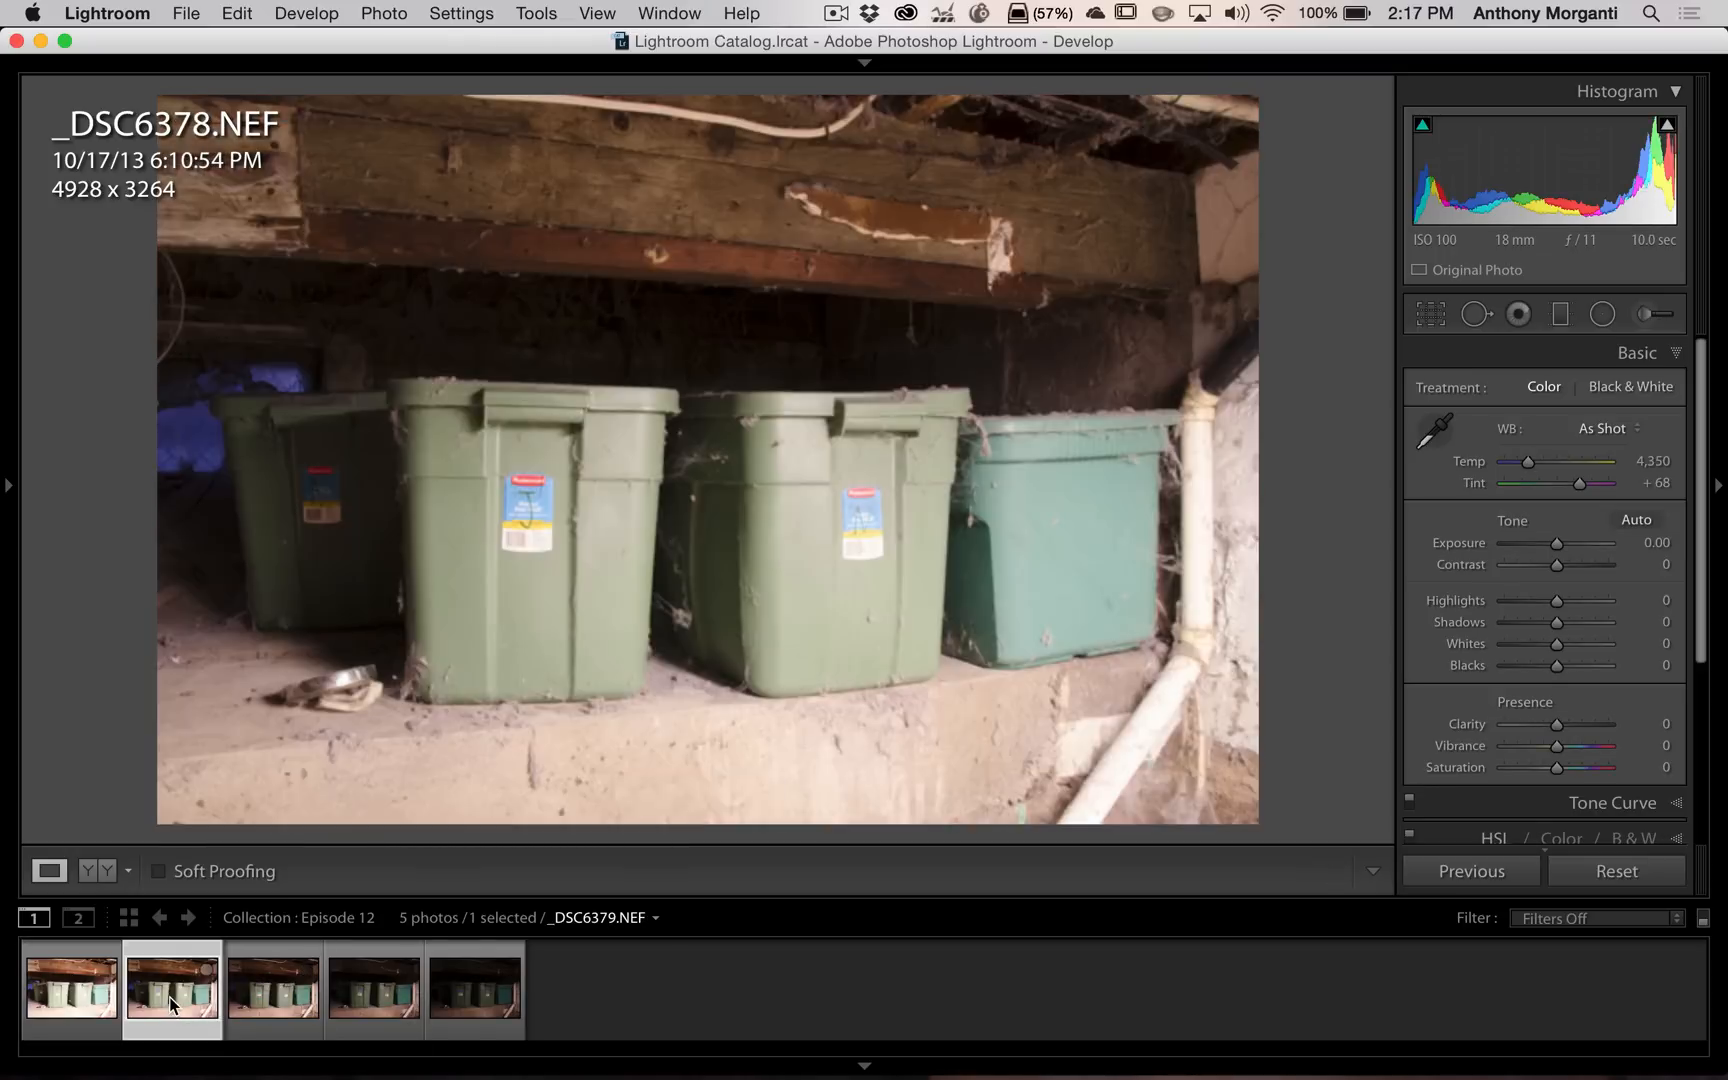
pyautogui.click(244, 986)
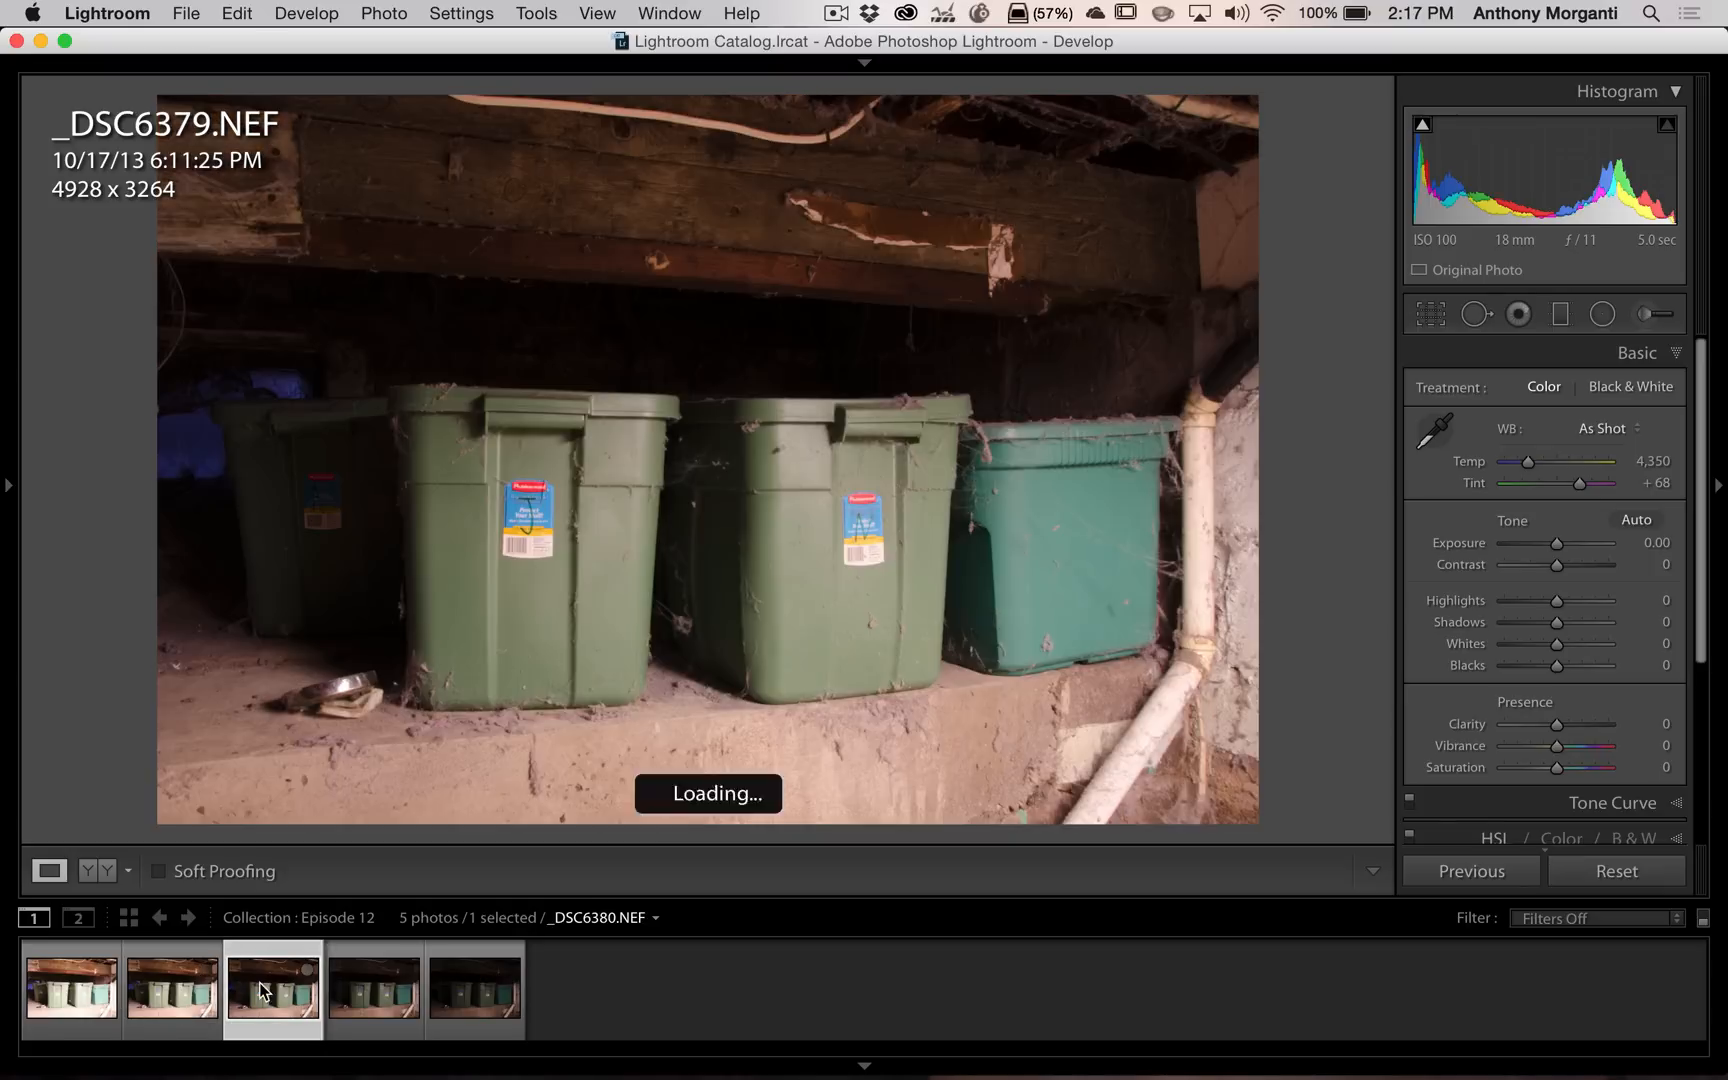
pyautogui.click(364, 1004)
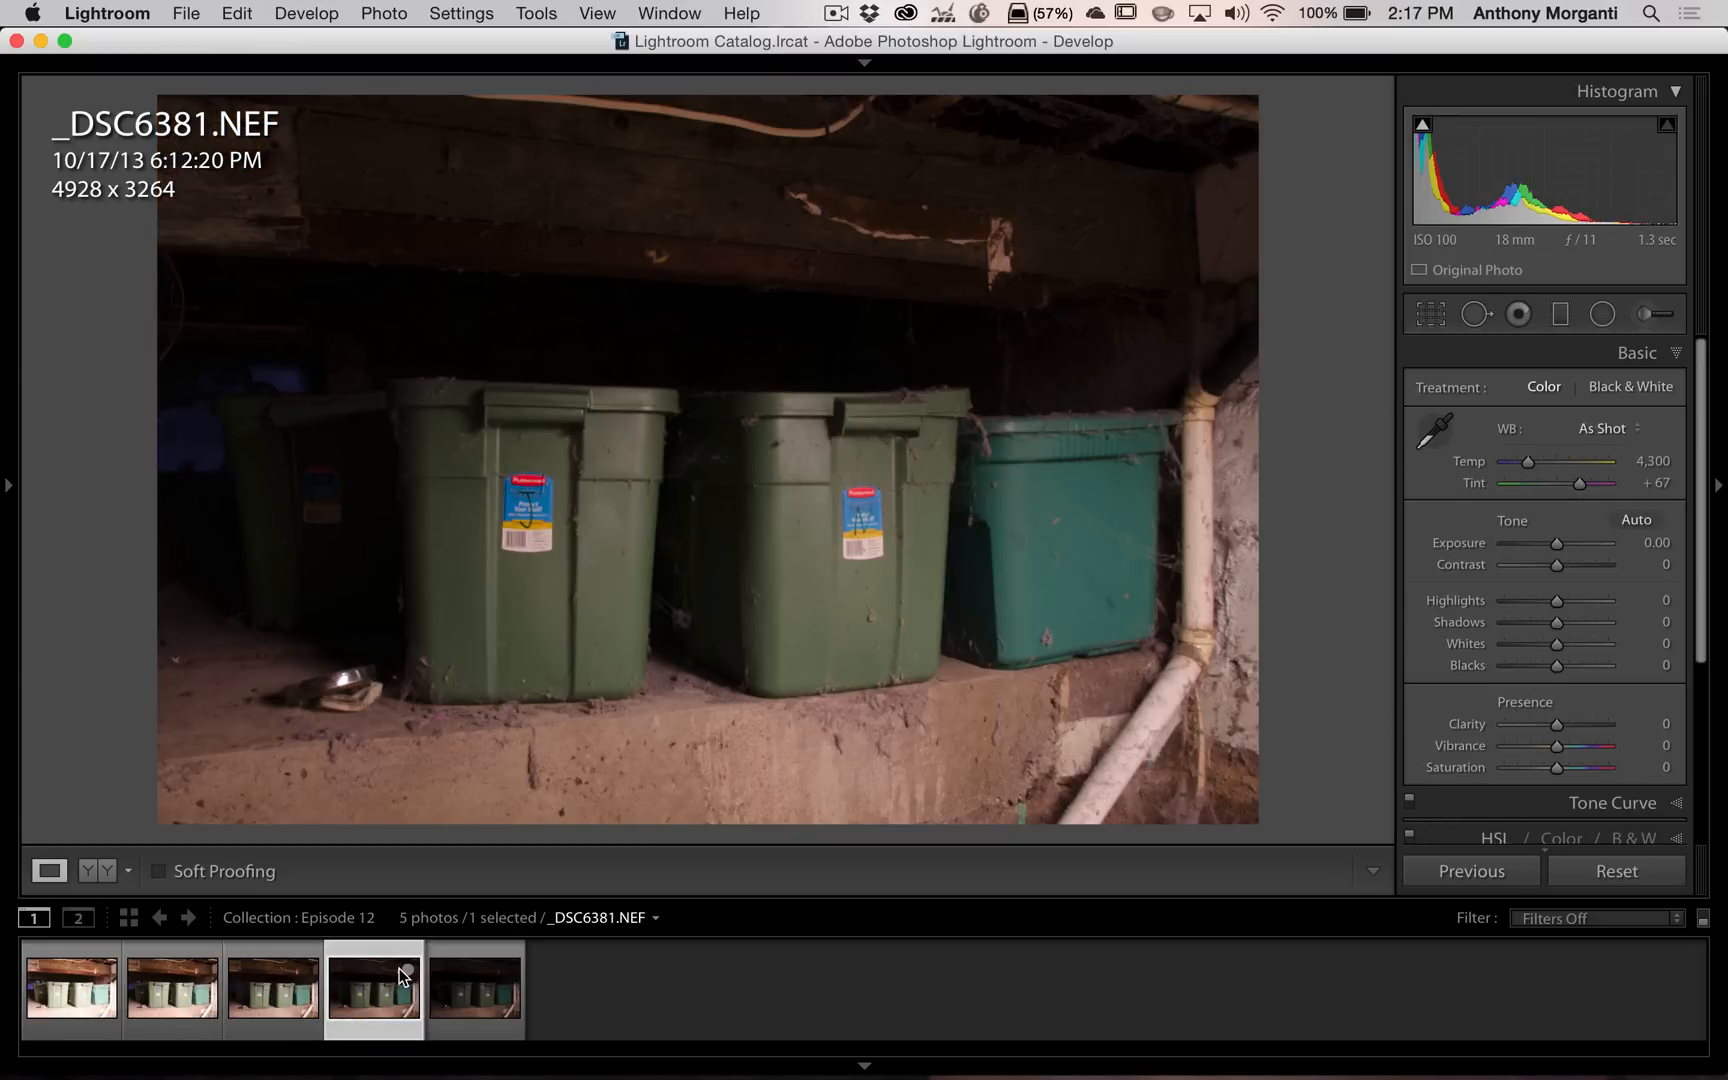
pyautogui.click(463, 990)
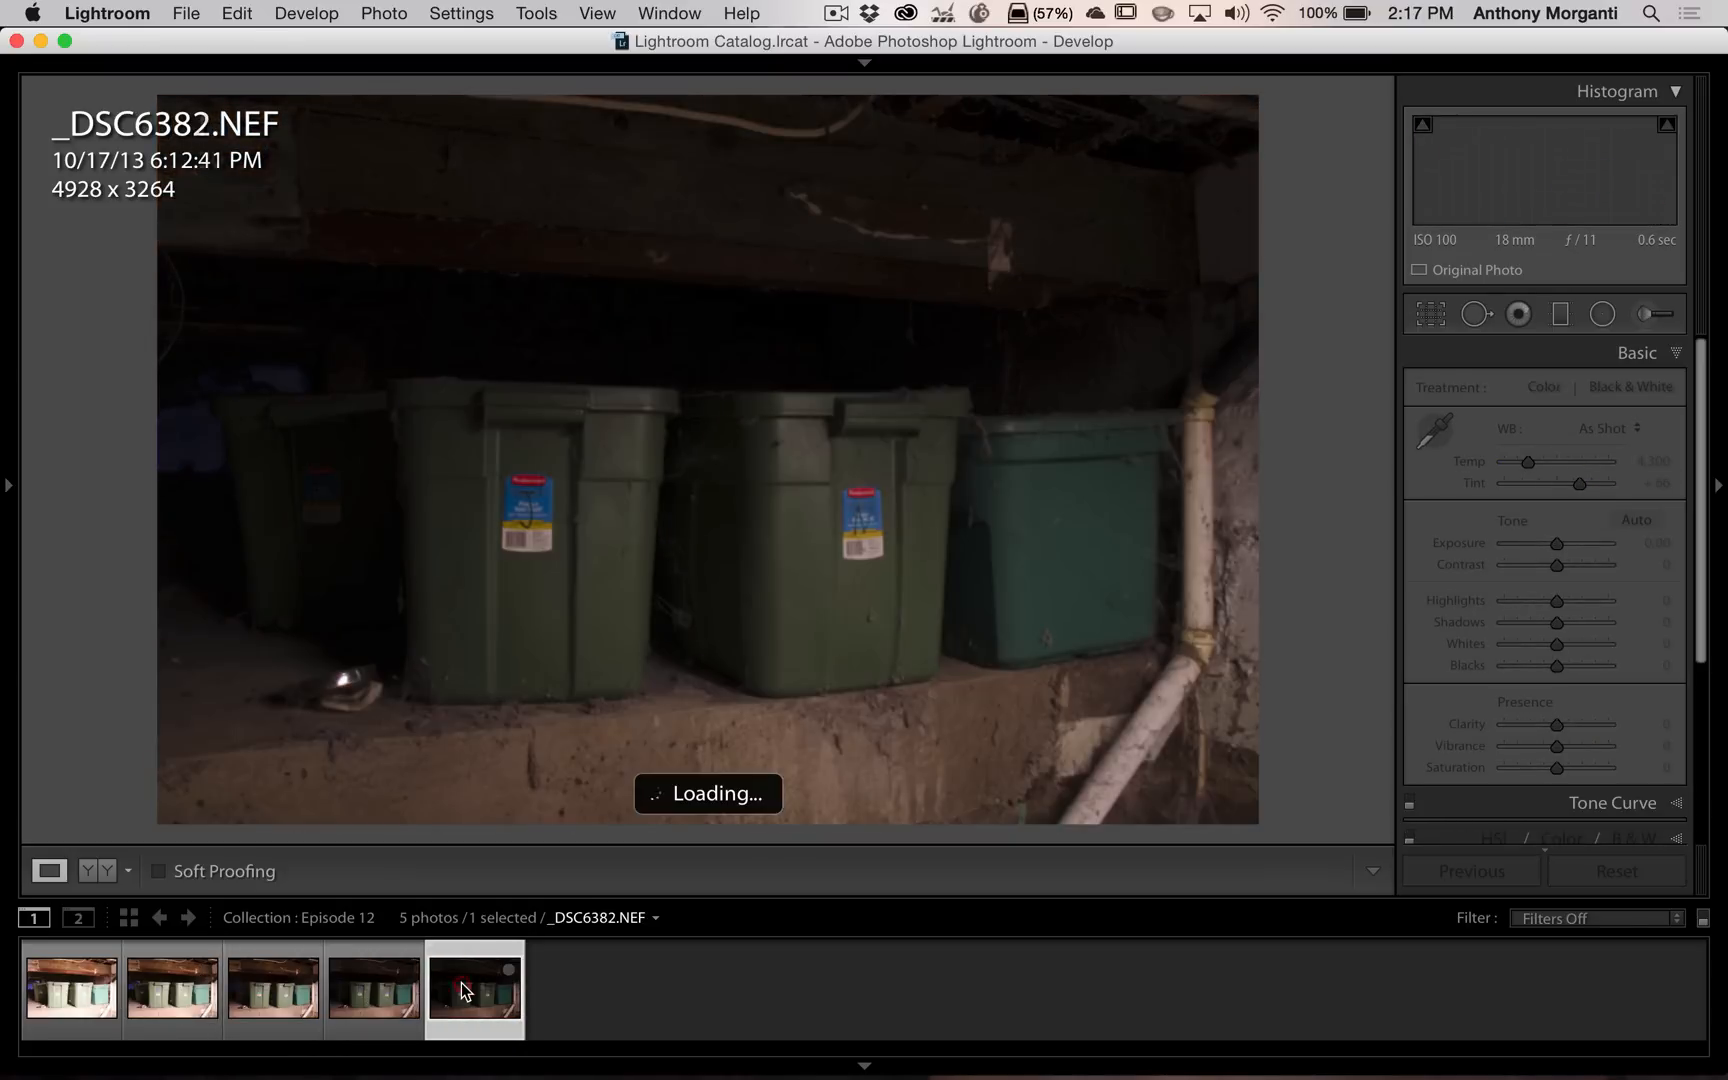
pyautogui.click(276, 1003)
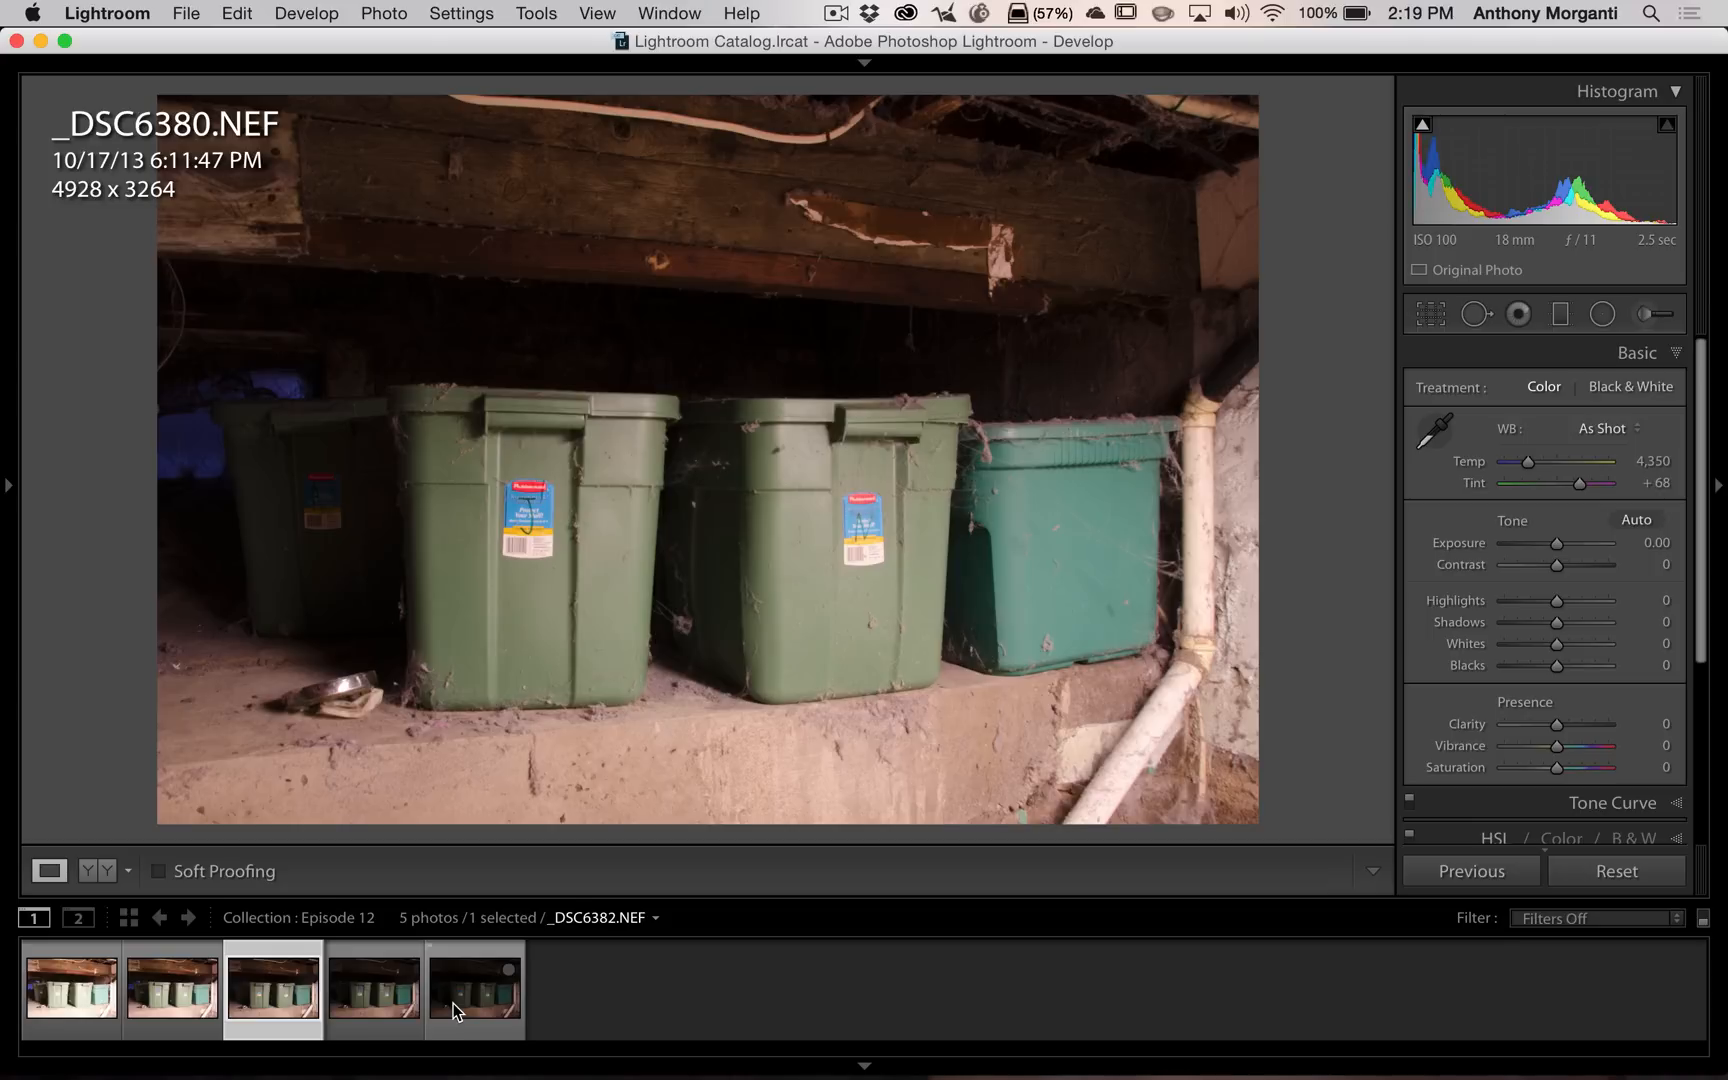
# Step: Select all five bracketed exposures from _DSC6378.NEF to _DSC6382.NEF
pyautogui.click(75, 992)
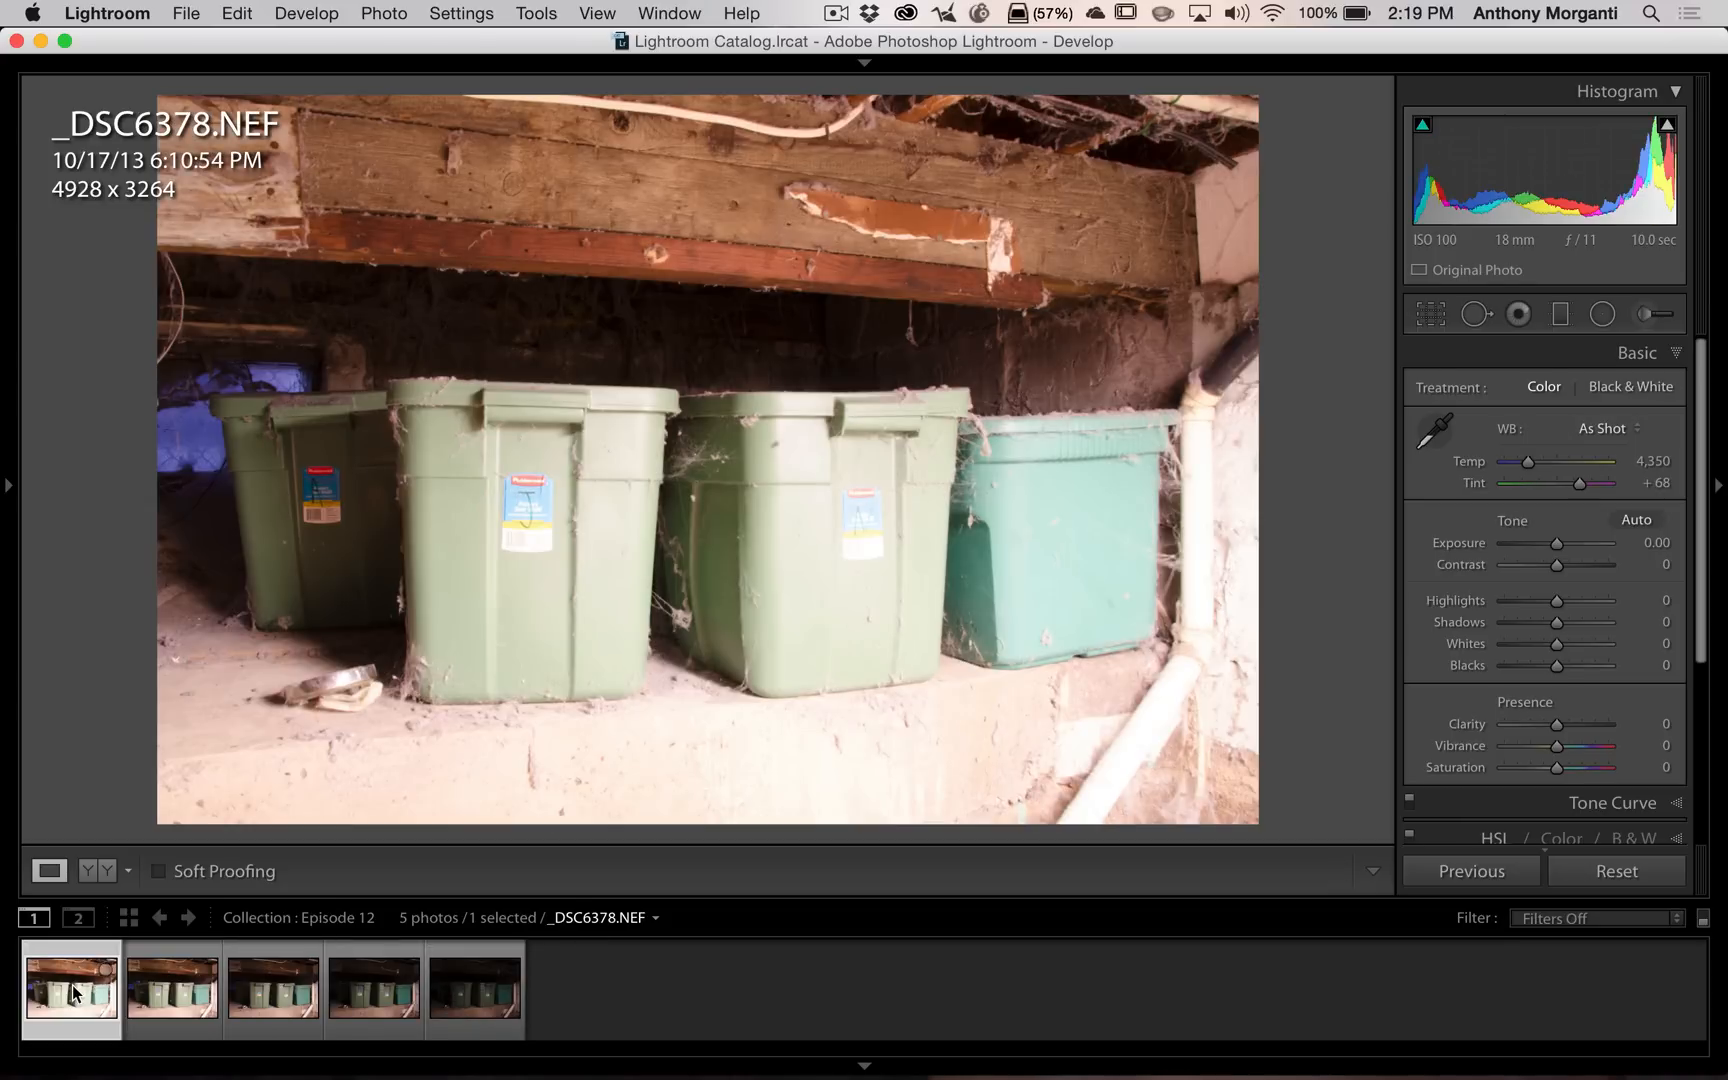
pyautogui.keyDown('shift'); pyautogui.click(487, 979); pyautogui.keyUp('shift')
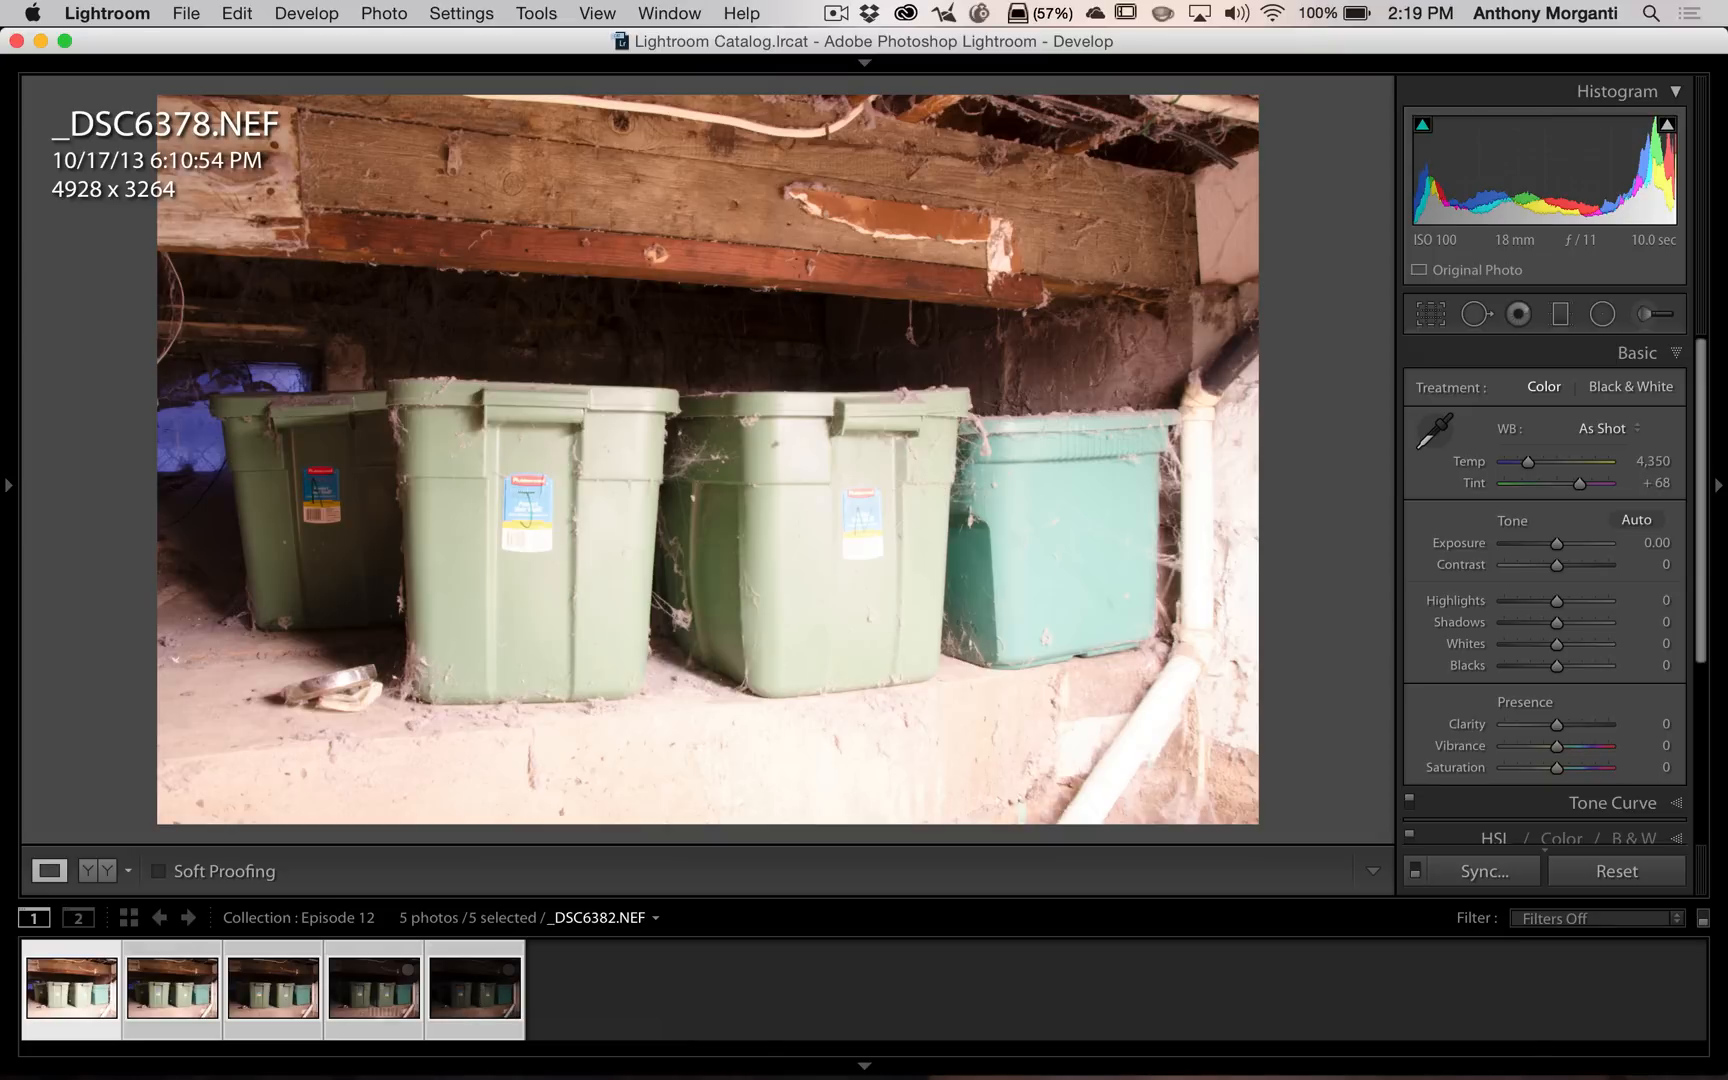
pyautogui.rightClick(364, 990)
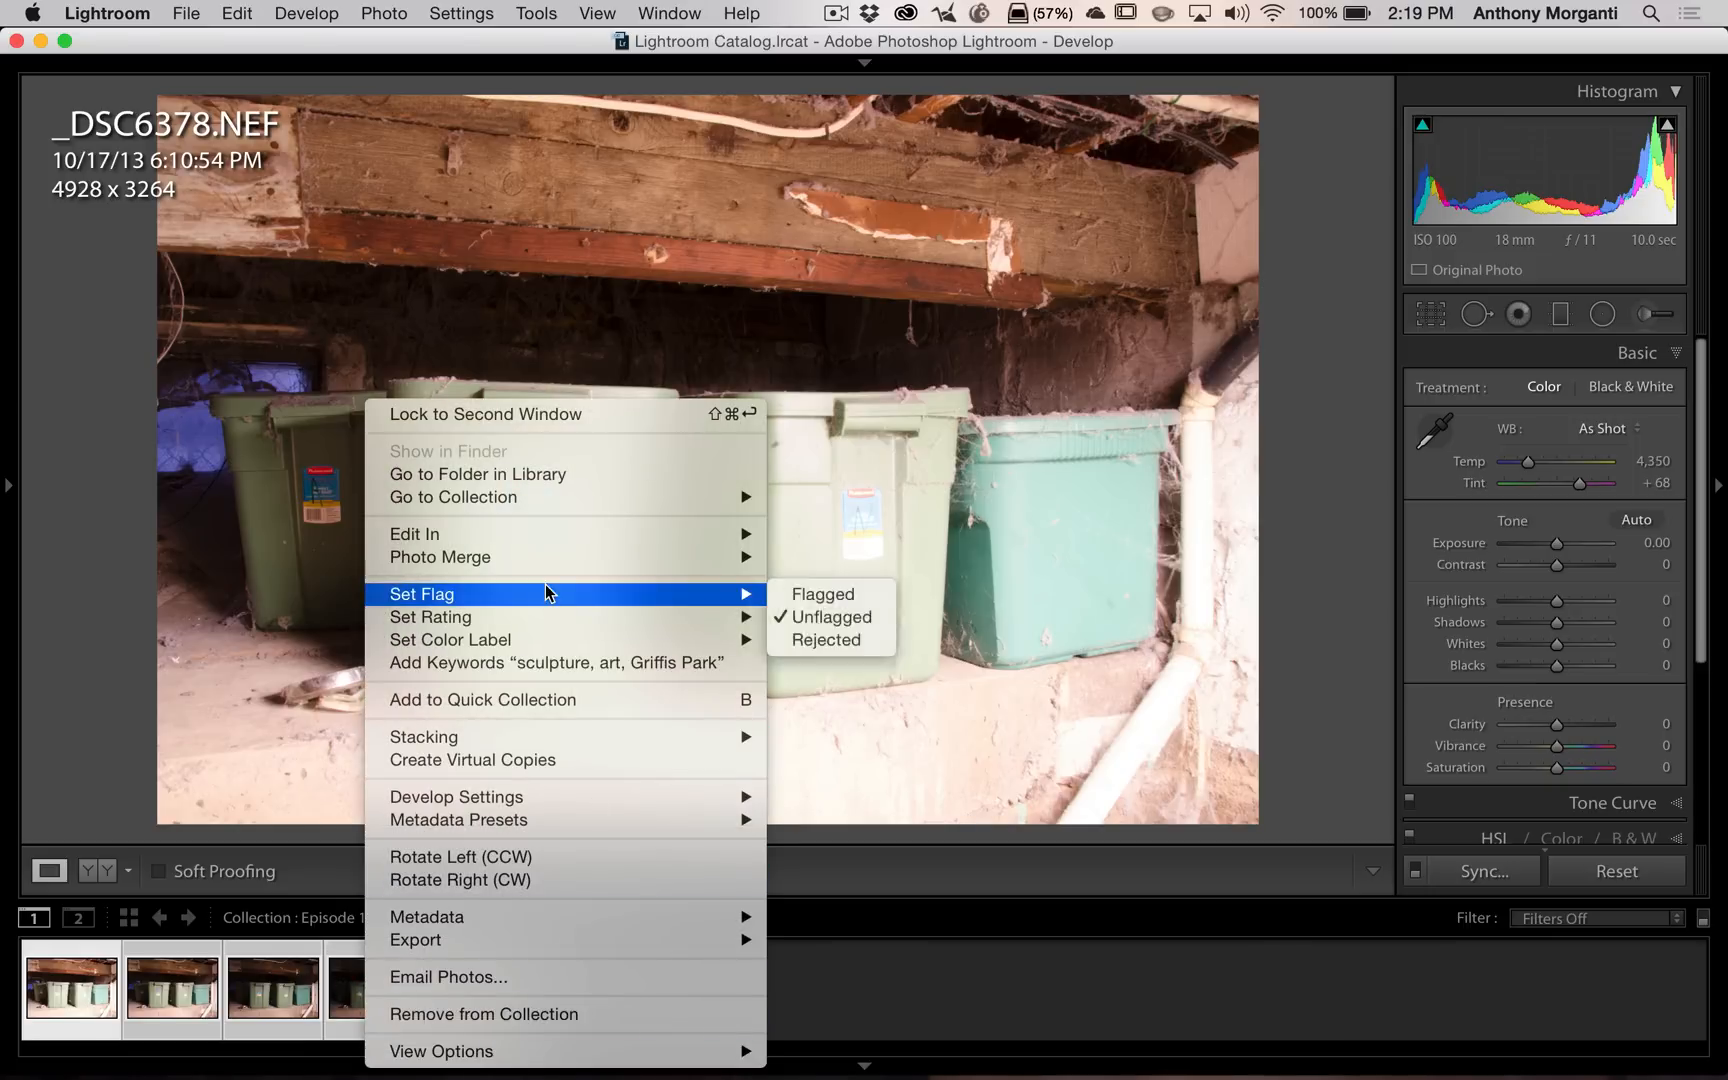
pyautogui.moveTo(616, 554)
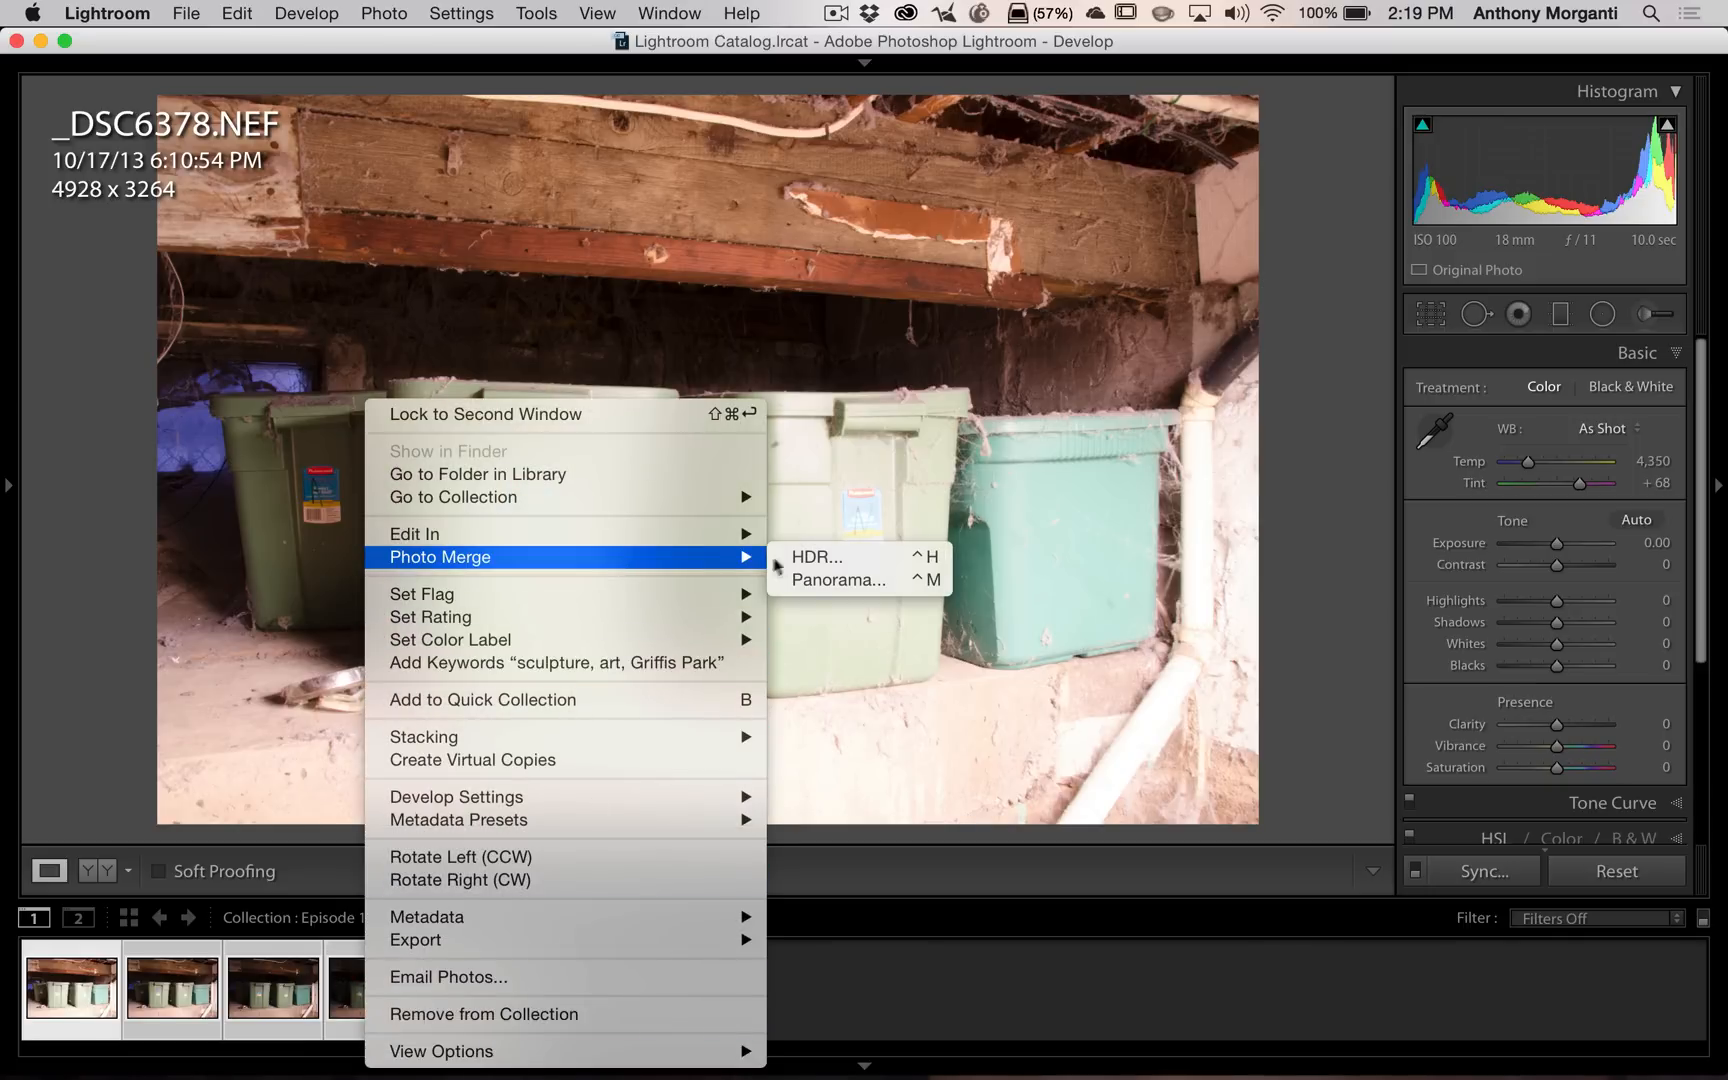
pyautogui.rightClick(875, 340)
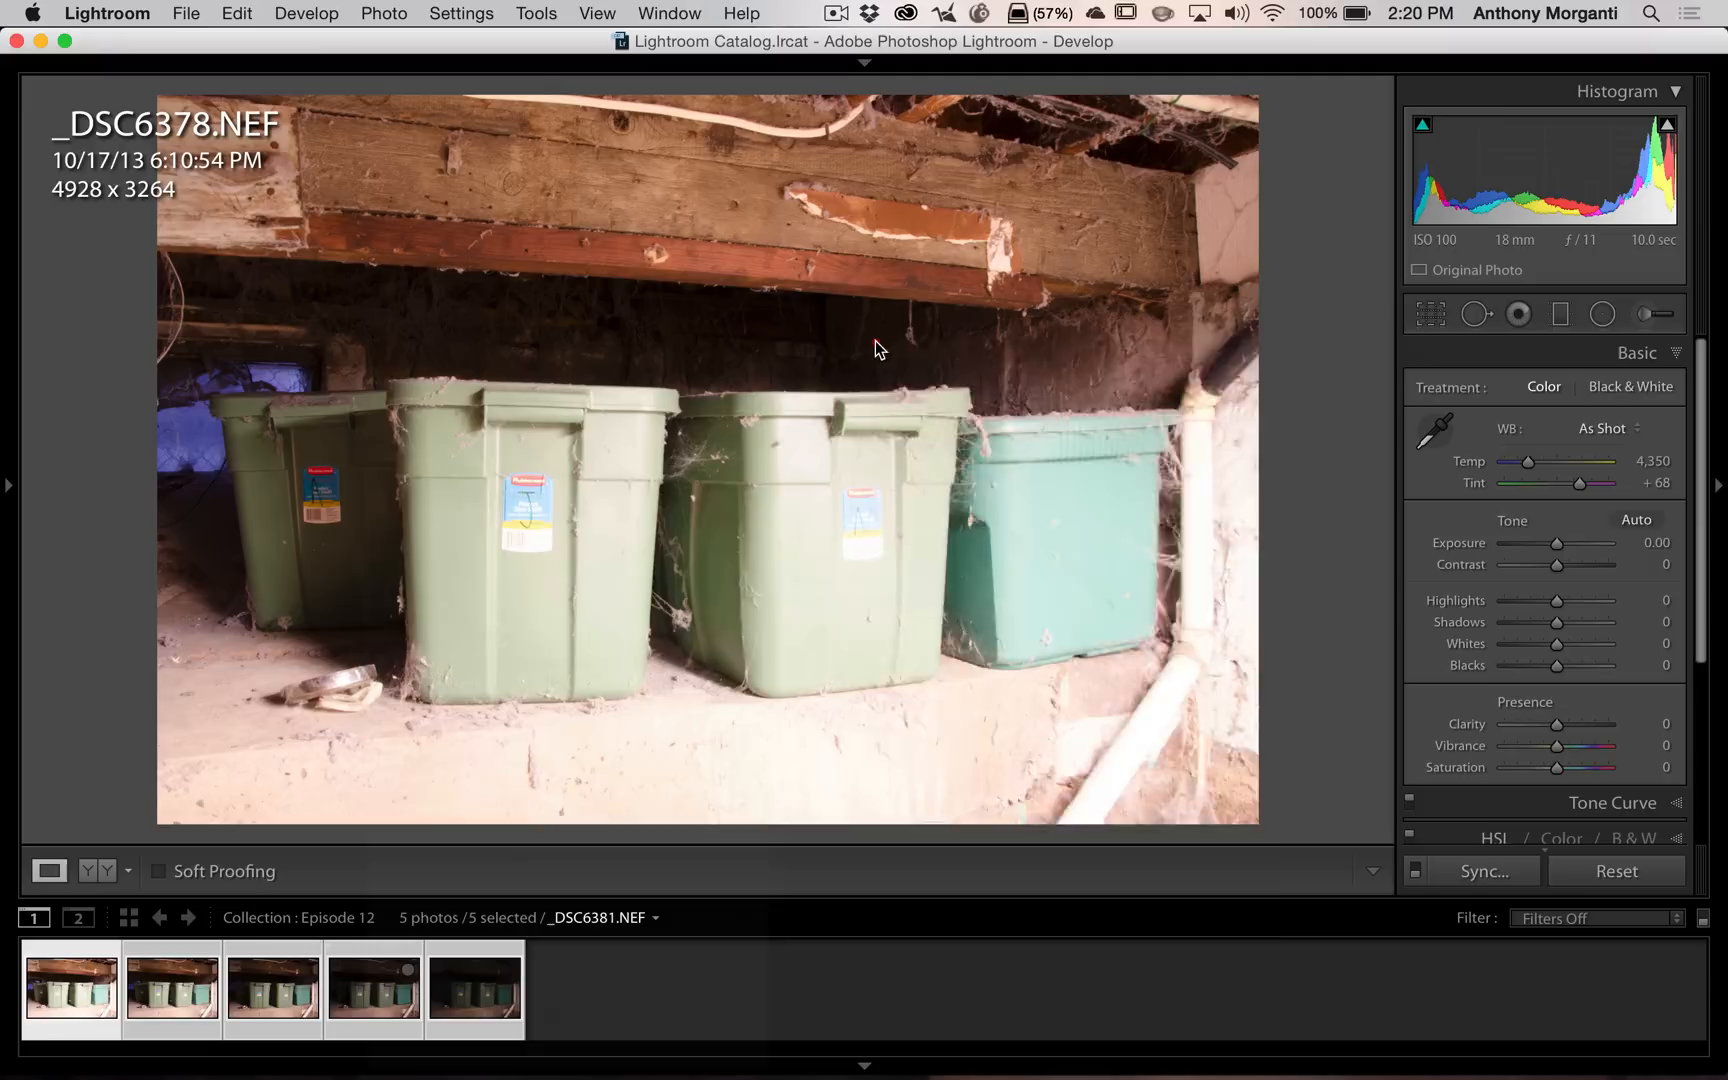
pyautogui.rightClick(875, 340)
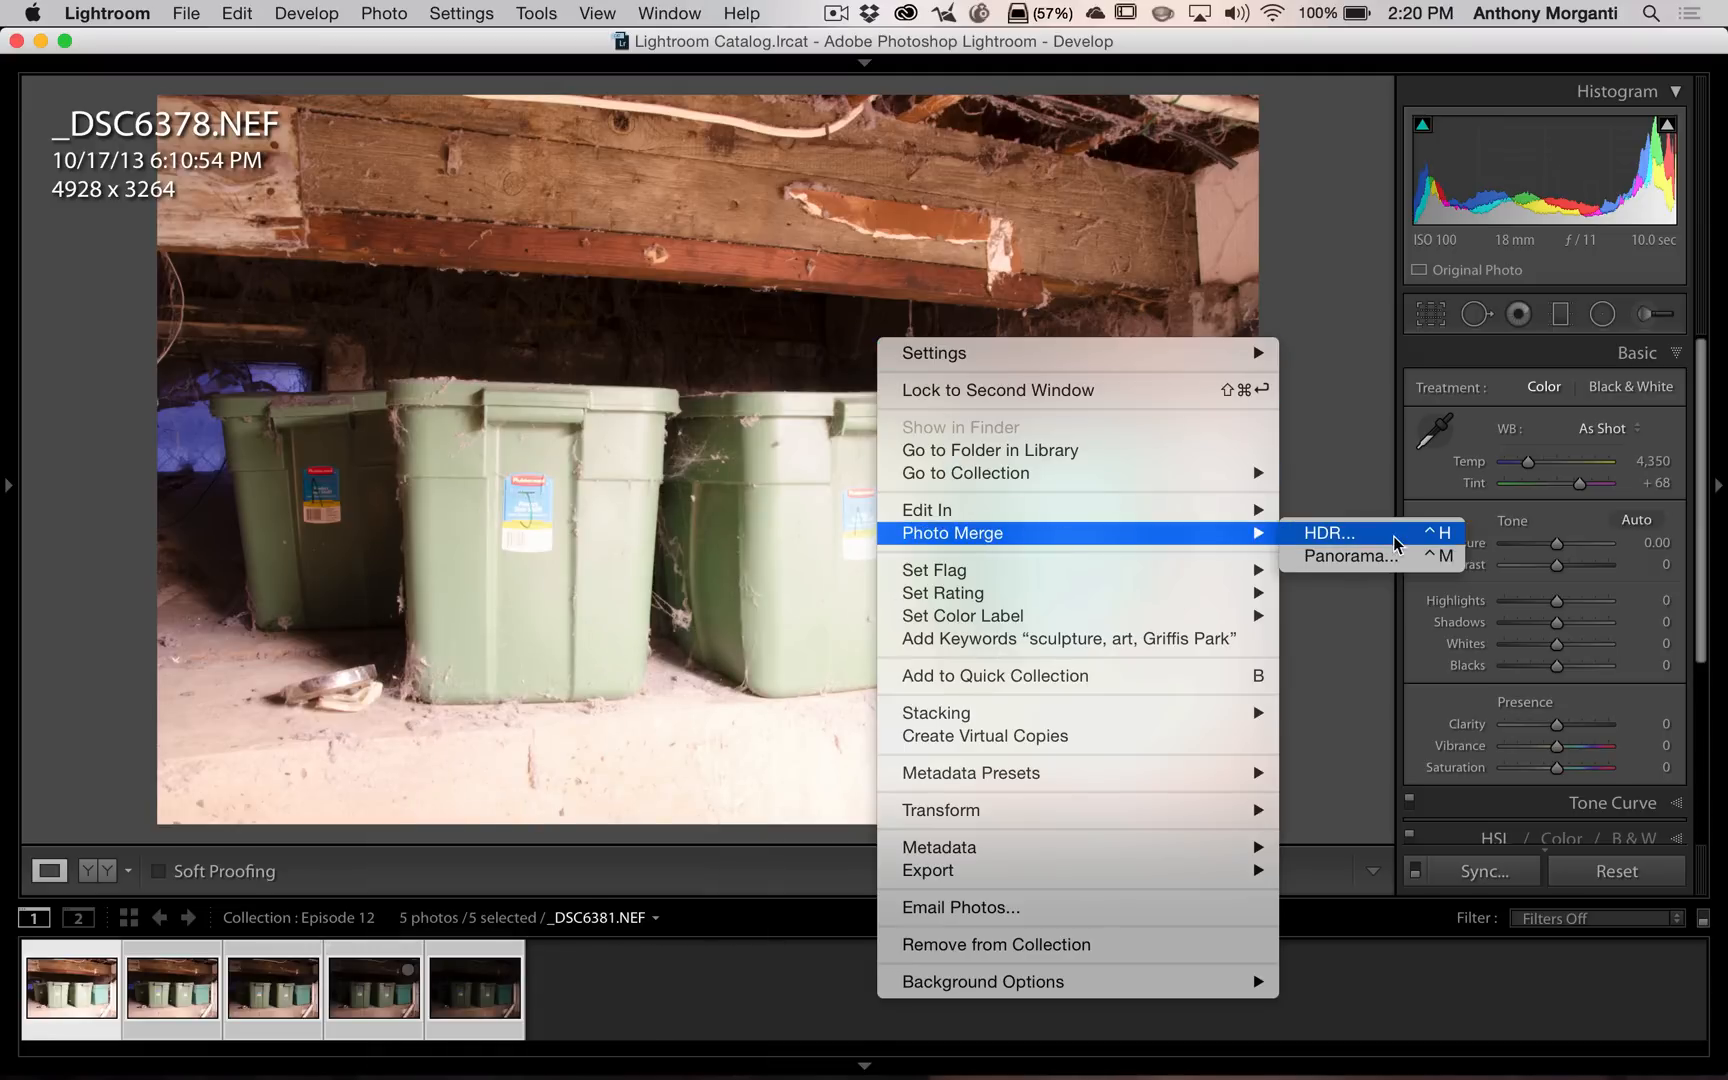
pyautogui.click(389, 15)
# Step: Start an HDR Photo Merge with the five selected exposures
pyautogui.click(389, 15)
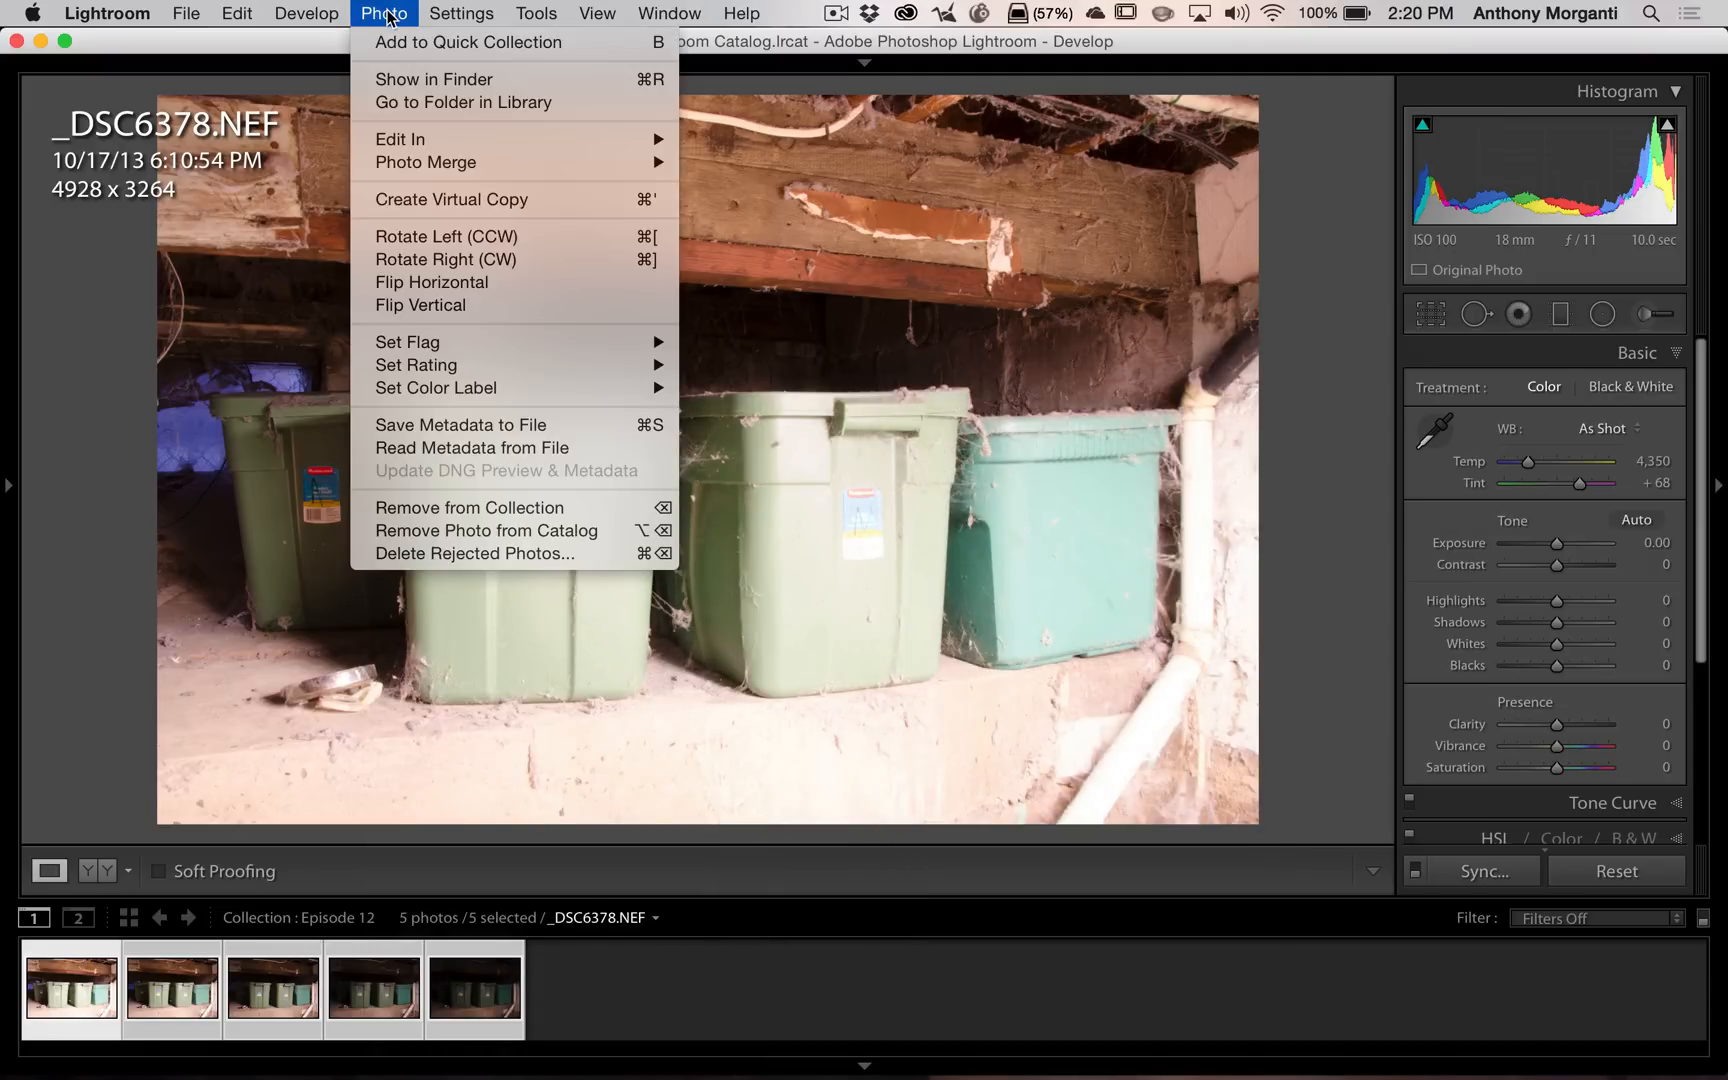
pyautogui.moveTo(508, 163)
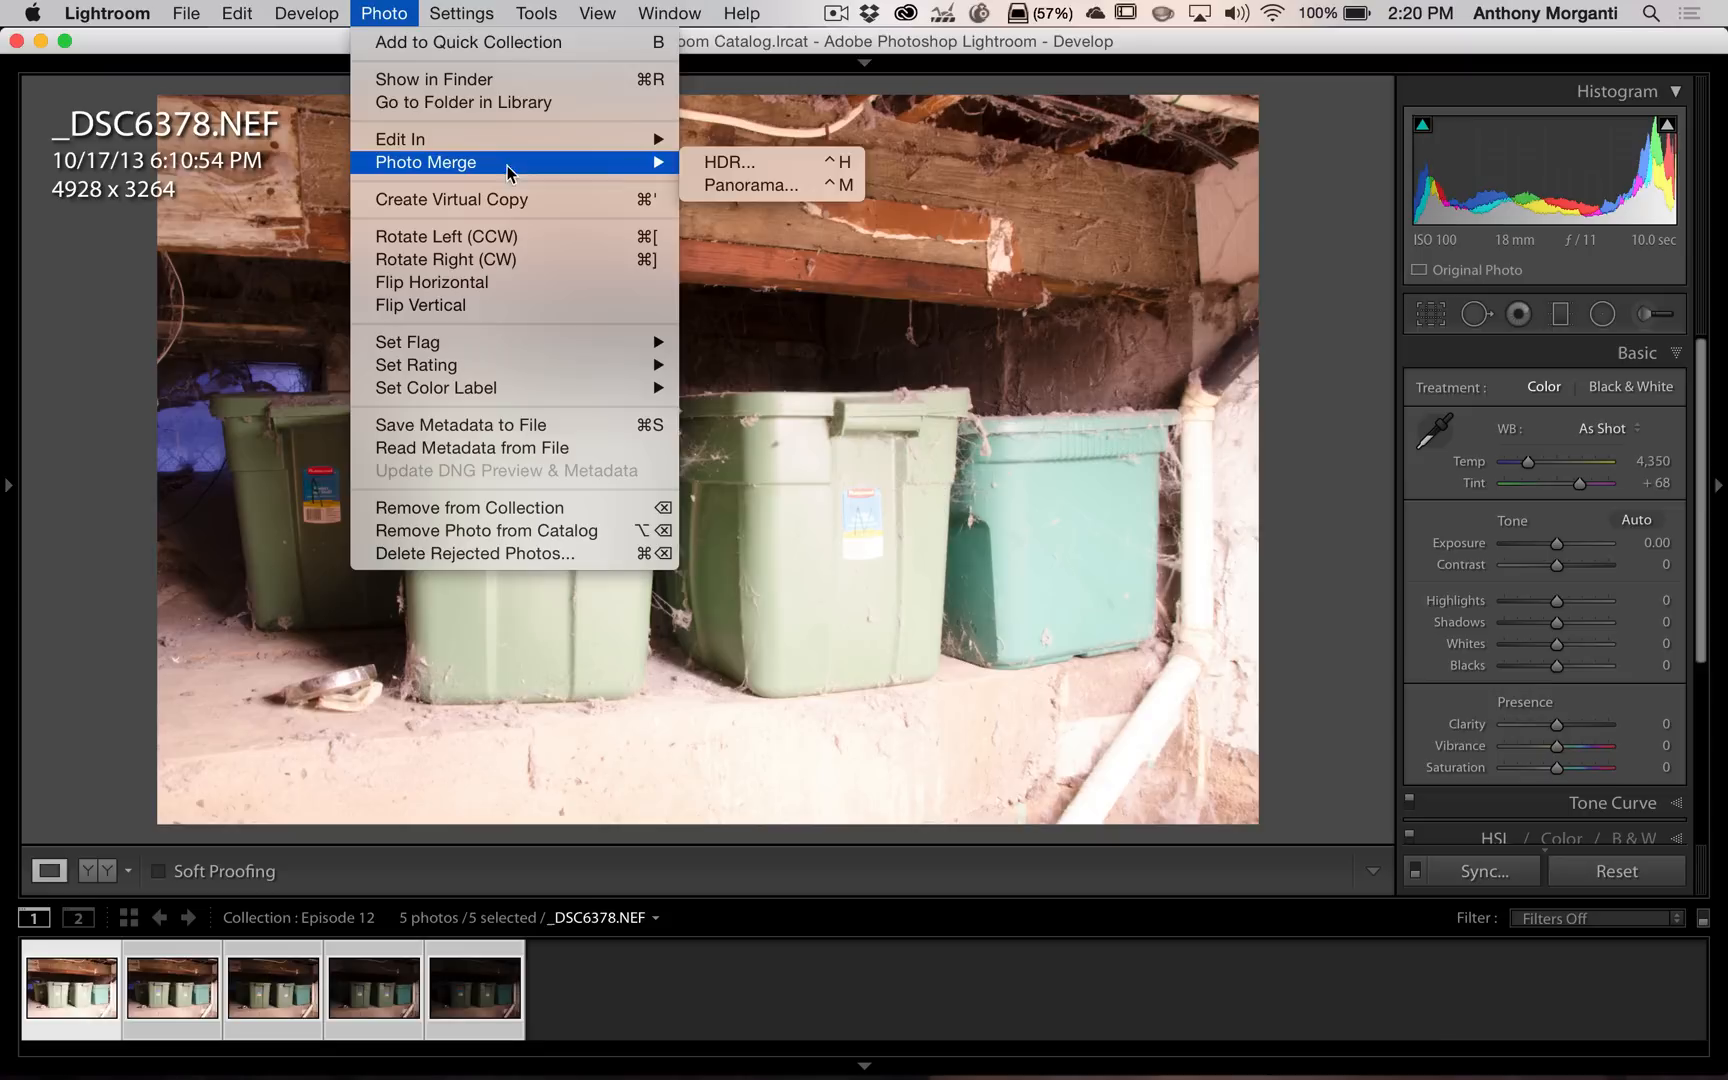
pyautogui.click(767, 167)
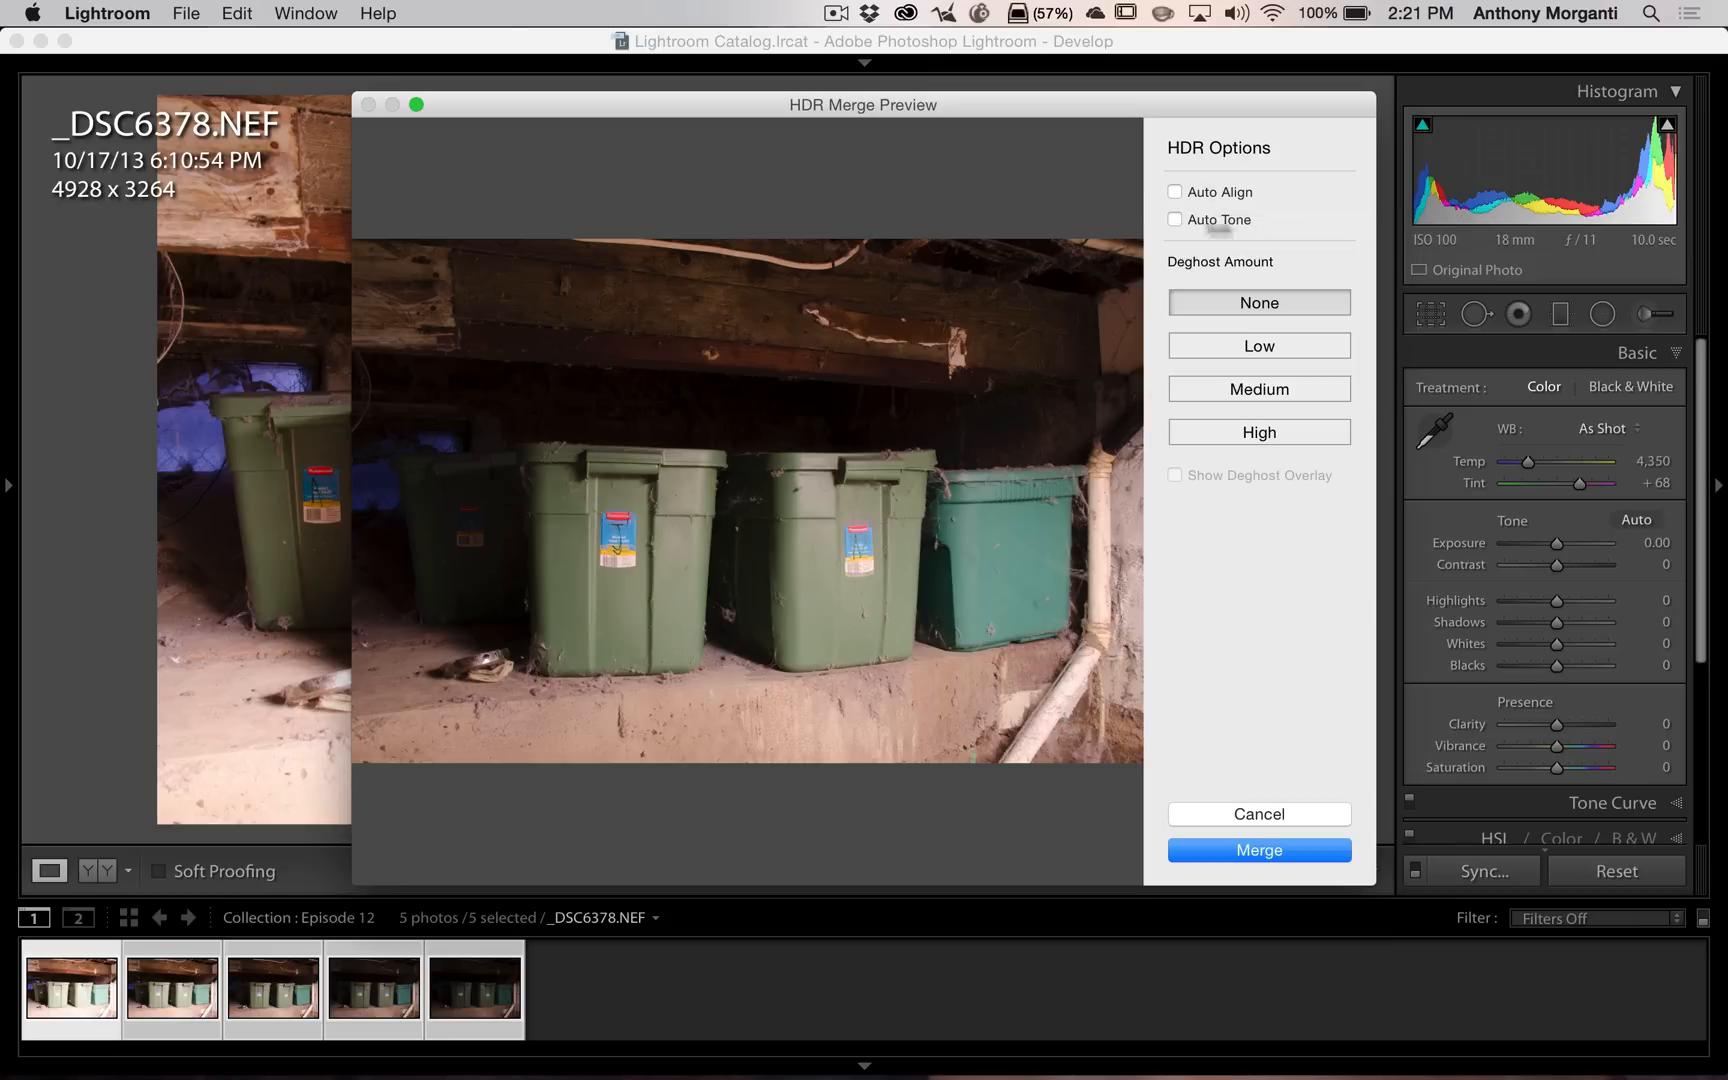
# Step: Preview the merge with Auto Tone and with Low deghosting plus its overlay, turning Auto Tone off and setting Deghost Amount to None
pyautogui.click(1175, 219)
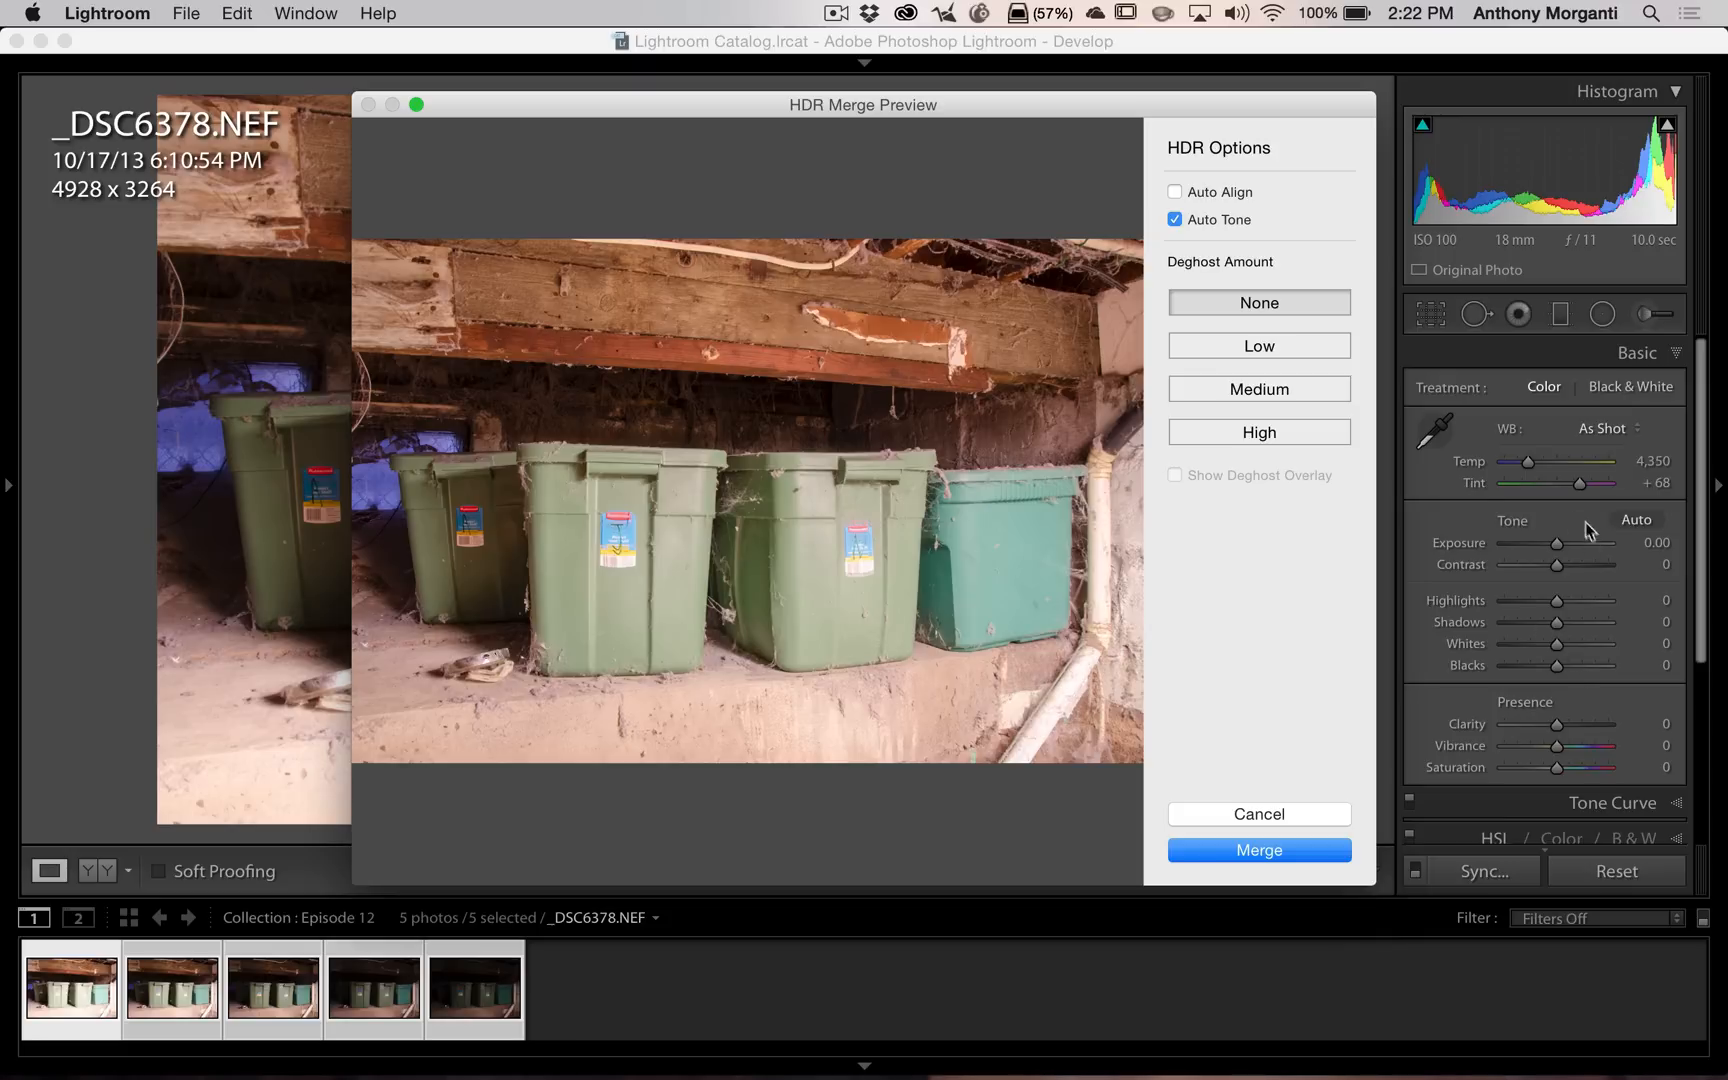
pyautogui.click(1181, 222)
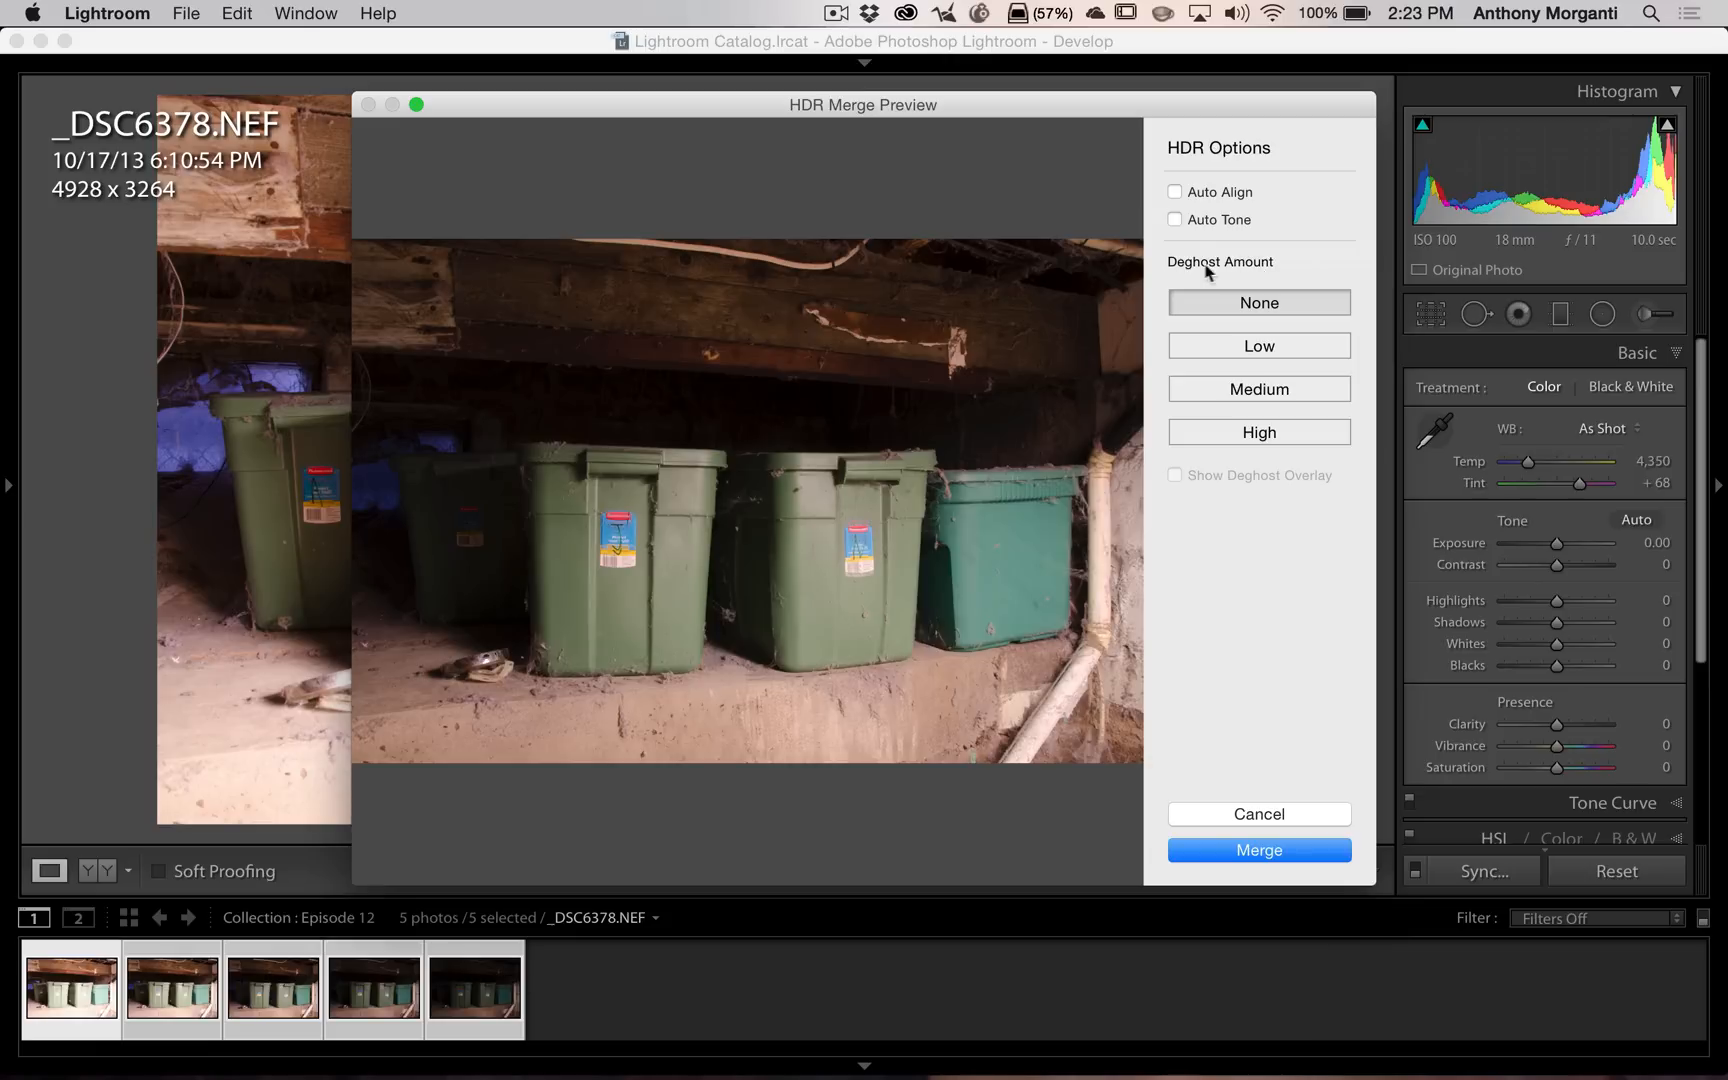
pyautogui.click(1240, 348)
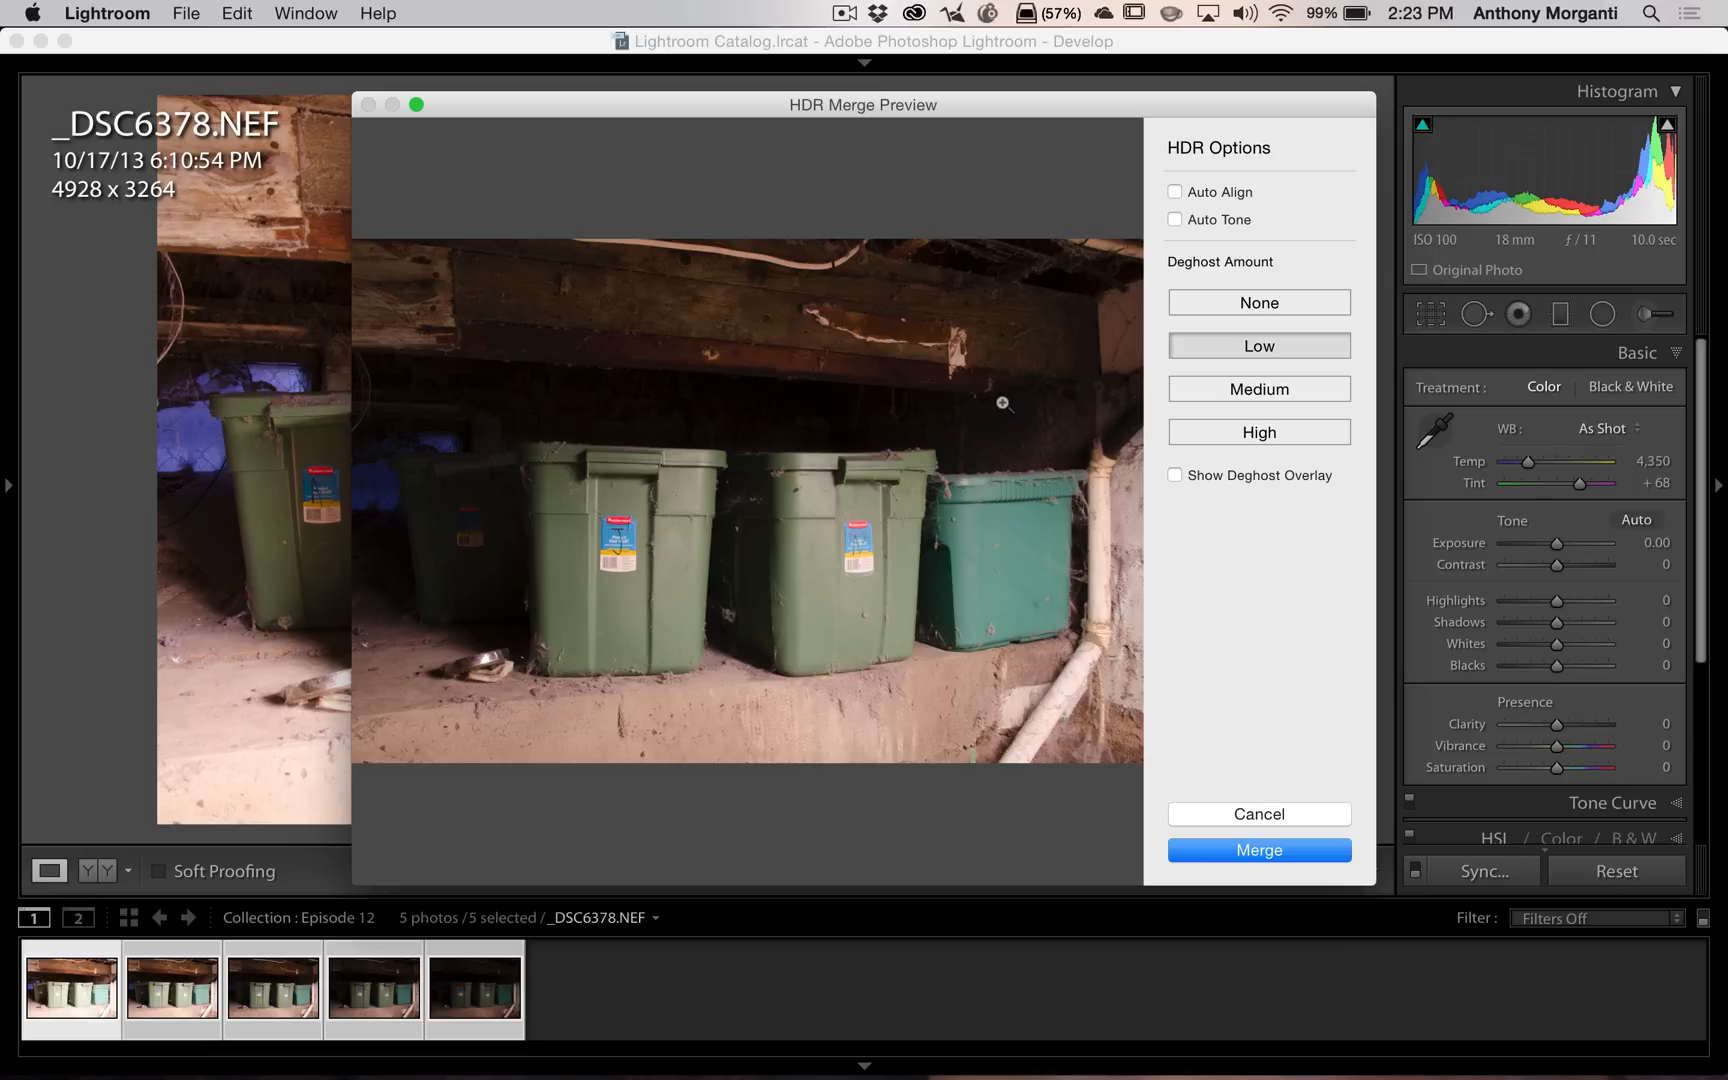
pyautogui.click(1178, 477)
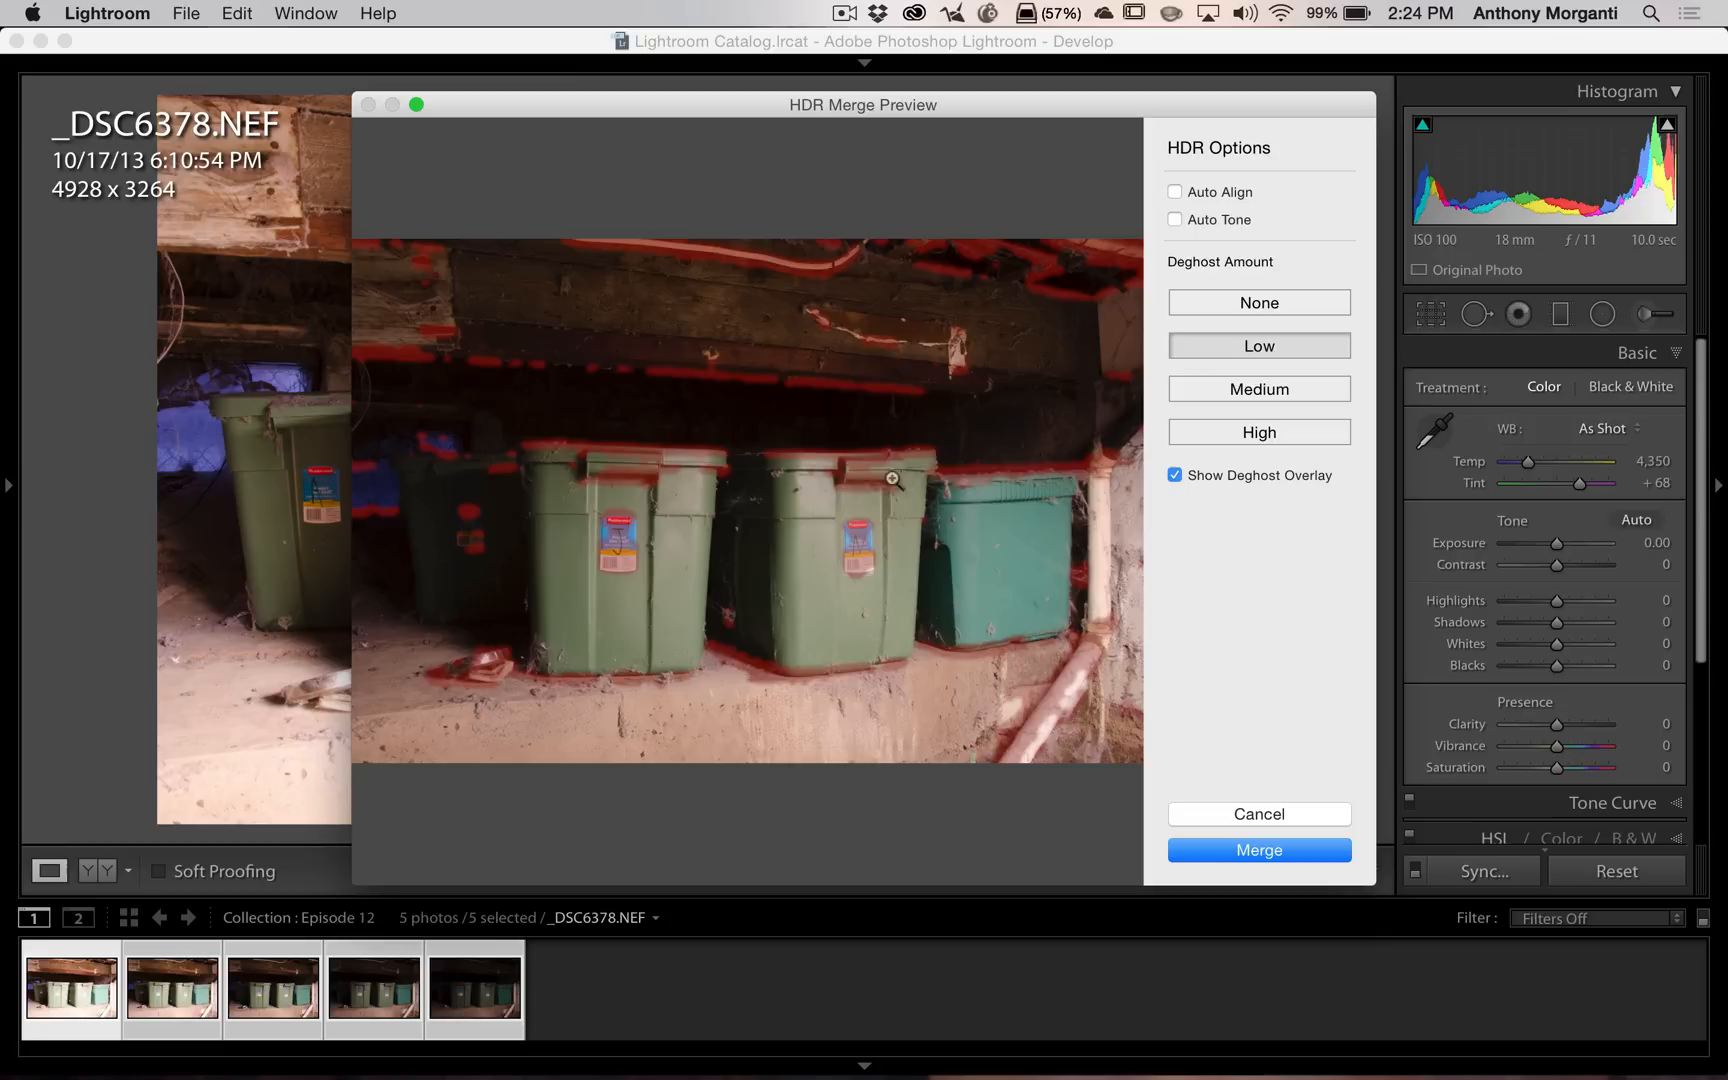
pyautogui.click(1244, 305)
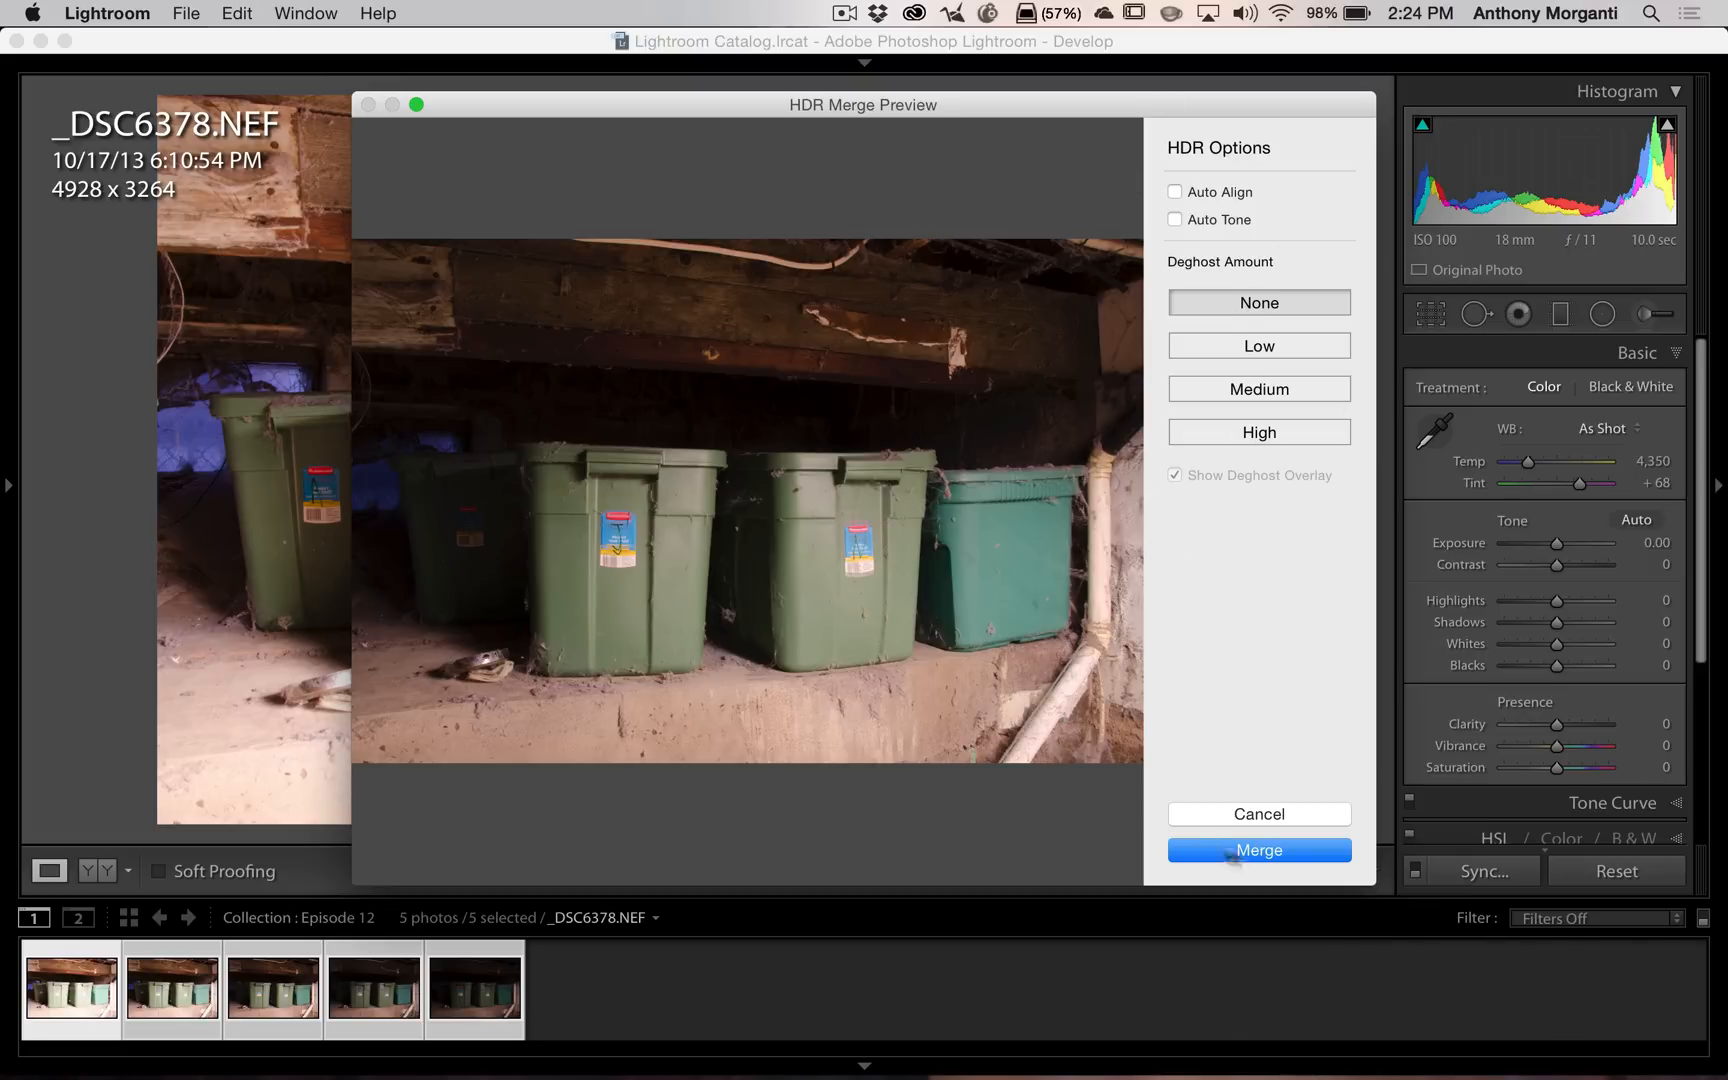
# Step: Merge the exposures with no Auto Tone or deghosting and select the new HDR image for editing
pyautogui.click(1259, 851)
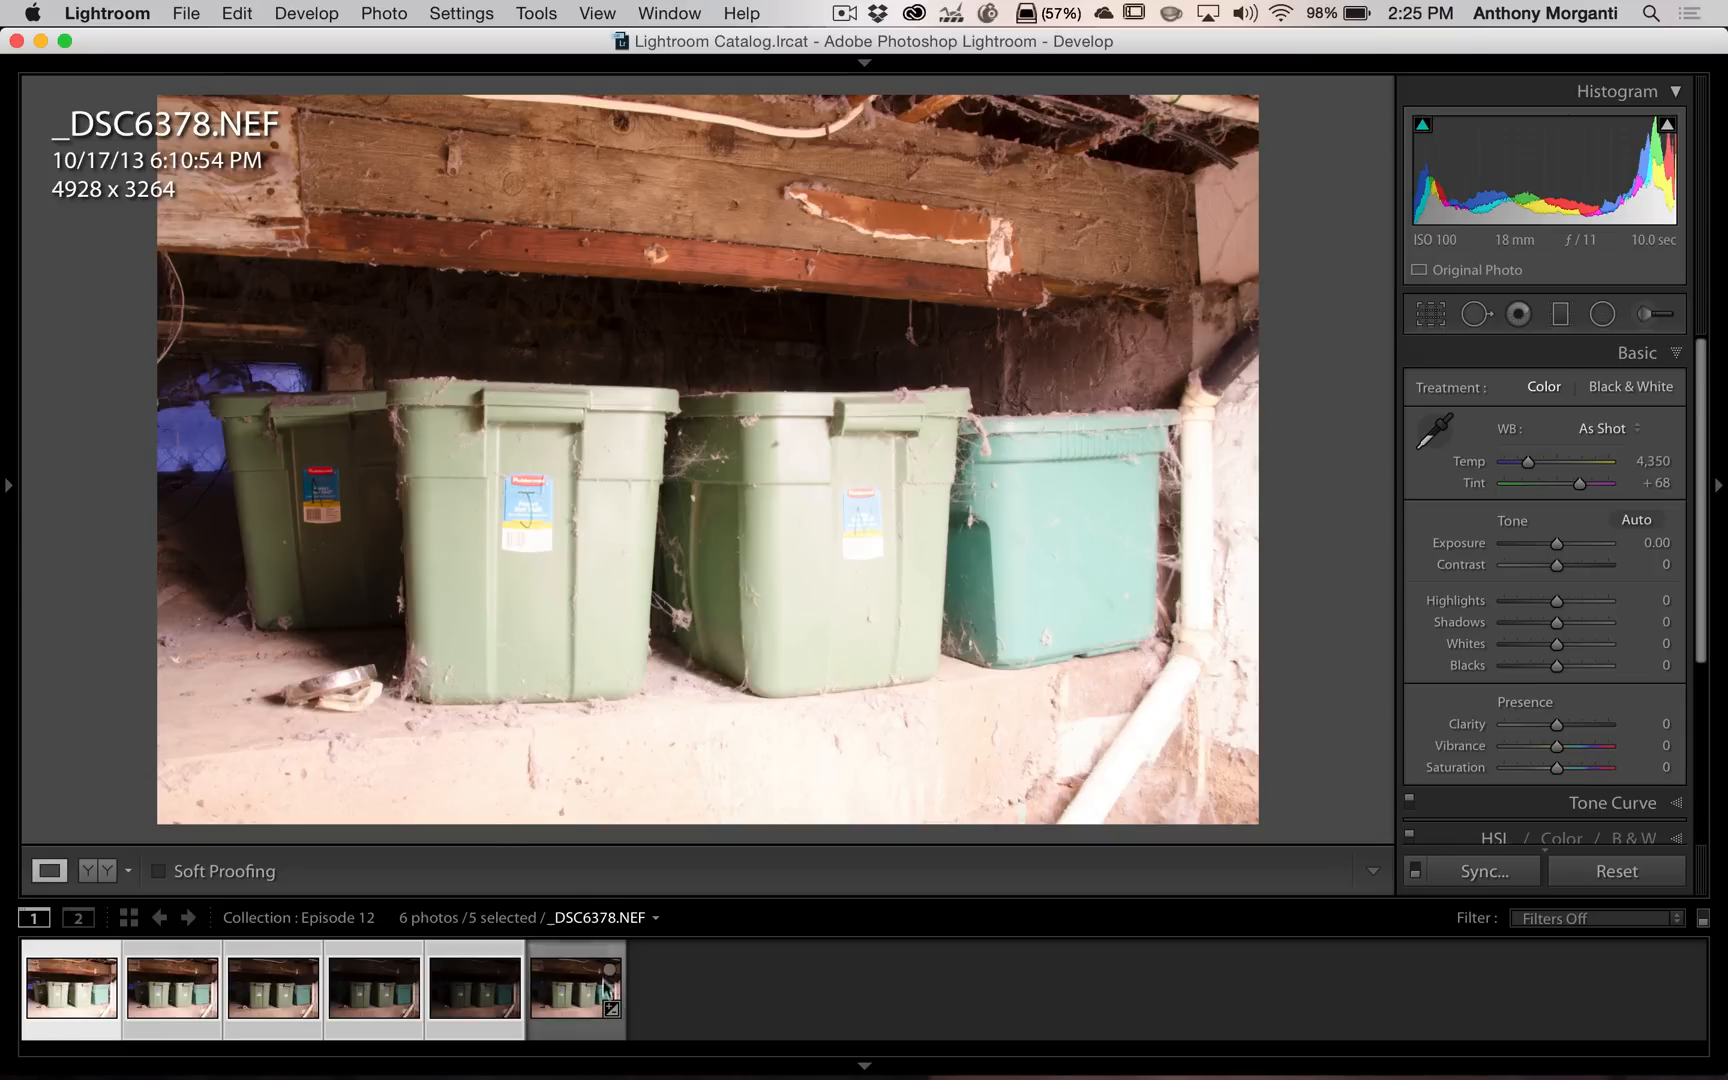
pyautogui.click(592, 990)
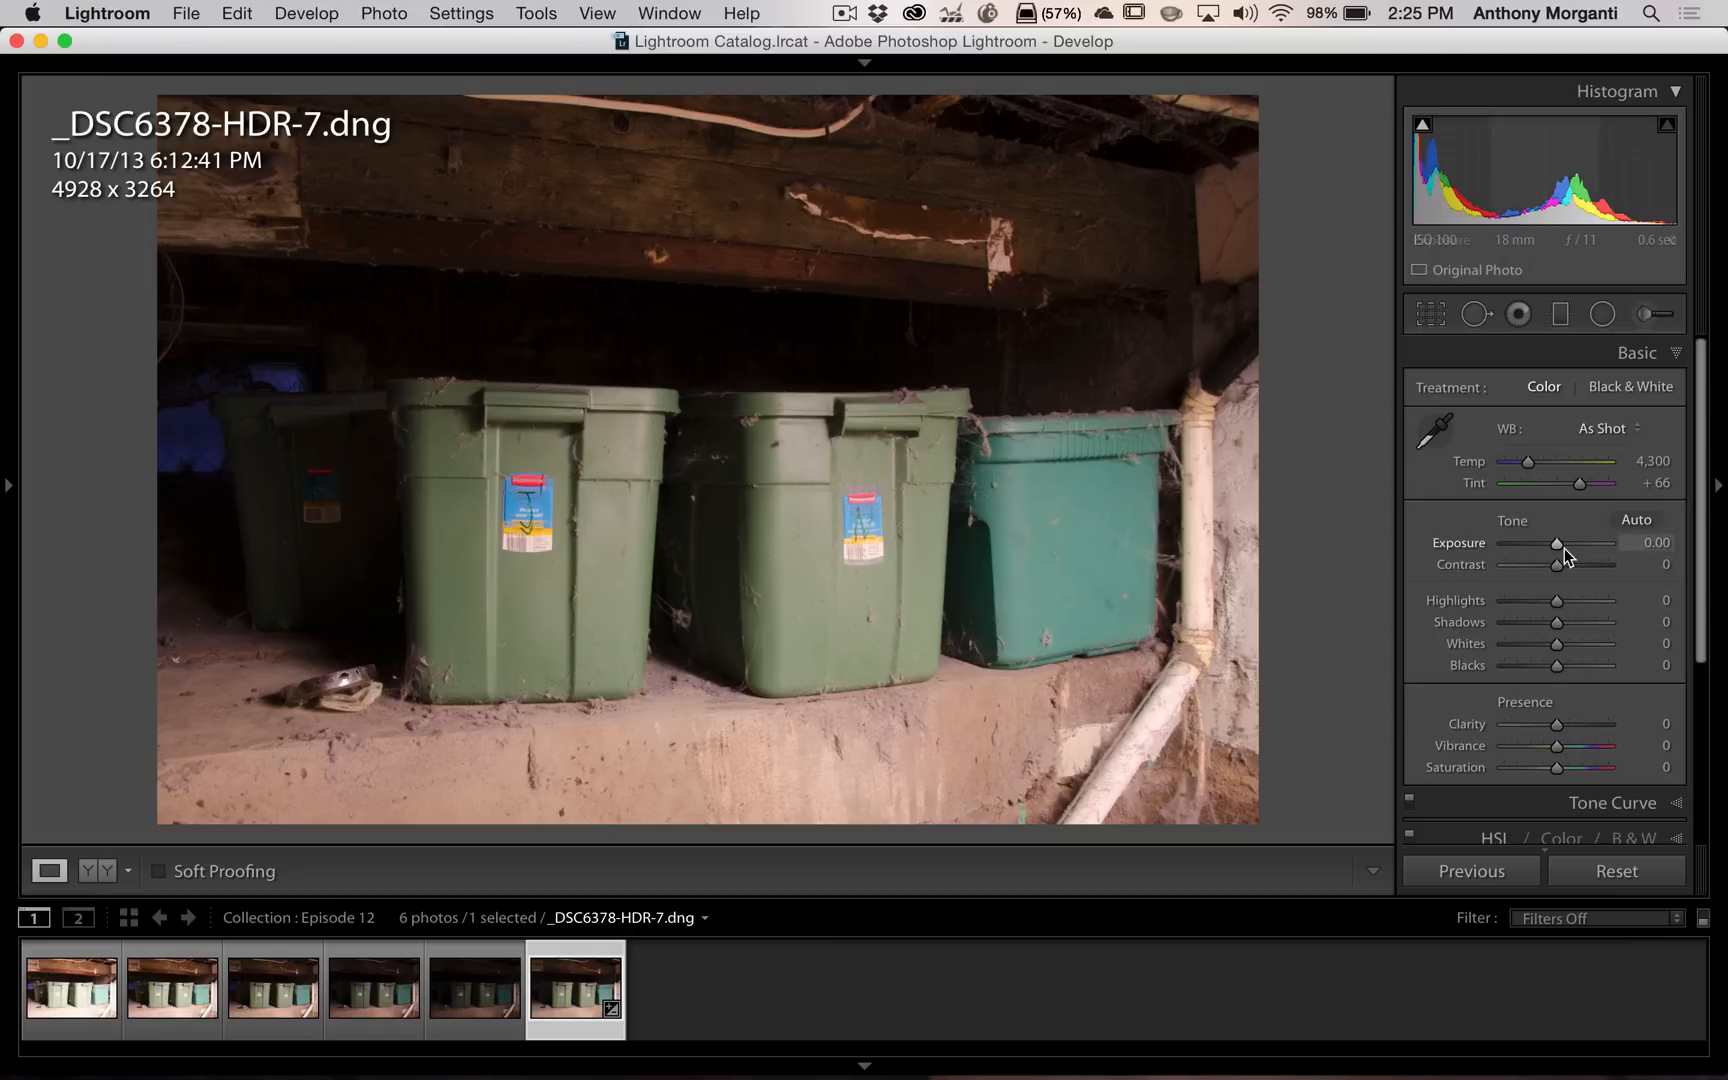
# Step: Set Shadows to +100 on the HDR image and inspect the dark area behind the bins up close
pyautogui.scroll(-4, 1561, 568)
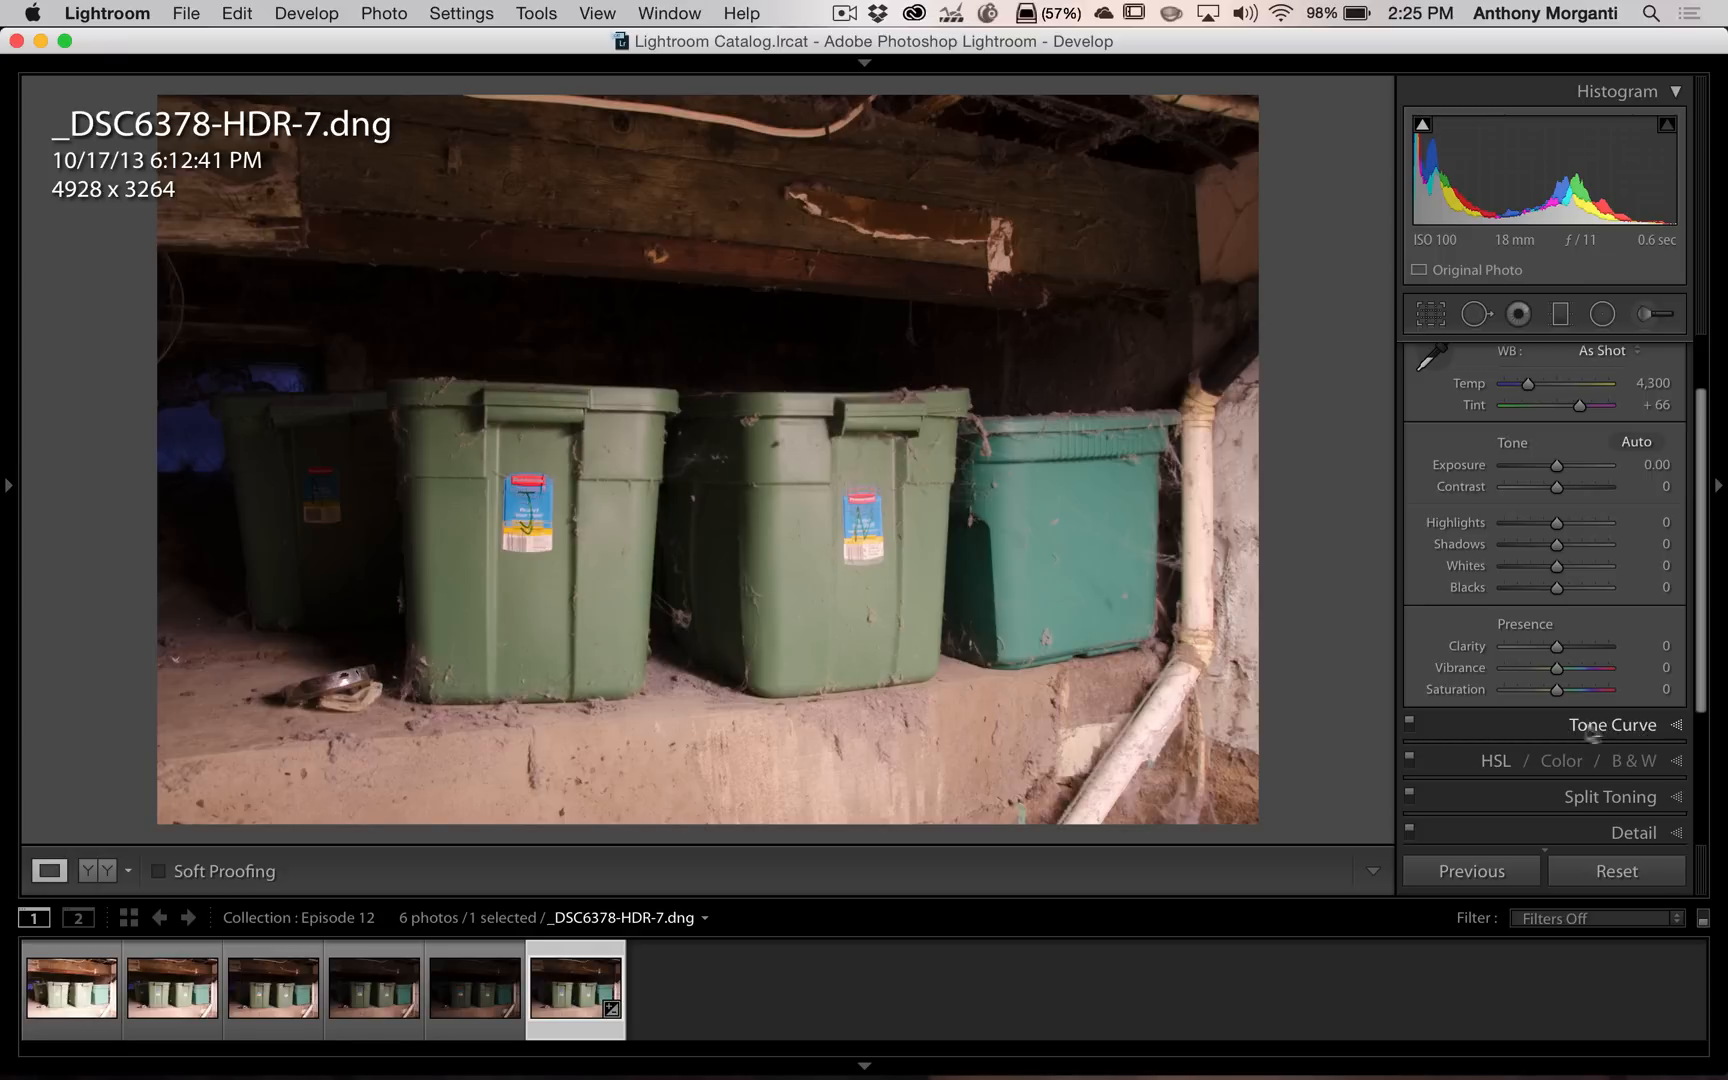
pyautogui.scroll(2, 1600, 728)
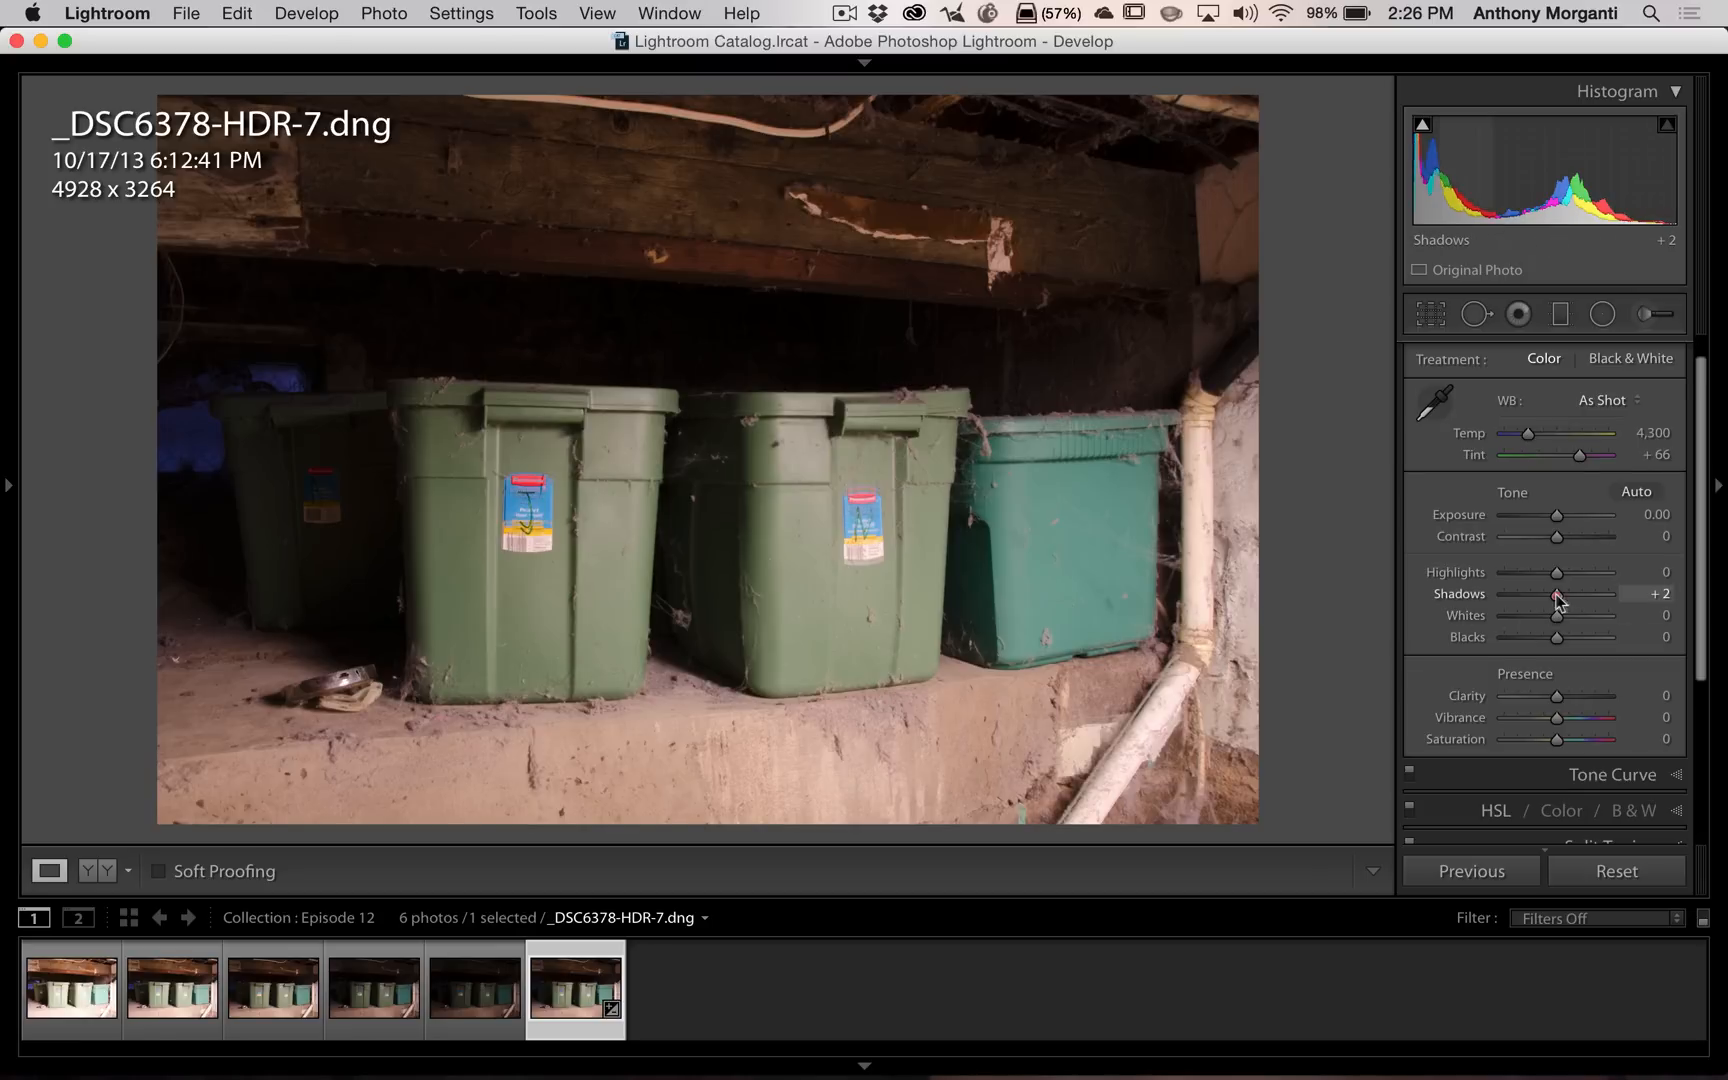
pyautogui.moveTo(1557, 600); pyautogui.dragTo(1659, 598)
pyautogui.click(623, 360)
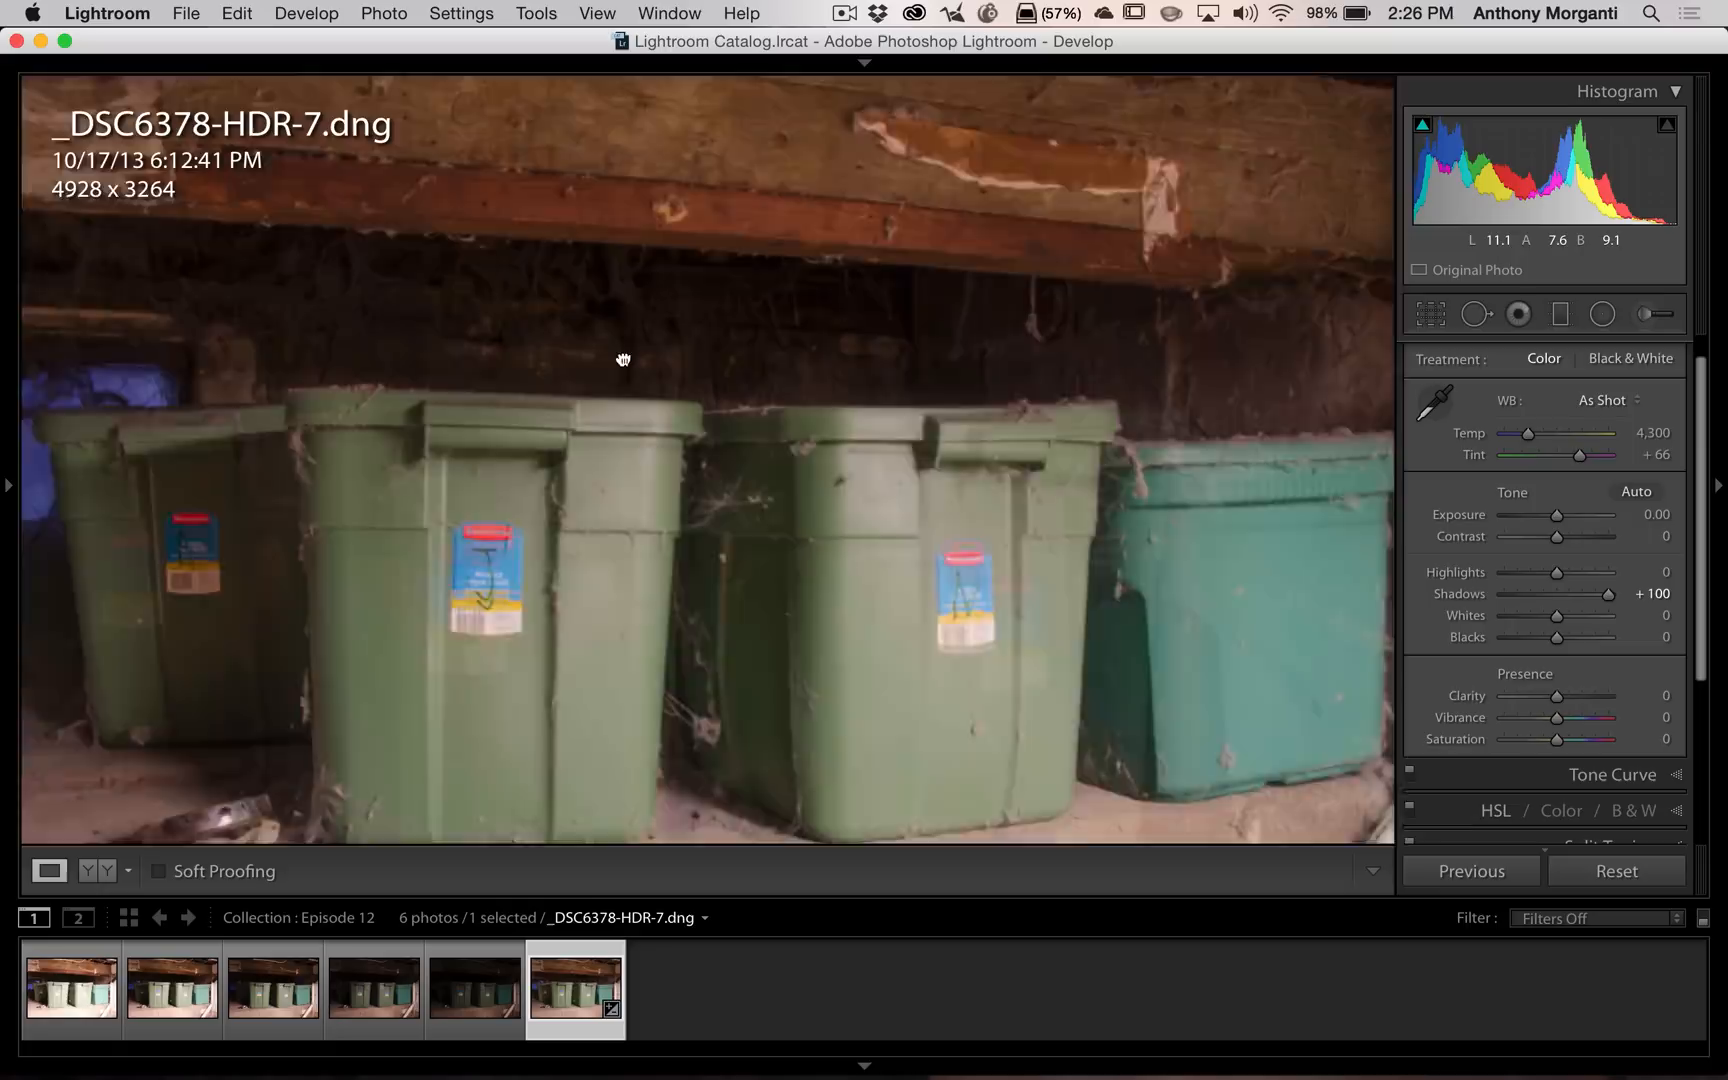
pyautogui.click(623, 360)
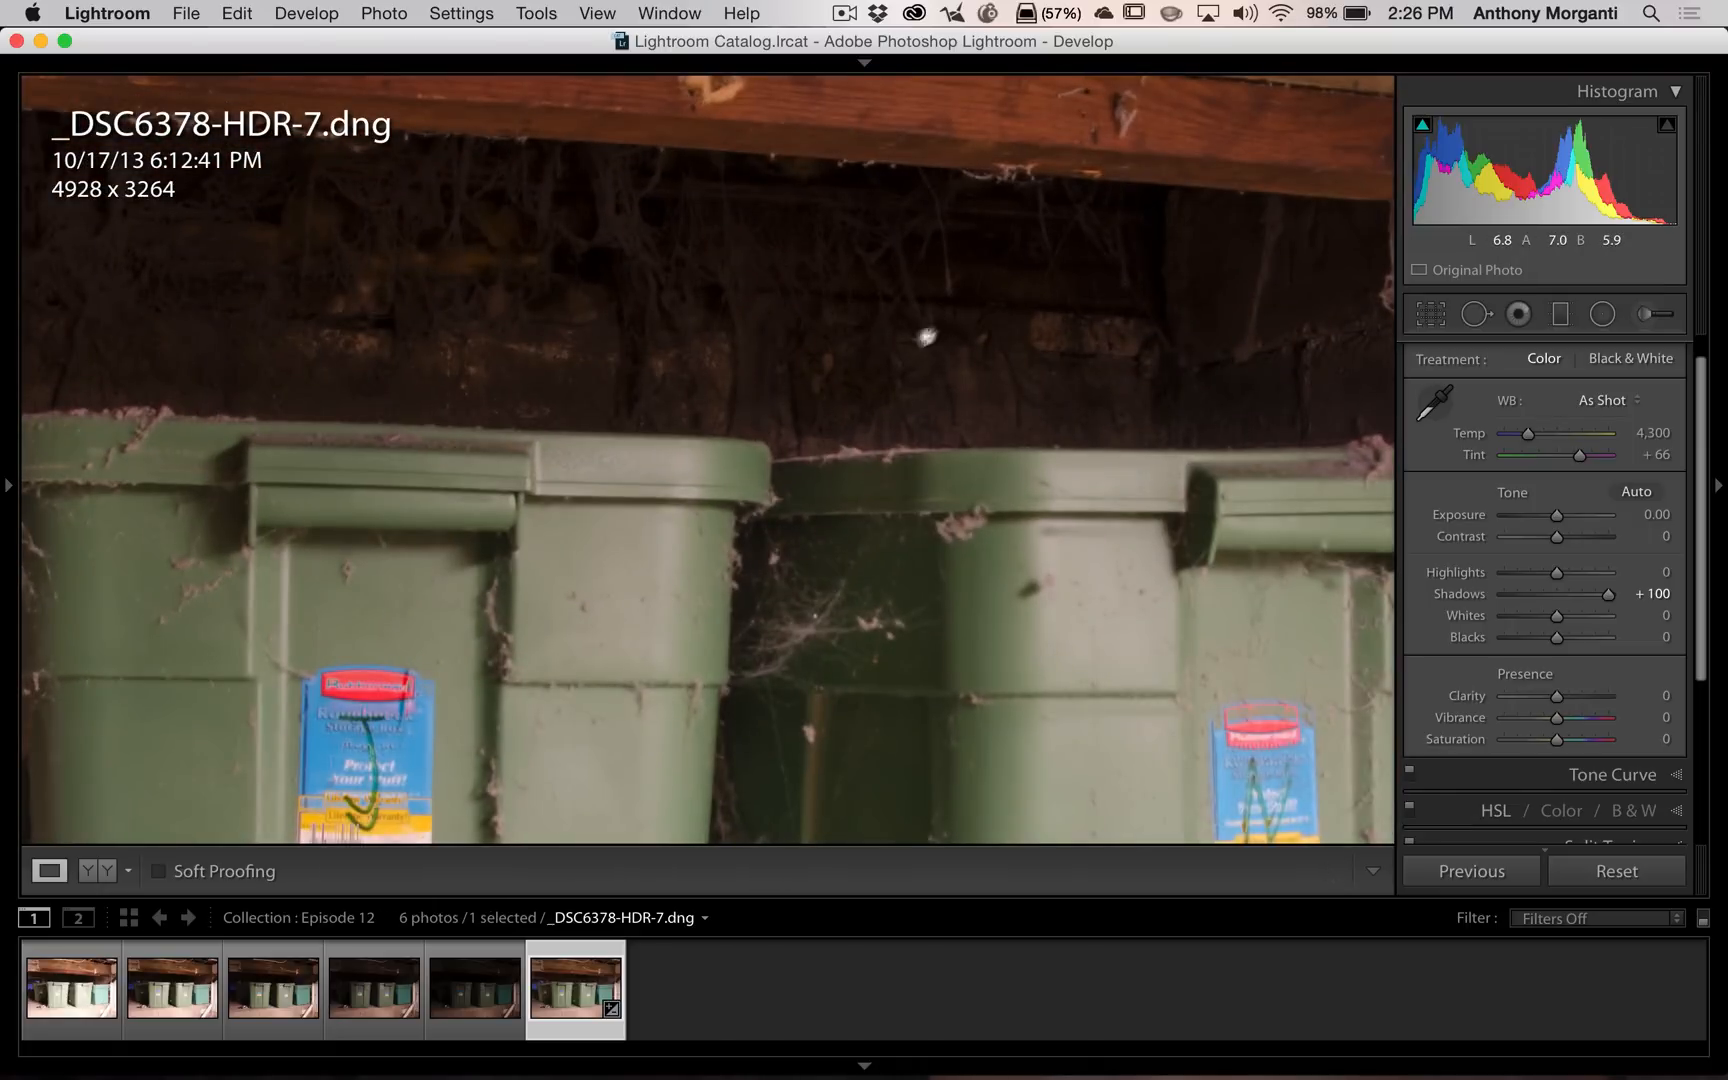
pyautogui.click(535, 377)
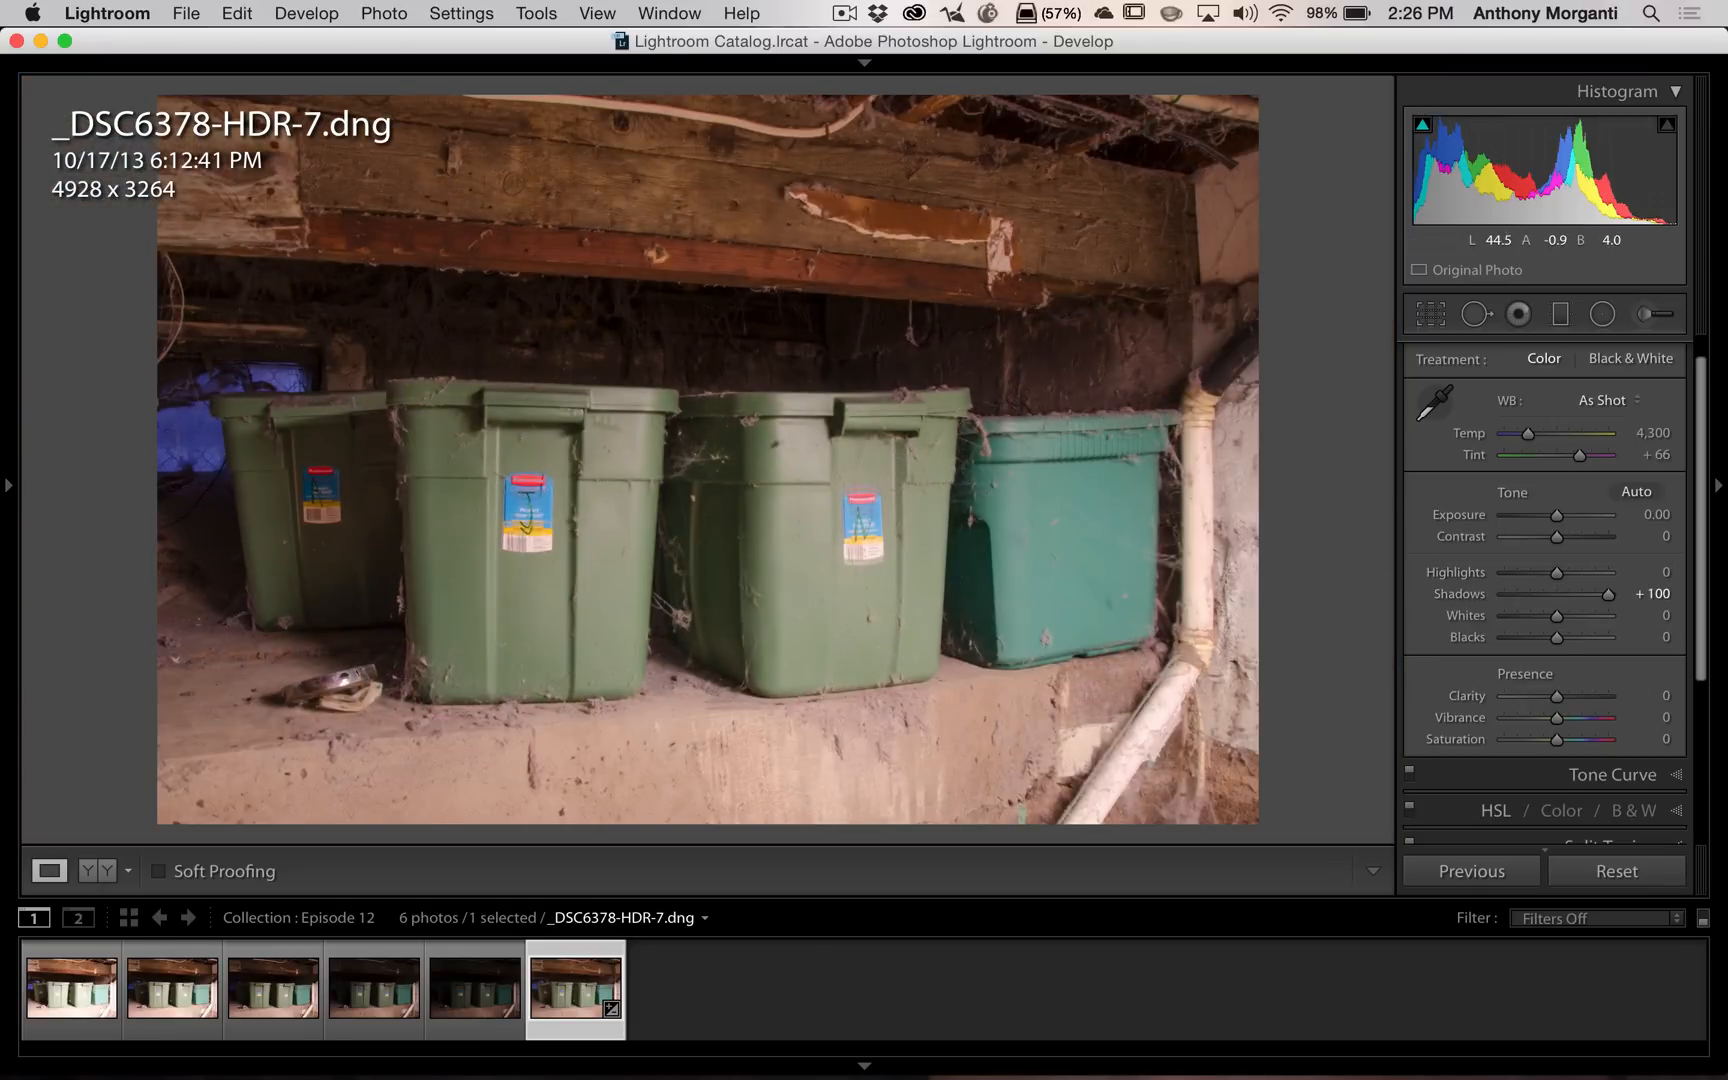
# Step: Lower the HDR image's Highlights to -37
pyautogui.moveTo(1570, 574)
pyautogui.mouseDown()
pyautogui.moveTo(1587, 572)
pyautogui.moveTo(1538, 572)
pyautogui.mouseUp()
pyautogui.click(1545, 573)
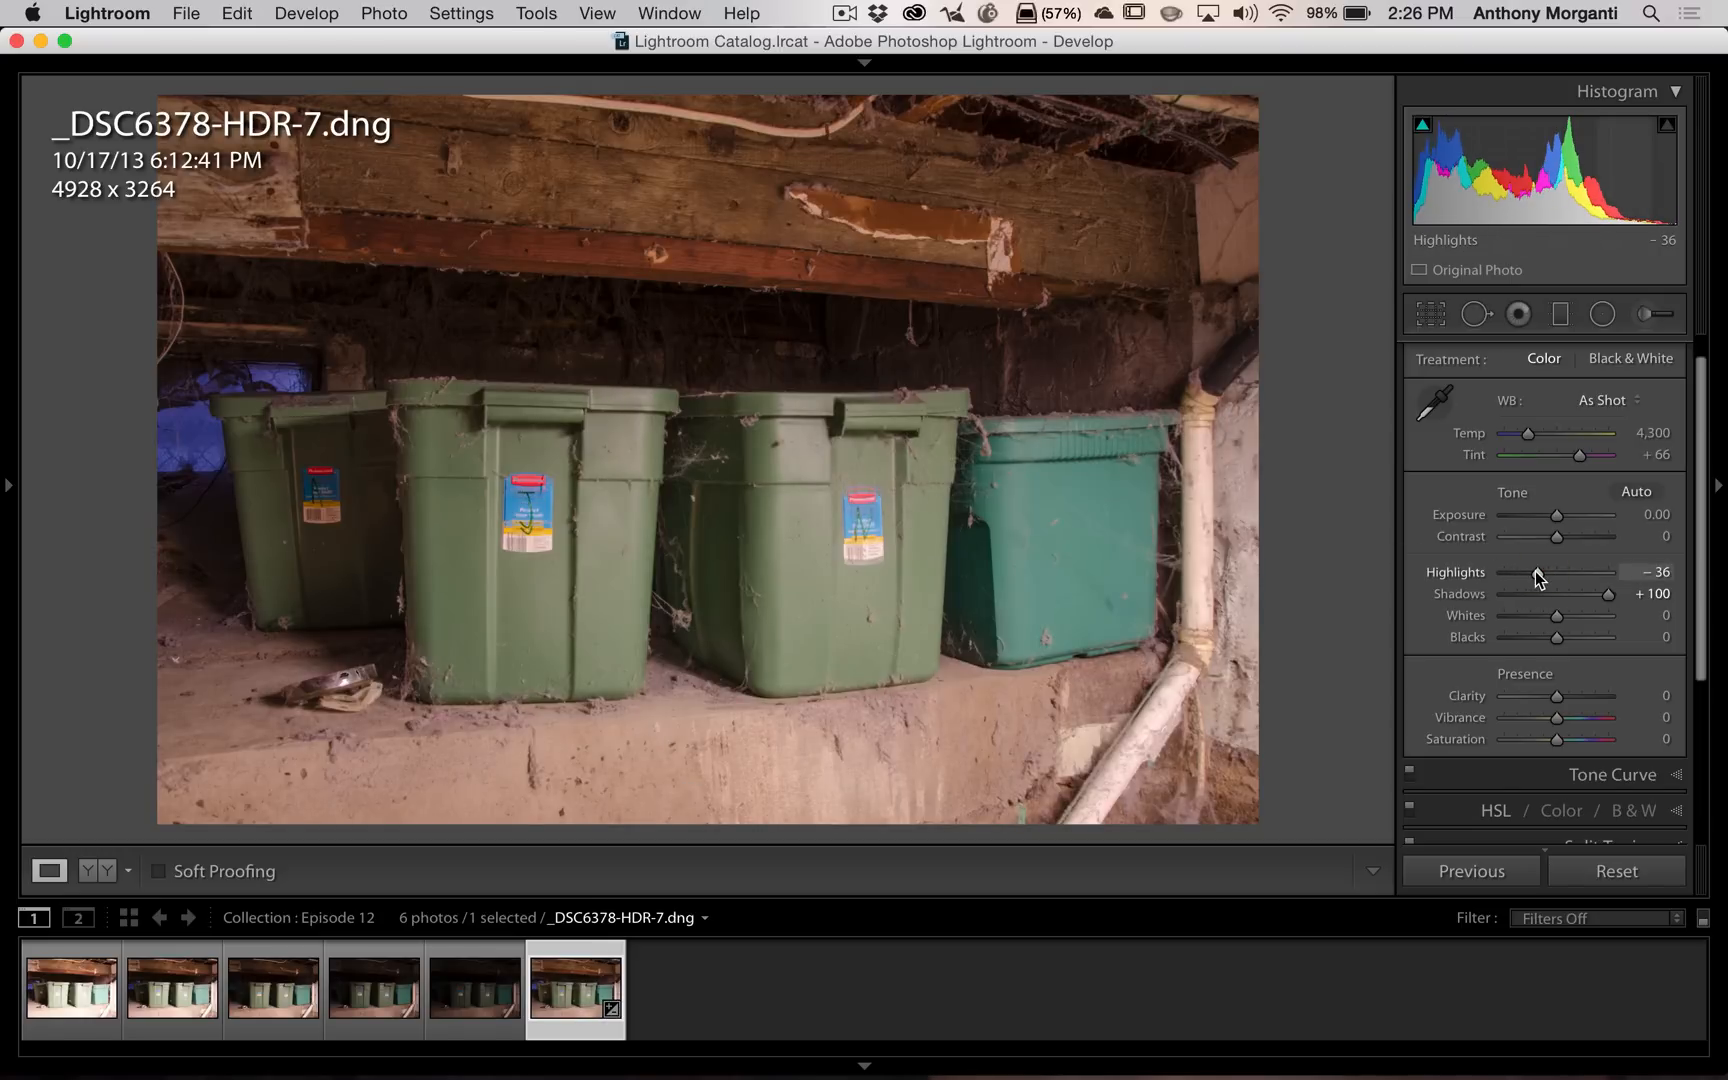
pyautogui.moveTo(1538, 578); pyautogui.dragTo(1536, 578)
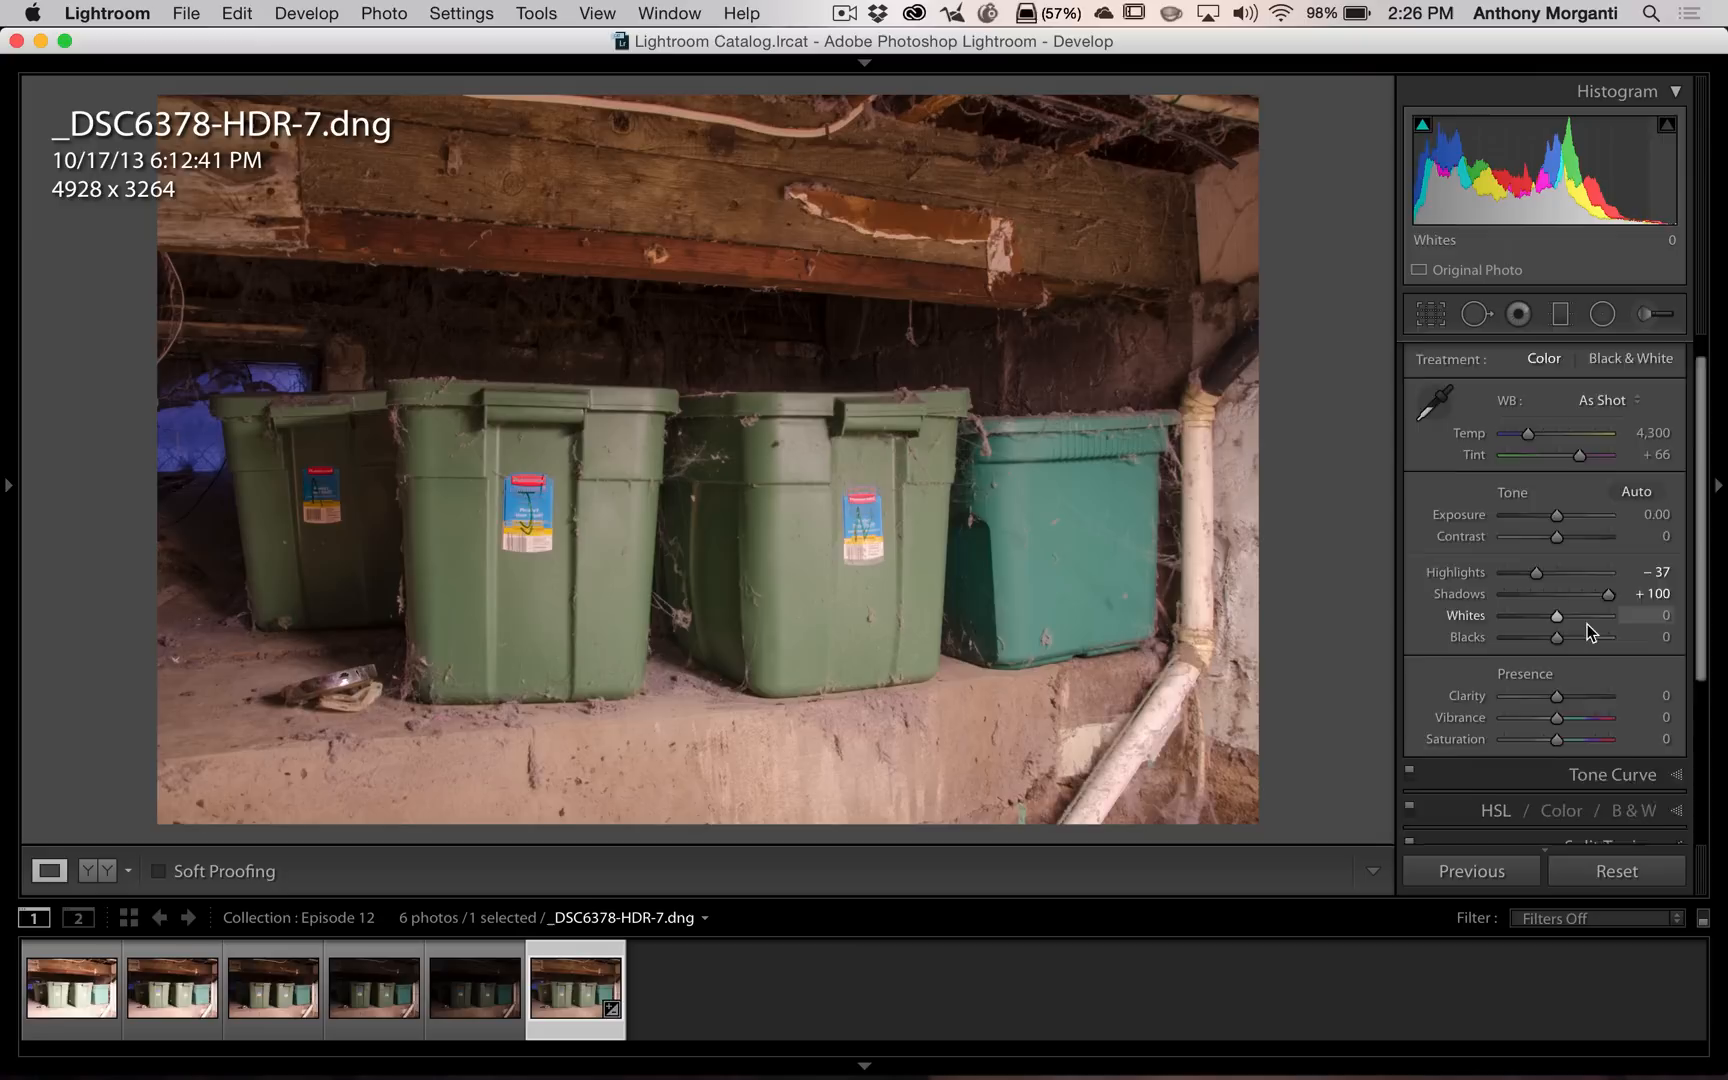
# Step: Set the HDR image's Clarity to +38 and Vibrance to +32
pyautogui.scroll(-3, 1586, 620)
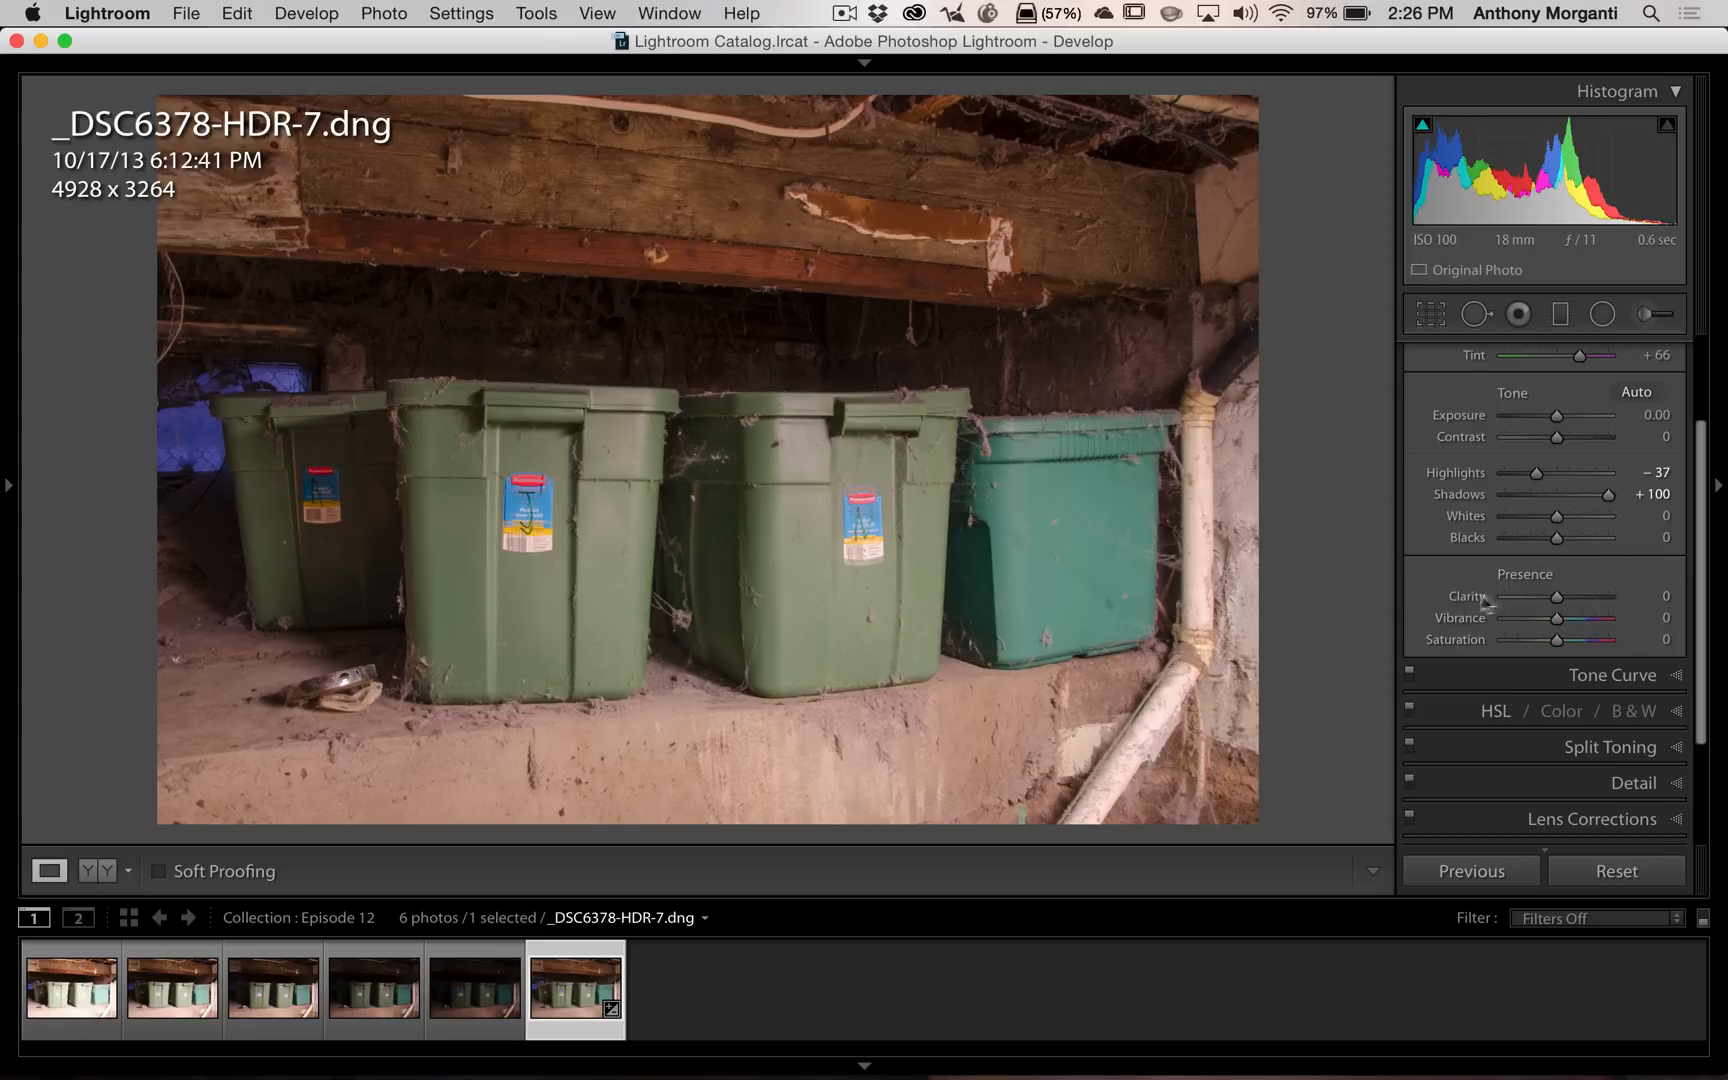
pyautogui.moveTo(1559, 597); pyautogui.dragTo(1577, 598)
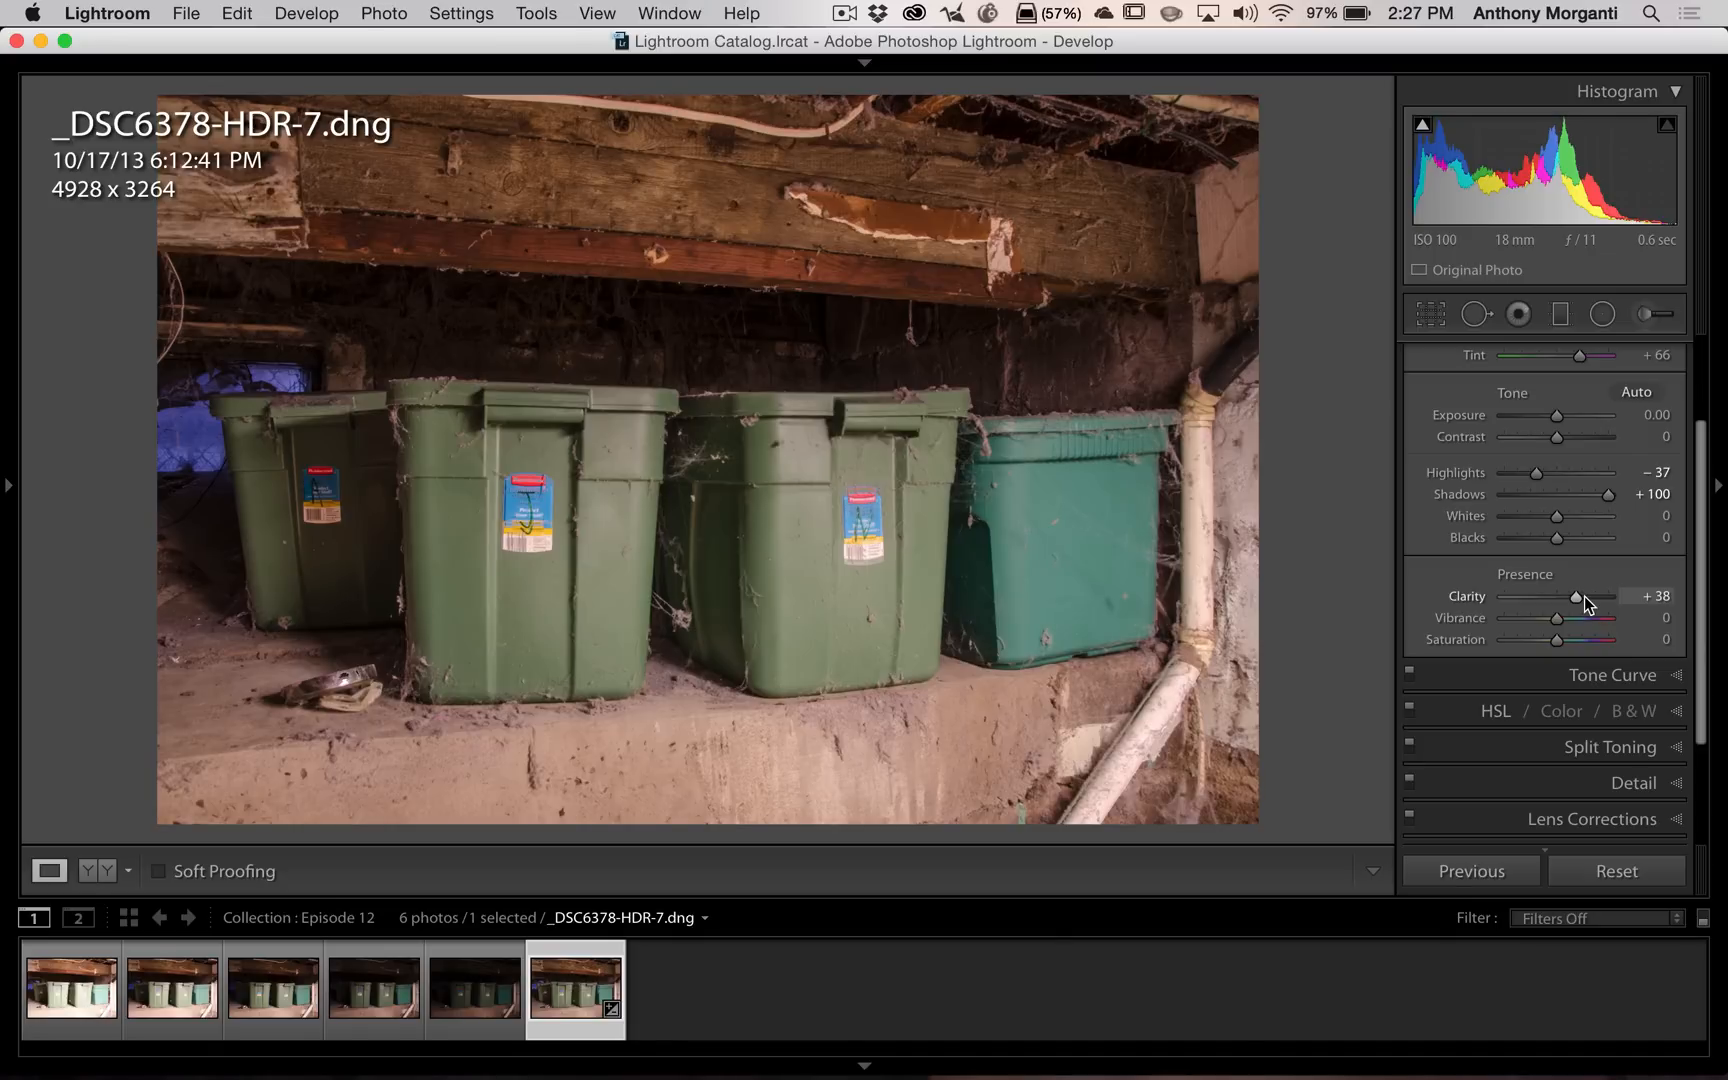
pyautogui.scroll(1, 1584, 595)
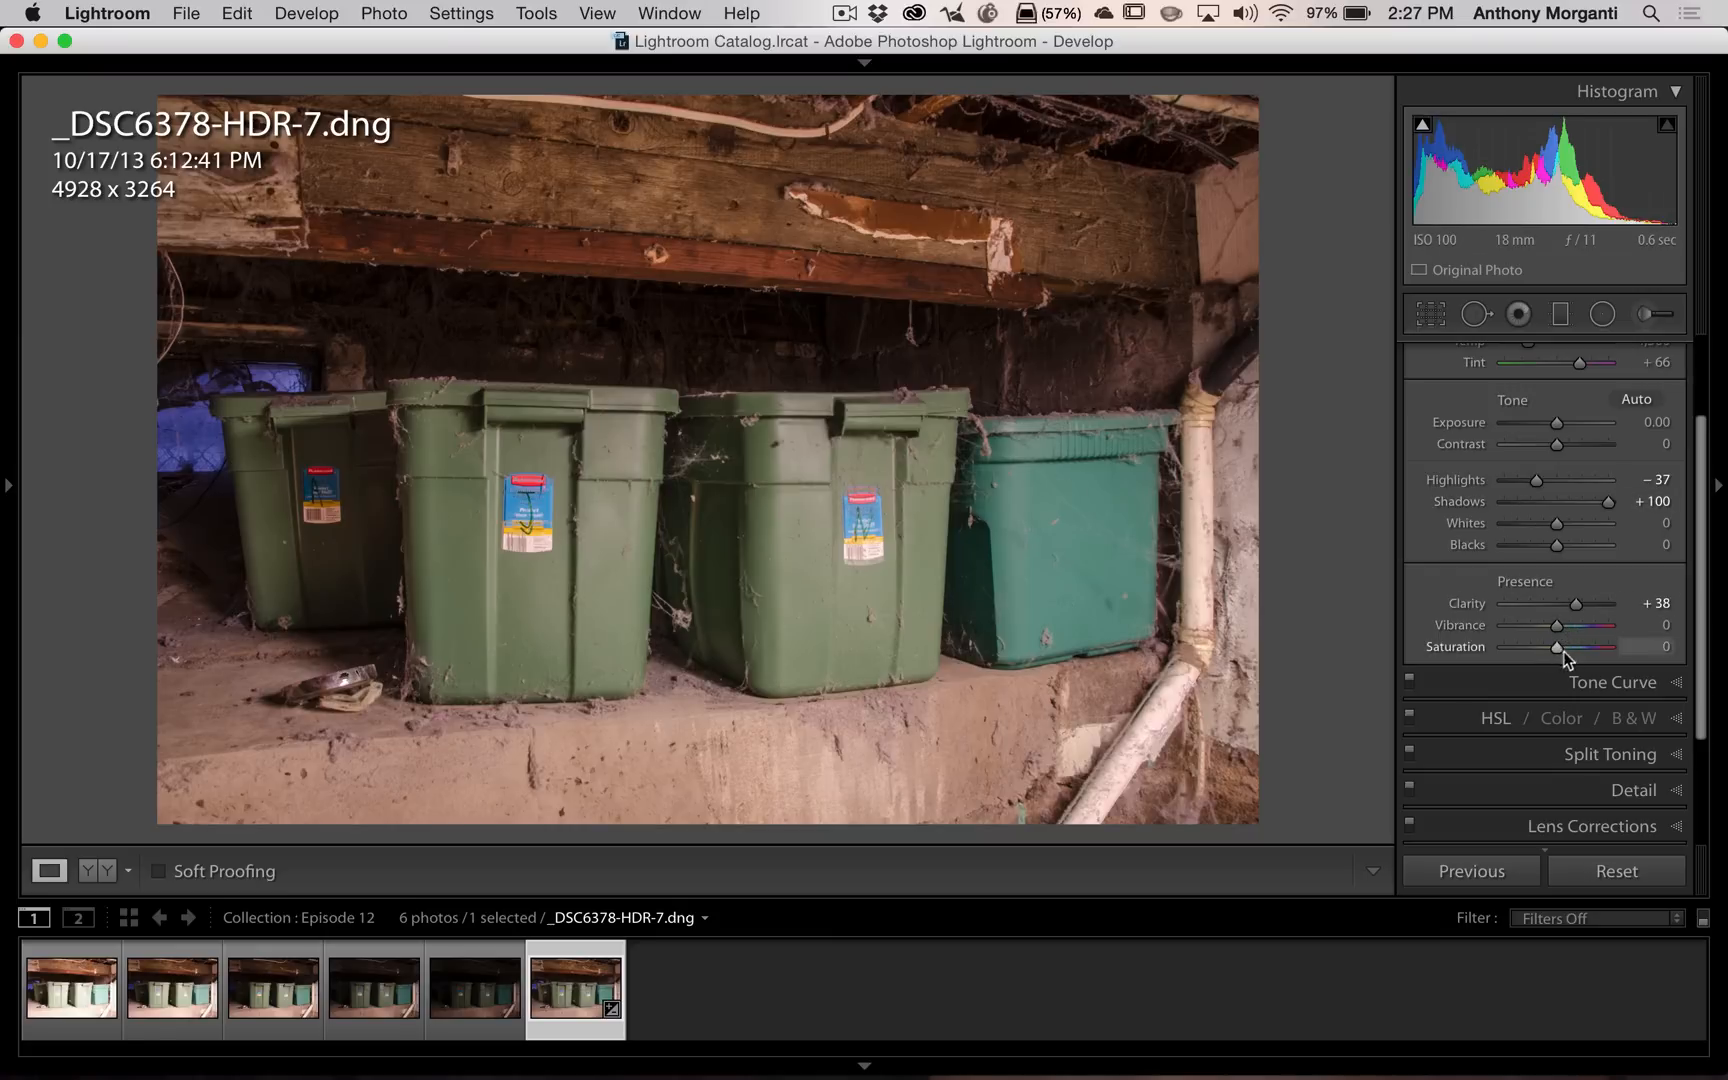
pyautogui.click(1567, 625)
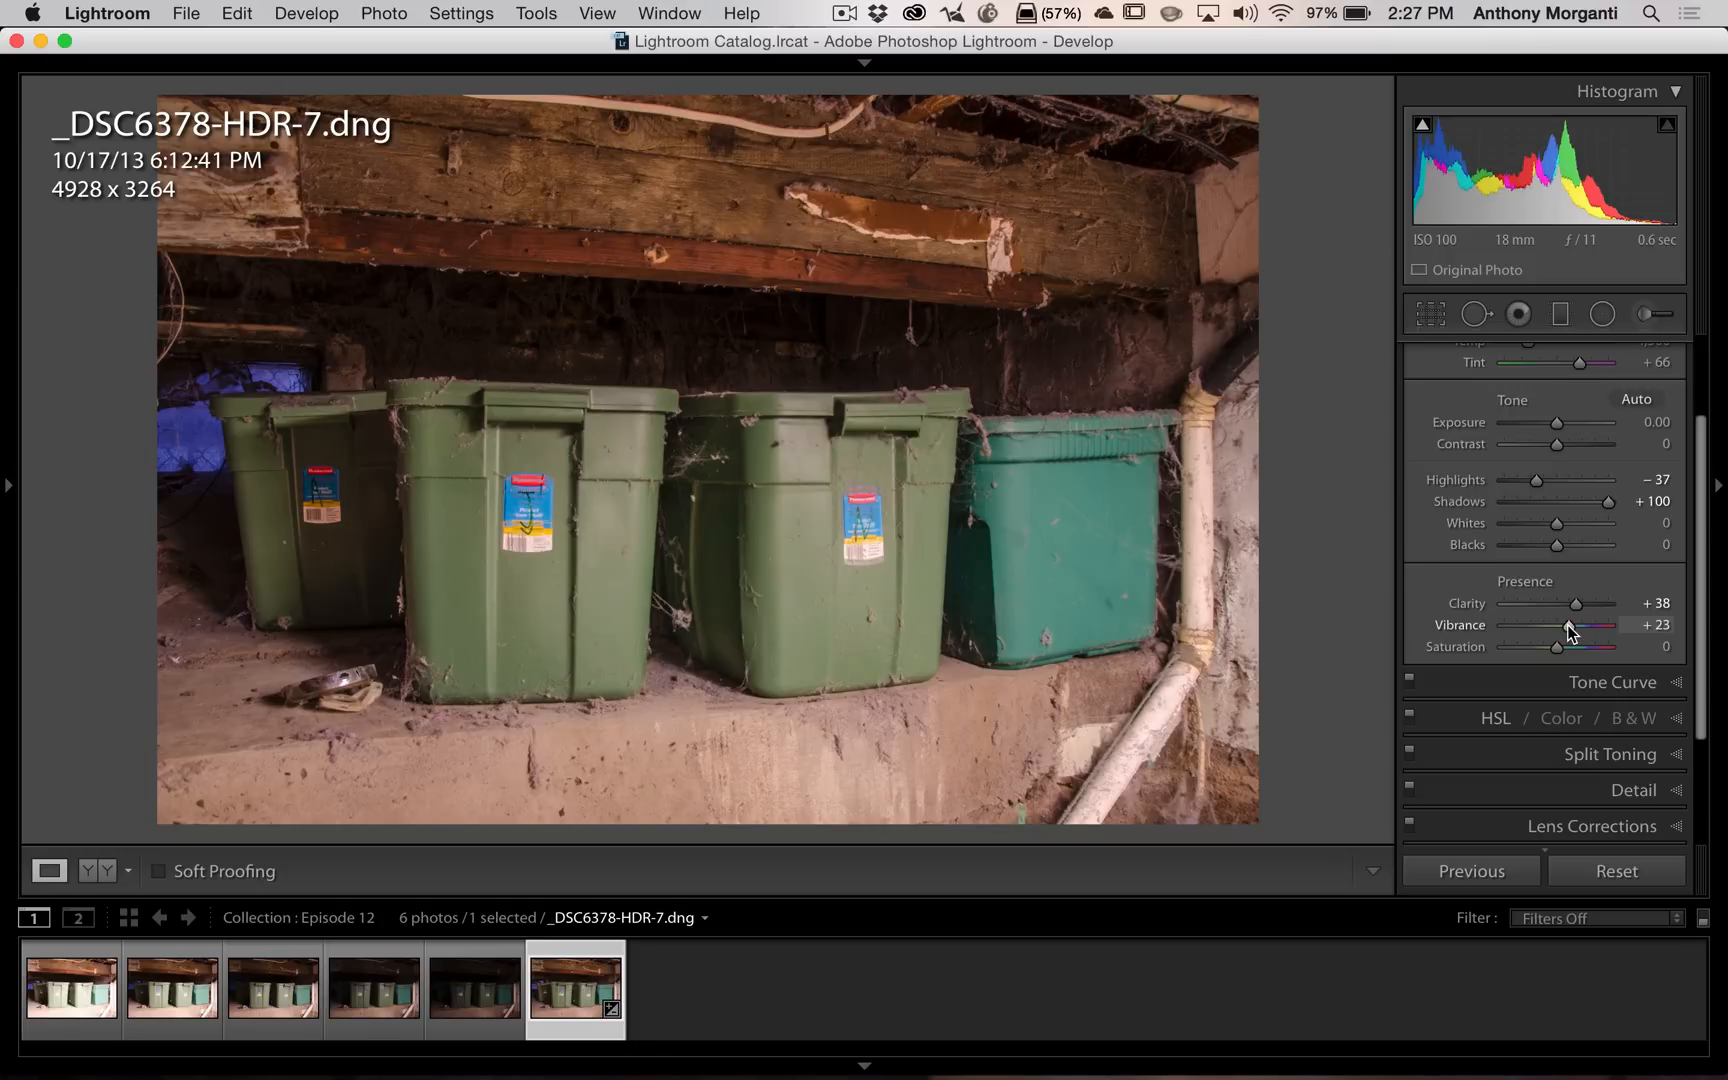
pyautogui.moveTo(1568, 625); pyautogui.dragTo(1573, 625)
# Step: Try the Medium Contrast point curve on the HDR image and check the dark area behind the bins
pyautogui.scroll(-3, 1457, 647)
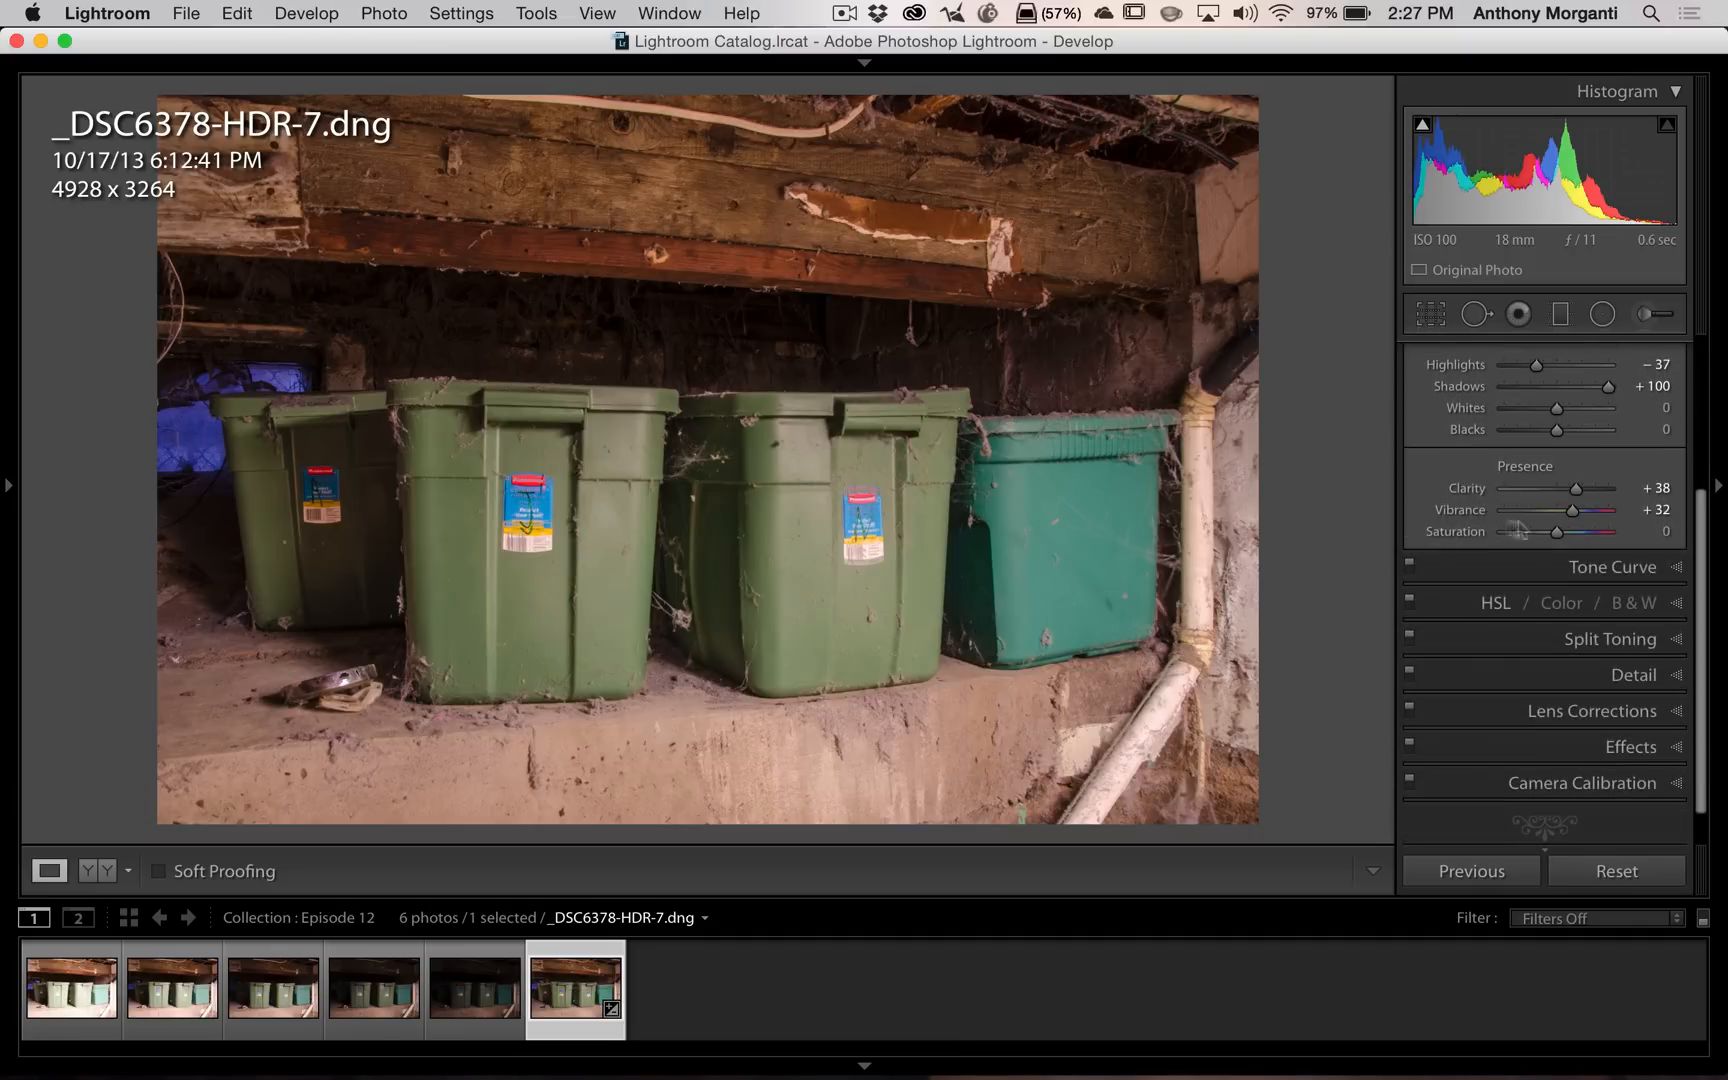
pyautogui.click(1589, 567)
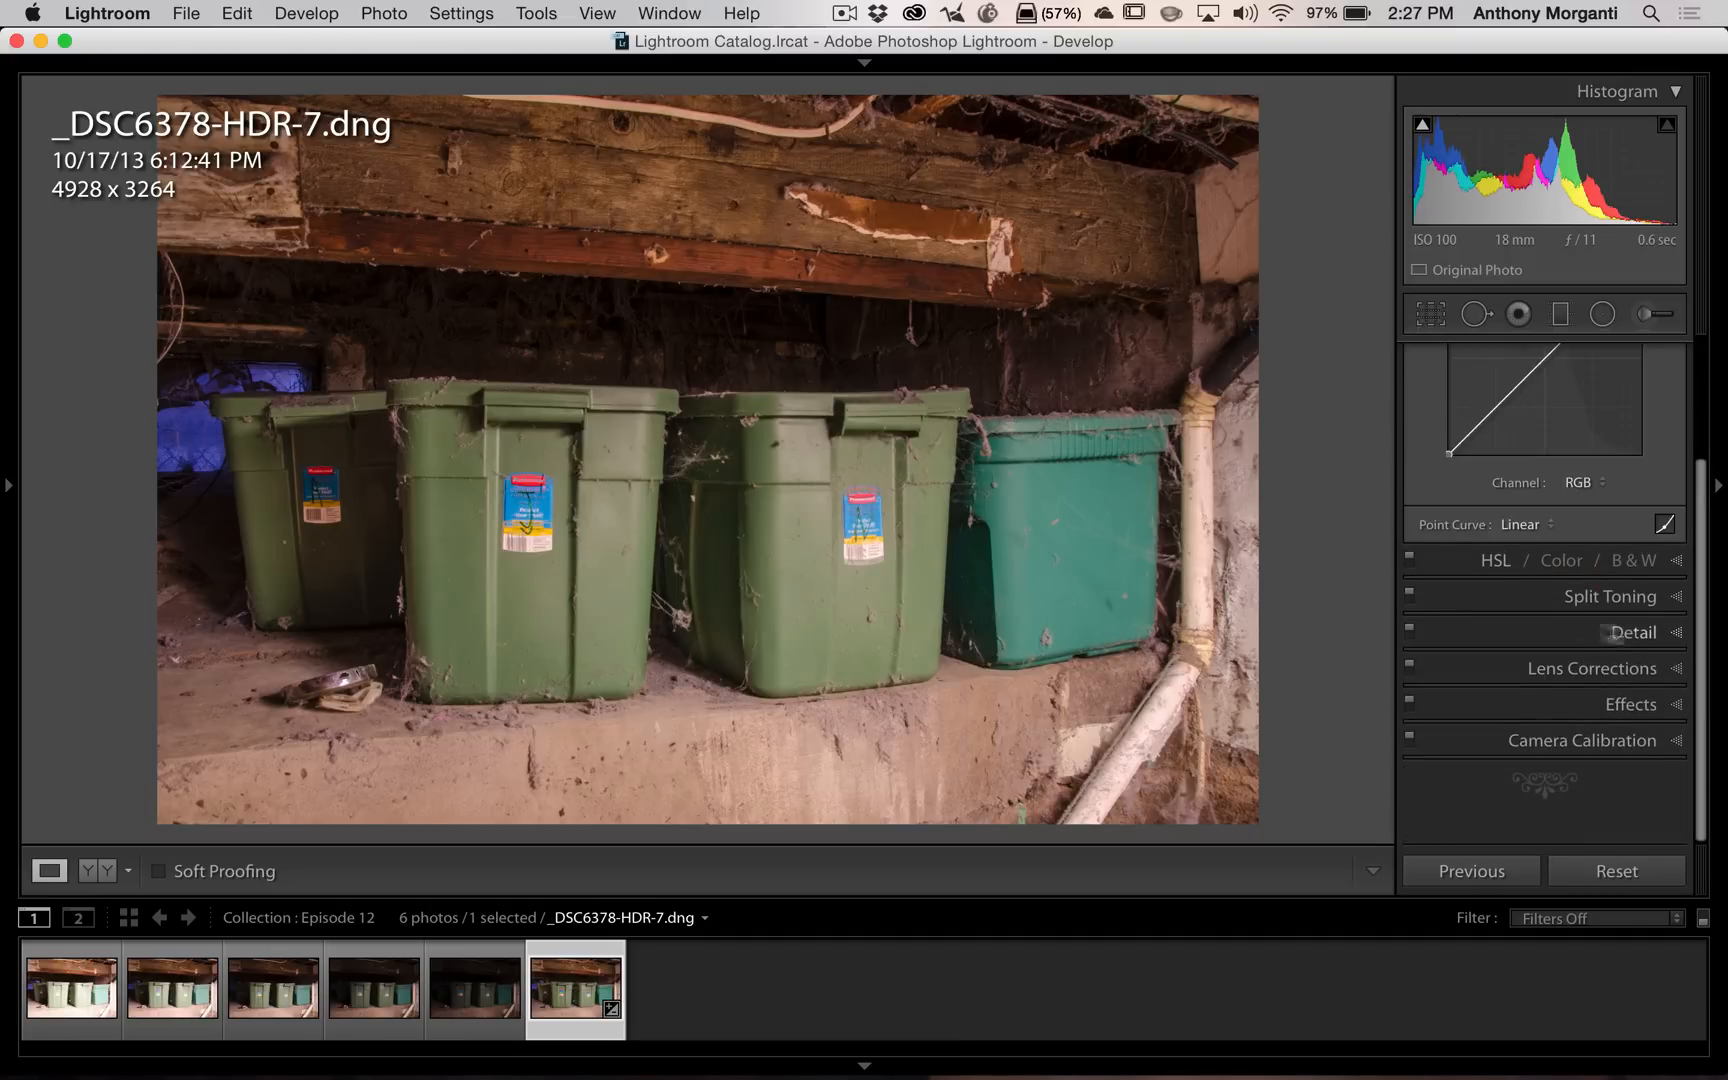
pyautogui.scroll(2, 1573, 475)
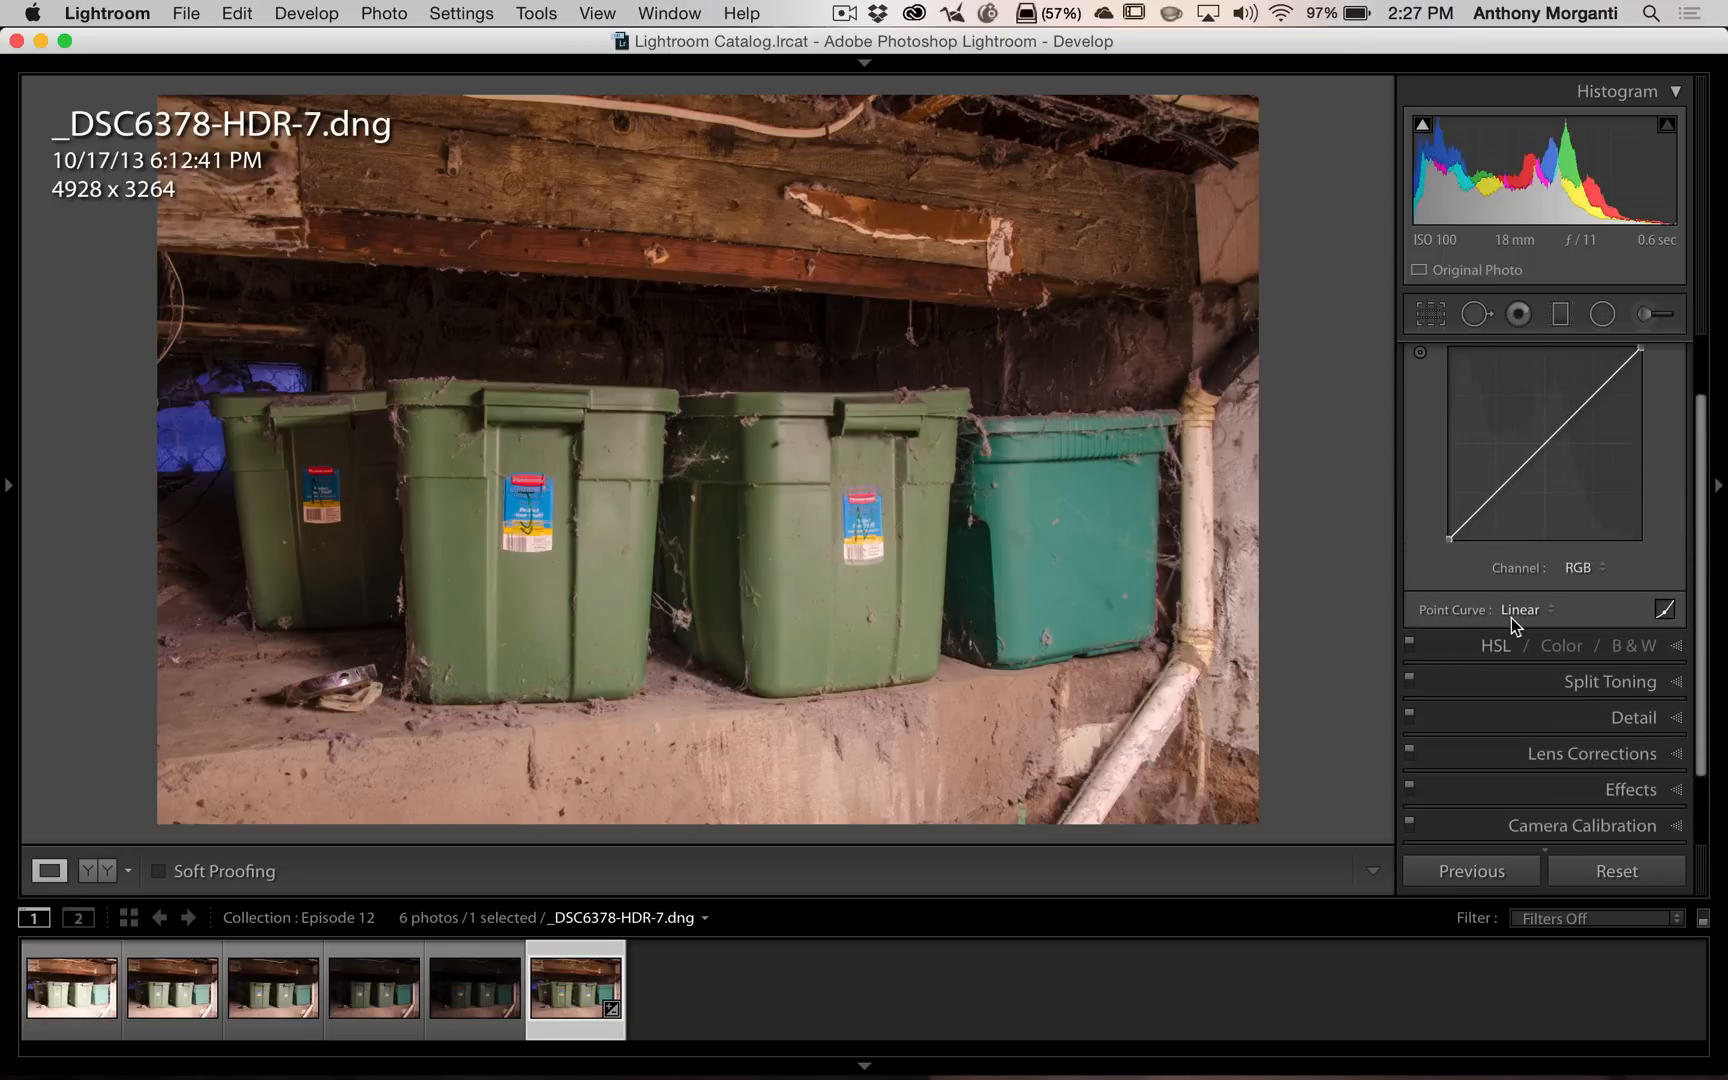
pyautogui.click(1520, 610)
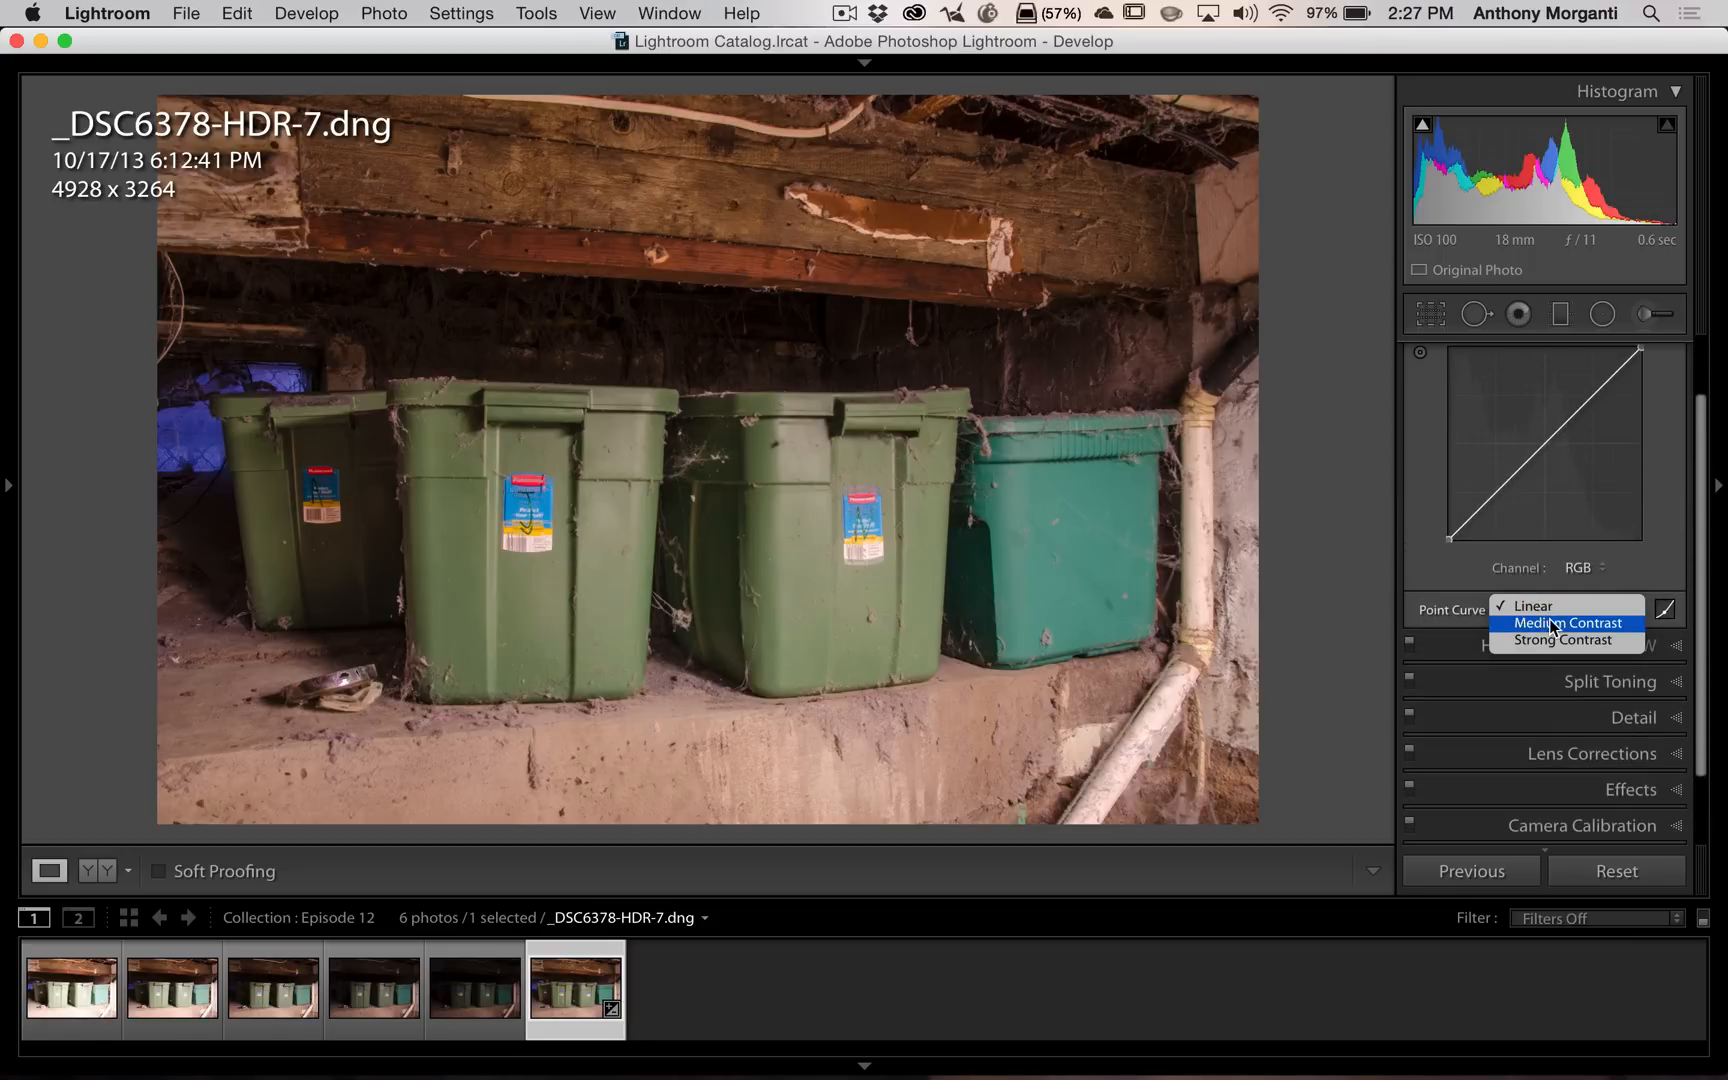
pyautogui.click(1552, 620)
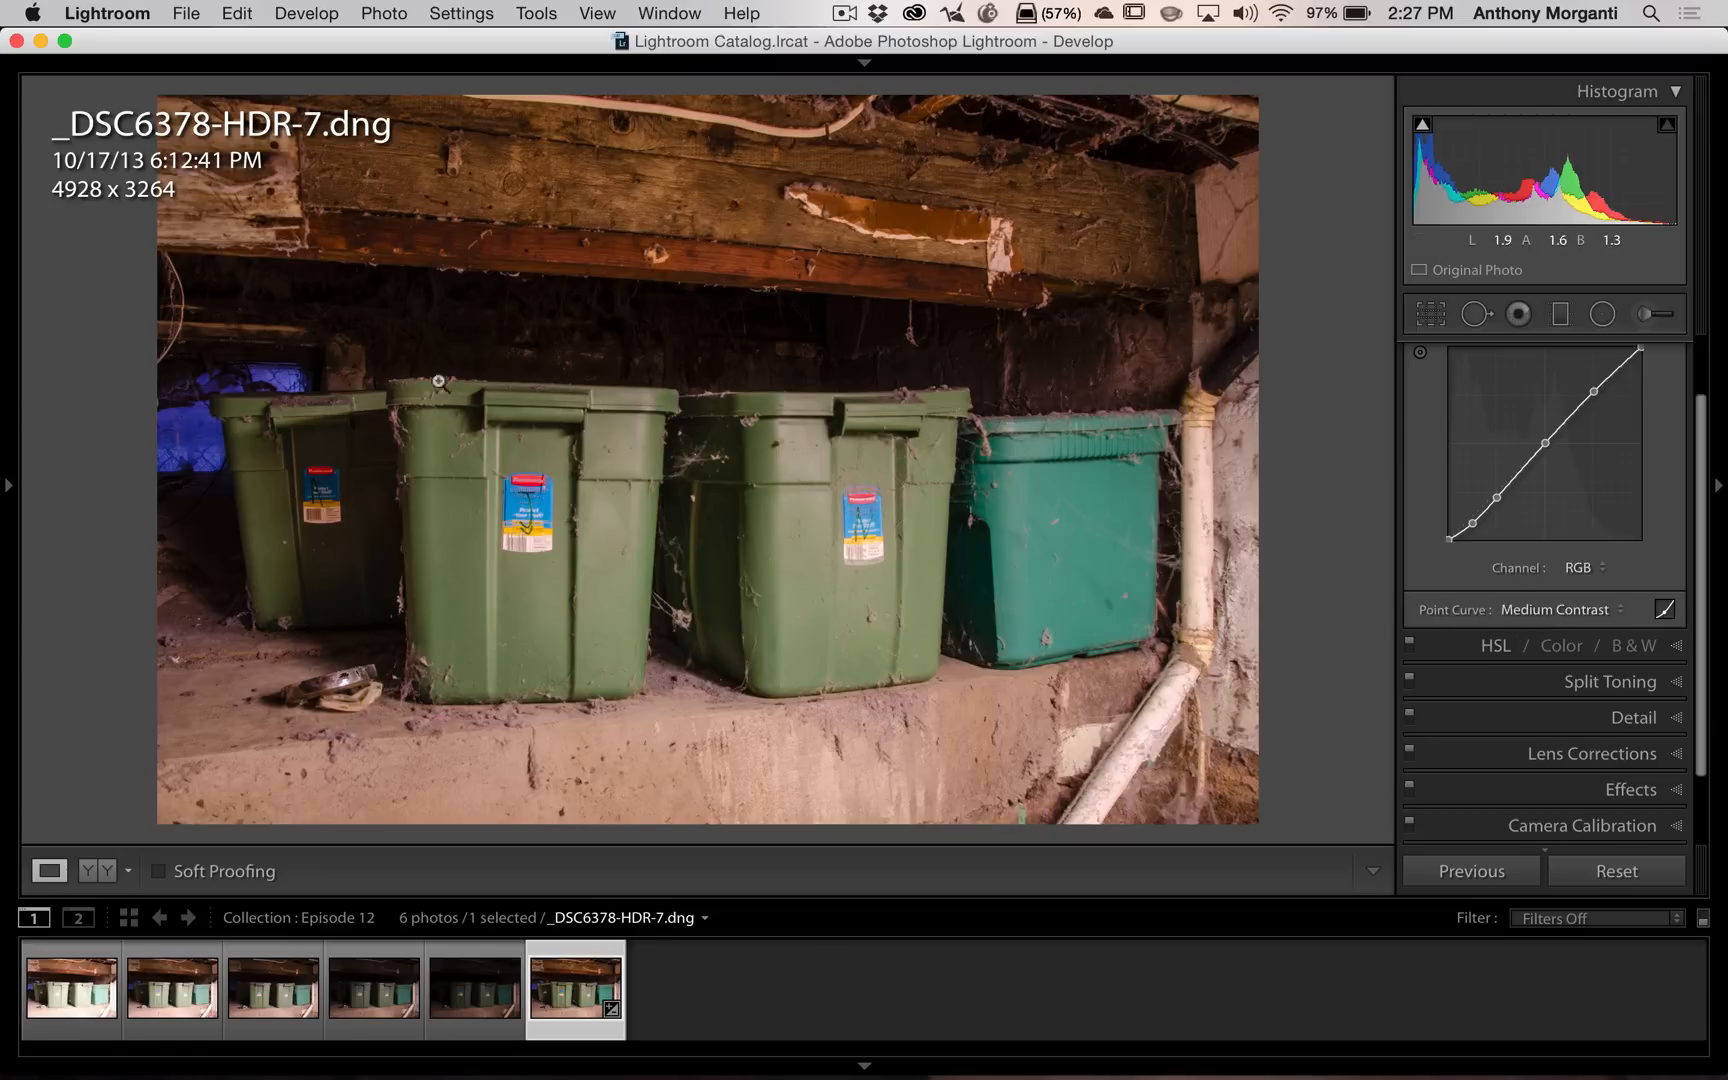
pyautogui.click(712, 362)
pyautogui.click(575, 313)
# Step: Try the Strong Contrast point curve on the HDR image and restore the curve to Linear
pyautogui.click(1582, 609)
pyautogui.click(1582, 623)
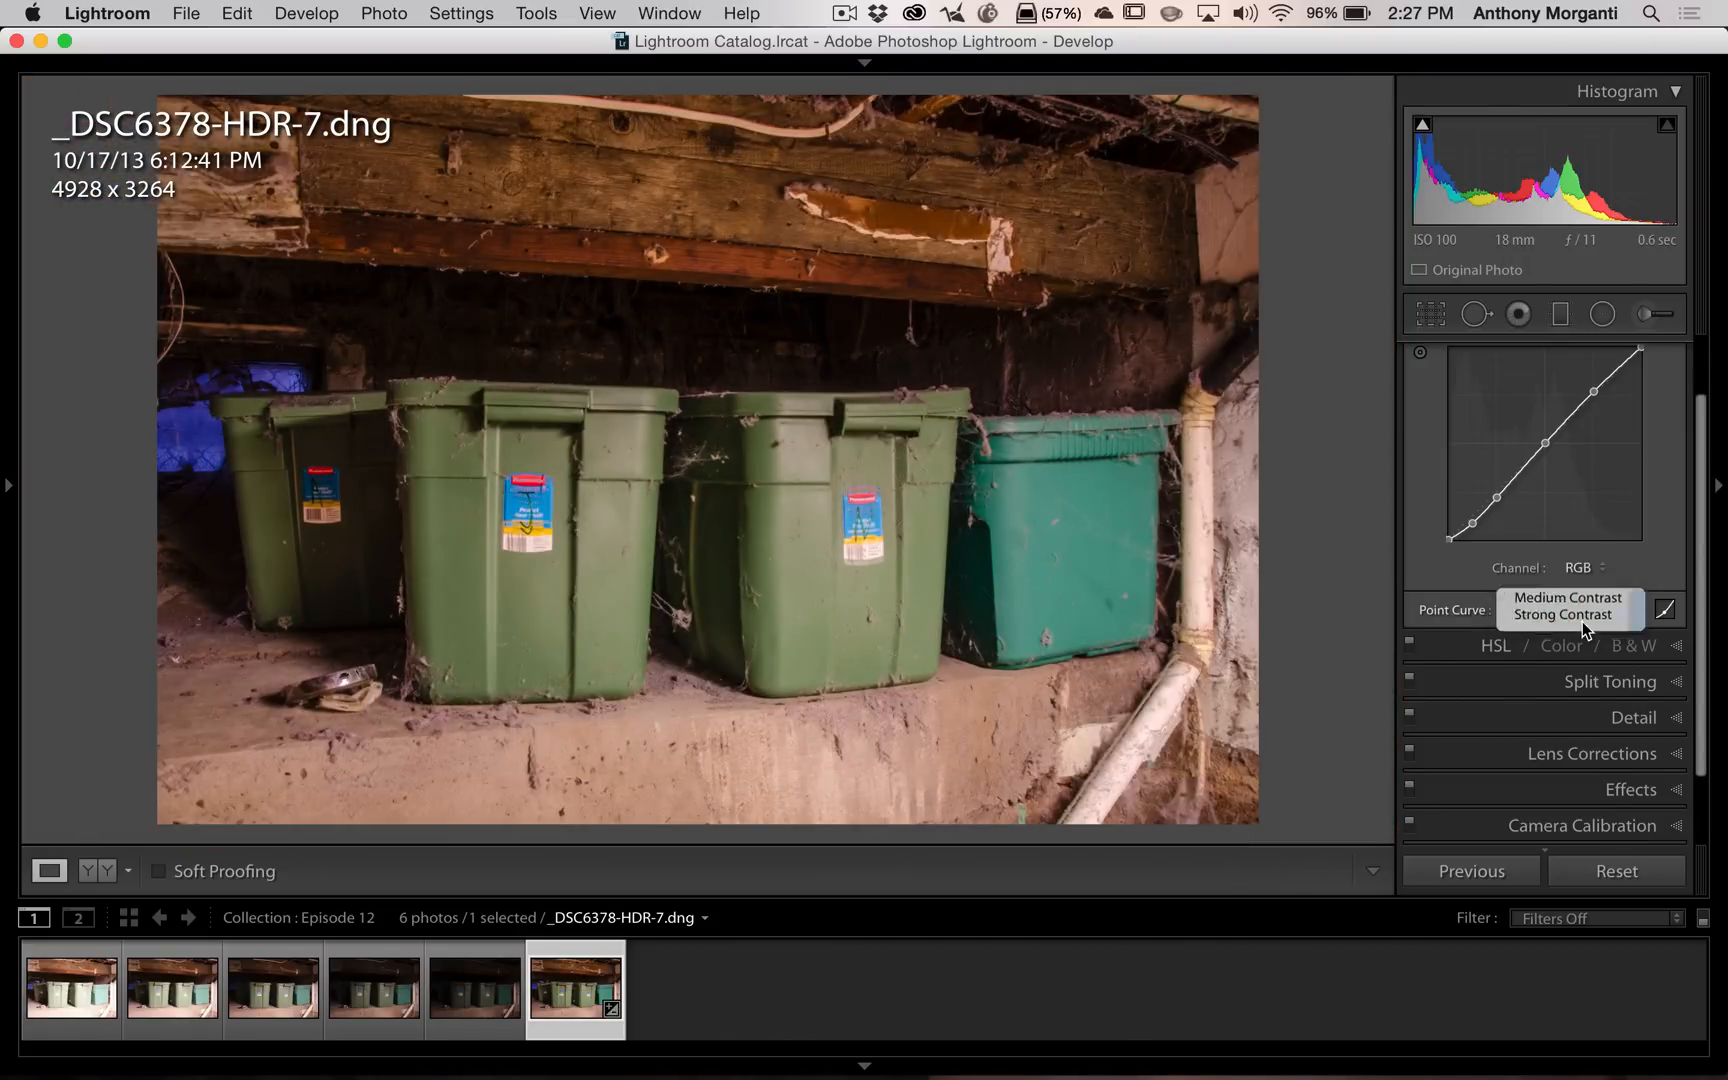
pyautogui.click(1574, 604)
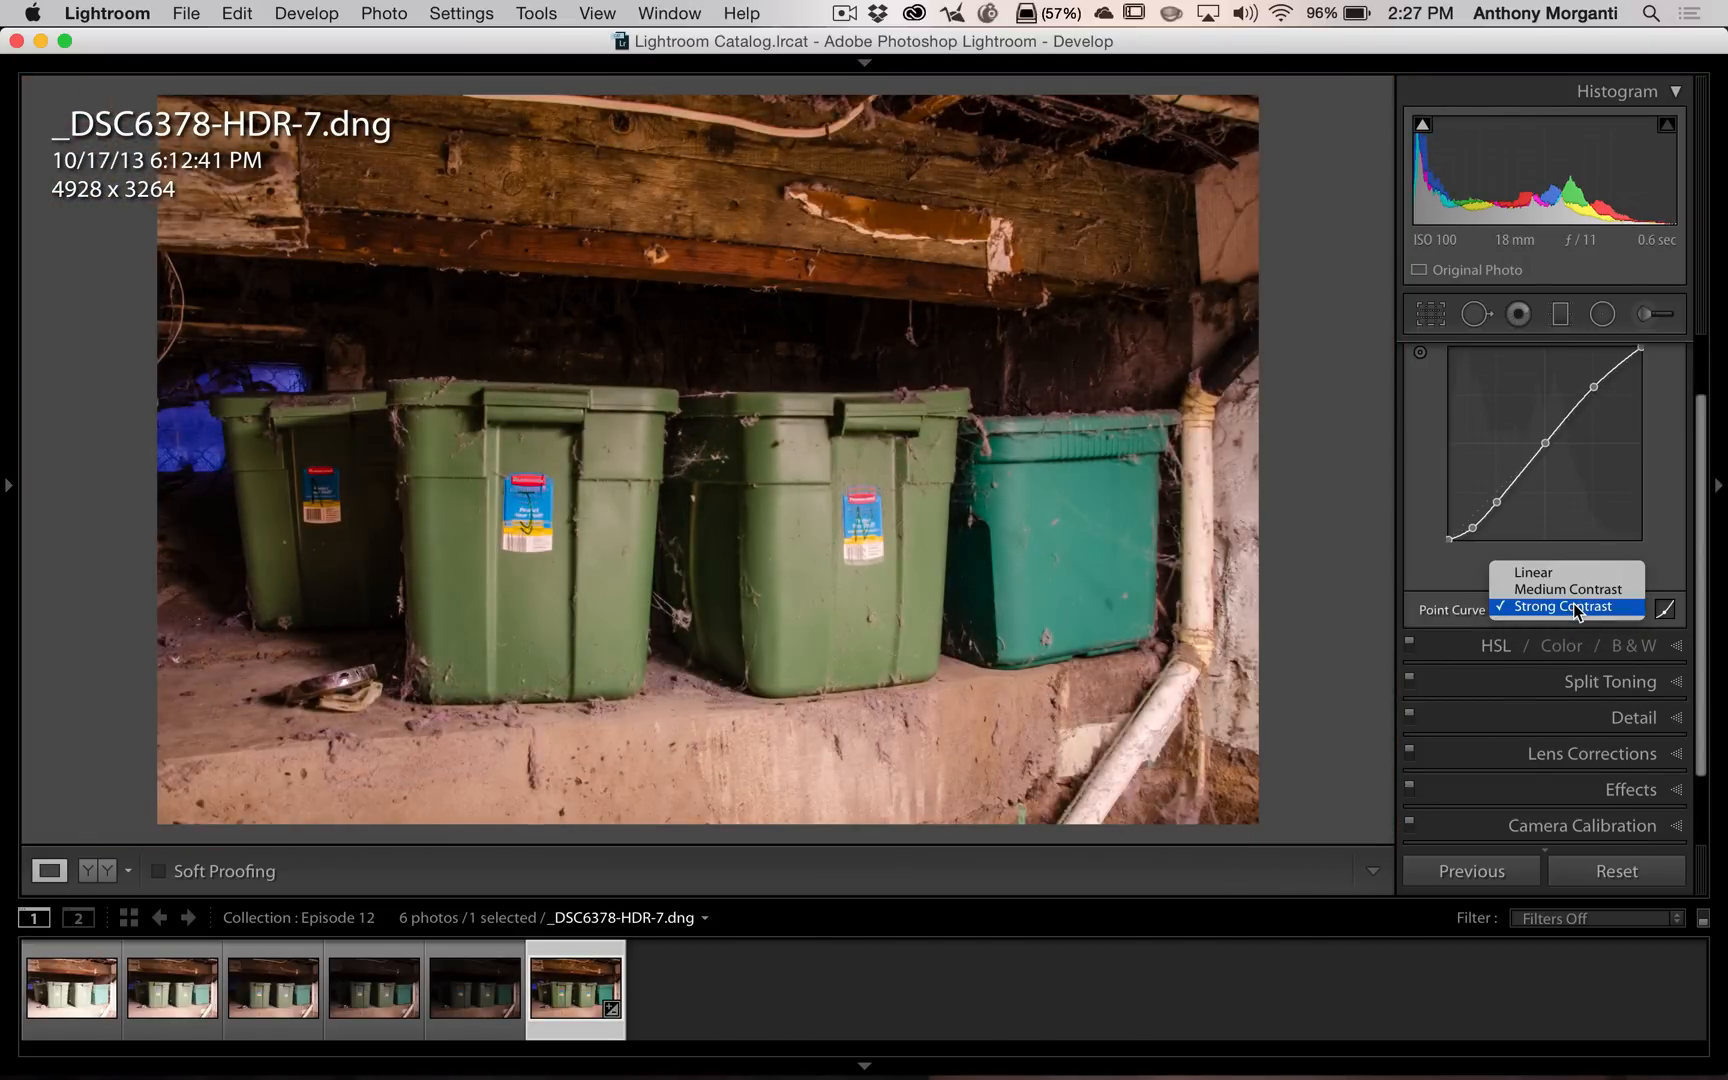
pyautogui.click(1574, 576)
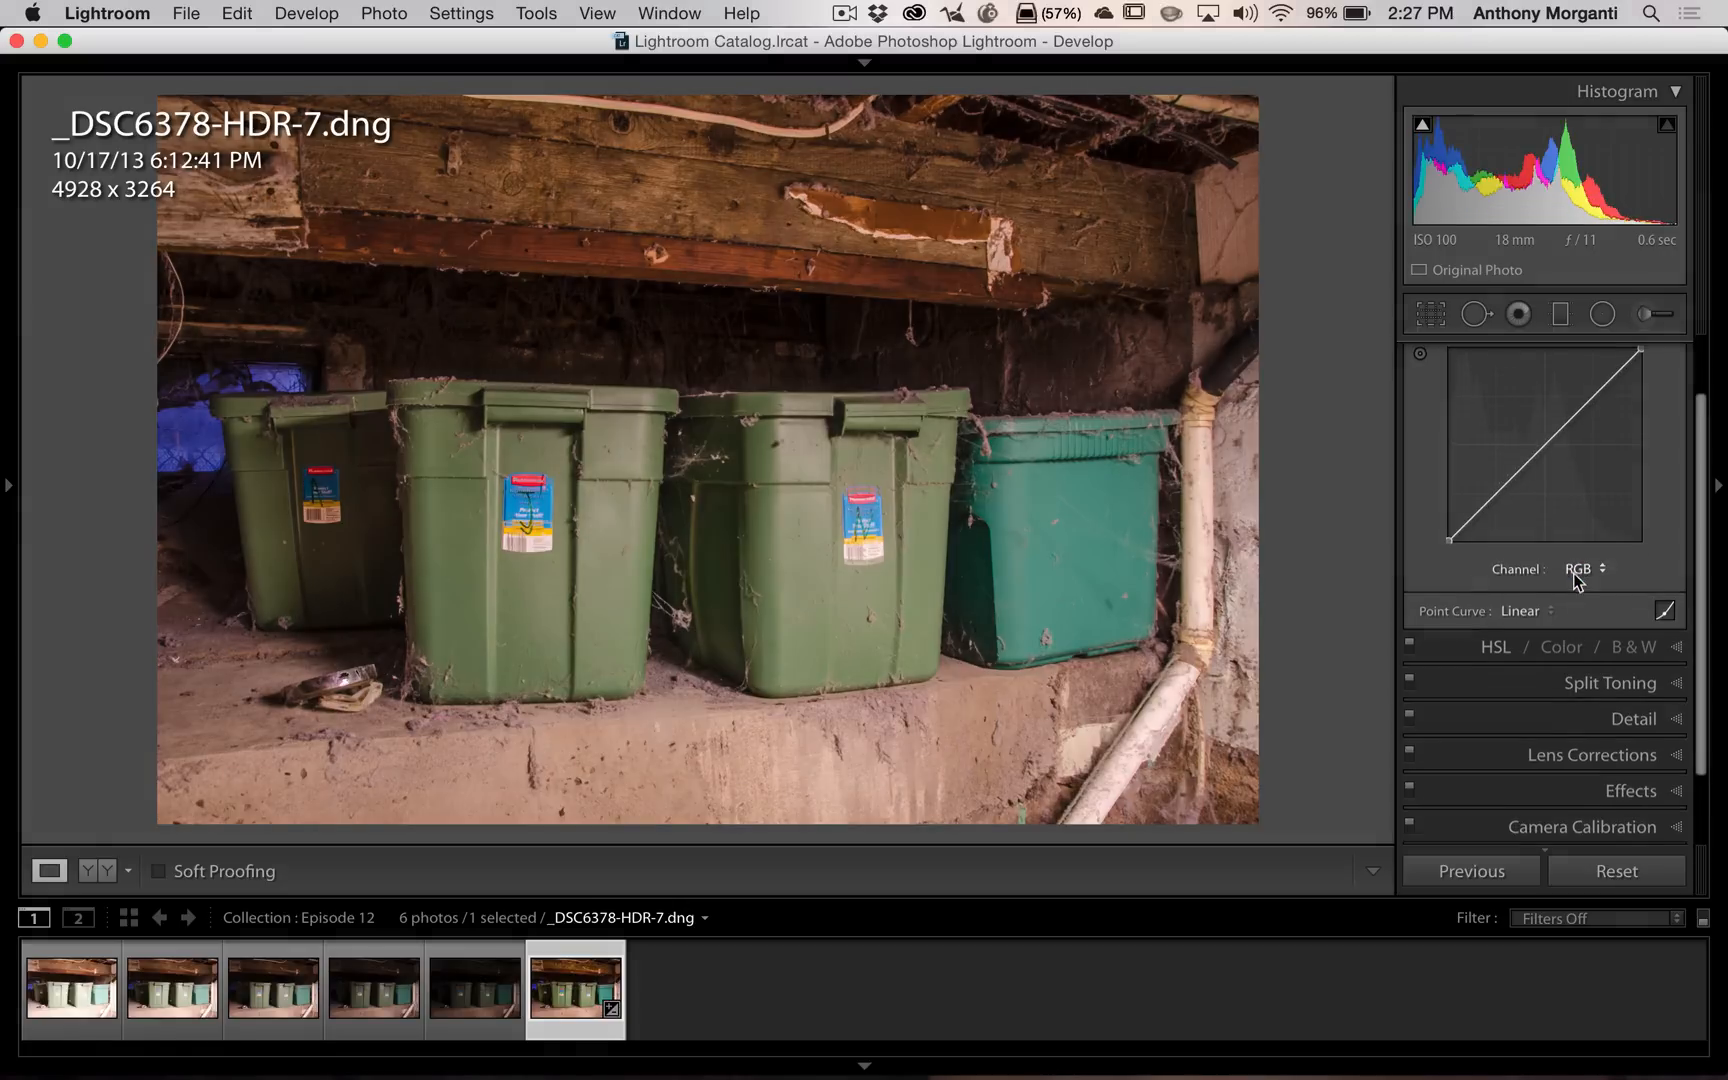
# Step: Raise the HDR image's overall Contrast to +10 in the basic tone settings
pyautogui.scroll(2, 1565, 590)
pyautogui.click(1648, 390)
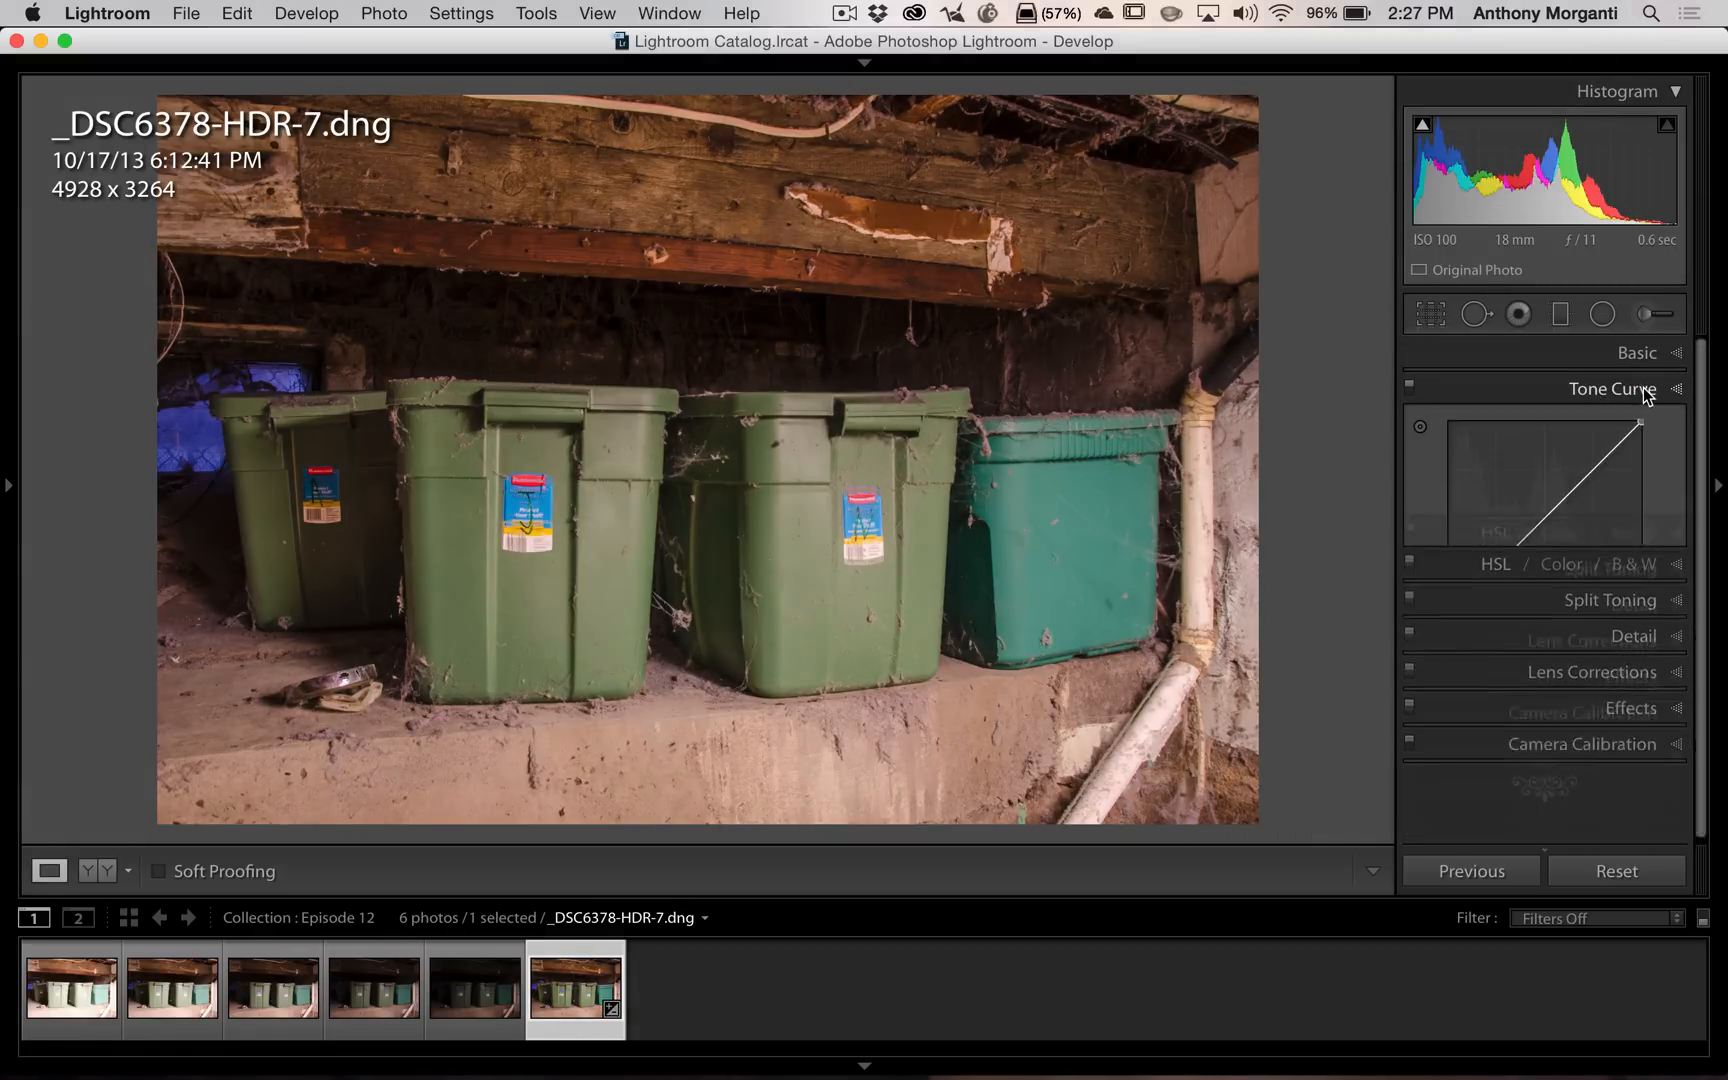
pyautogui.click(1645, 353)
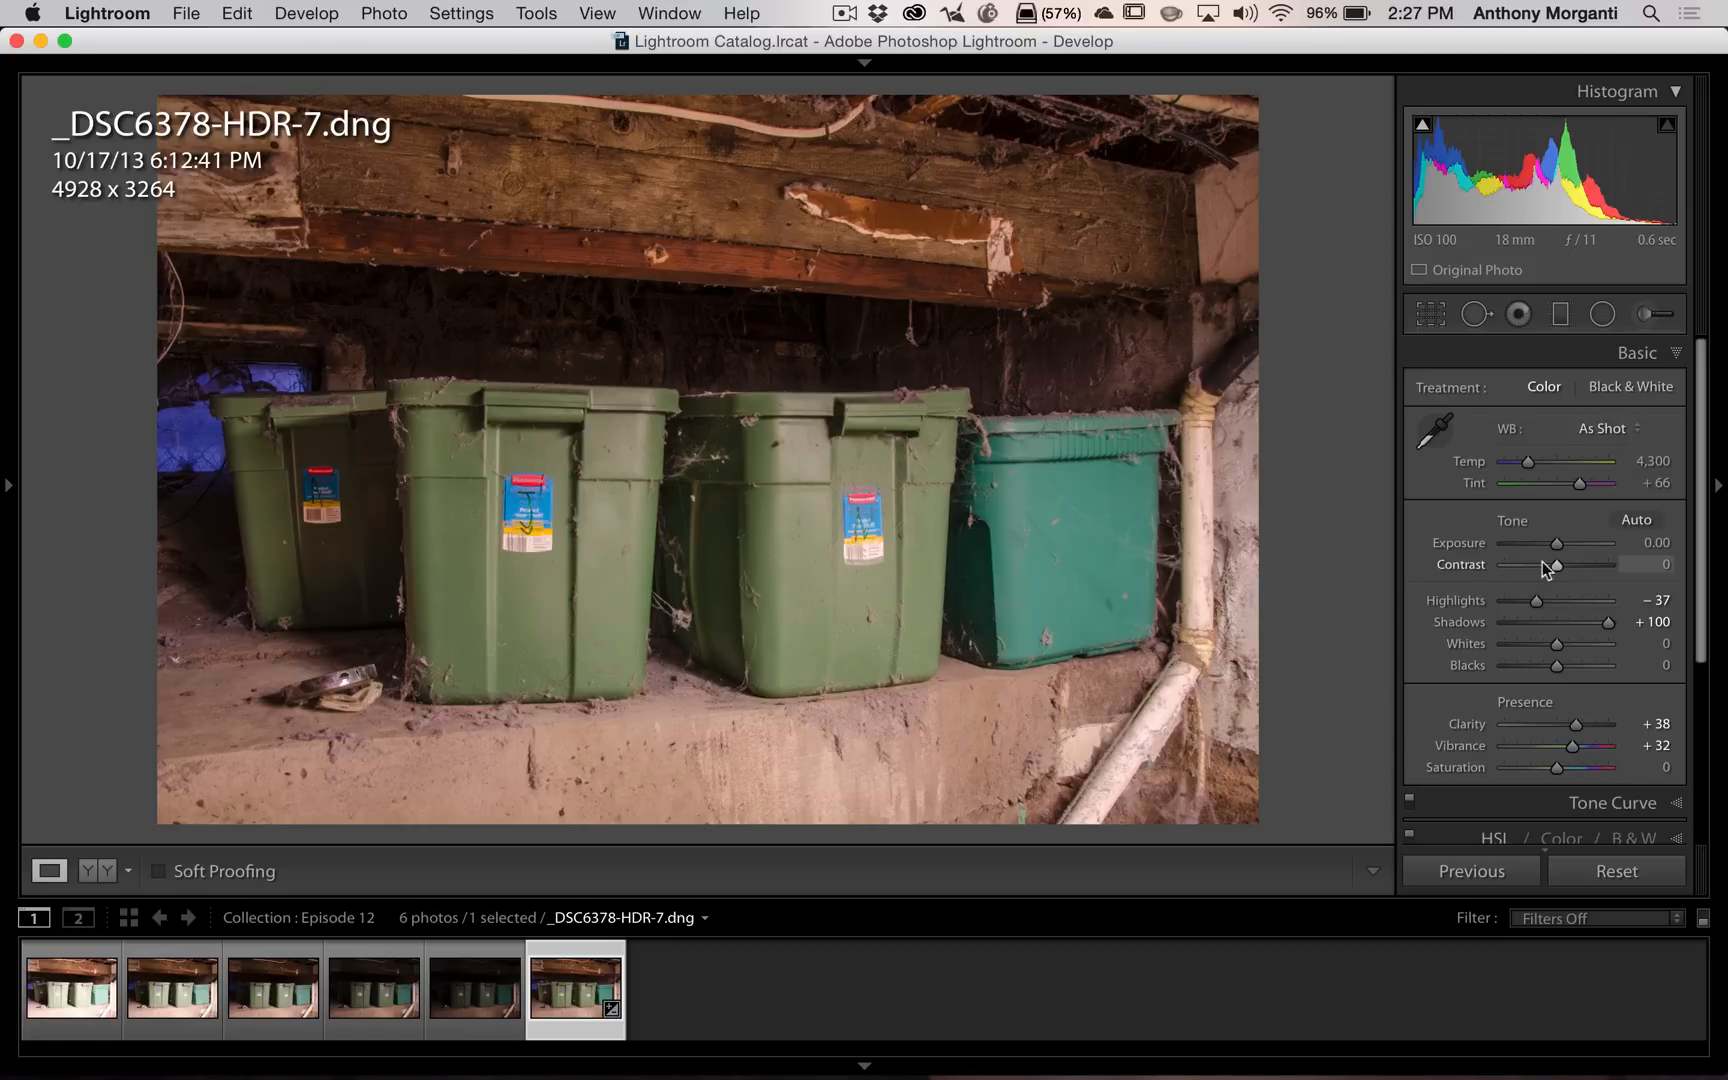
pyautogui.moveTo(1554, 562); pyautogui.dragTo(1558, 562)
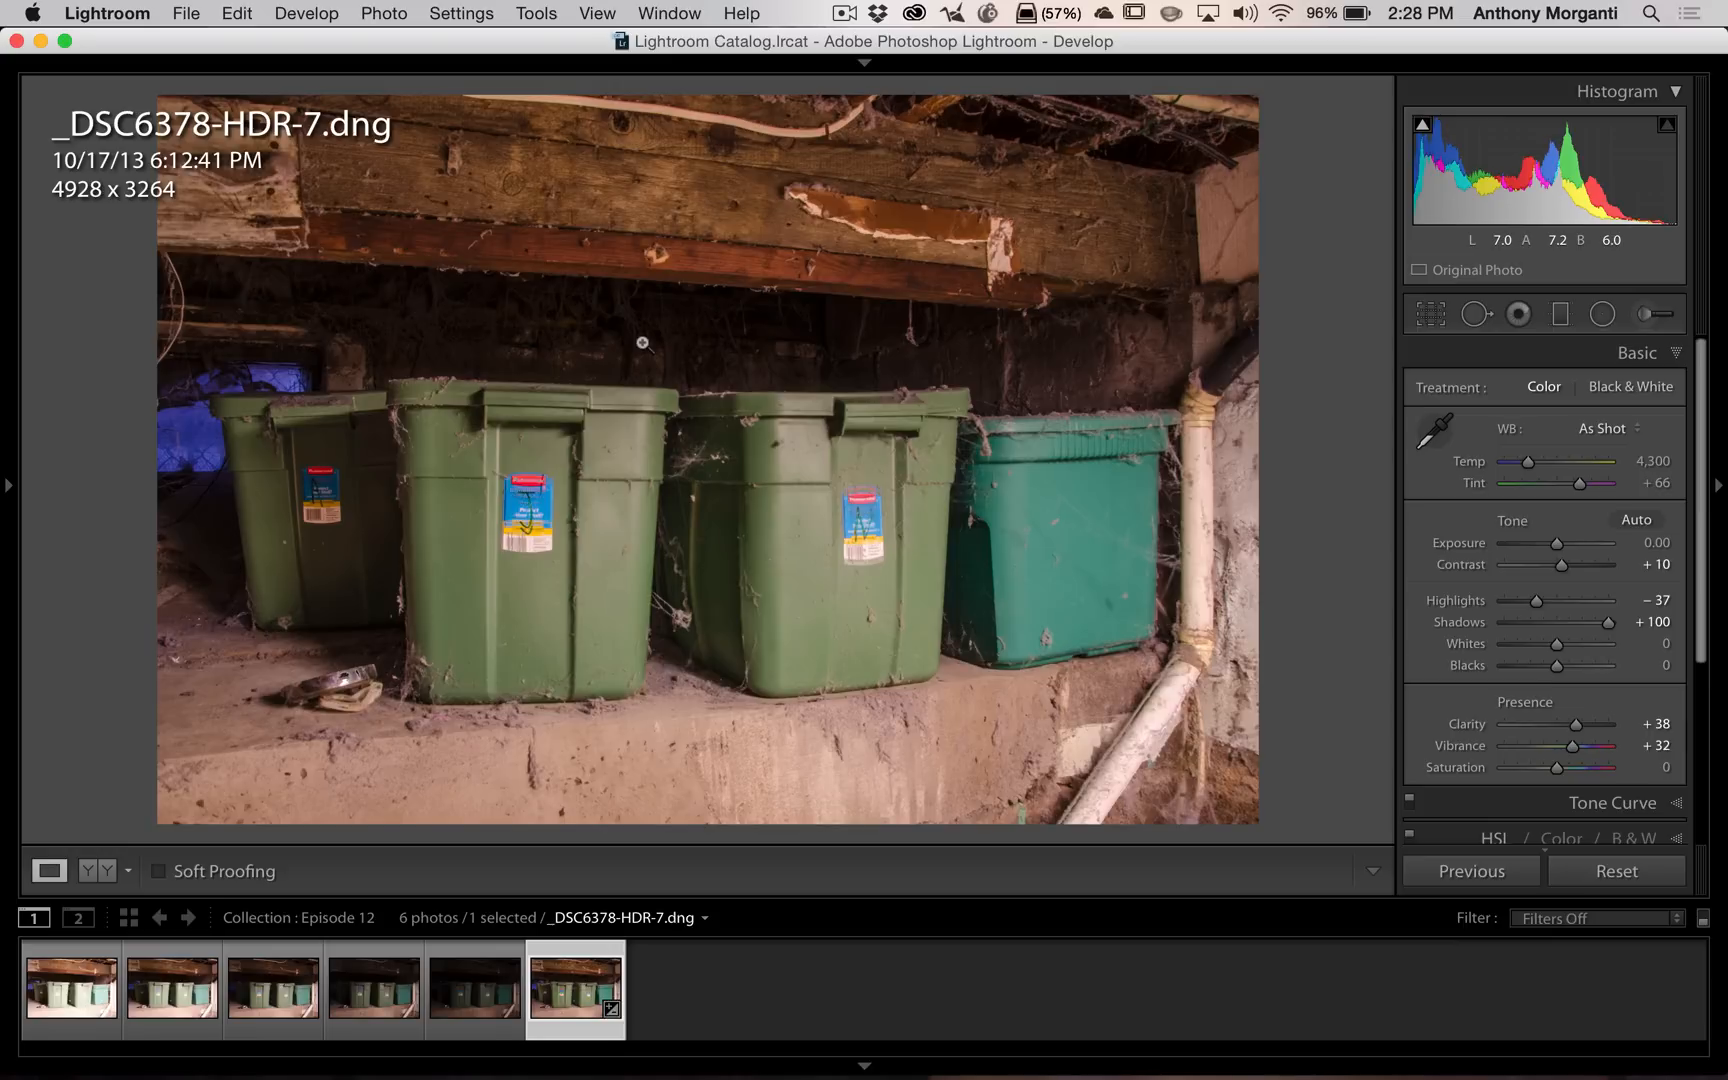
# Step: Set the HDR image's Whites to +24, using the clipping preview to judge the brightest areas
pyautogui.scroll(-3, 1600, 570)
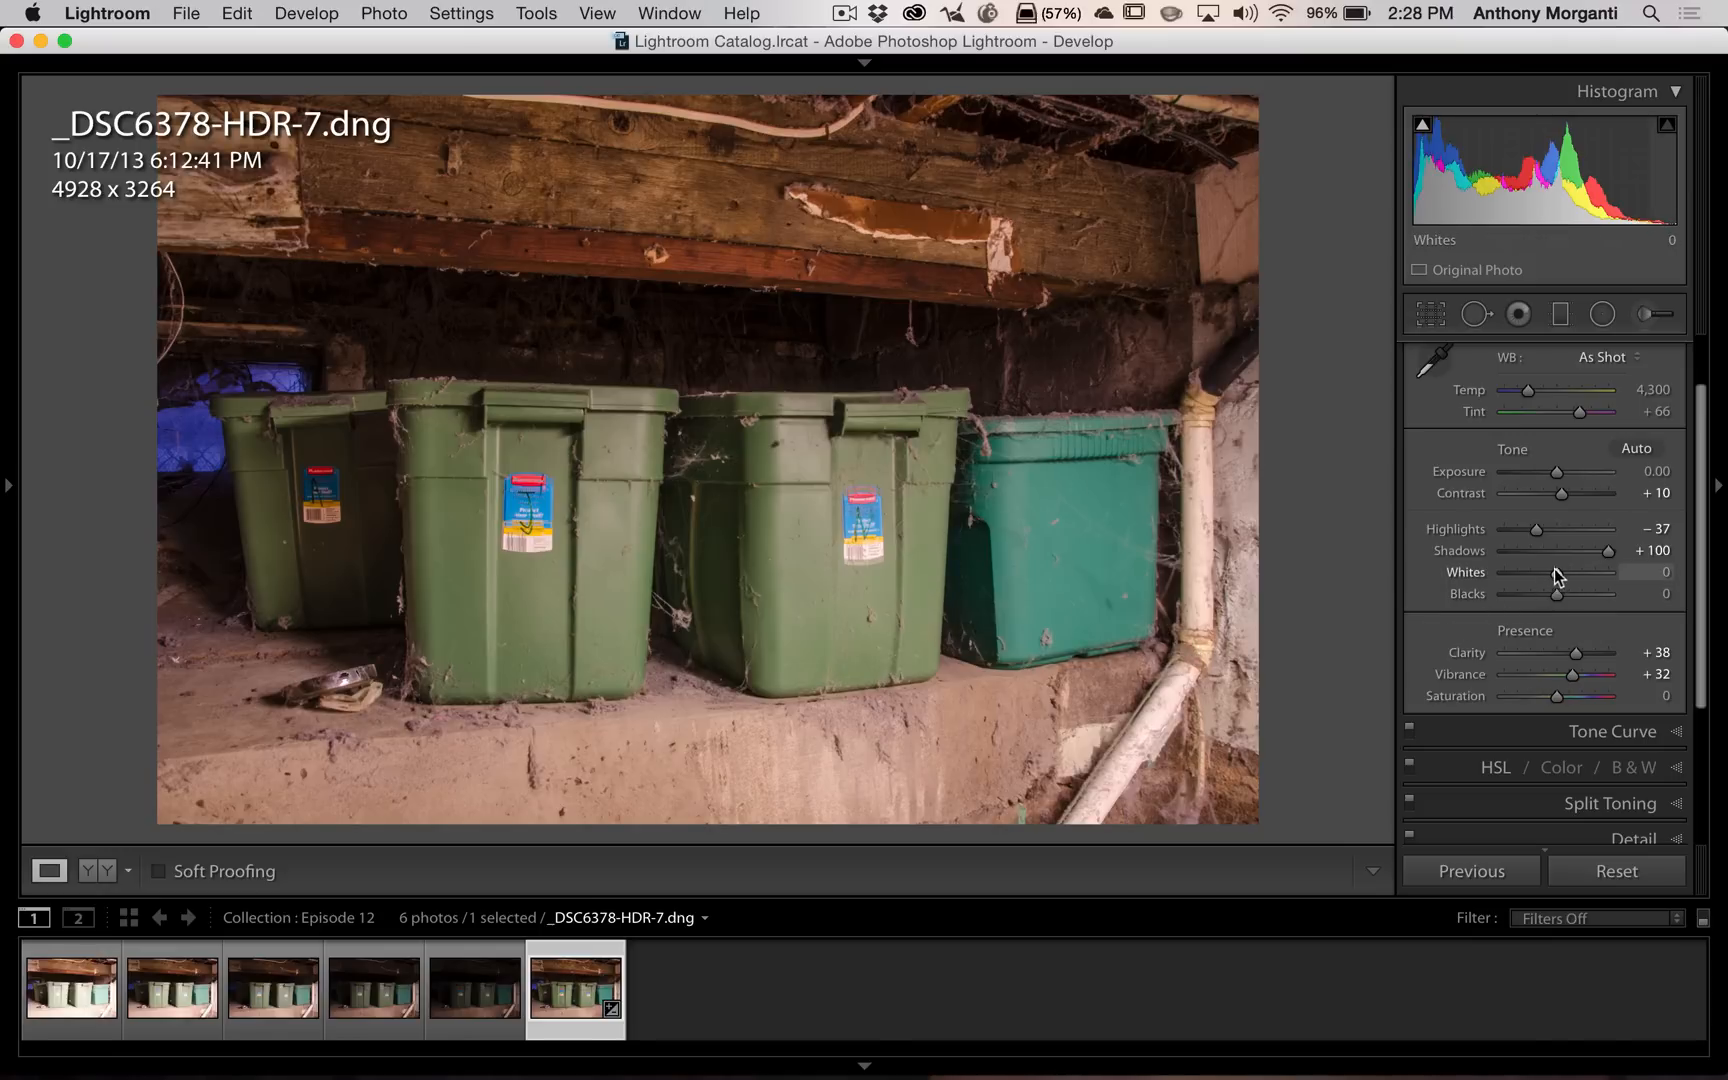
pyautogui.scroll(-1, 1557, 571)
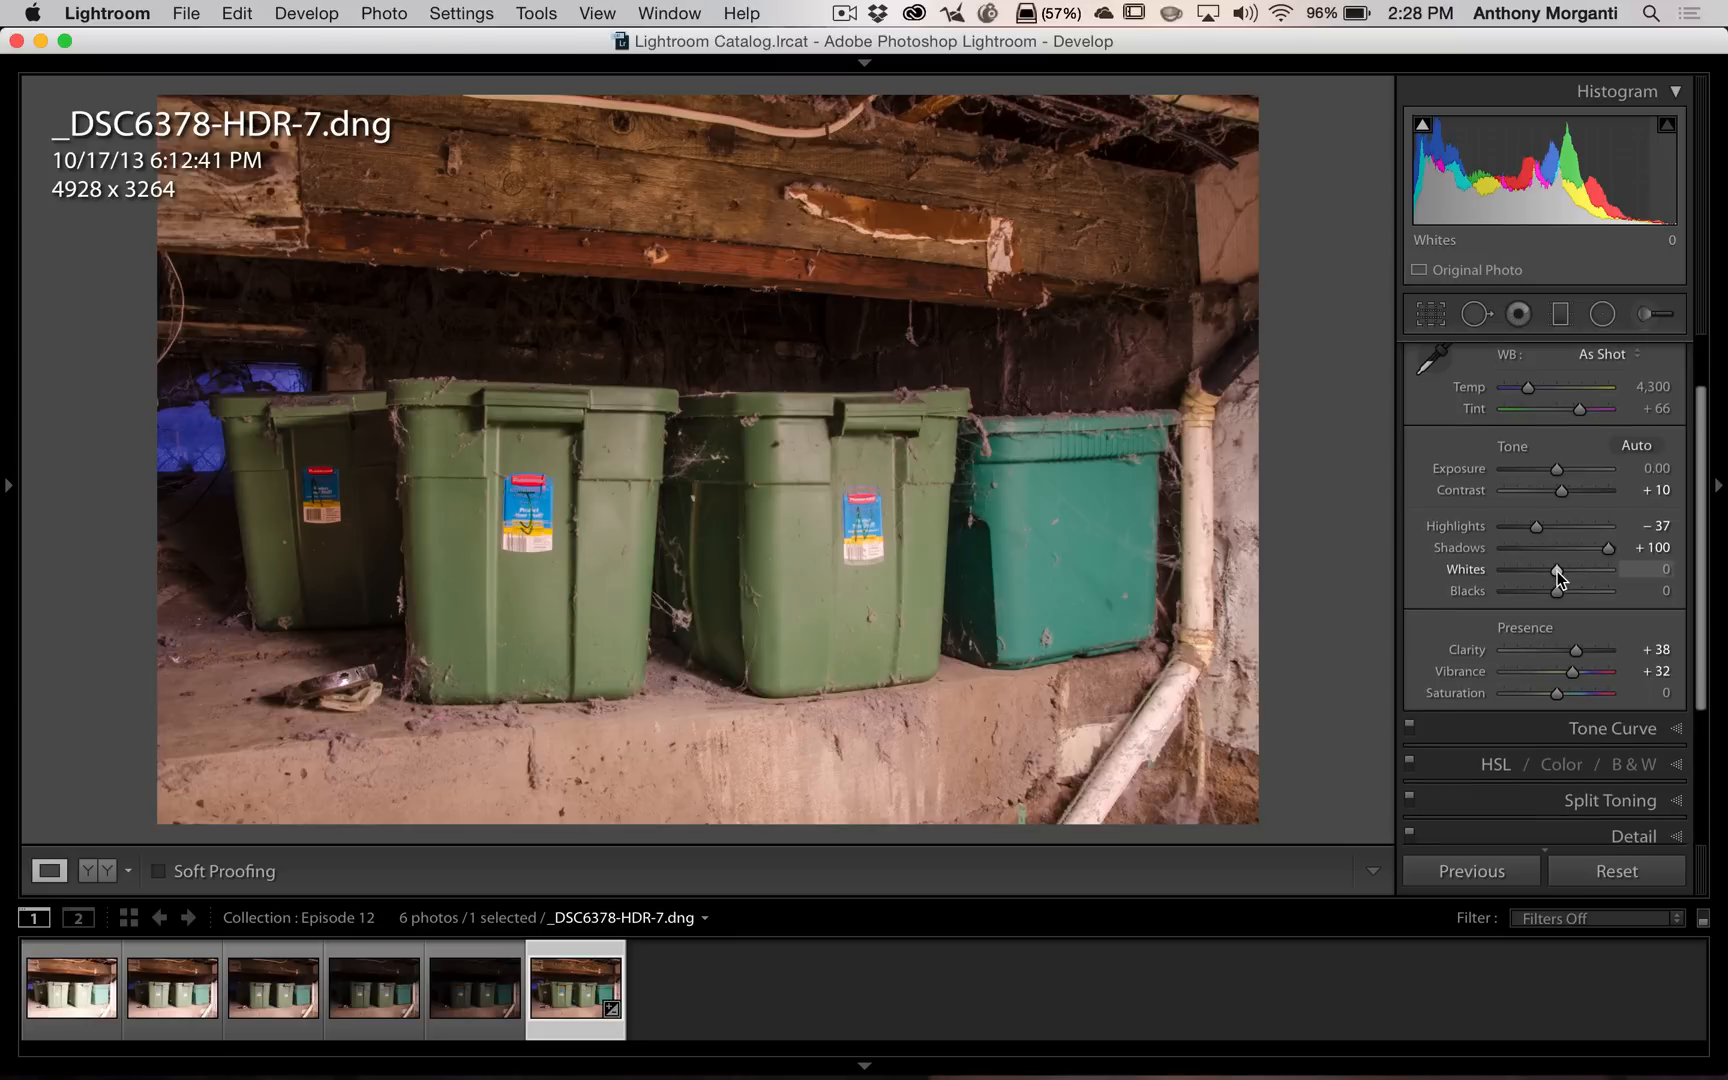
pyautogui.press('alt')
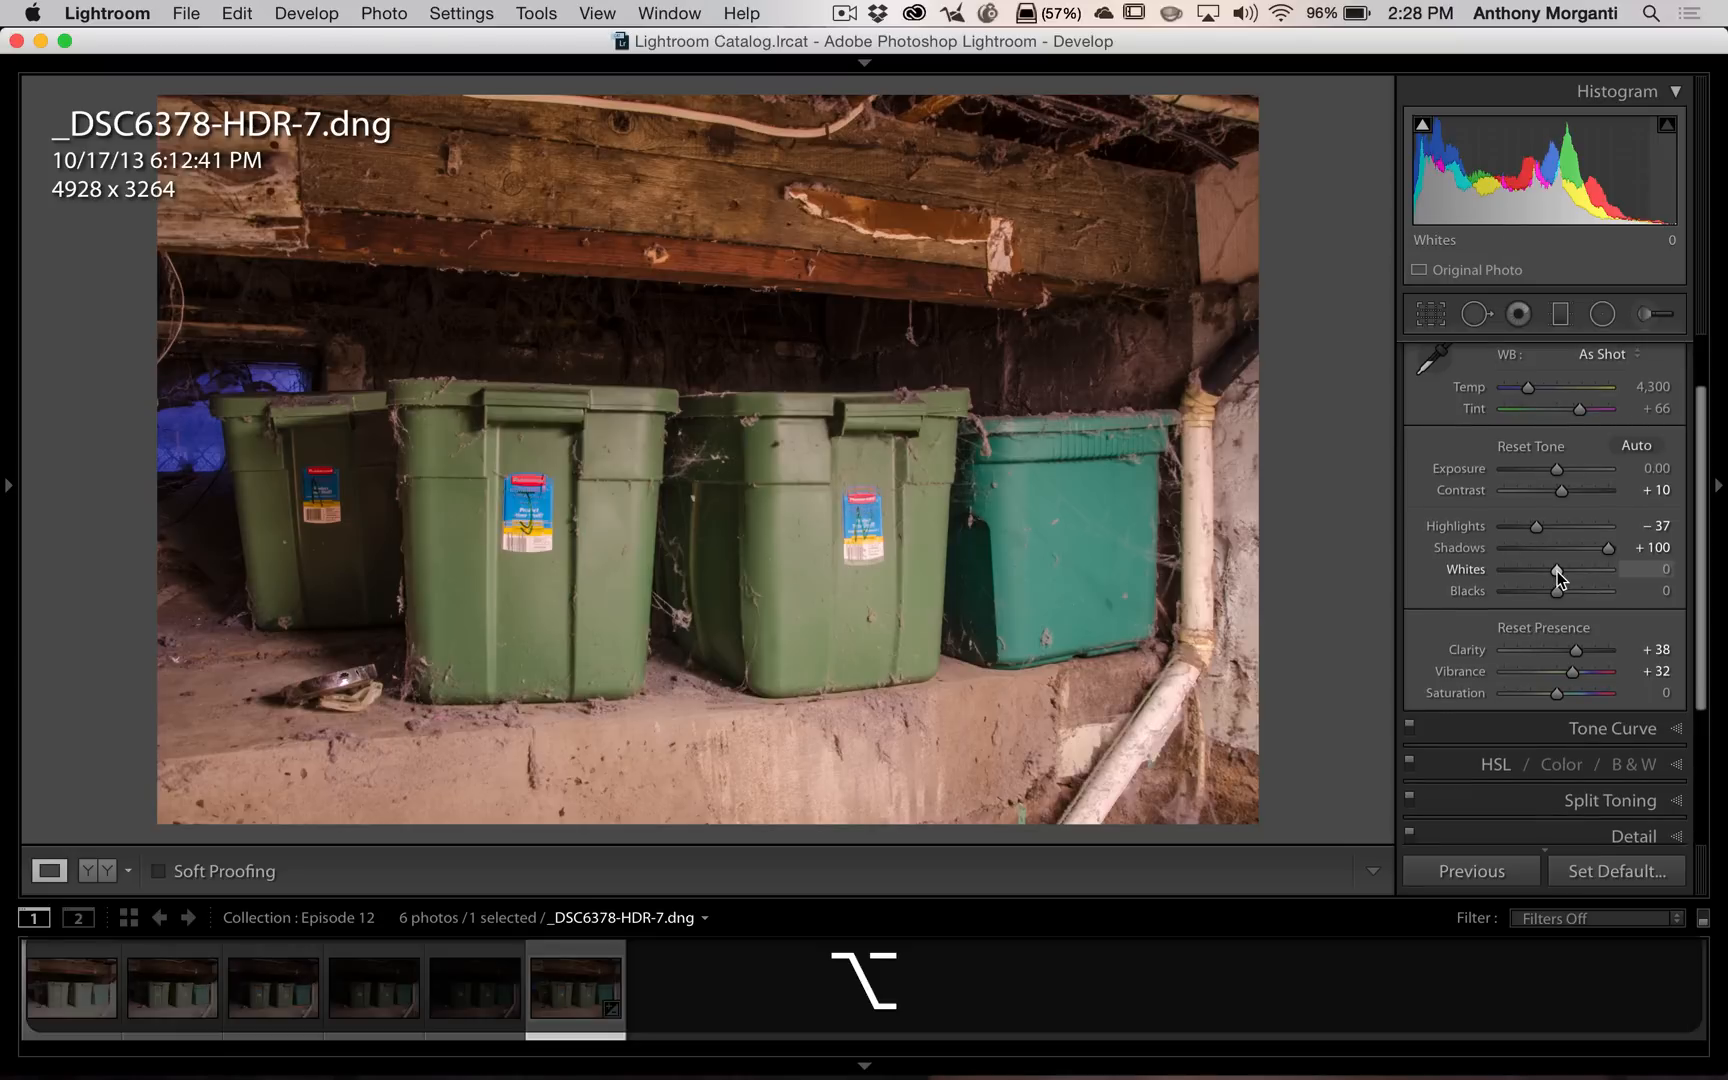
pyautogui.moveTo(1557, 571); pyautogui.dragTo(1555, 572)
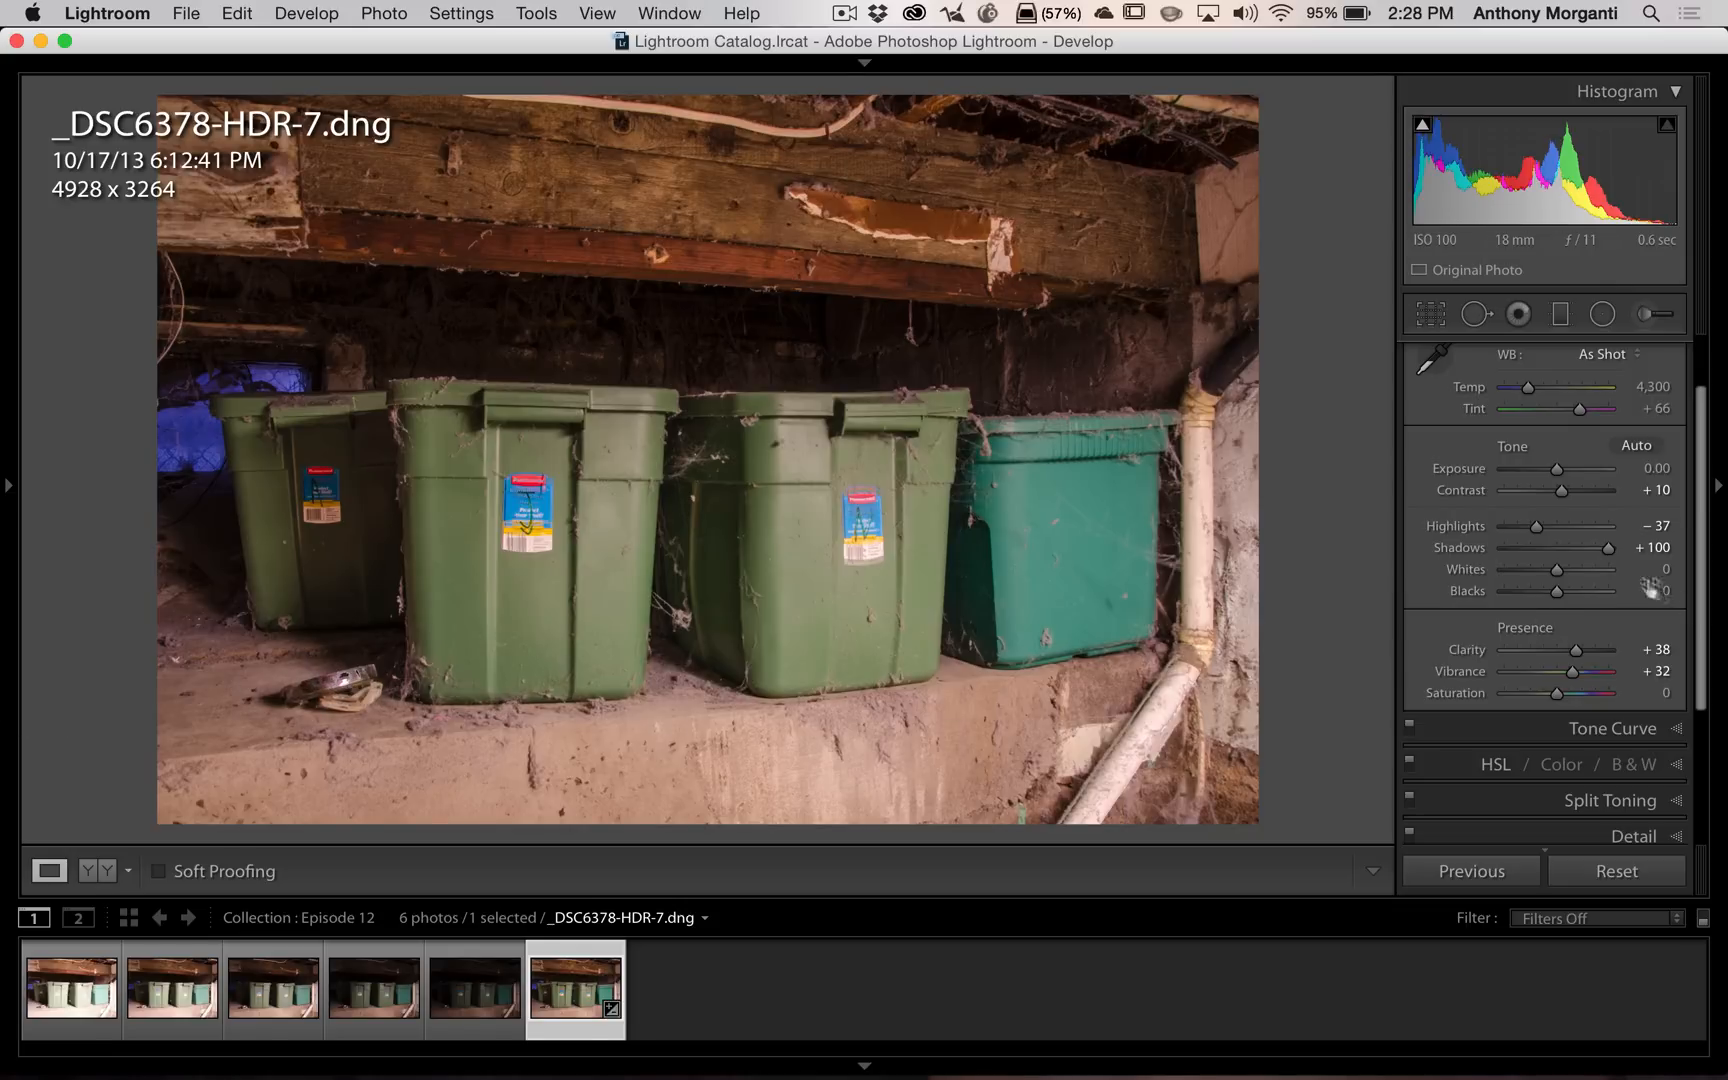
pyautogui.press('alt')
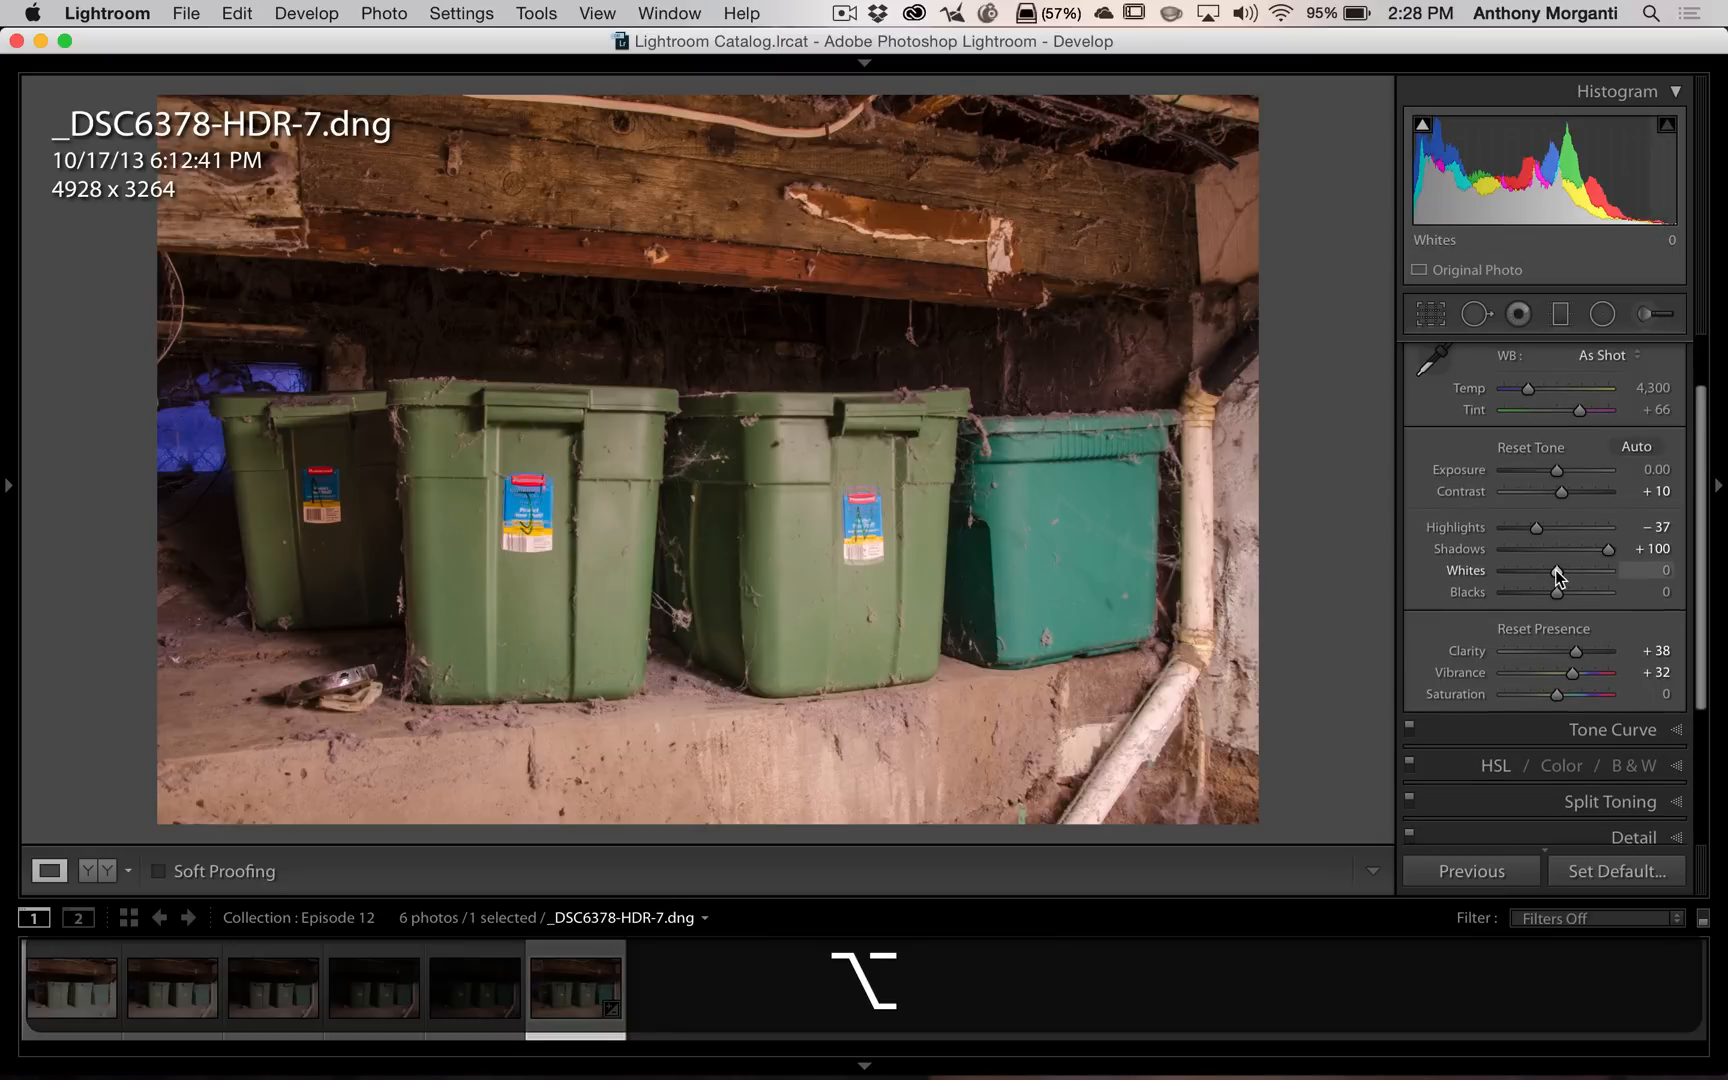
pyautogui.moveTo(1555, 568); pyautogui.dragTo(1573, 573)
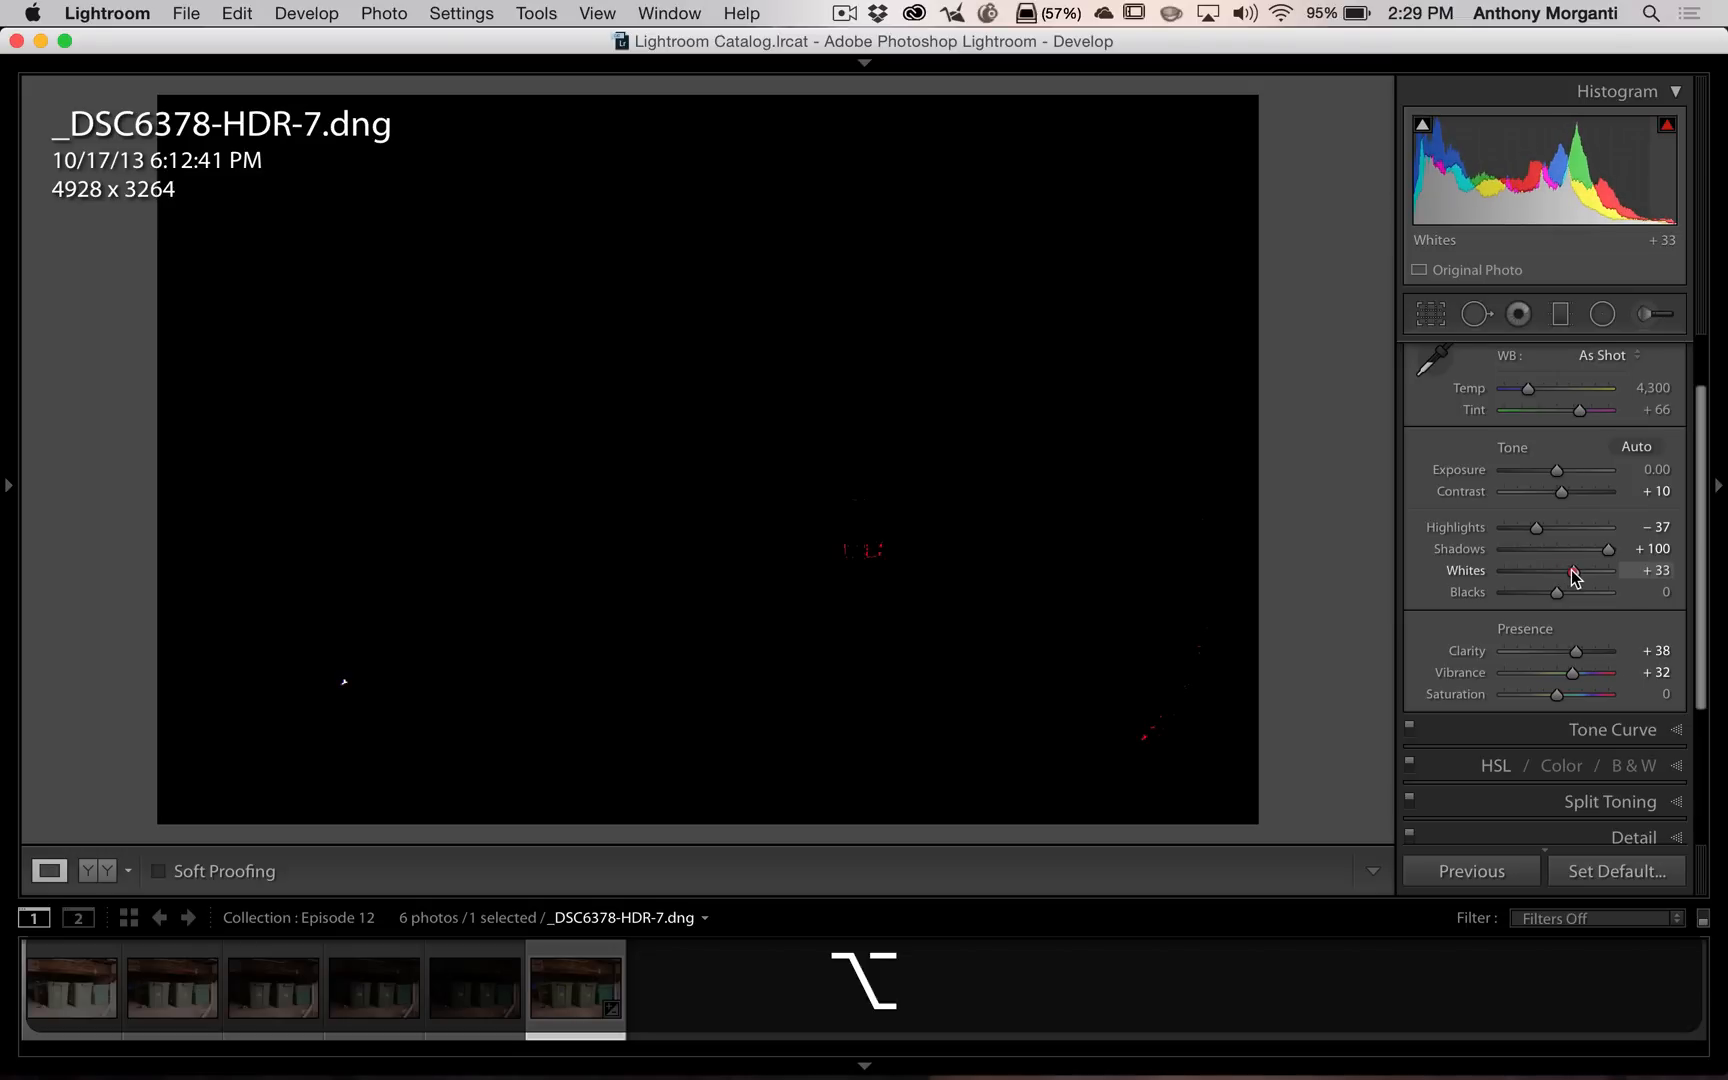
pyautogui.moveTo(1573, 573); pyautogui.dragTo(1566, 568)
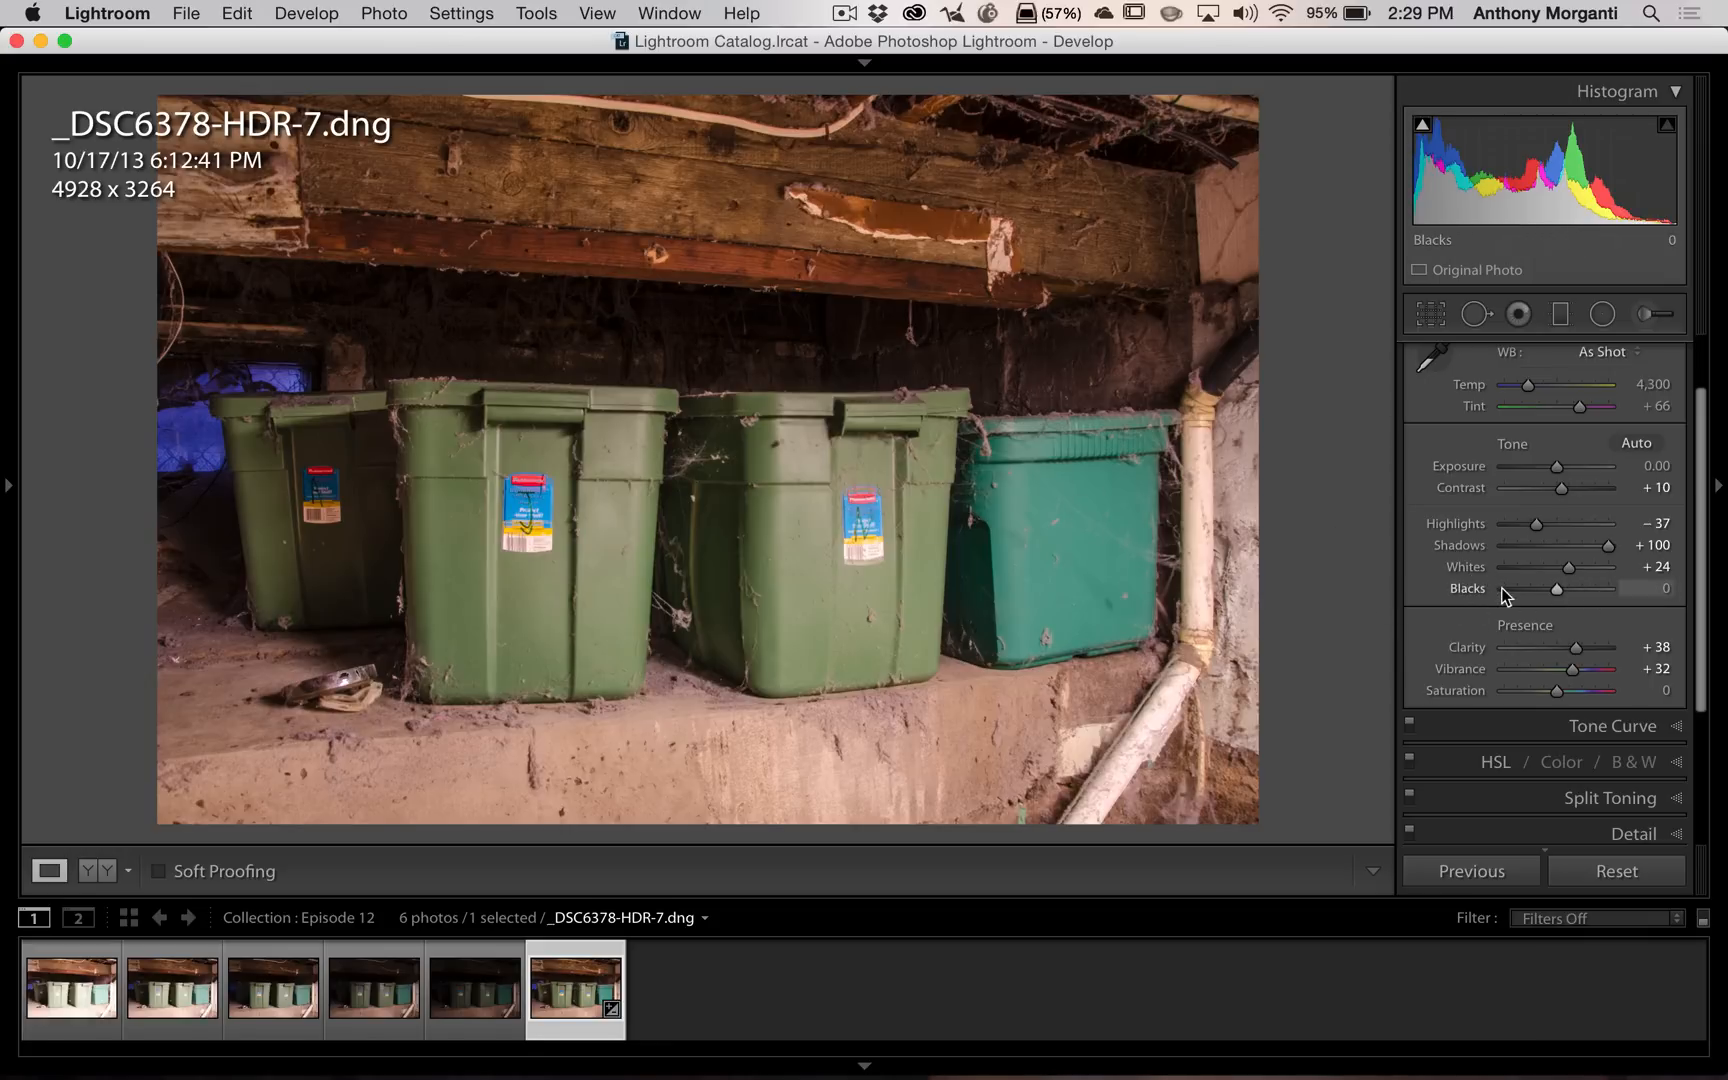
# Step: Set Blacks to -6 with the clipping preview and inspect the wall and ceiling beams up close
pyautogui.press('alt')
pyautogui.moveTo(1558, 592); pyautogui.dragTo(1555, 592)
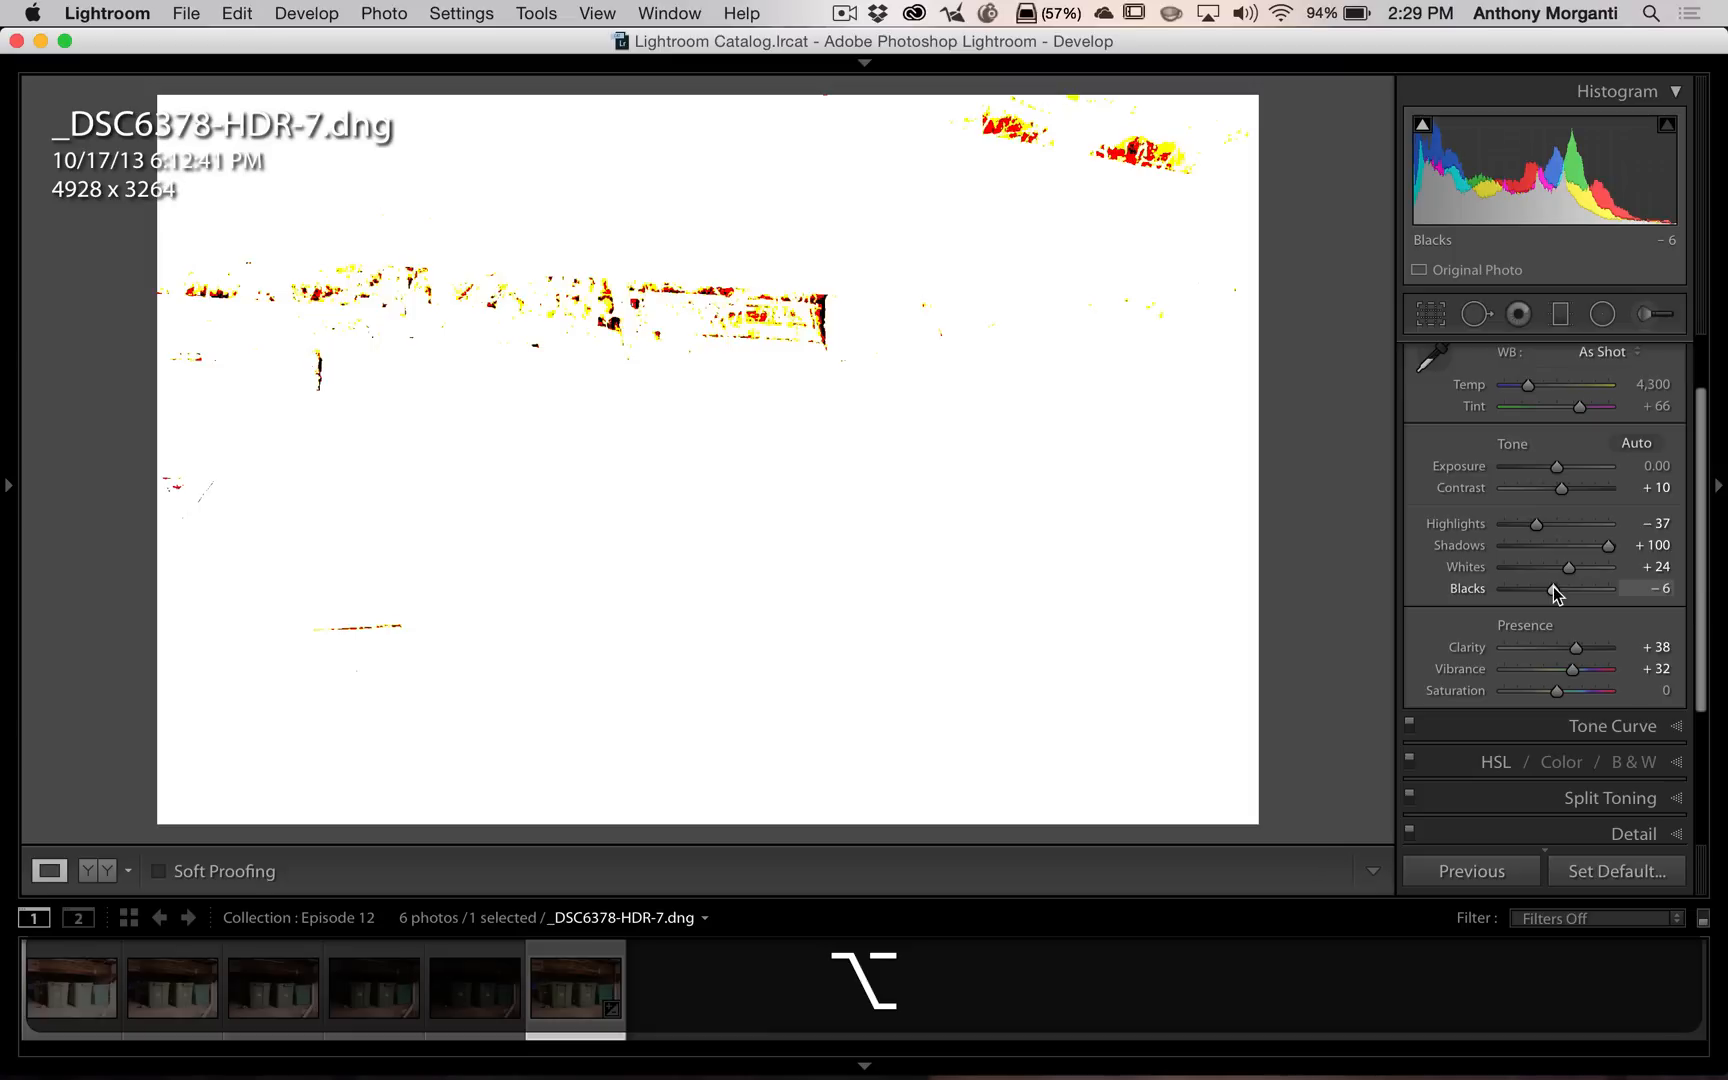
pyautogui.moveTo(1552, 586); pyautogui.dragTo(1552, 586)
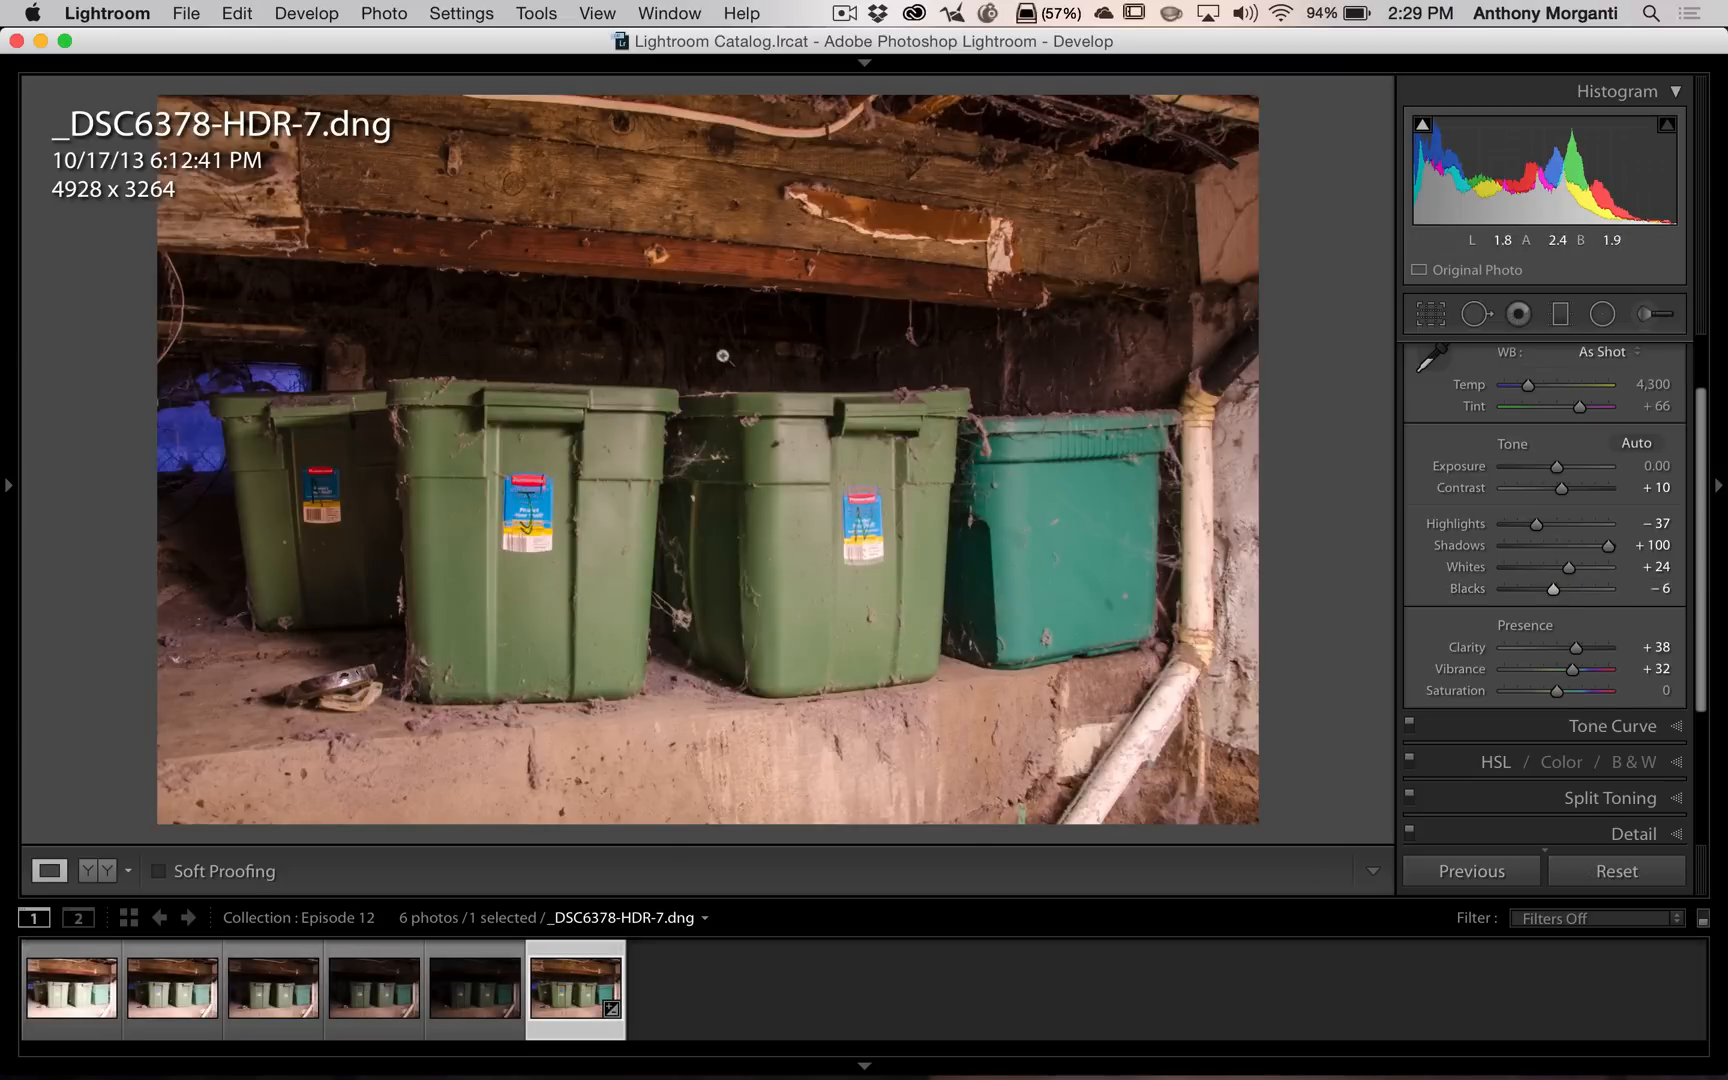
pyautogui.click(979, 347)
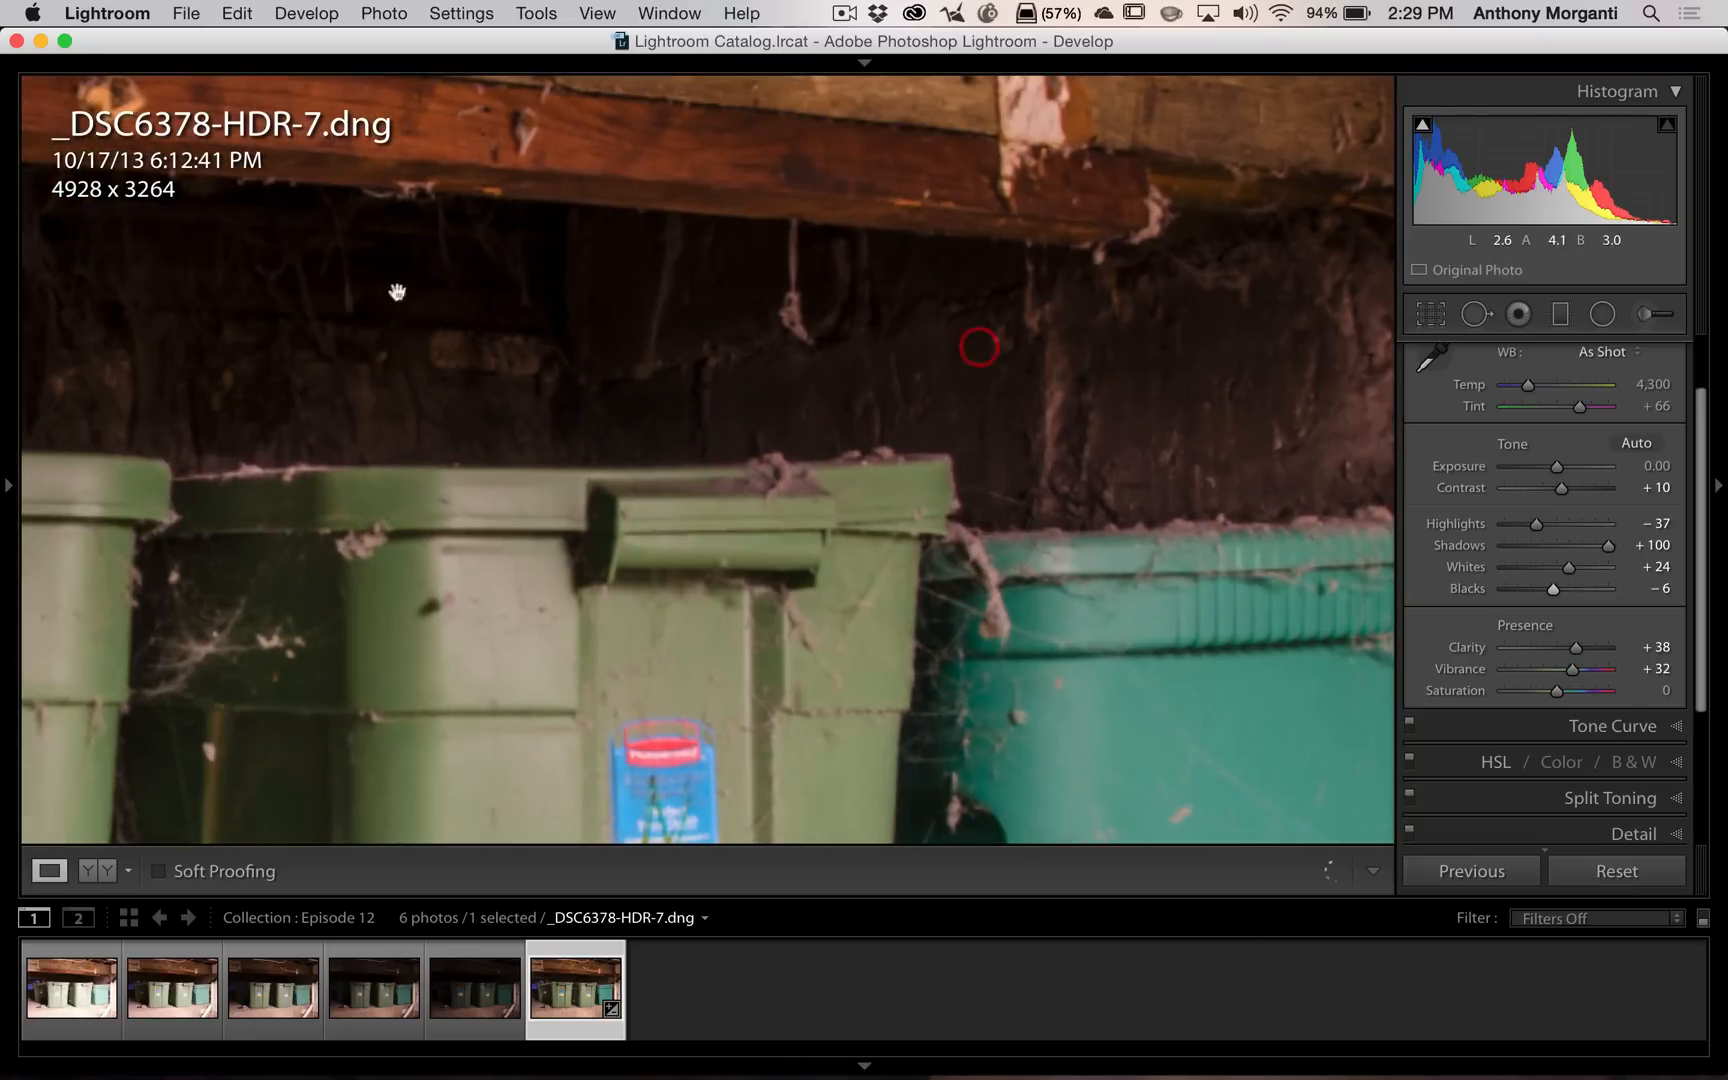
pyautogui.moveTo(921, 382); pyautogui.dragTo(926, 818)
pyautogui.moveTo(1035, 185); pyautogui.dragTo(1015, 245)
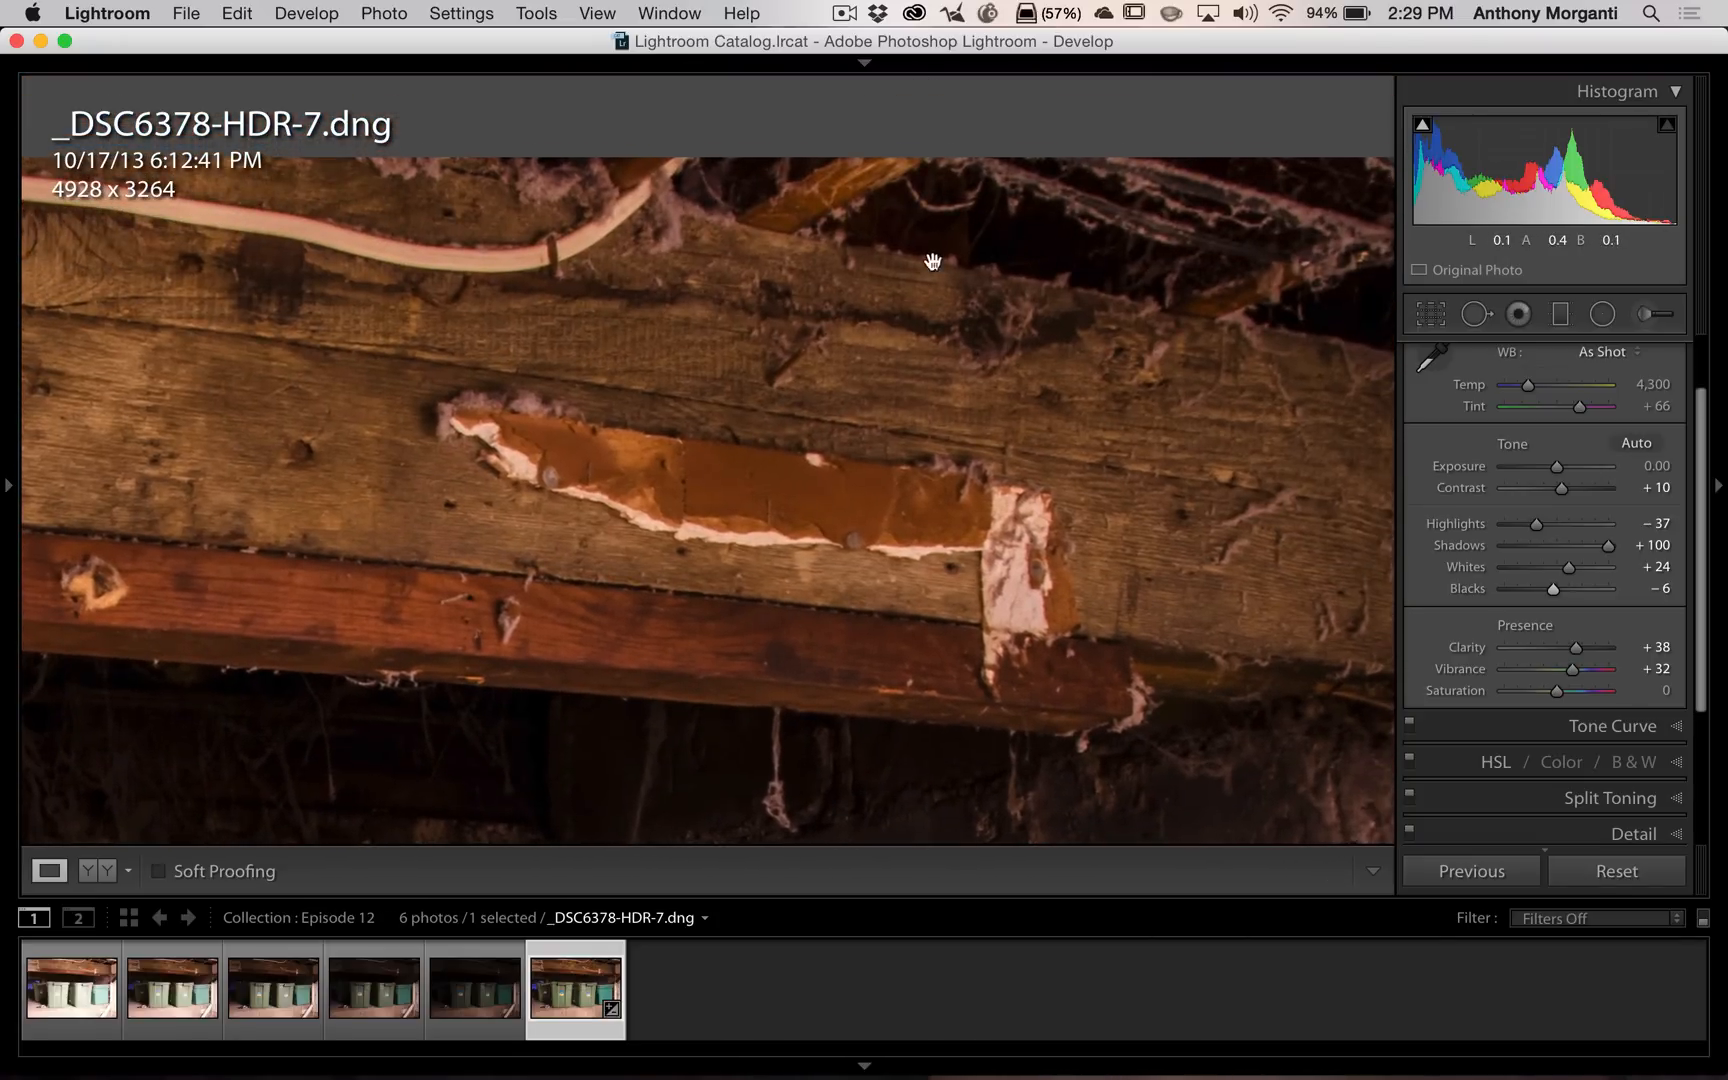
pyautogui.click(933, 439)
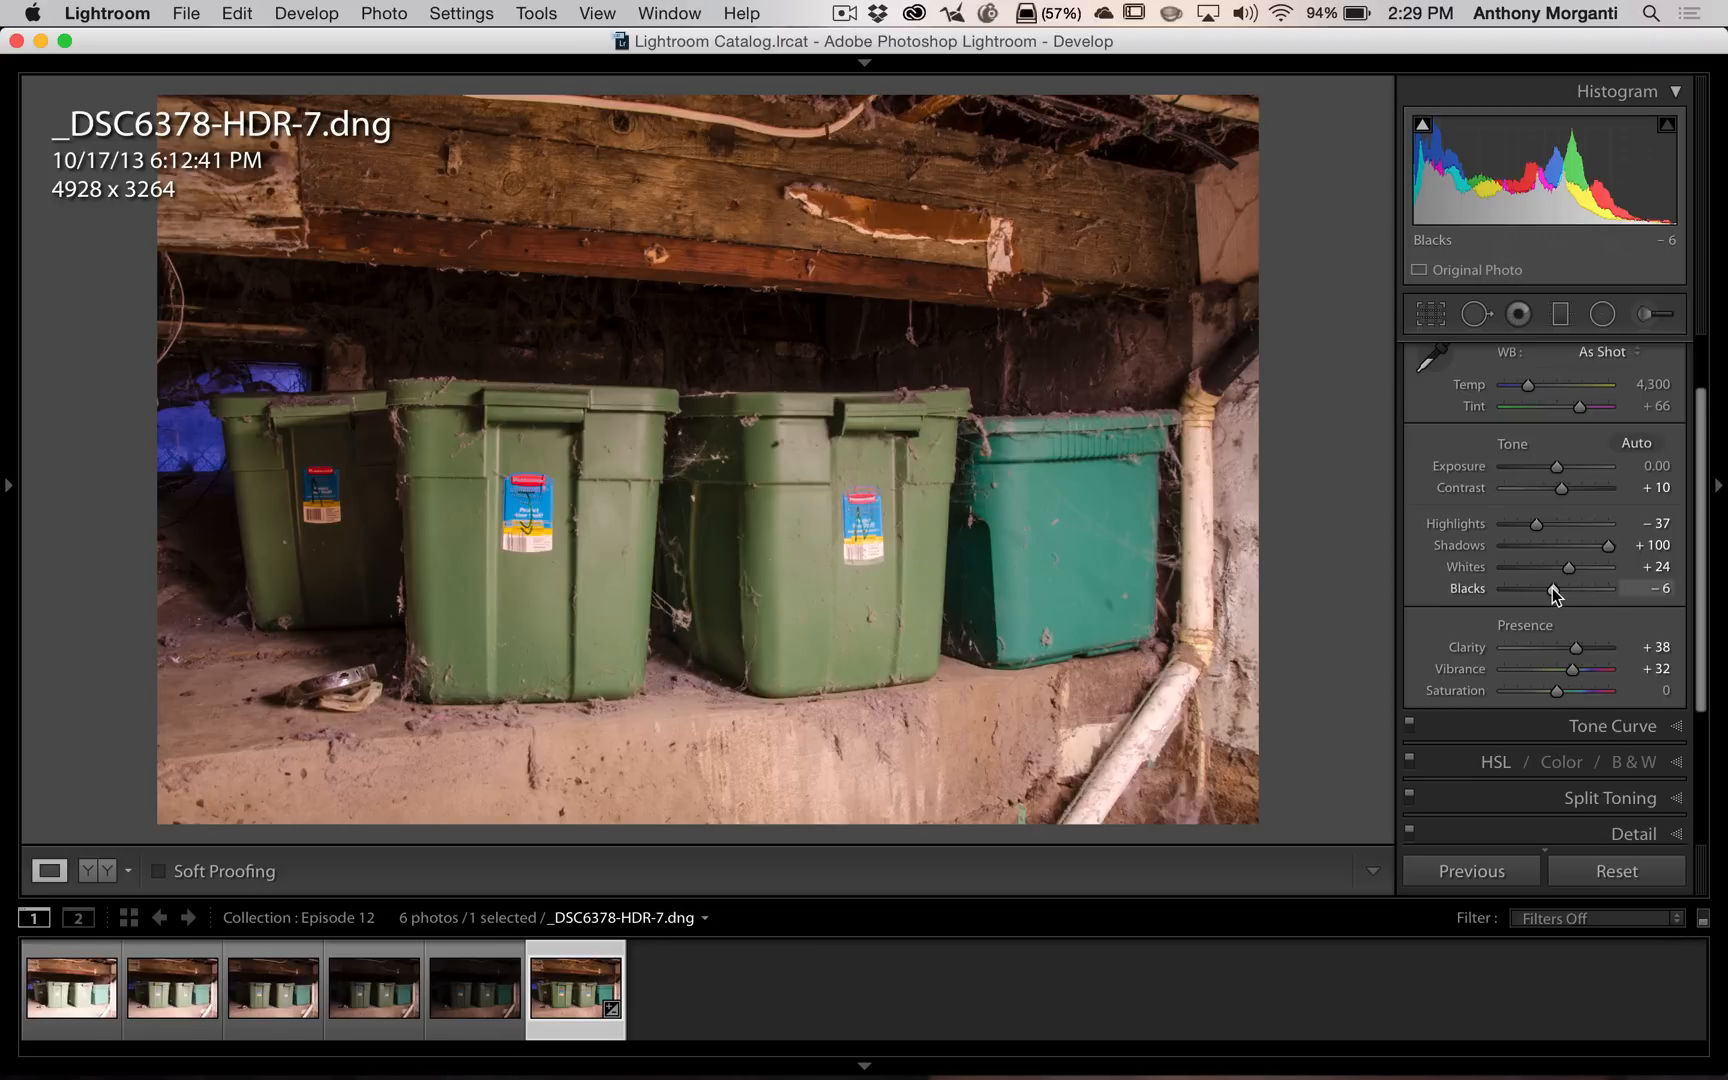
# Step: Raise Blacks to +55 and inspect the dark areas behind the bins and above the beam up close
pyautogui.moveTo(1553, 589); pyautogui.dragTo(1584, 590)
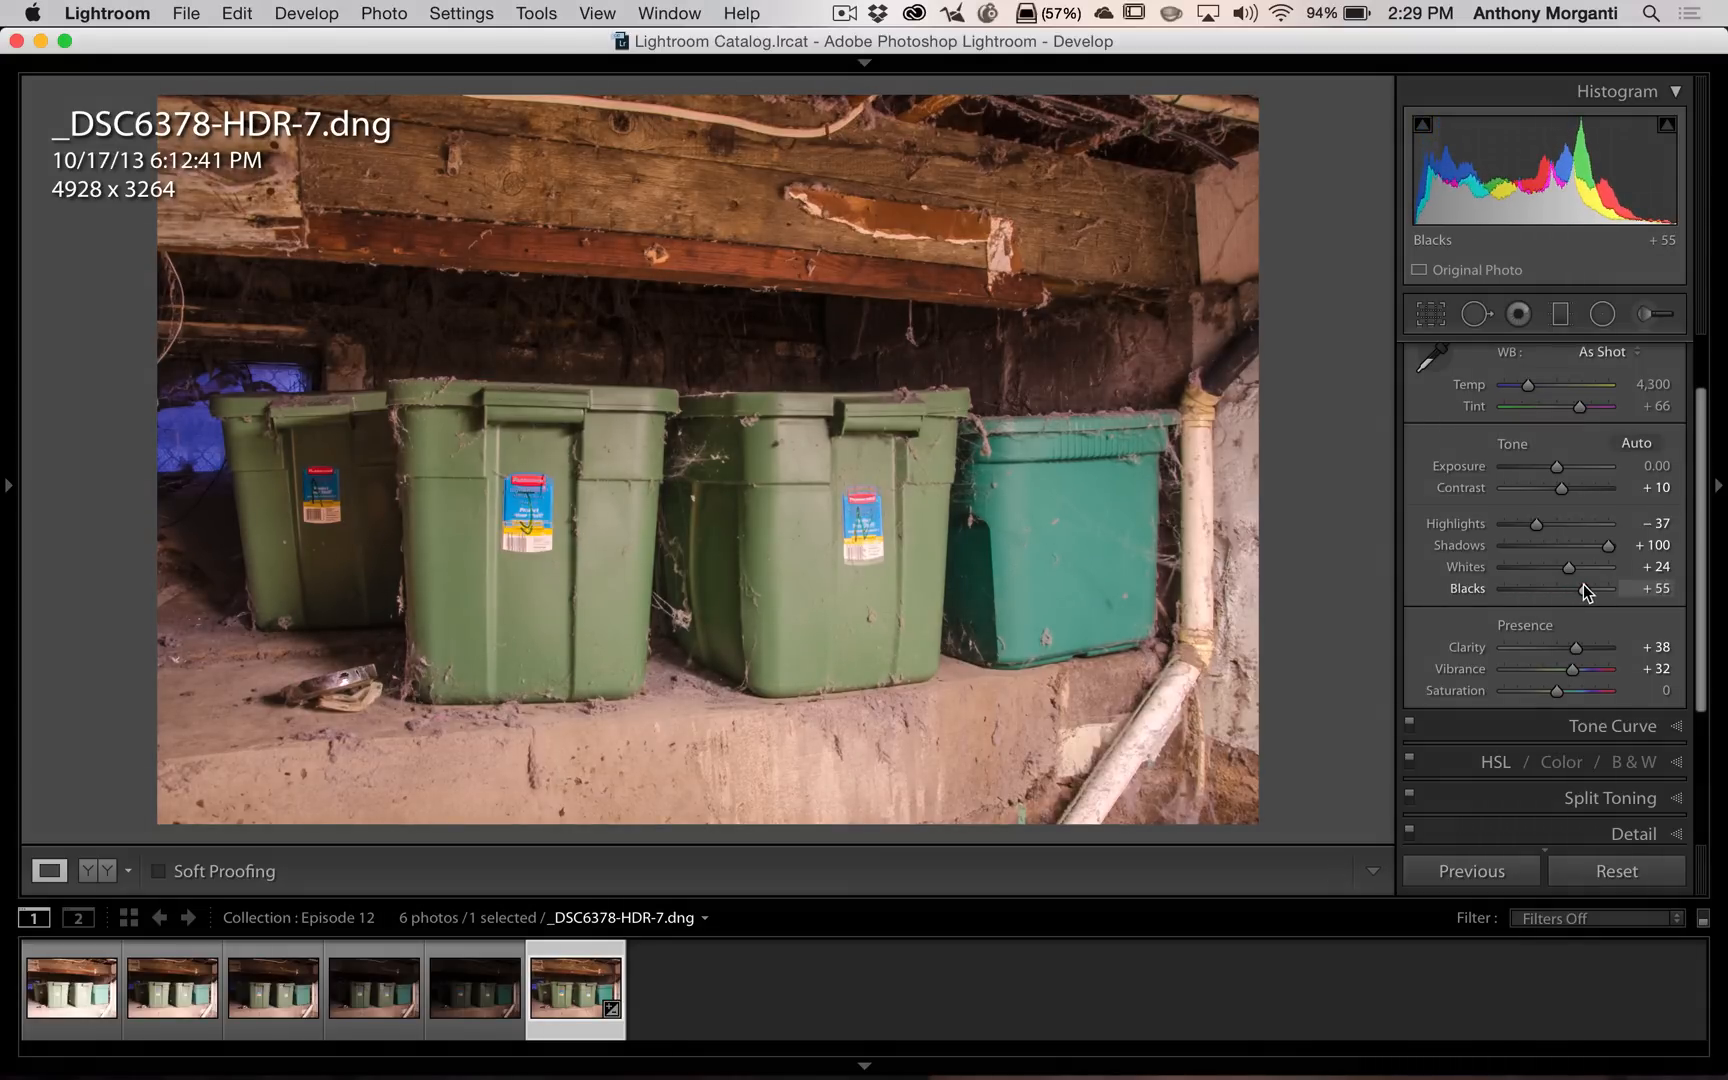
pyautogui.click(620, 331)
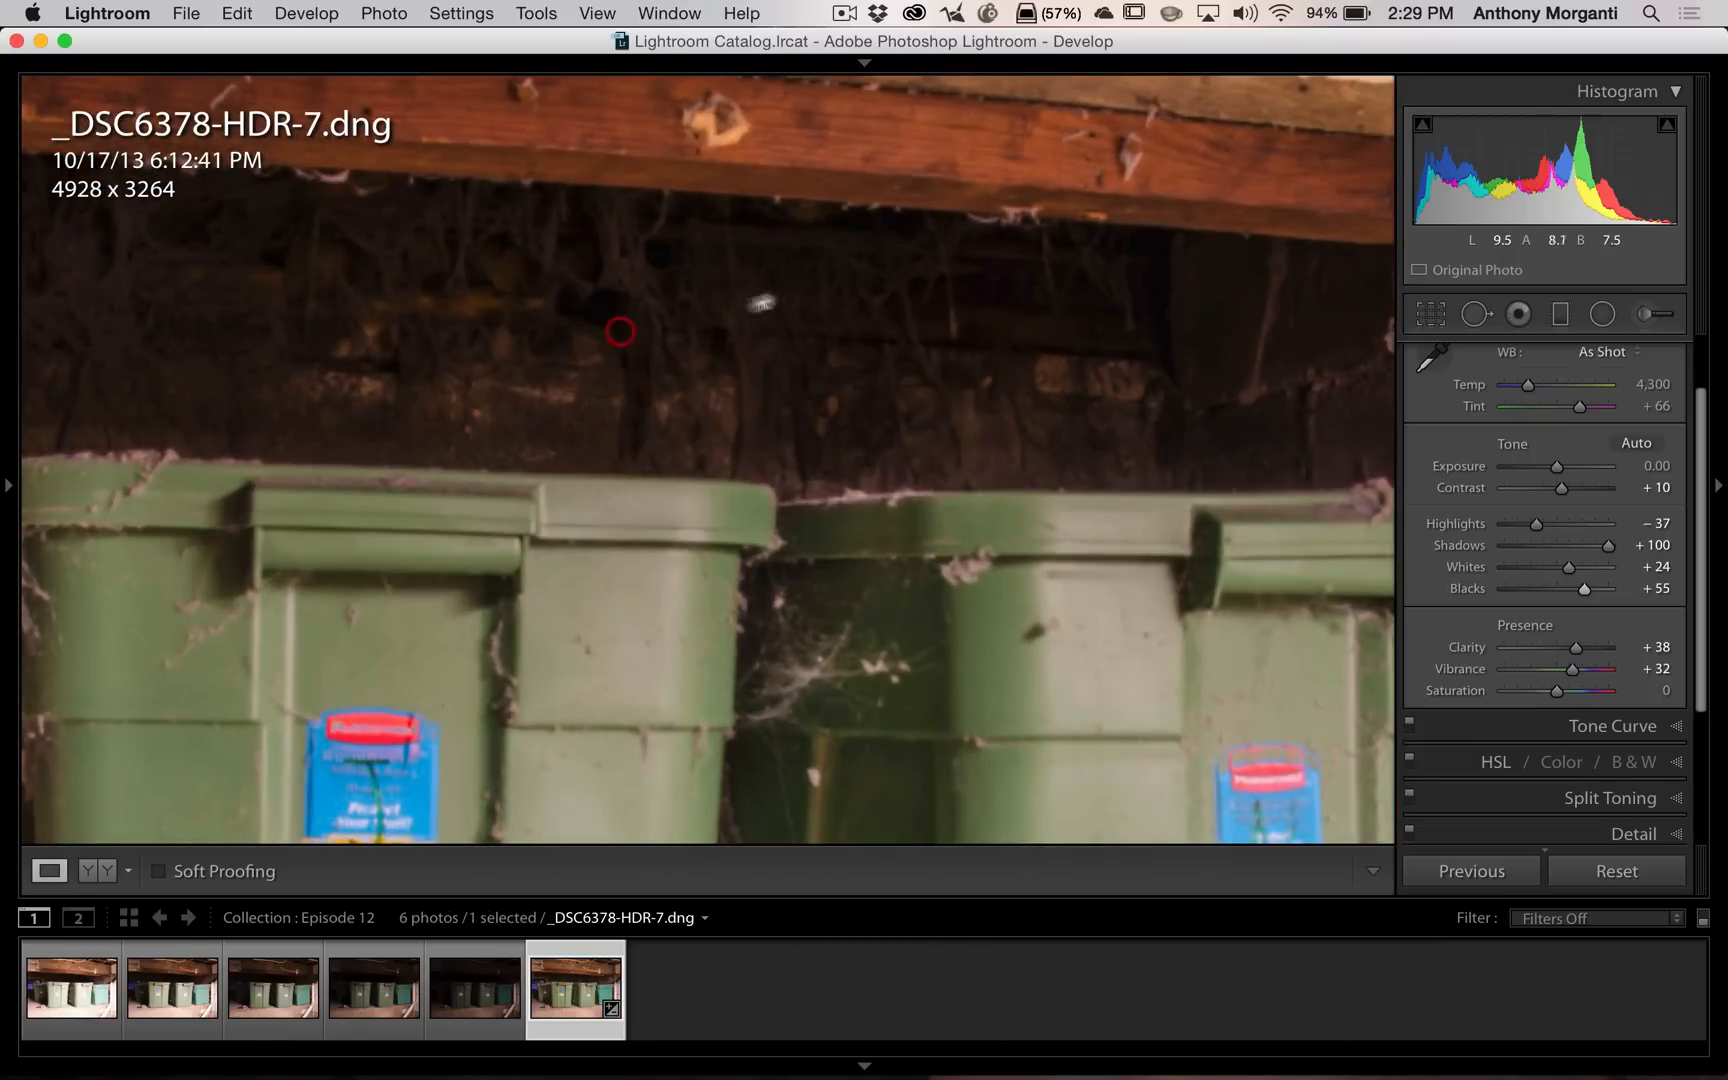
pyautogui.click(937, 378)
pyautogui.click(938, 130)
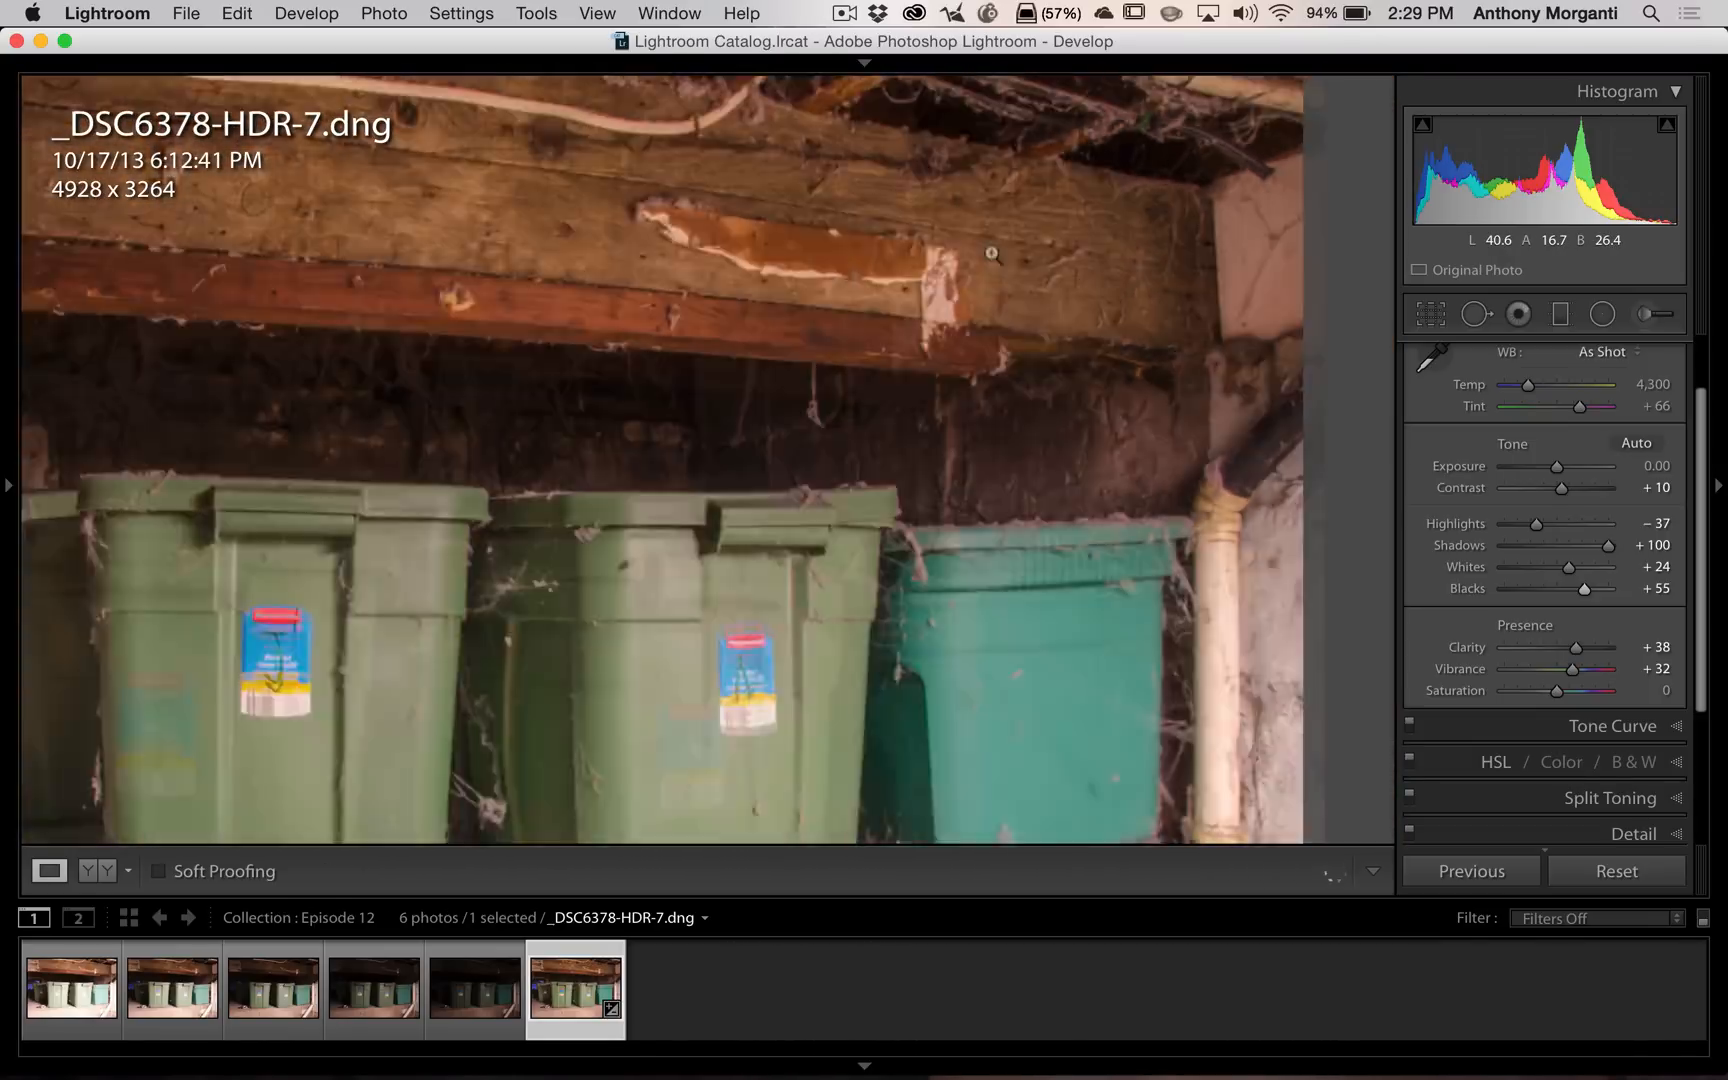
pyautogui.click(940, 140)
pyautogui.click(942, 145)
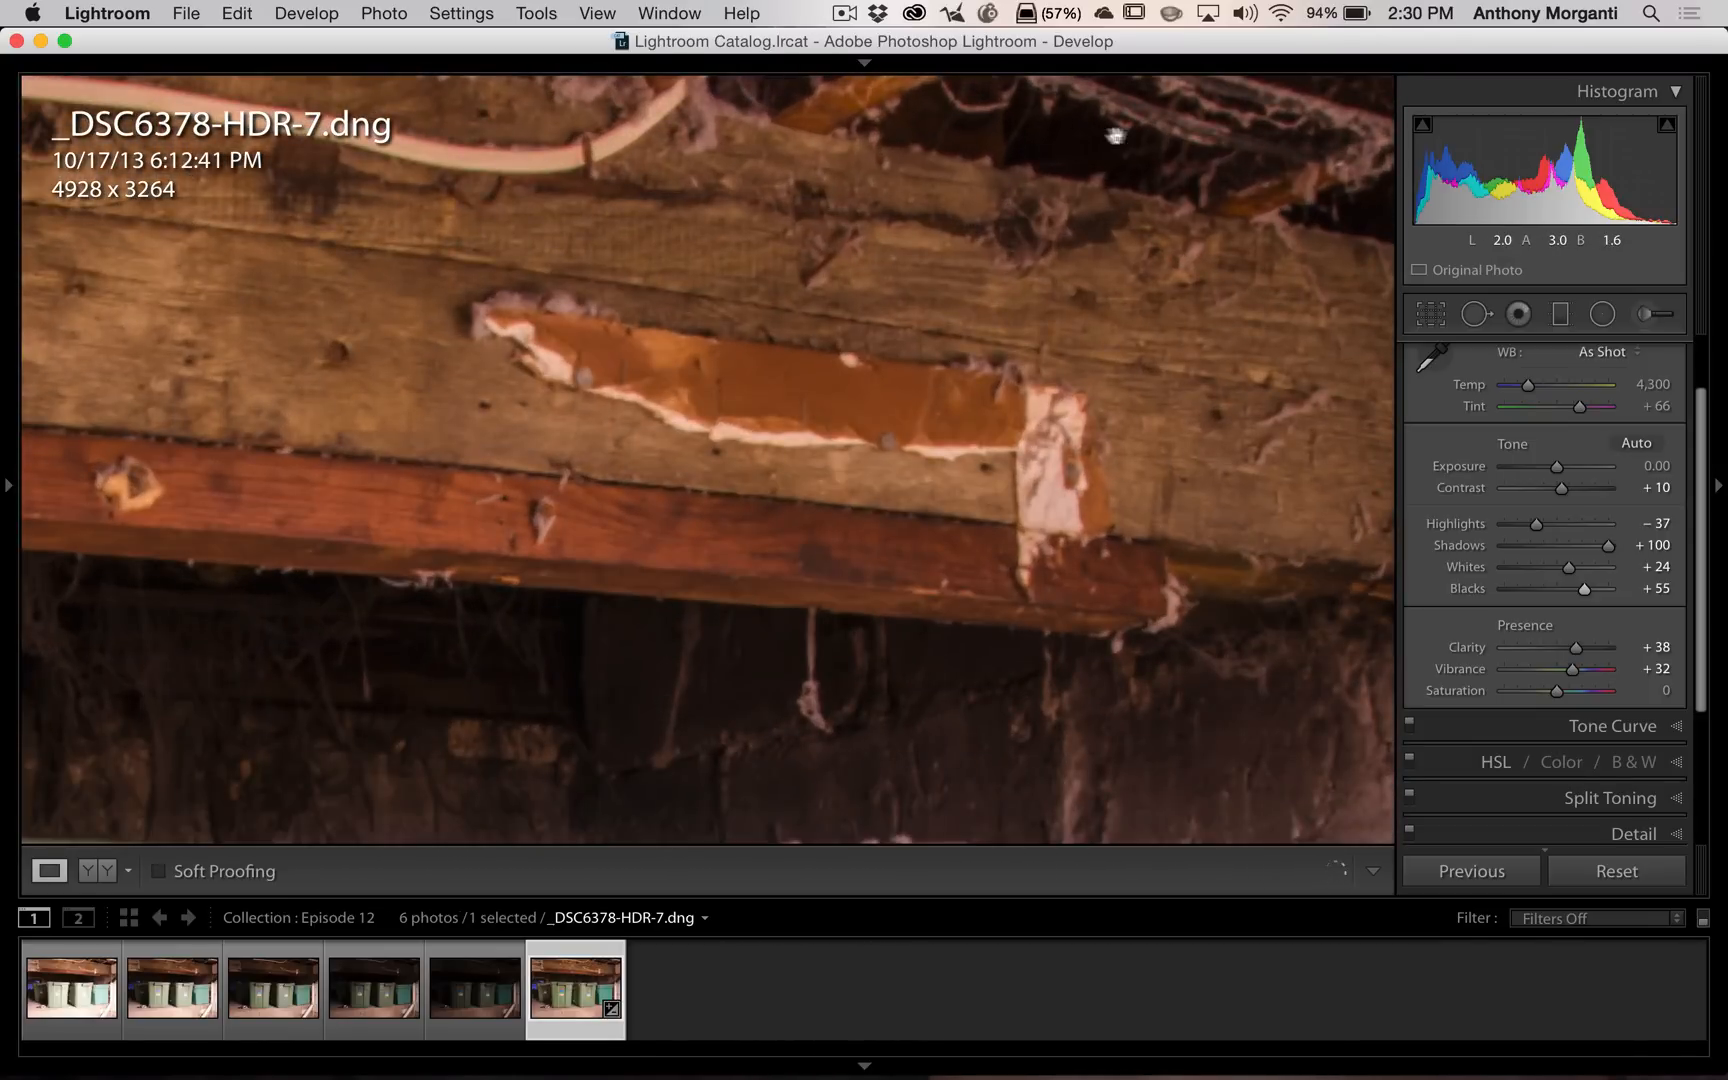
pyautogui.click(846, 418)
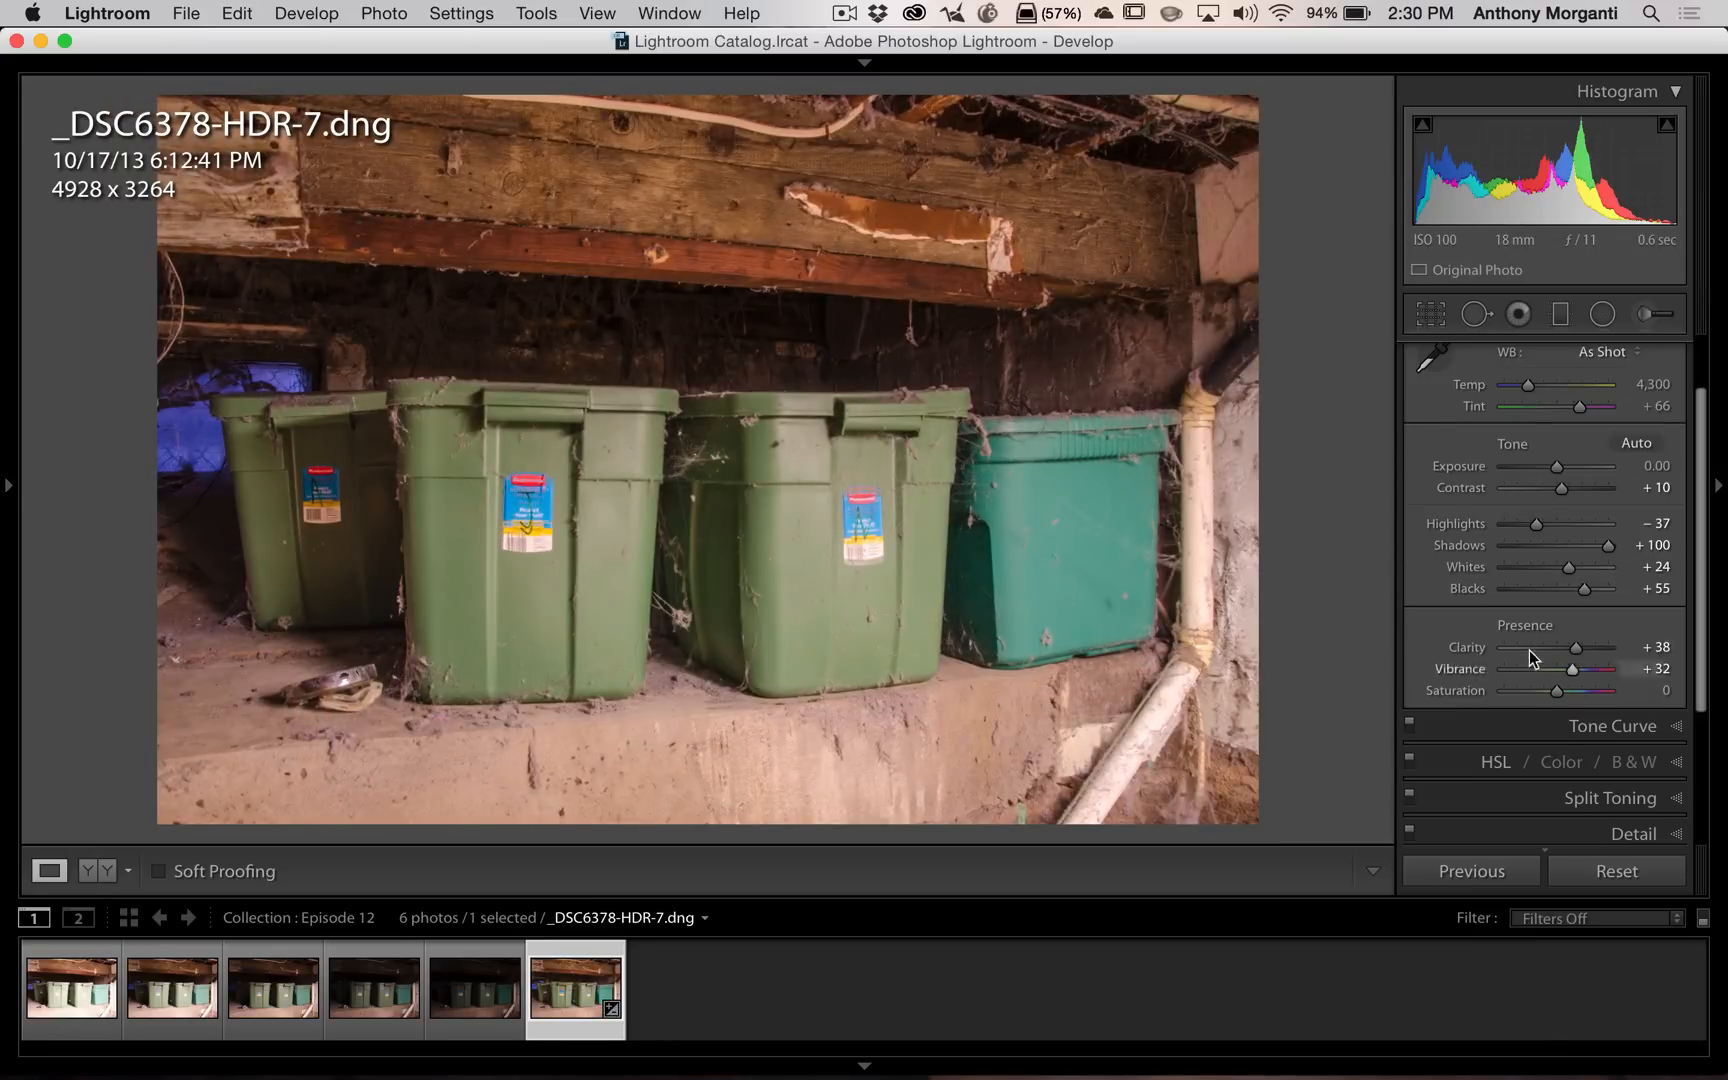
# Step: Try a black-and-white conversion of the HDR image and return it to color with the HSL adjustments
pyautogui.scroll(2, 1497, 517)
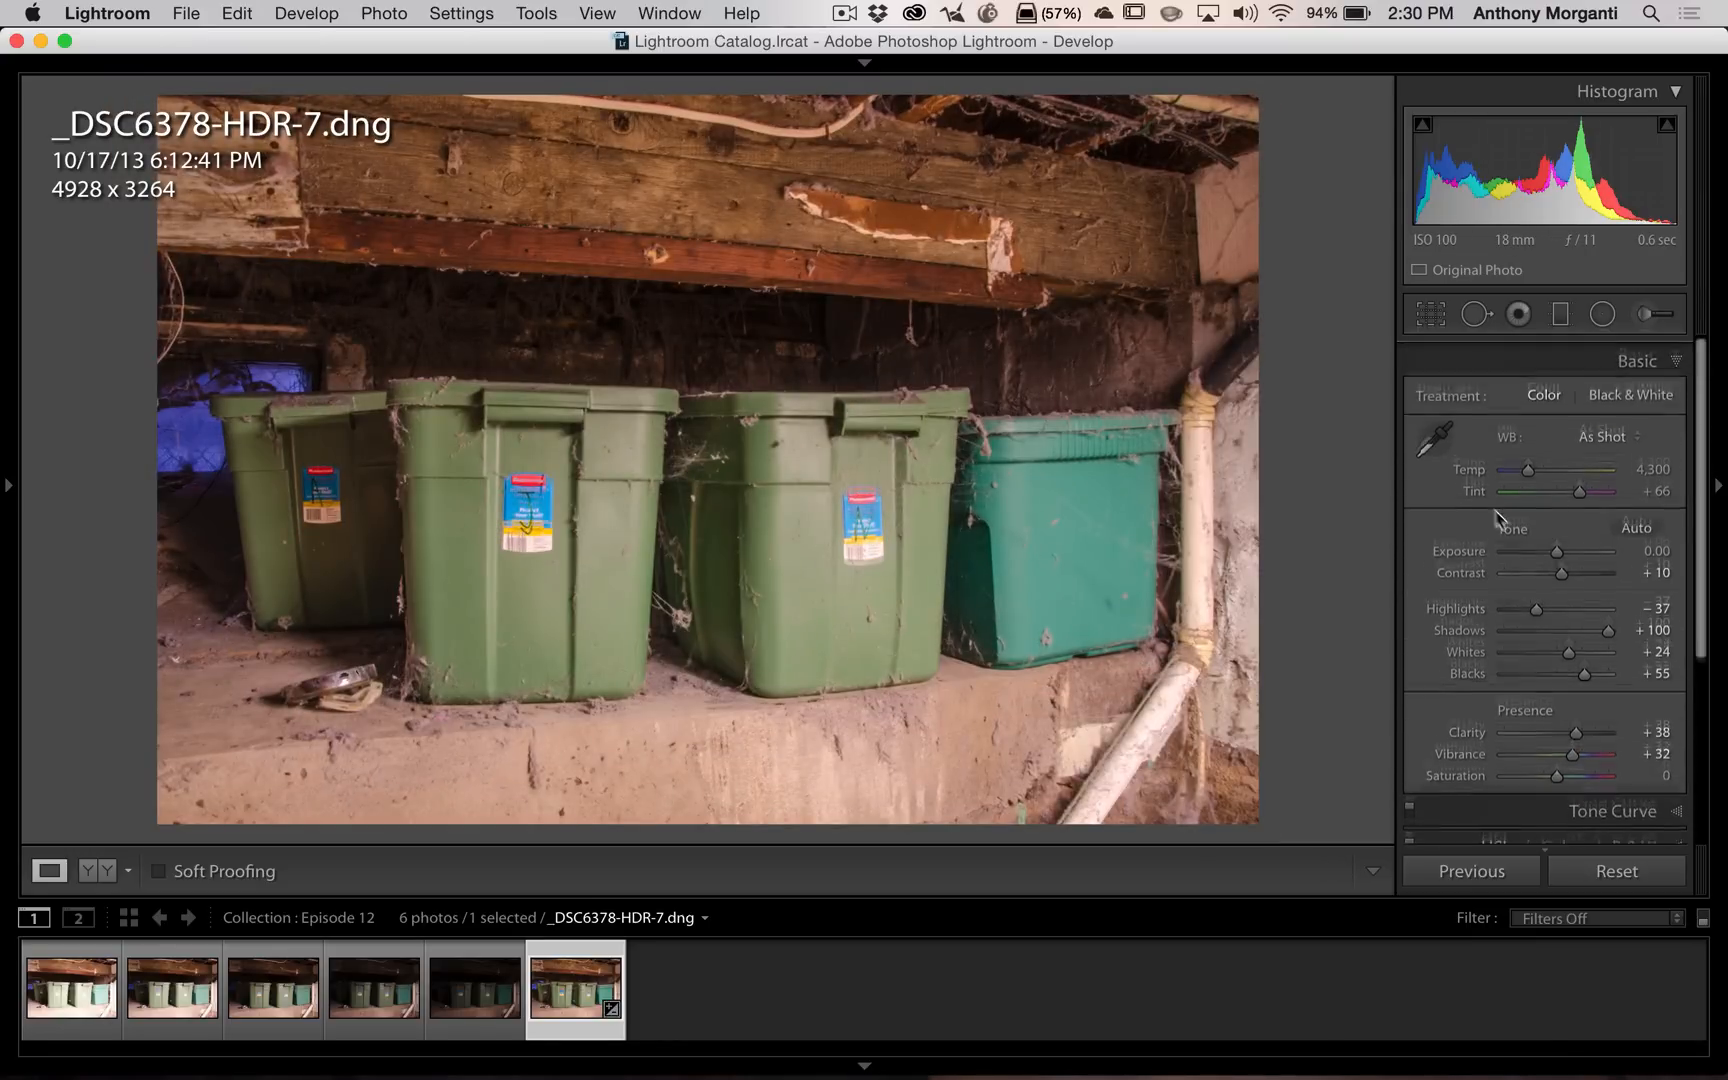
pyautogui.click(1621, 356)
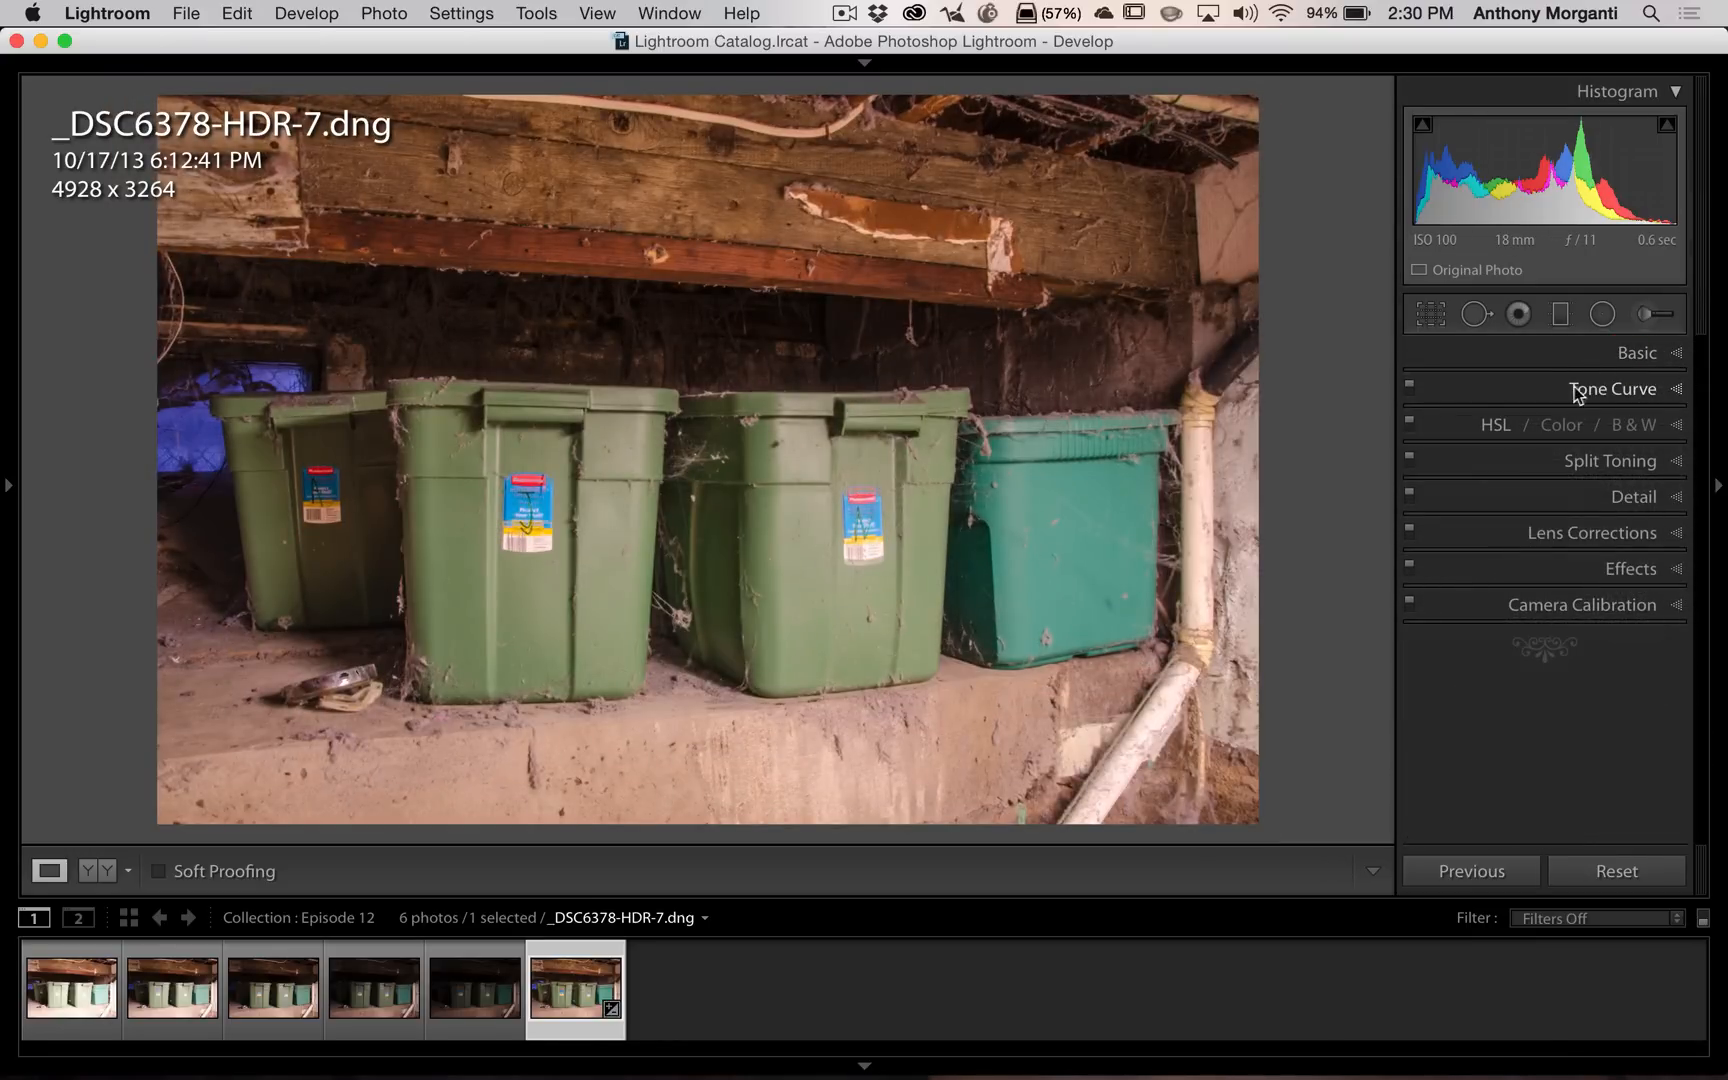
pyautogui.click(1687, 427)
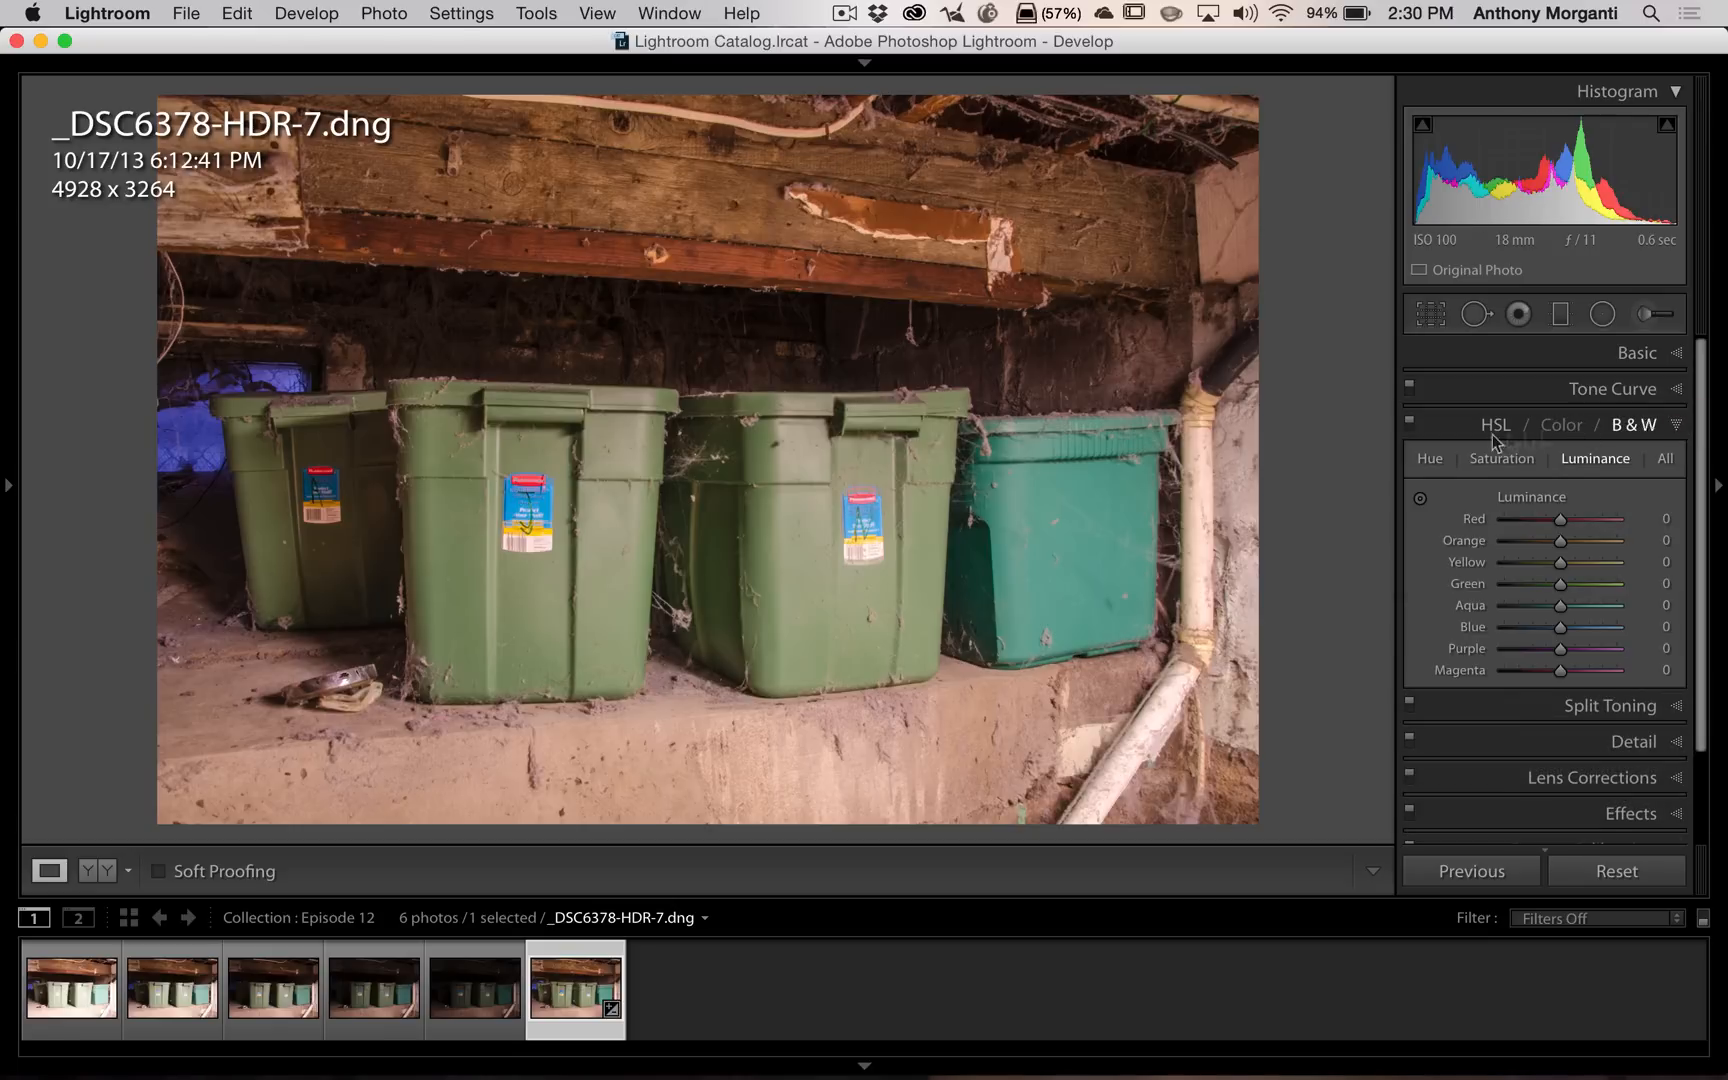
pyautogui.click(1636, 426)
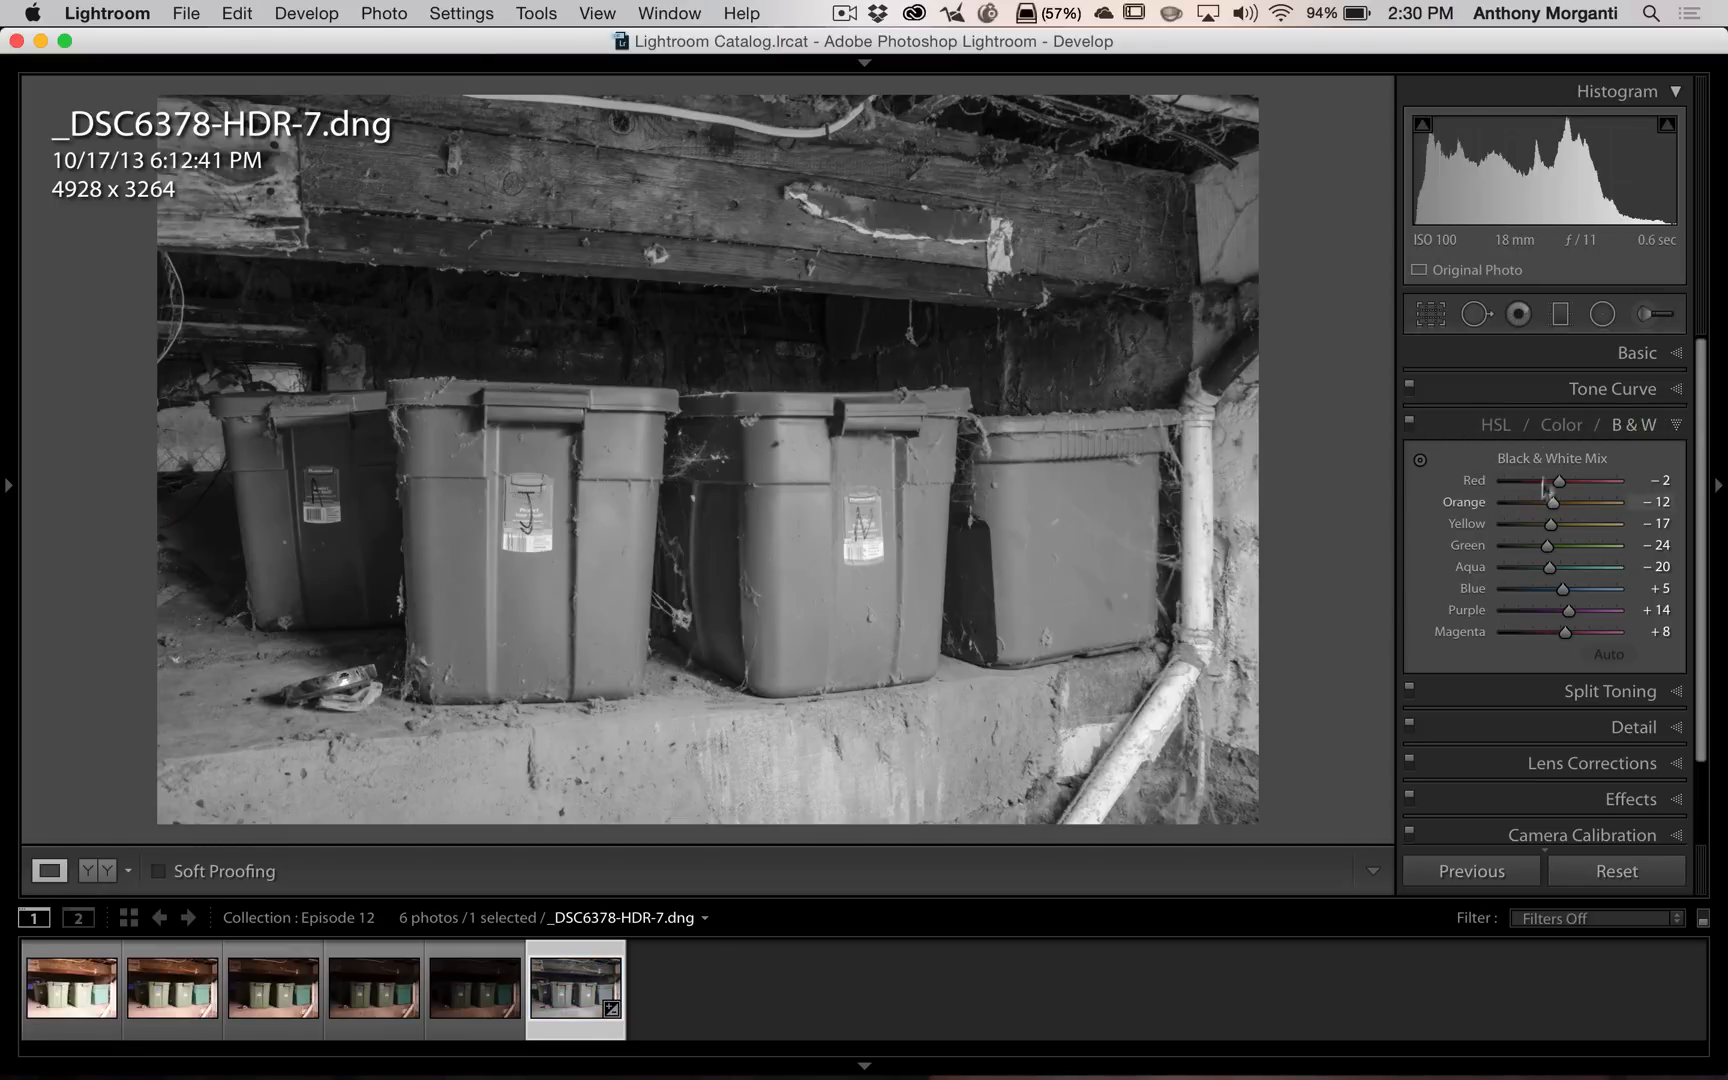
pyautogui.click(1500, 425)
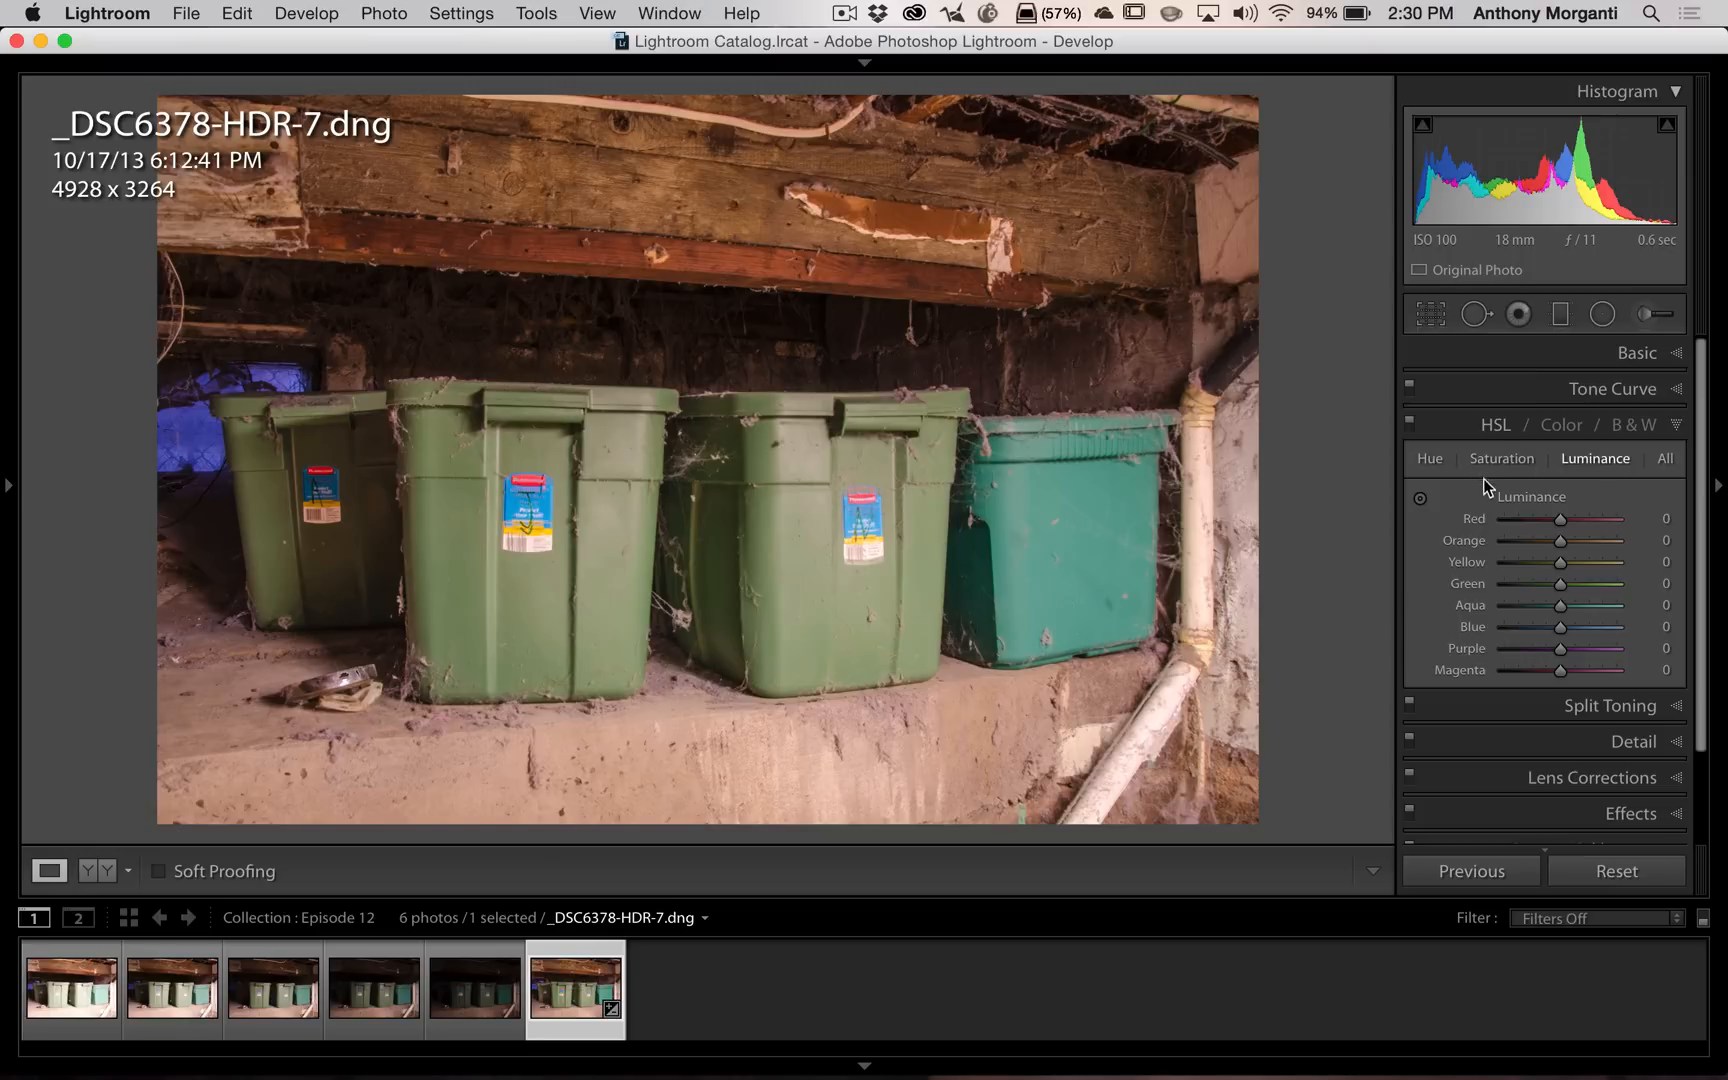
# Step: Look through the HSL hue, saturation and luminance adjustments, then set red luminance to -33 and red saturation to +13
pyautogui.click(1432, 462)
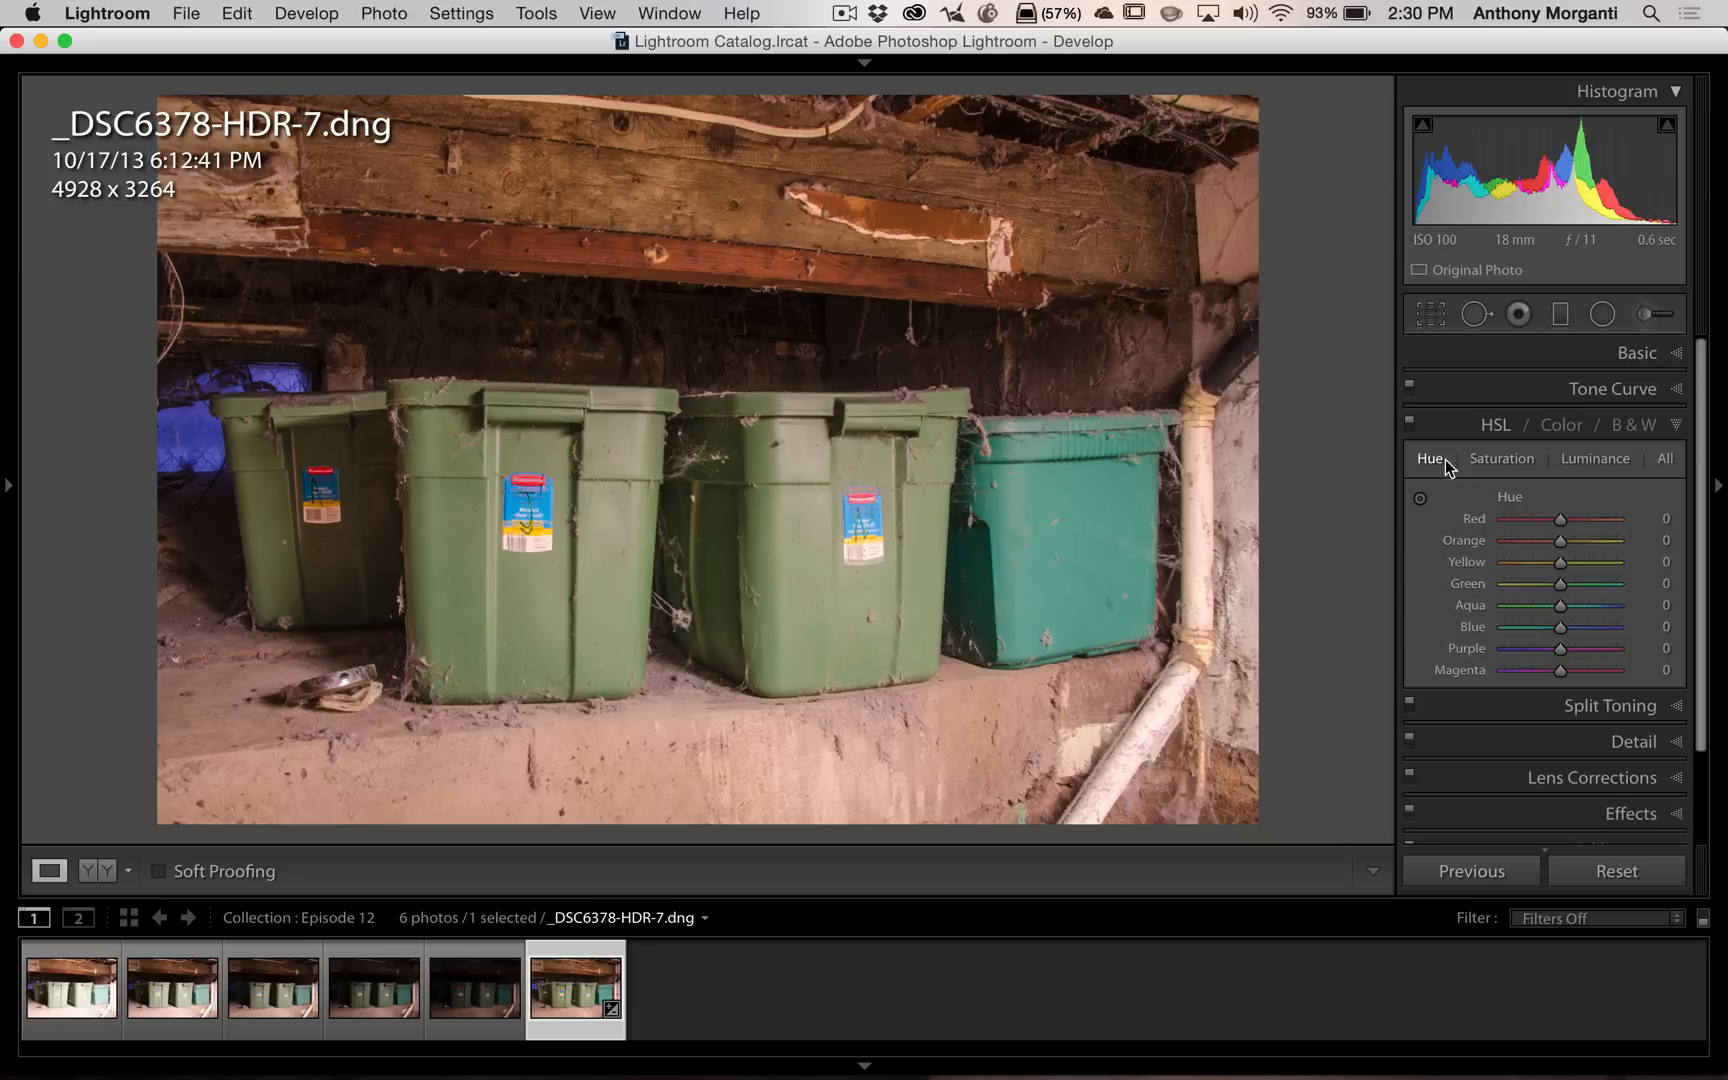
pyautogui.click(1502, 460)
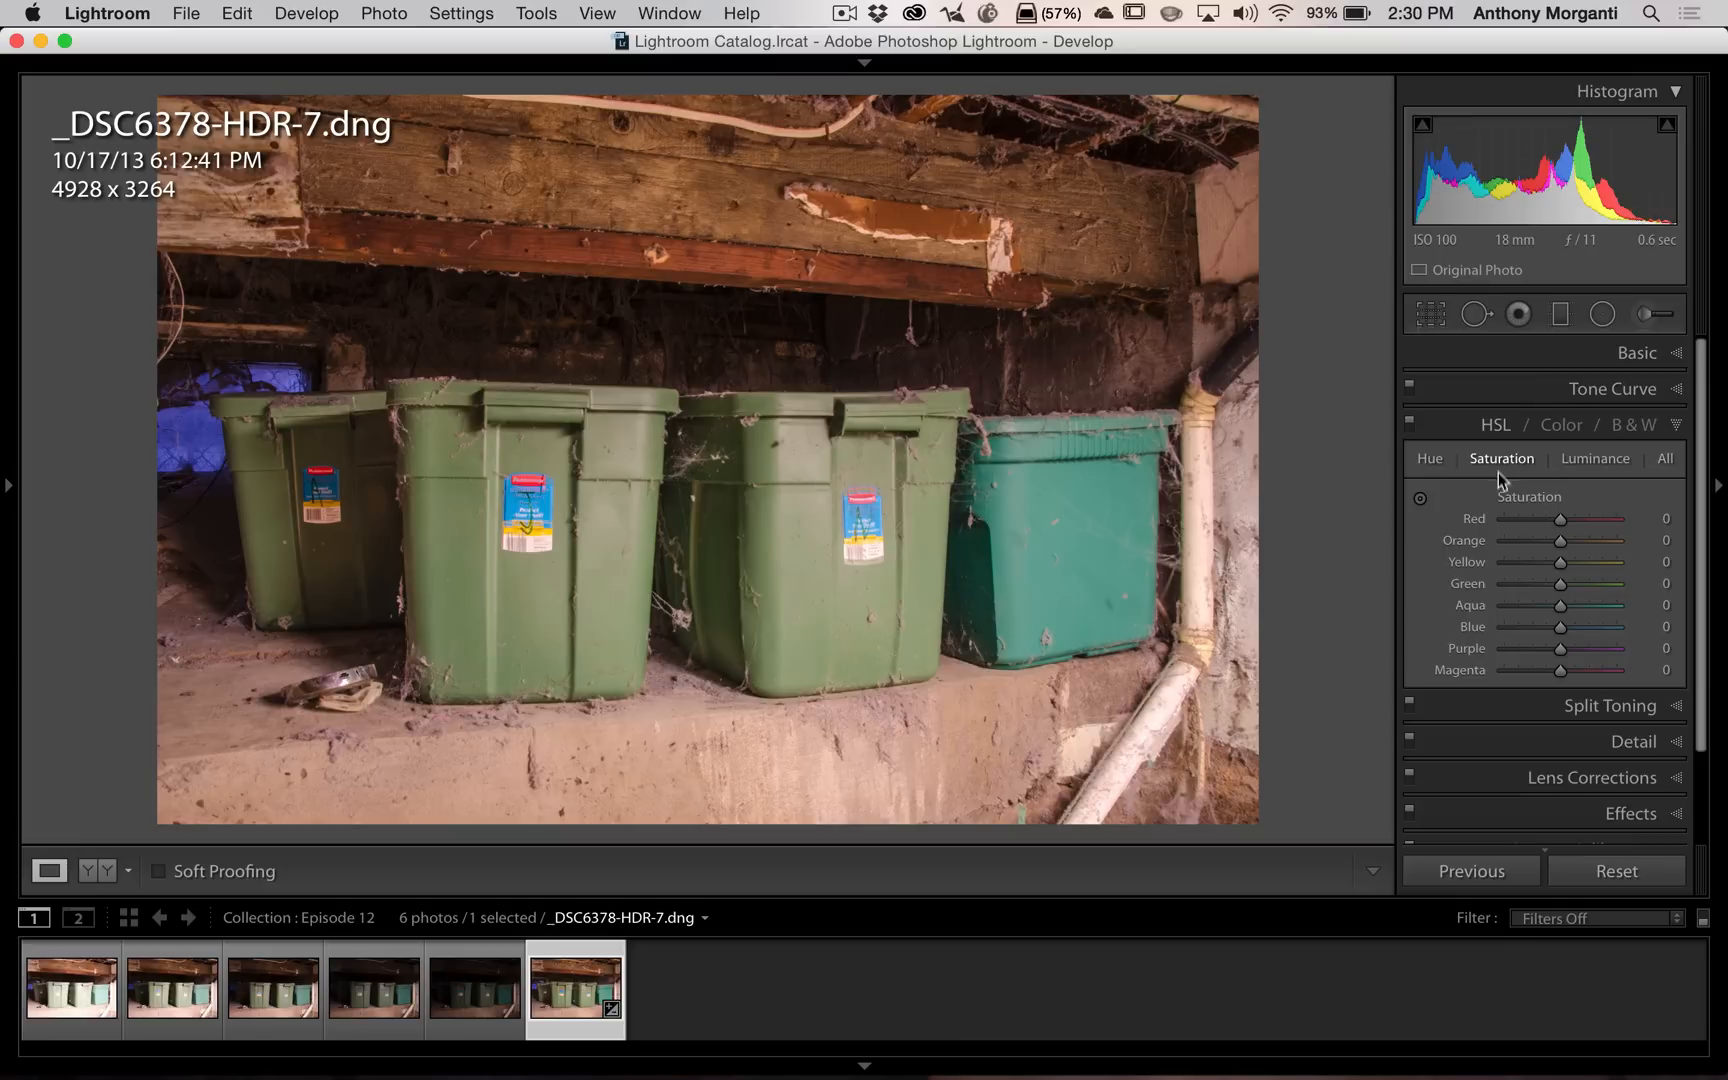
pyautogui.click(1593, 458)
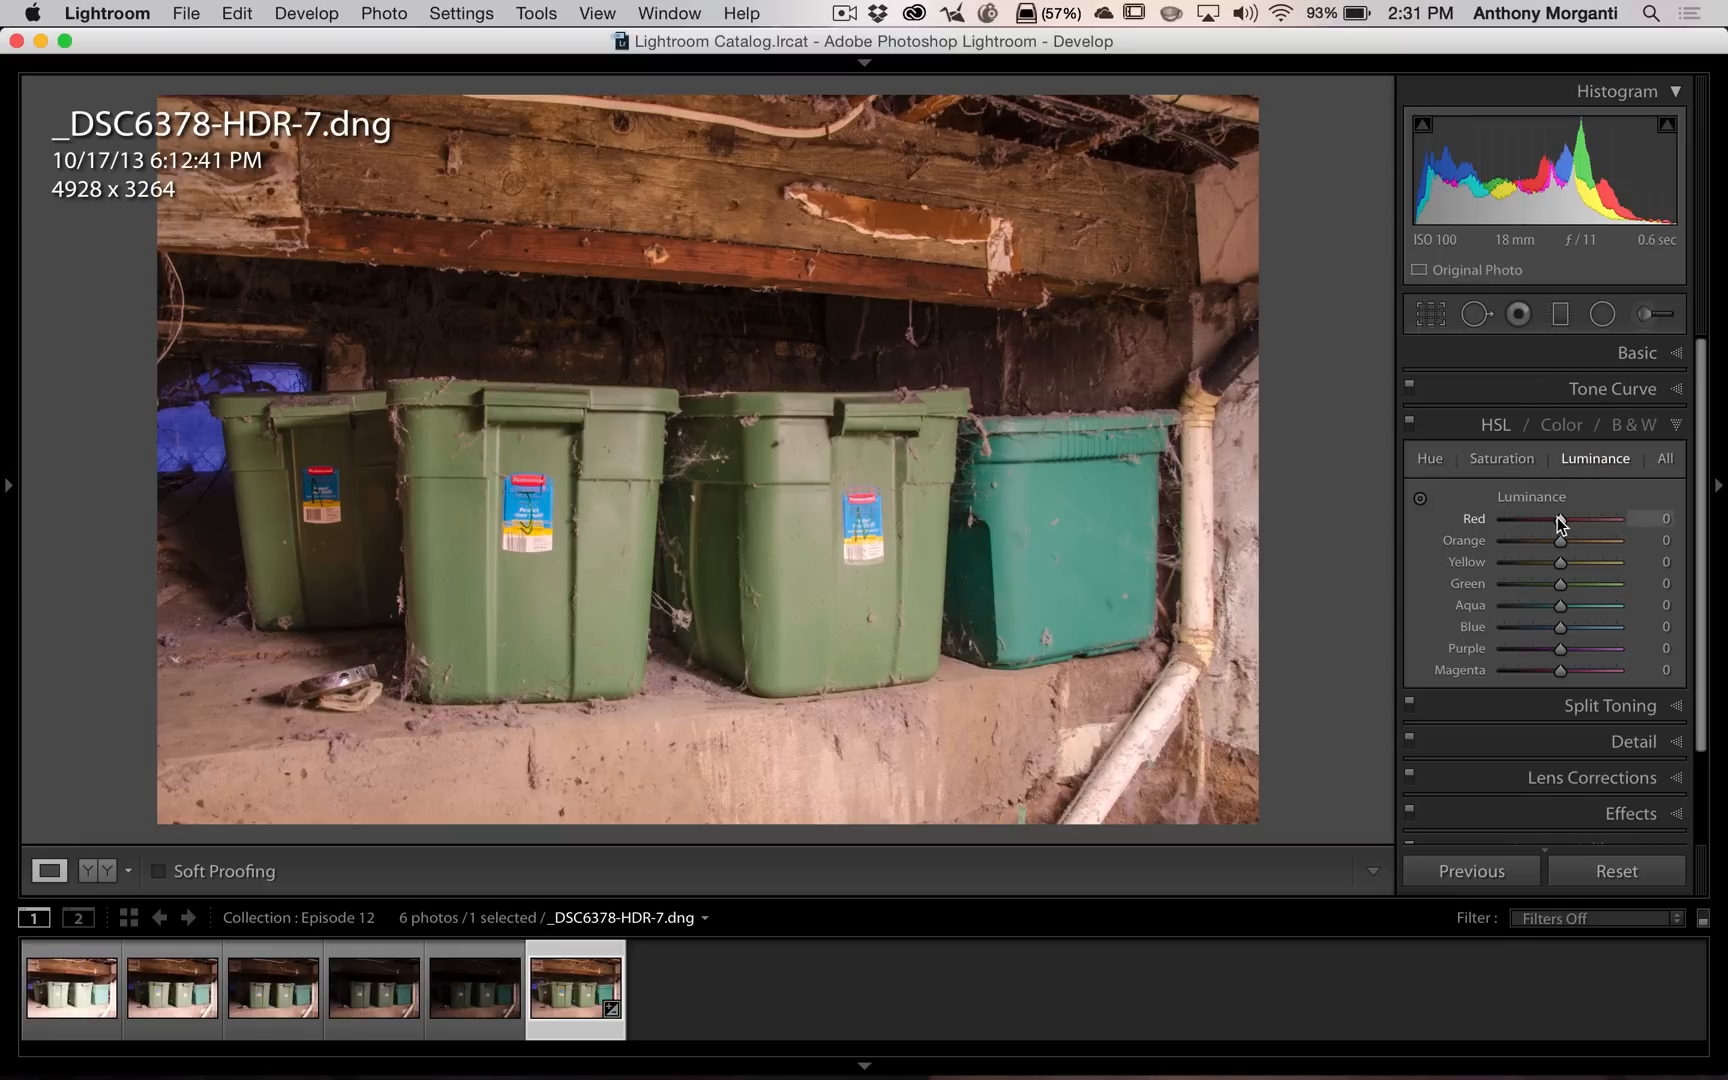
pyautogui.moveTo(1559, 517)
pyautogui.mouseDown()
pyautogui.moveTo(1639, 518)
pyautogui.moveTo(1520, 518)
pyautogui.moveTo(1600, 518)
pyautogui.moveTo(1547, 525)
pyautogui.moveTo(1590, 530)
pyautogui.mouseUp()
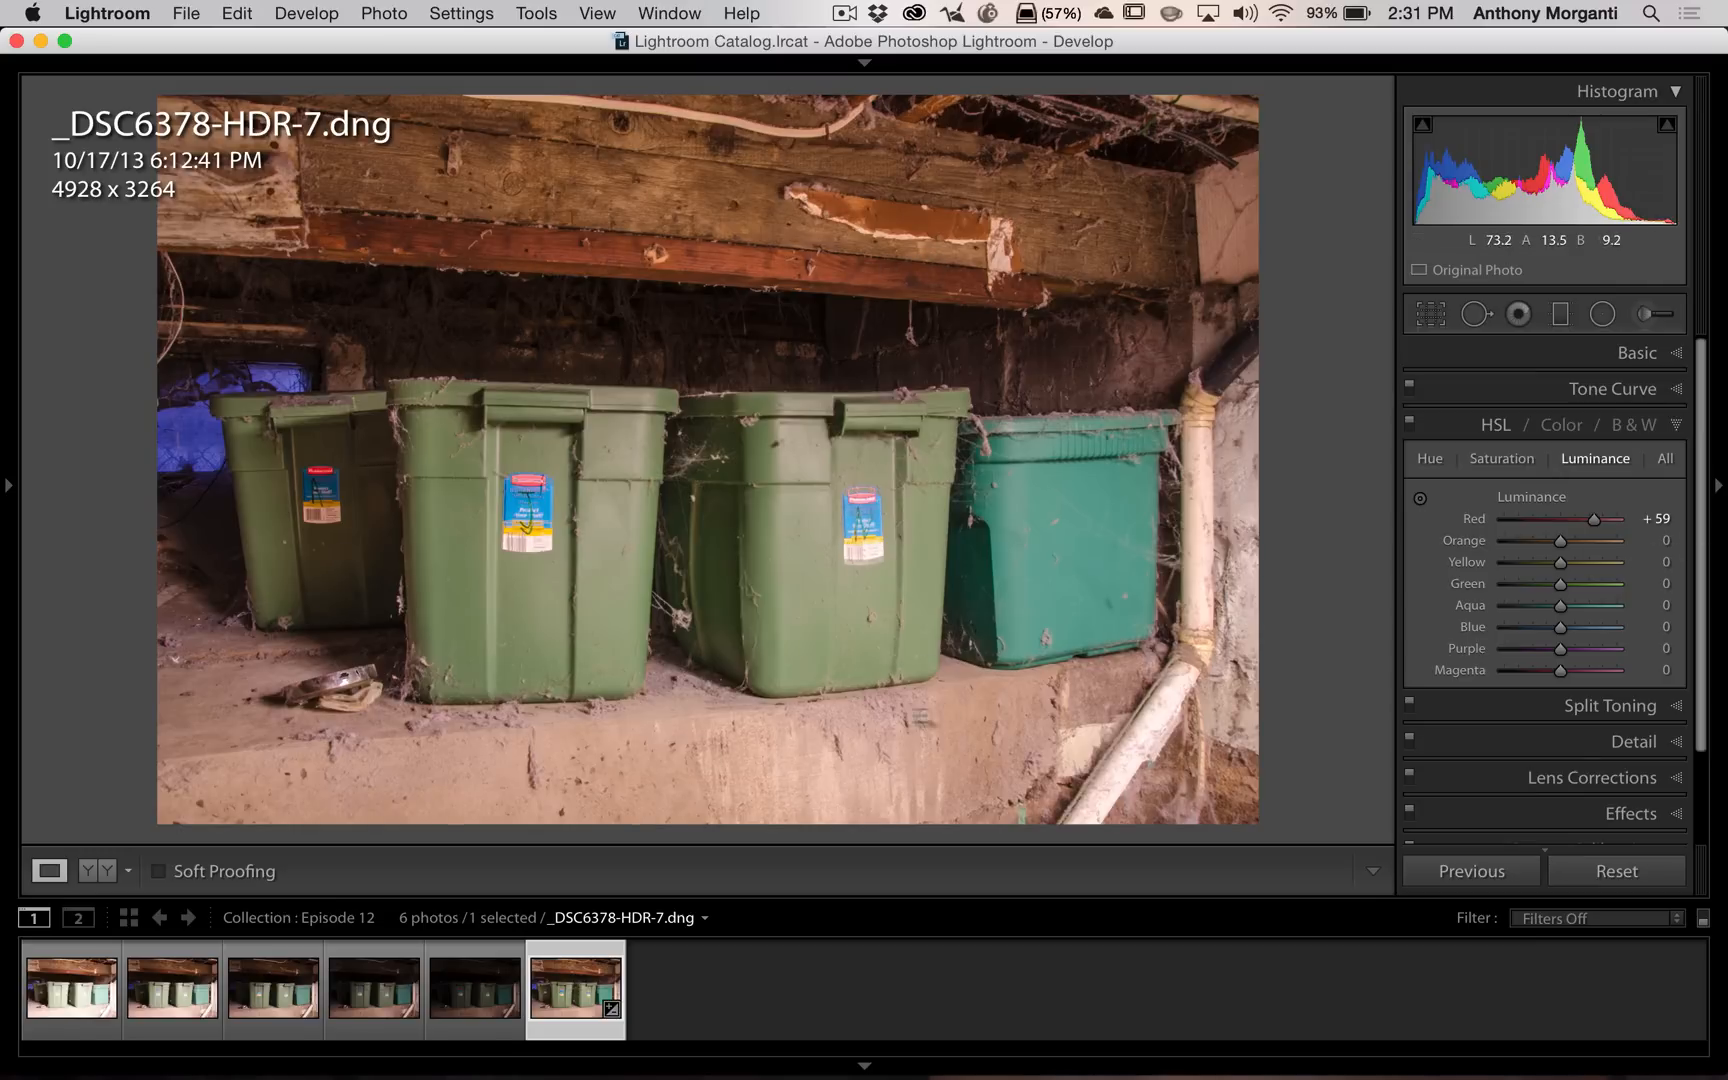
pyautogui.moveTo(1596, 519); pyautogui.dragTo(1542, 520)
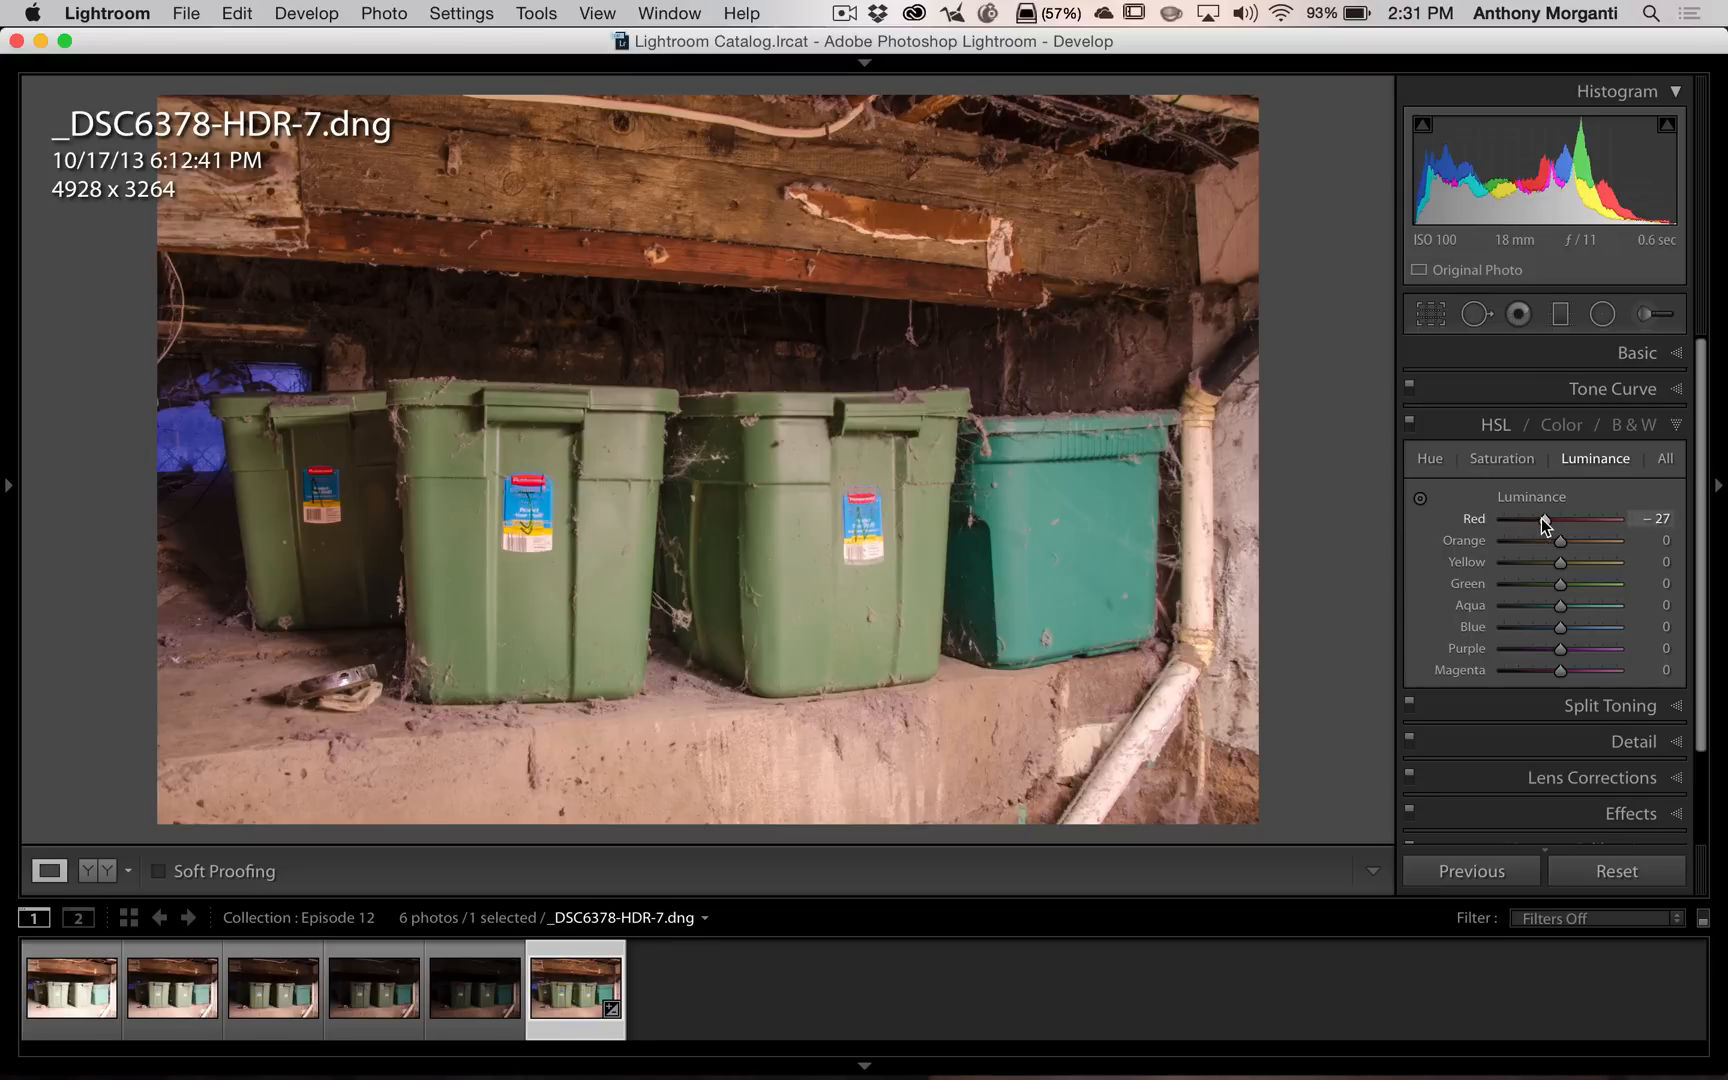
pyautogui.moveTo(1547, 525); pyautogui.dragTo(1543, 525)
pyautogui.click(1502, 458)
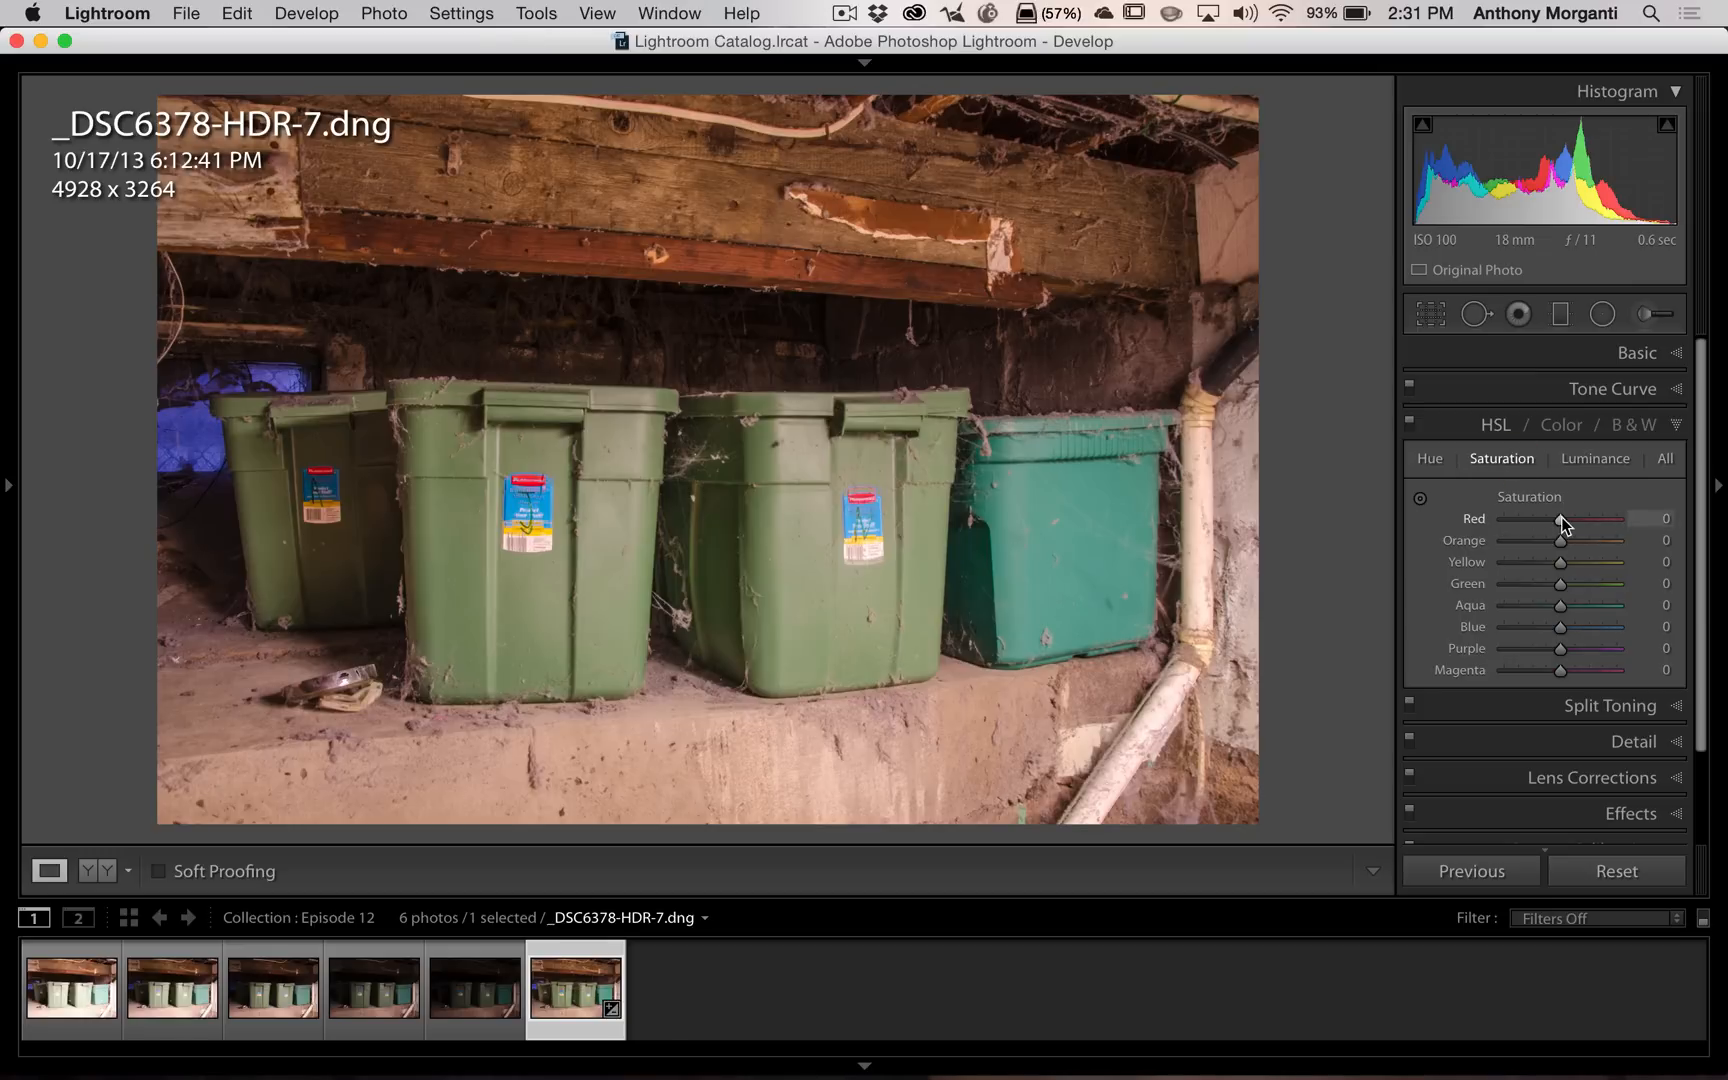
pyautogui.moveTo(1562, 522)
pyautogui.mouseDown()
pyautogui.moveTo(1413, 517)
pyautogui.moveTo(1578, 527)
pyautogui.mouseUp()
pyautogui.moveTo(1566, 526); pyautogui.dragTo(1569, 526)
# Step: Lower the HDR image's orange luminance to -17 and raise its orange saturation slightly
pyautogui.click(1602, 455)
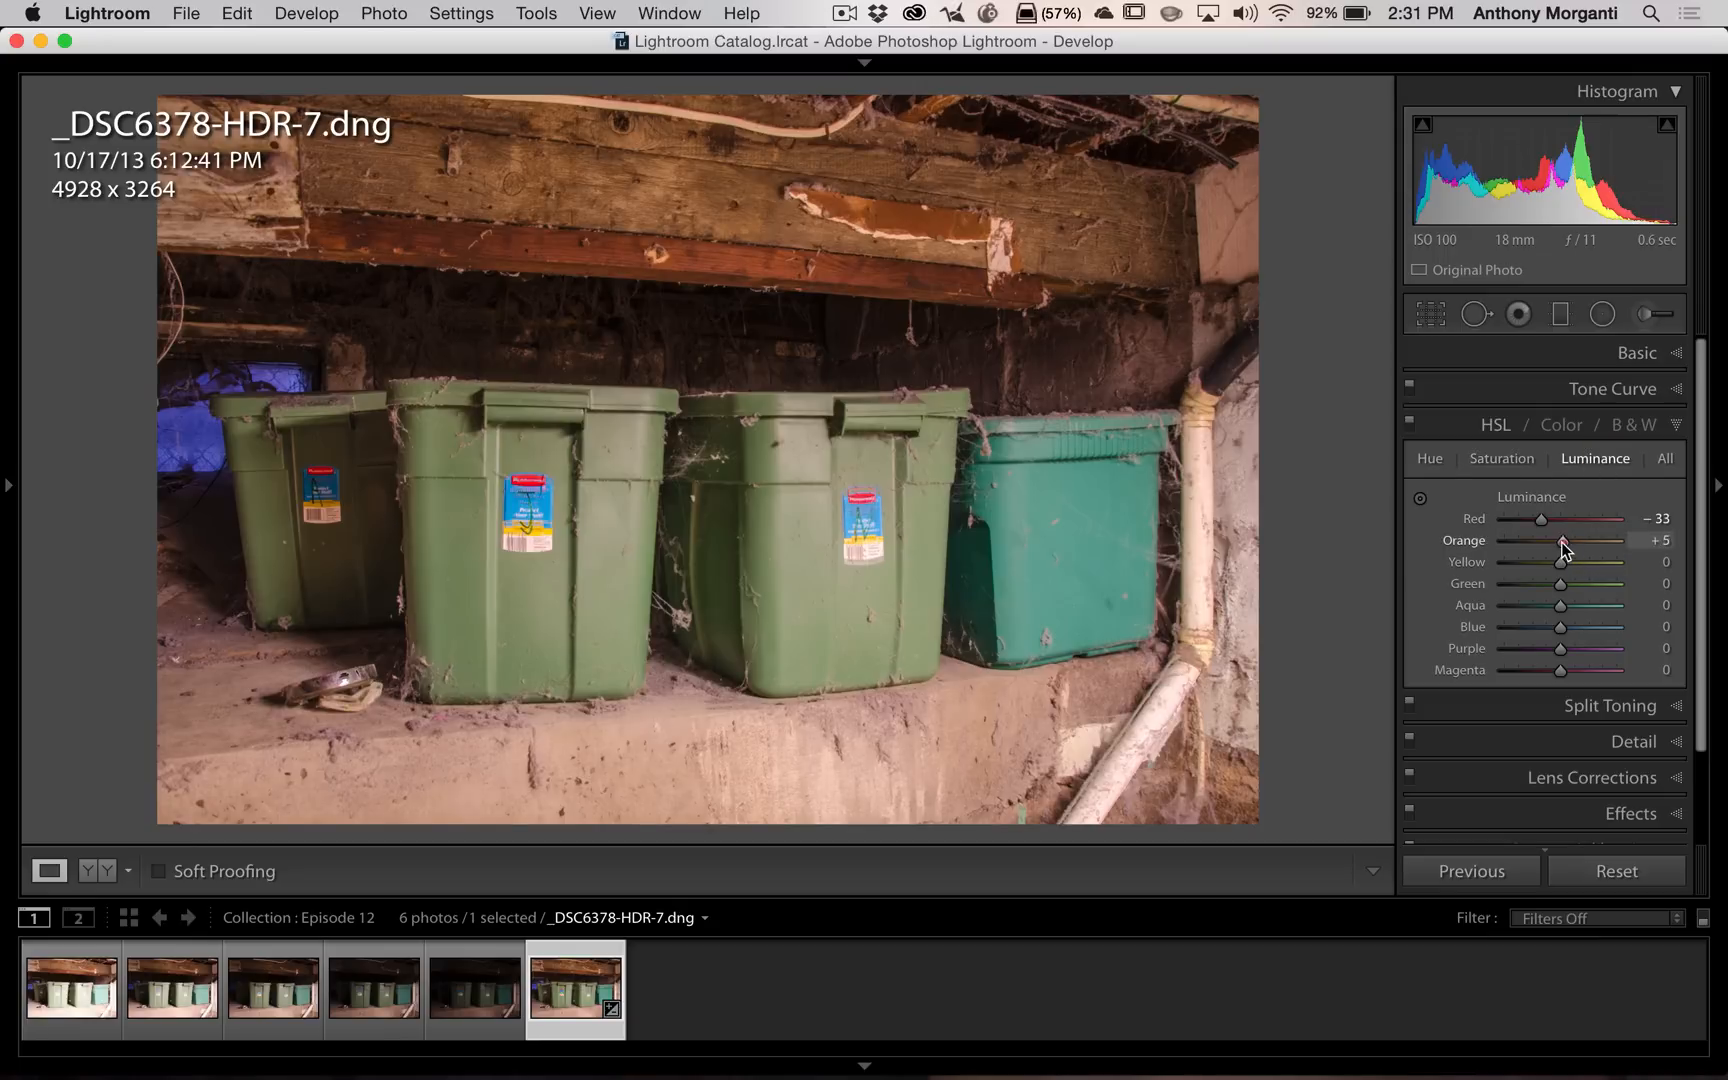
pyautogui.moveTo(1561, 541)
pyautogui.mouseDown()
pyautogui.moveTo(1508, 543)
pyautogui.moveTo(1581, 543)
pyautogui.moveTo(1469, 556)
pyautogui.moveTo(1580, 553)
pyautogui.moveTo(1551, 548)
pyautogui.mouseUp()
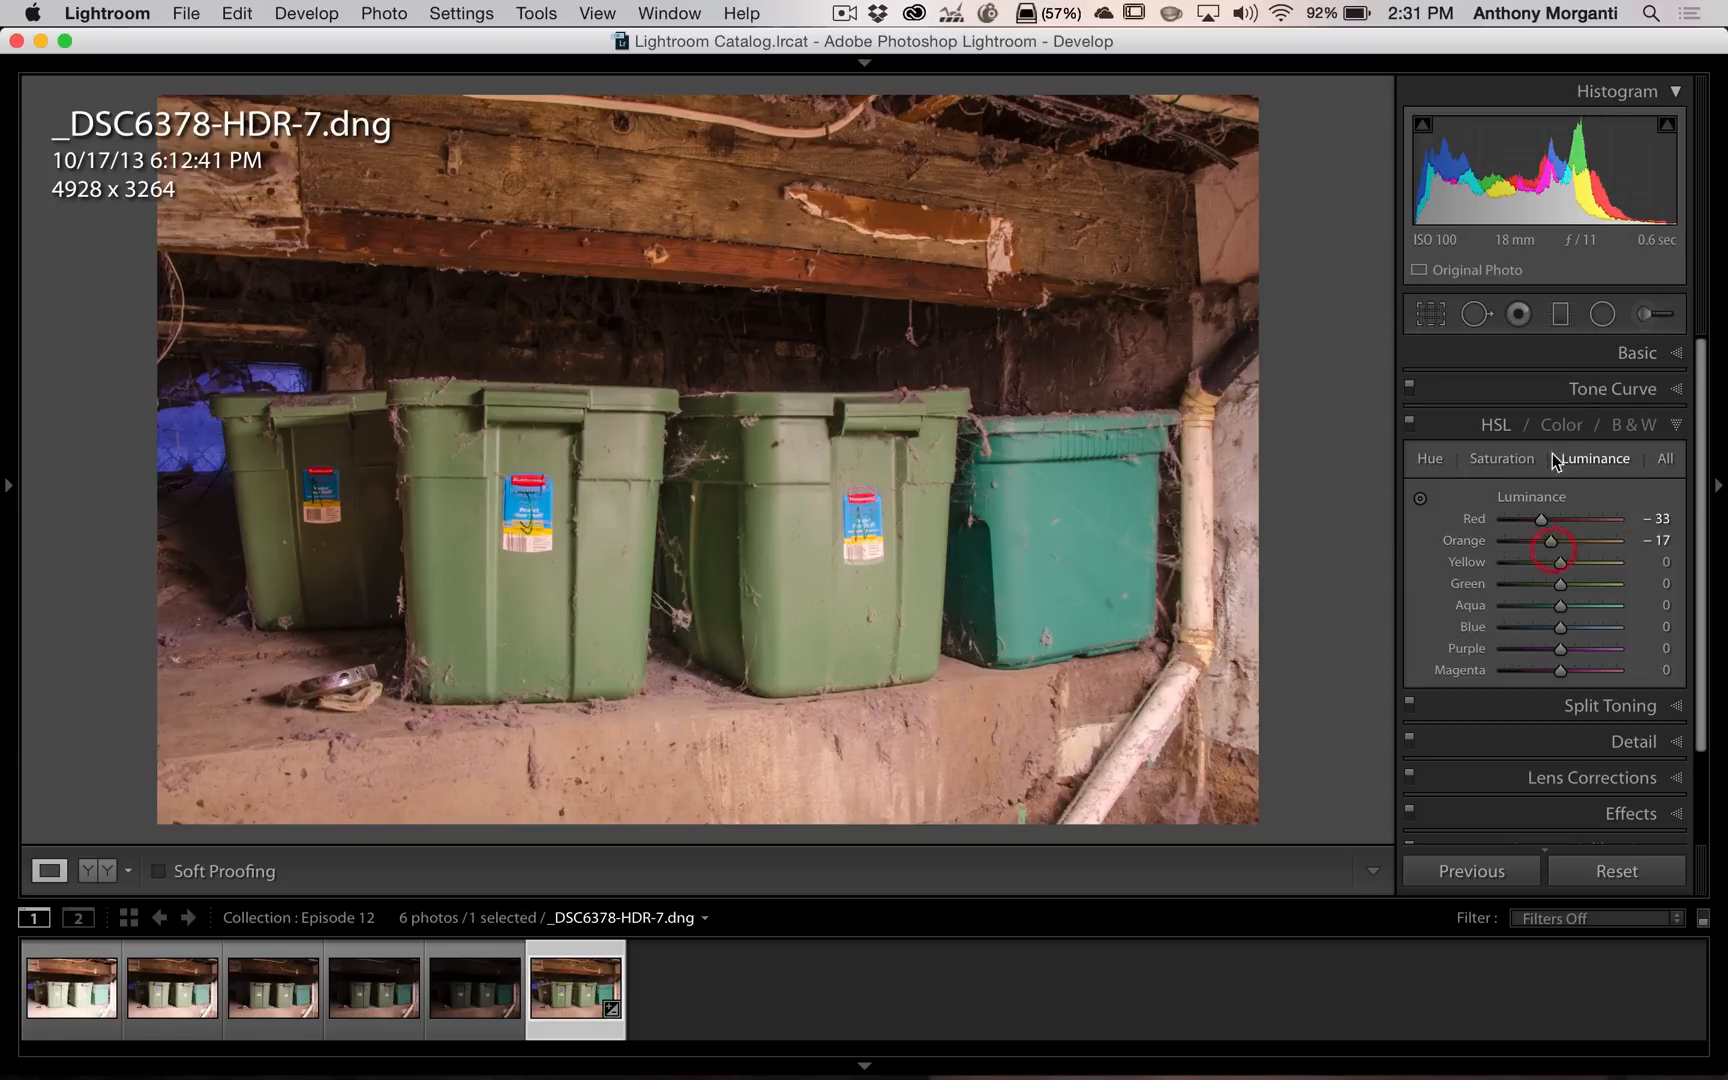
pyautogui.click(1519, 458)
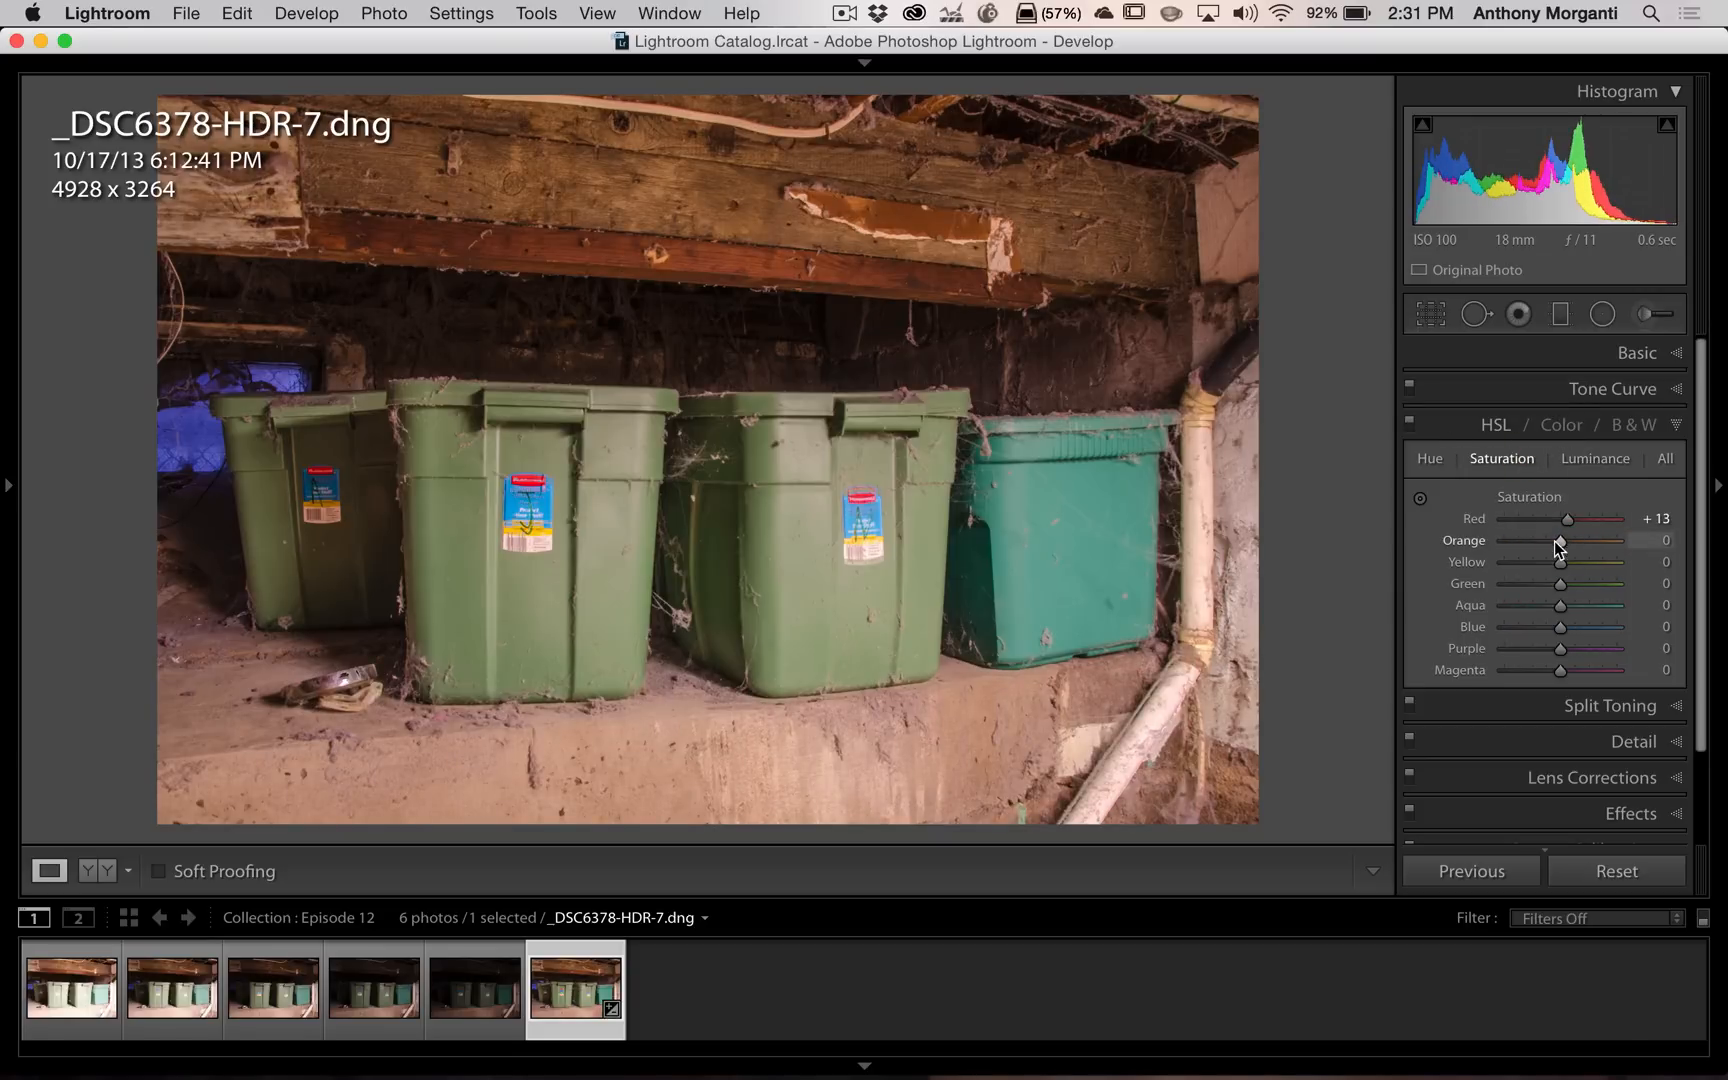
pyautogui.moveTo(1559, 539); pyautogui.dragTo(1568, 546)
# Step: Try yellow luminance at -41 and reset it, and set green luminance to -49 to darken the green bins
pyautogui.click(1602, 458)
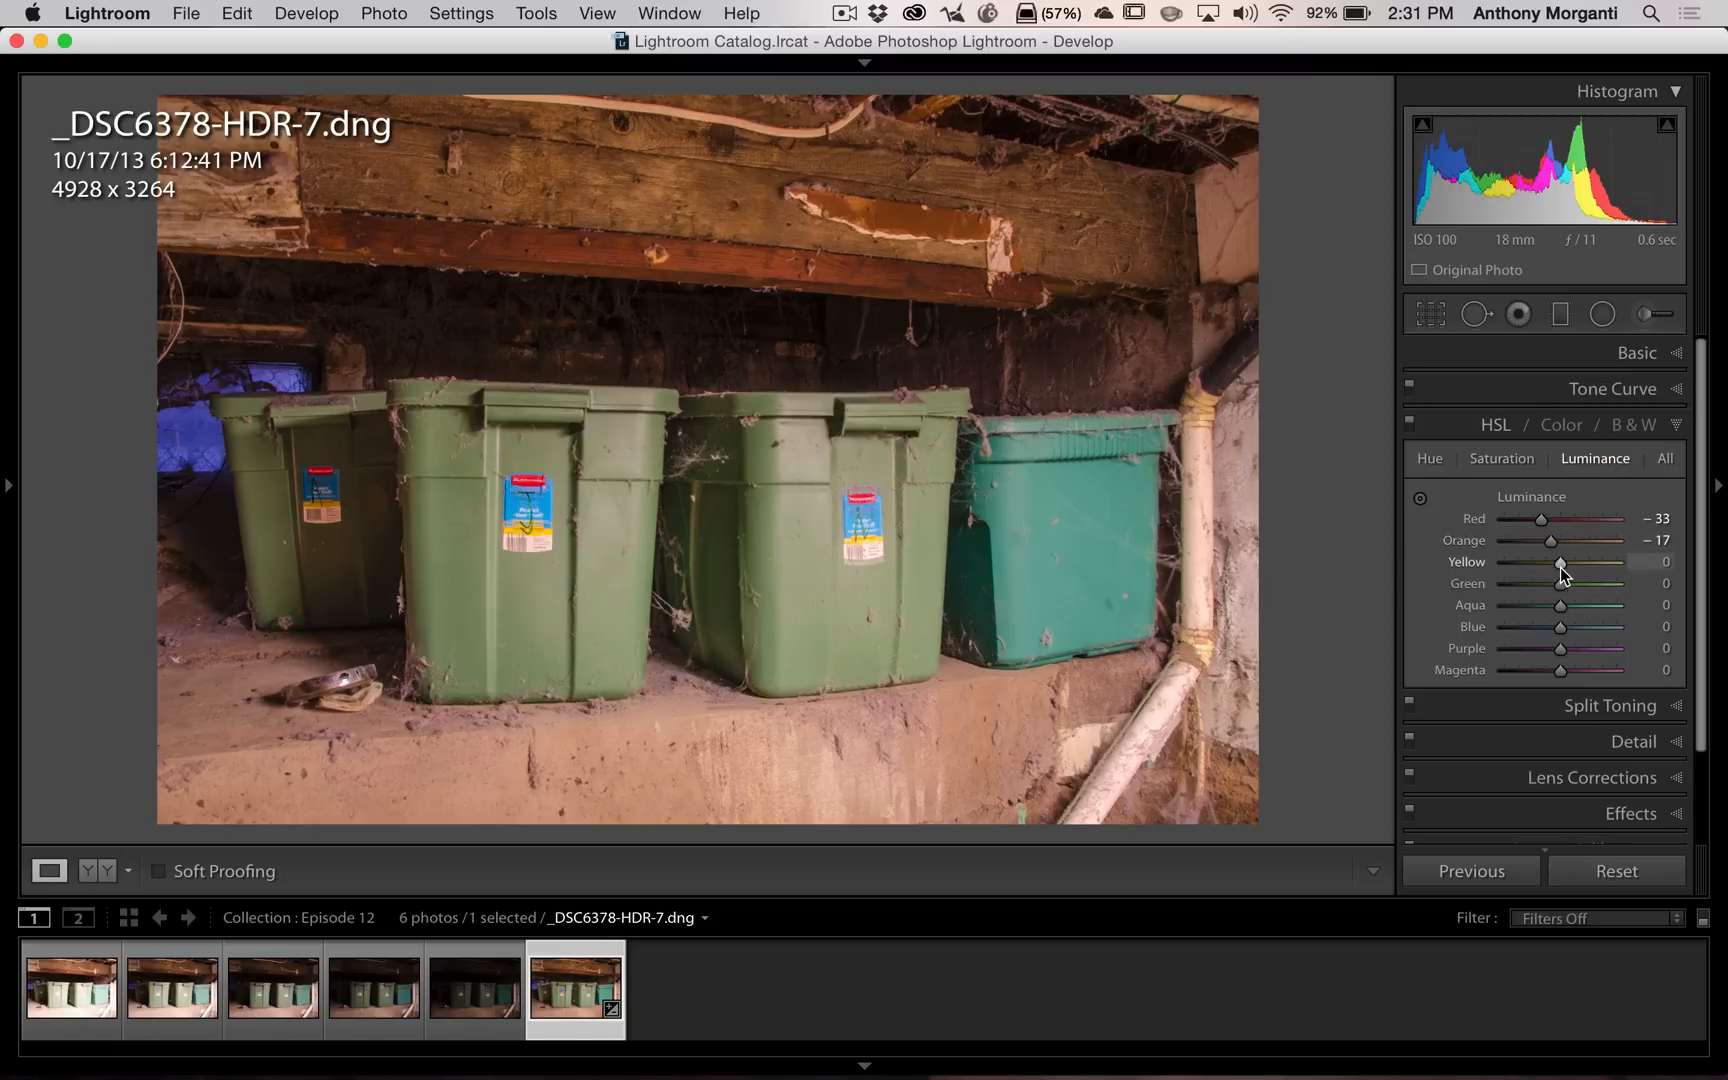
pyautogui.moveTo(1561, 567)
pyautogui.mouseDown()
pyautogui.moveTo(1492, 564)
pyautogui.moveTo(1601, 567)
pyautogui.moveTo(1507, 570)
pyautogui.moveTo(1596, 567)
pyautogui.moveTo(1540, 573)
pyautogui.mouseUp()
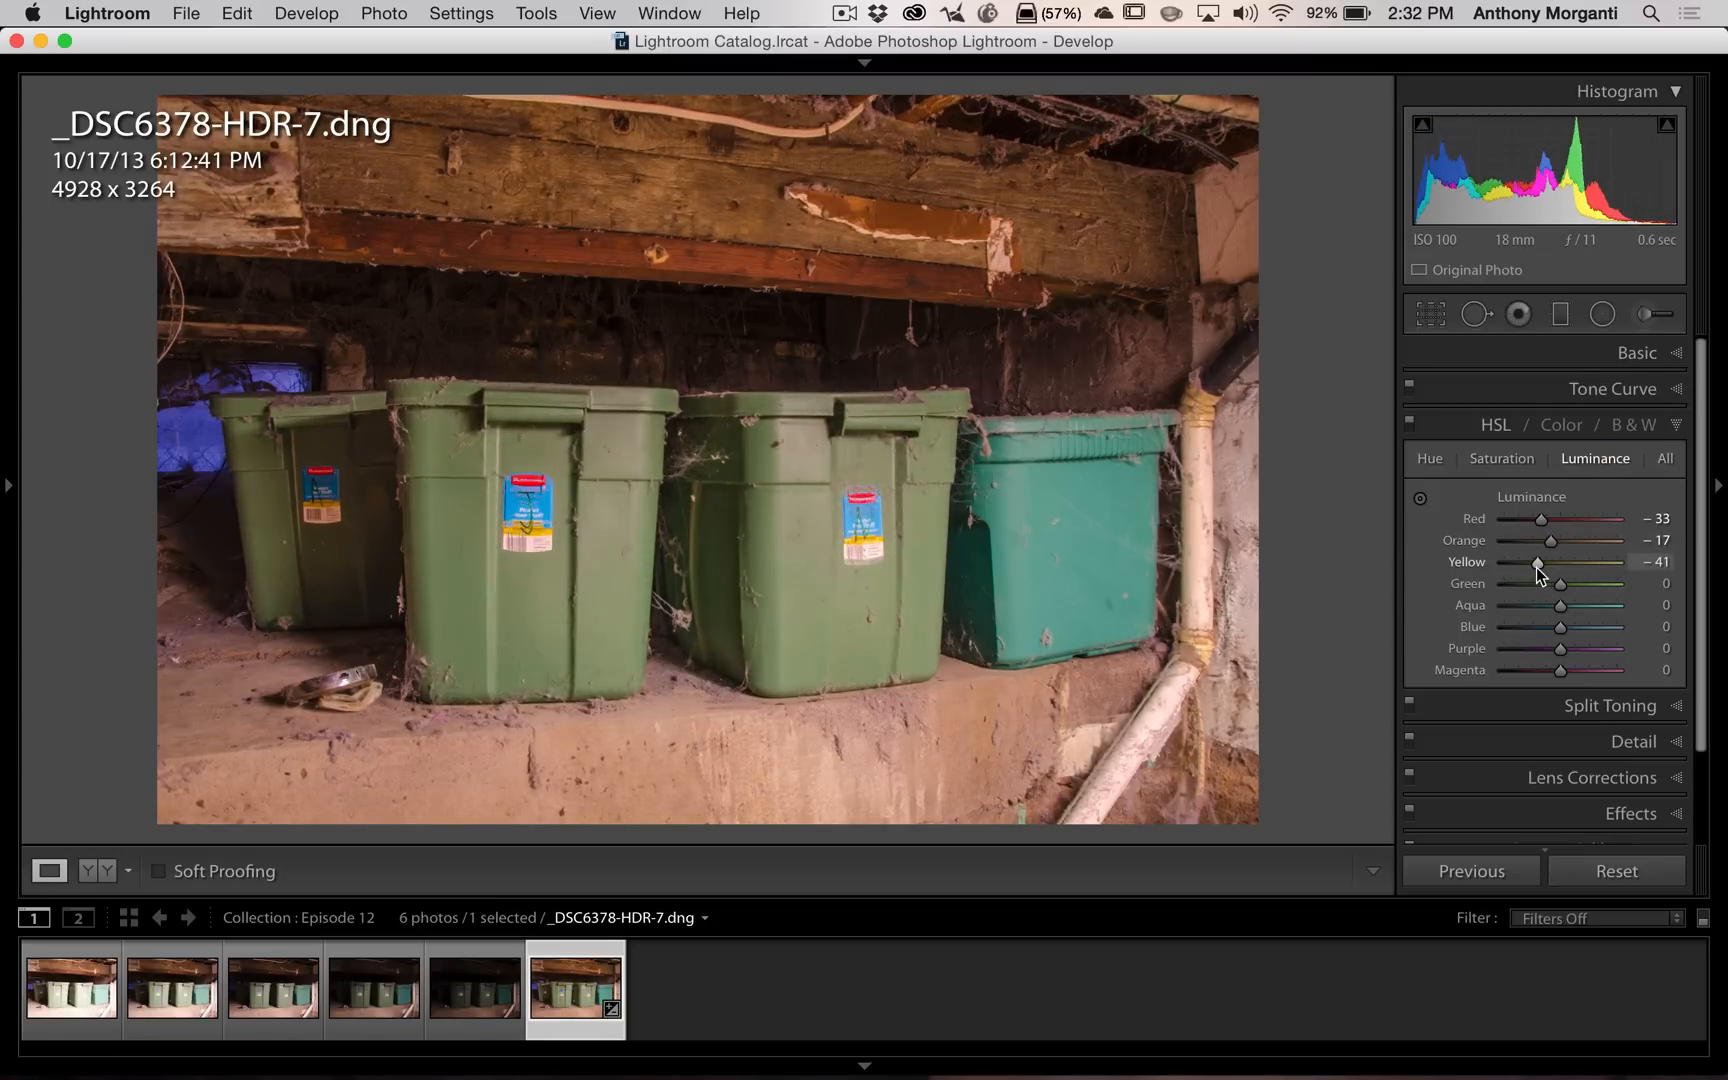
pyautogui.doubleClick(1465, 564)
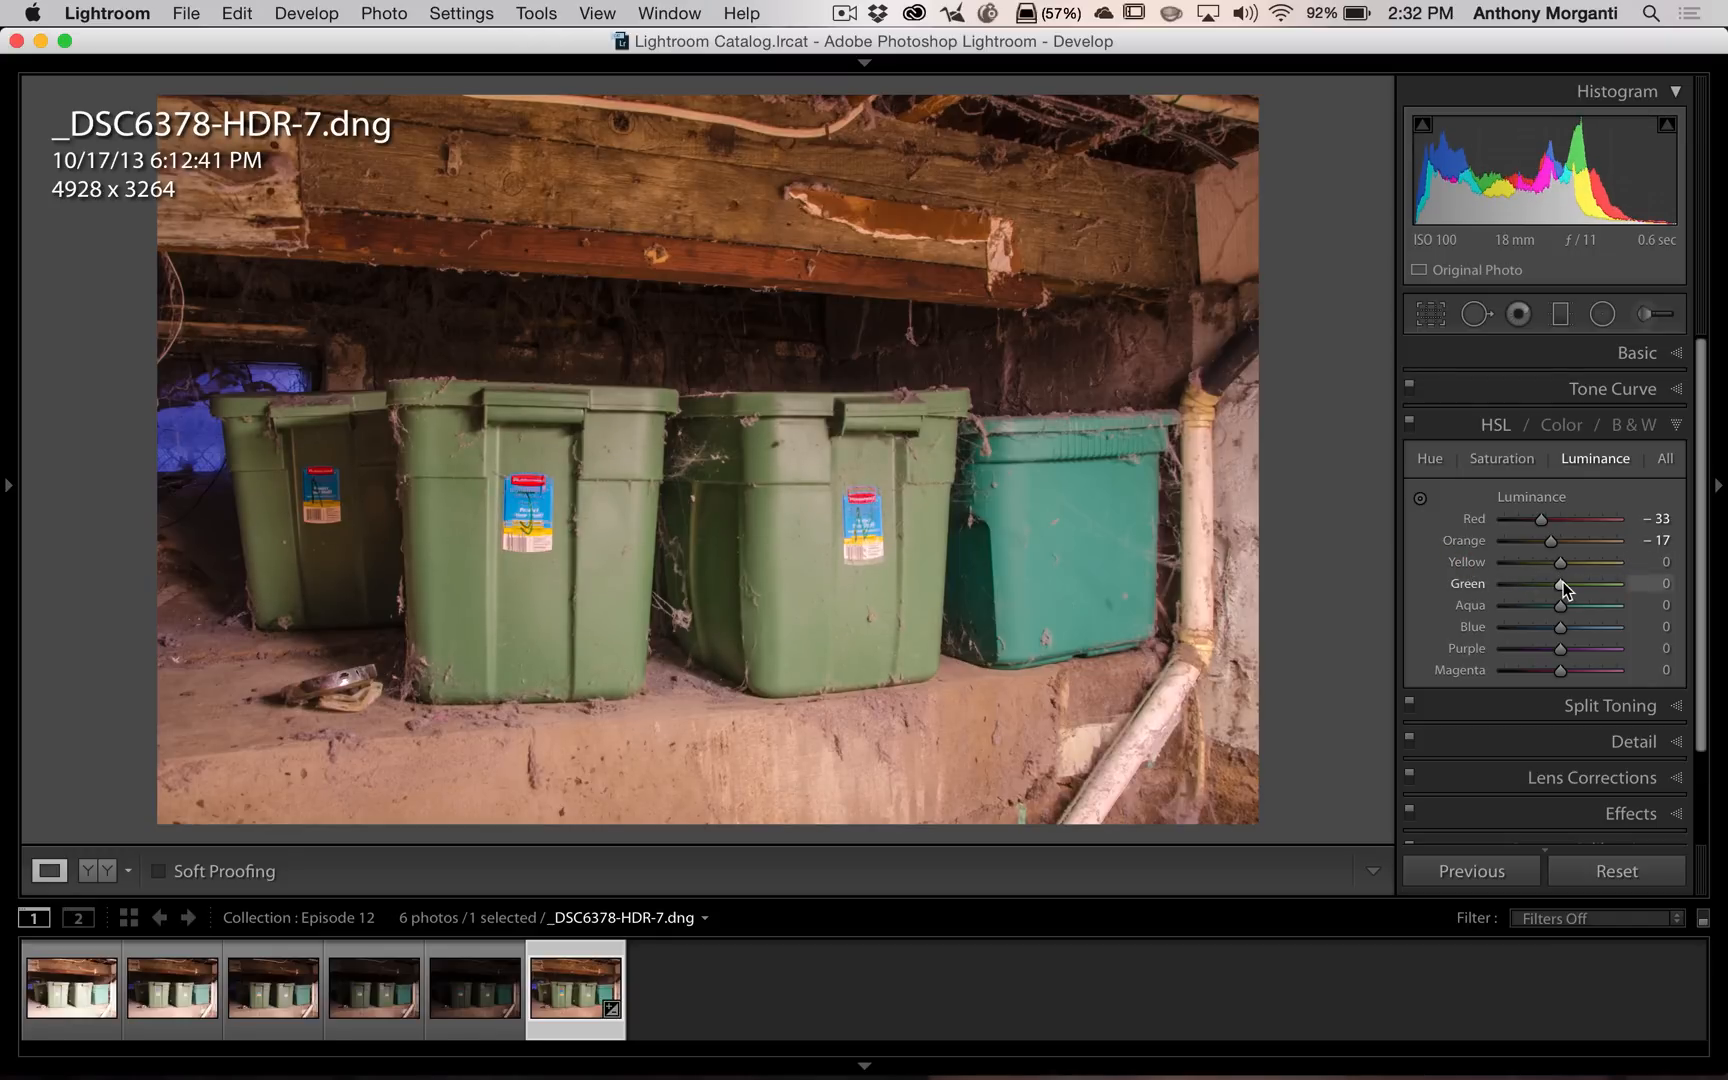
pyautogui.moveTo(1558, 586)
pyautogui.mouseDown()
pyautogui.moveTo(1516, 586)
pyautogui.moveTo(1554, 586)
pyautogui.moveTo(1531, 585)
pyautogui.mouseUp()
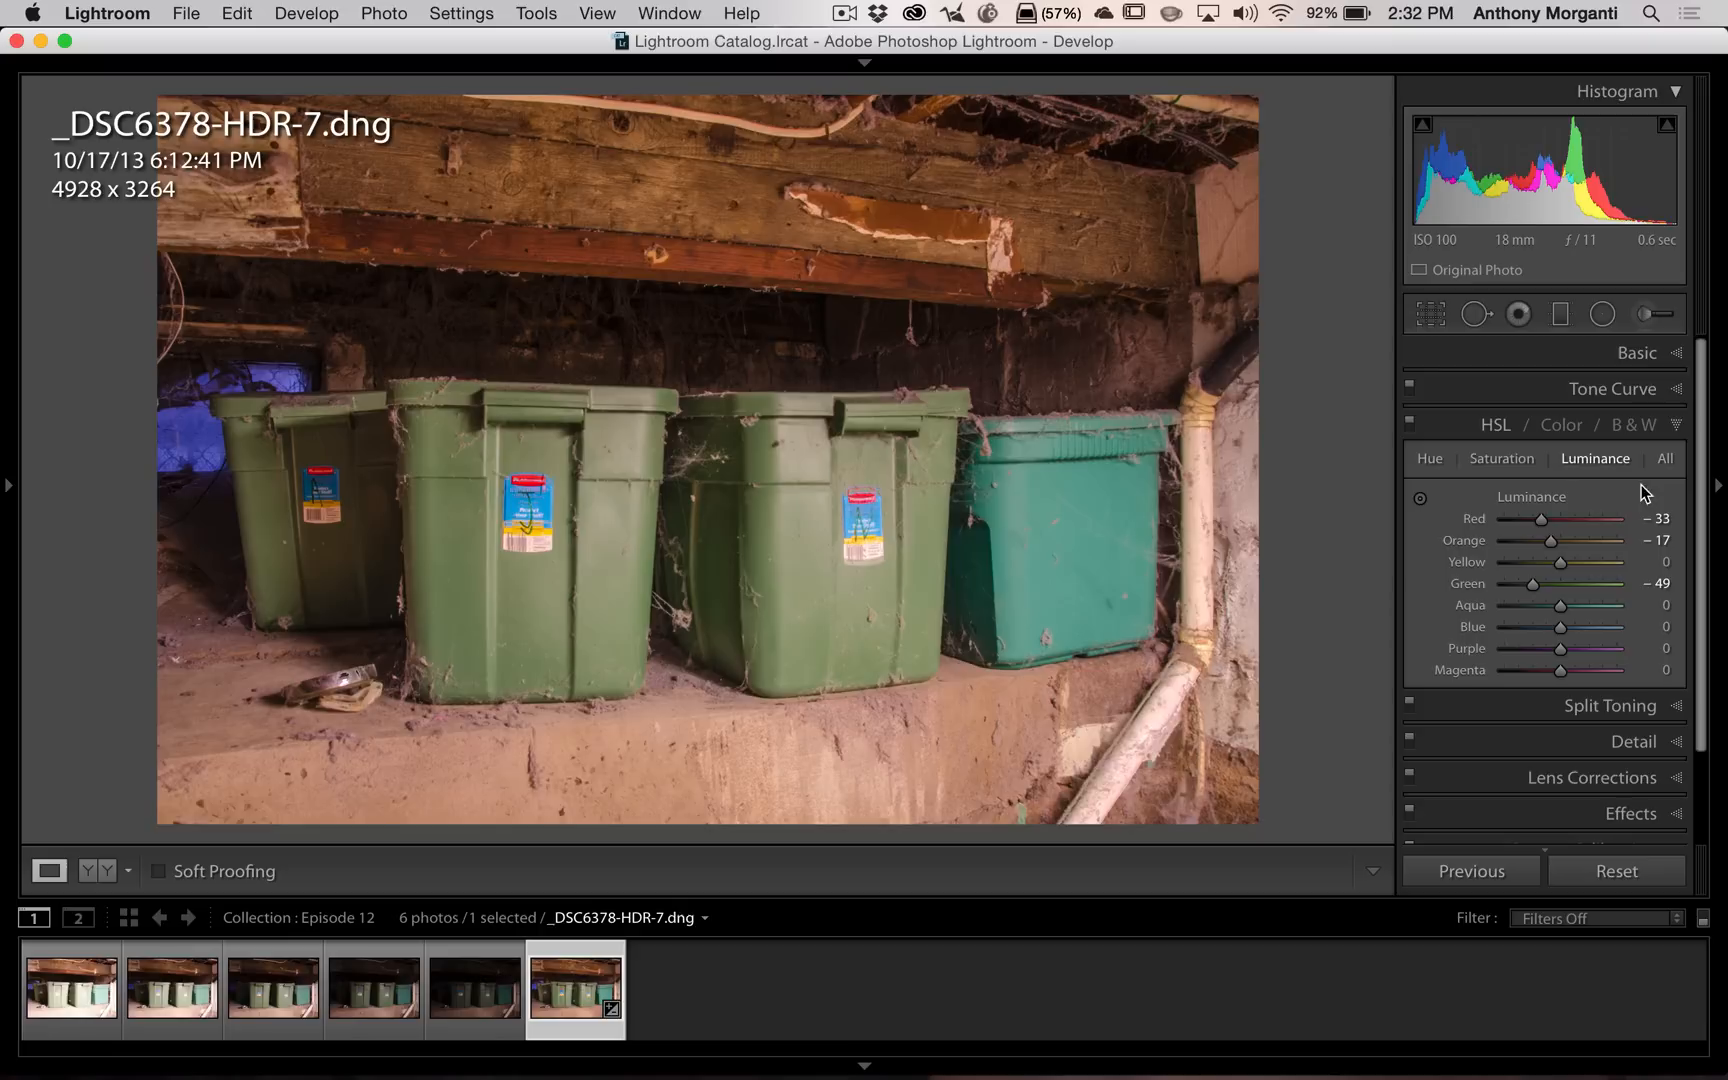
pyautogui.click(1680, 425)
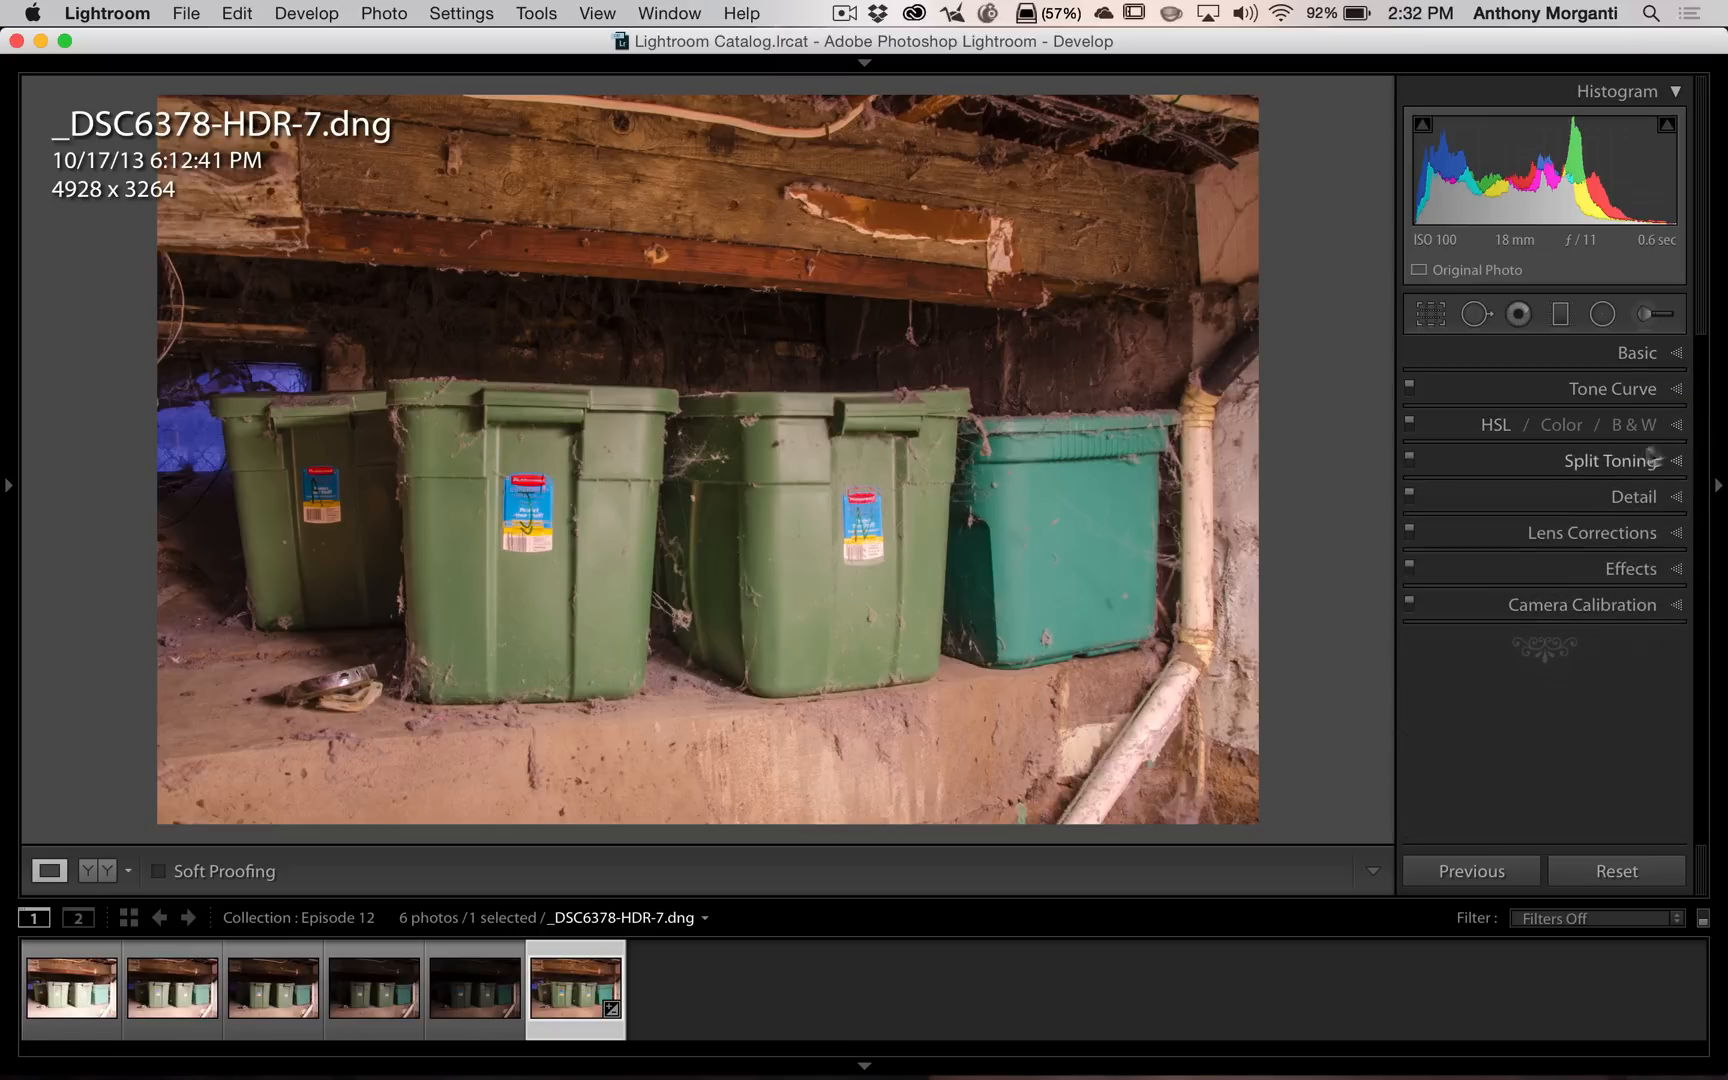
# Step: Set the sharpening amount to 73 and inspect the wooden beams and the dark area behind the bins up close
pyautogui.click(1615, 497)
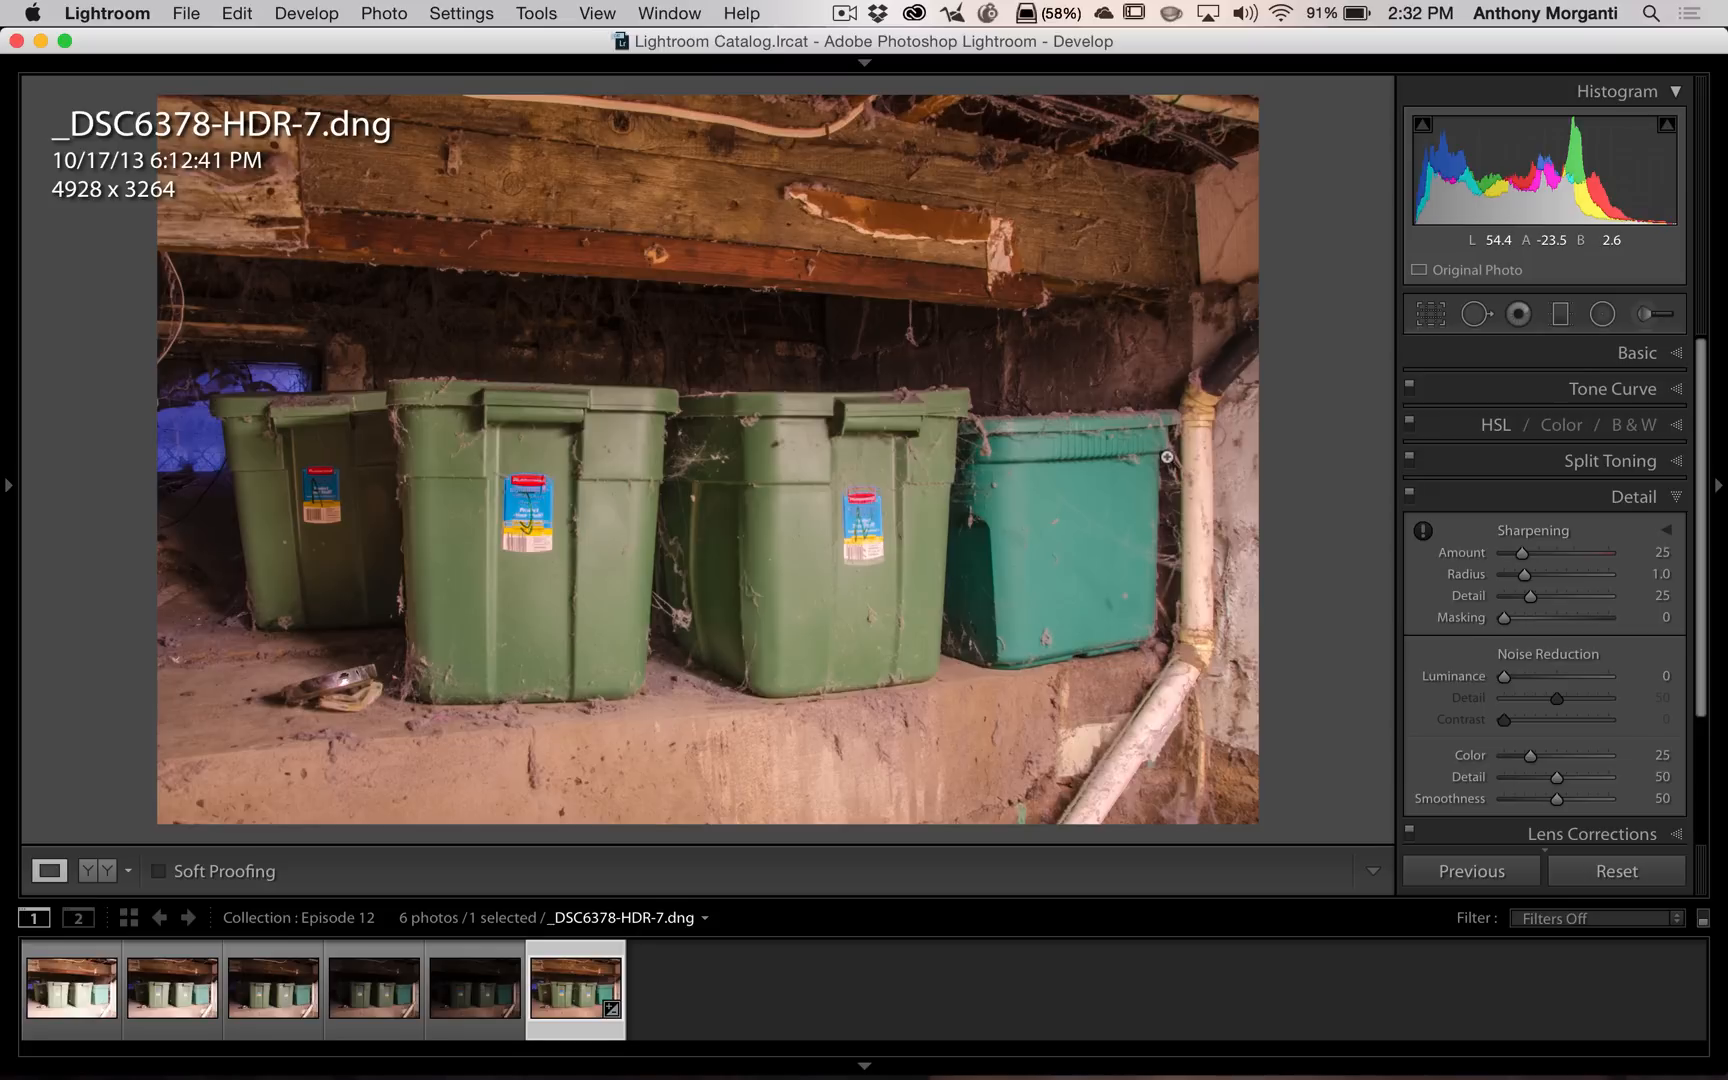
pyautogui.click(1555, 551)
pyautogui.click(1554, 553)
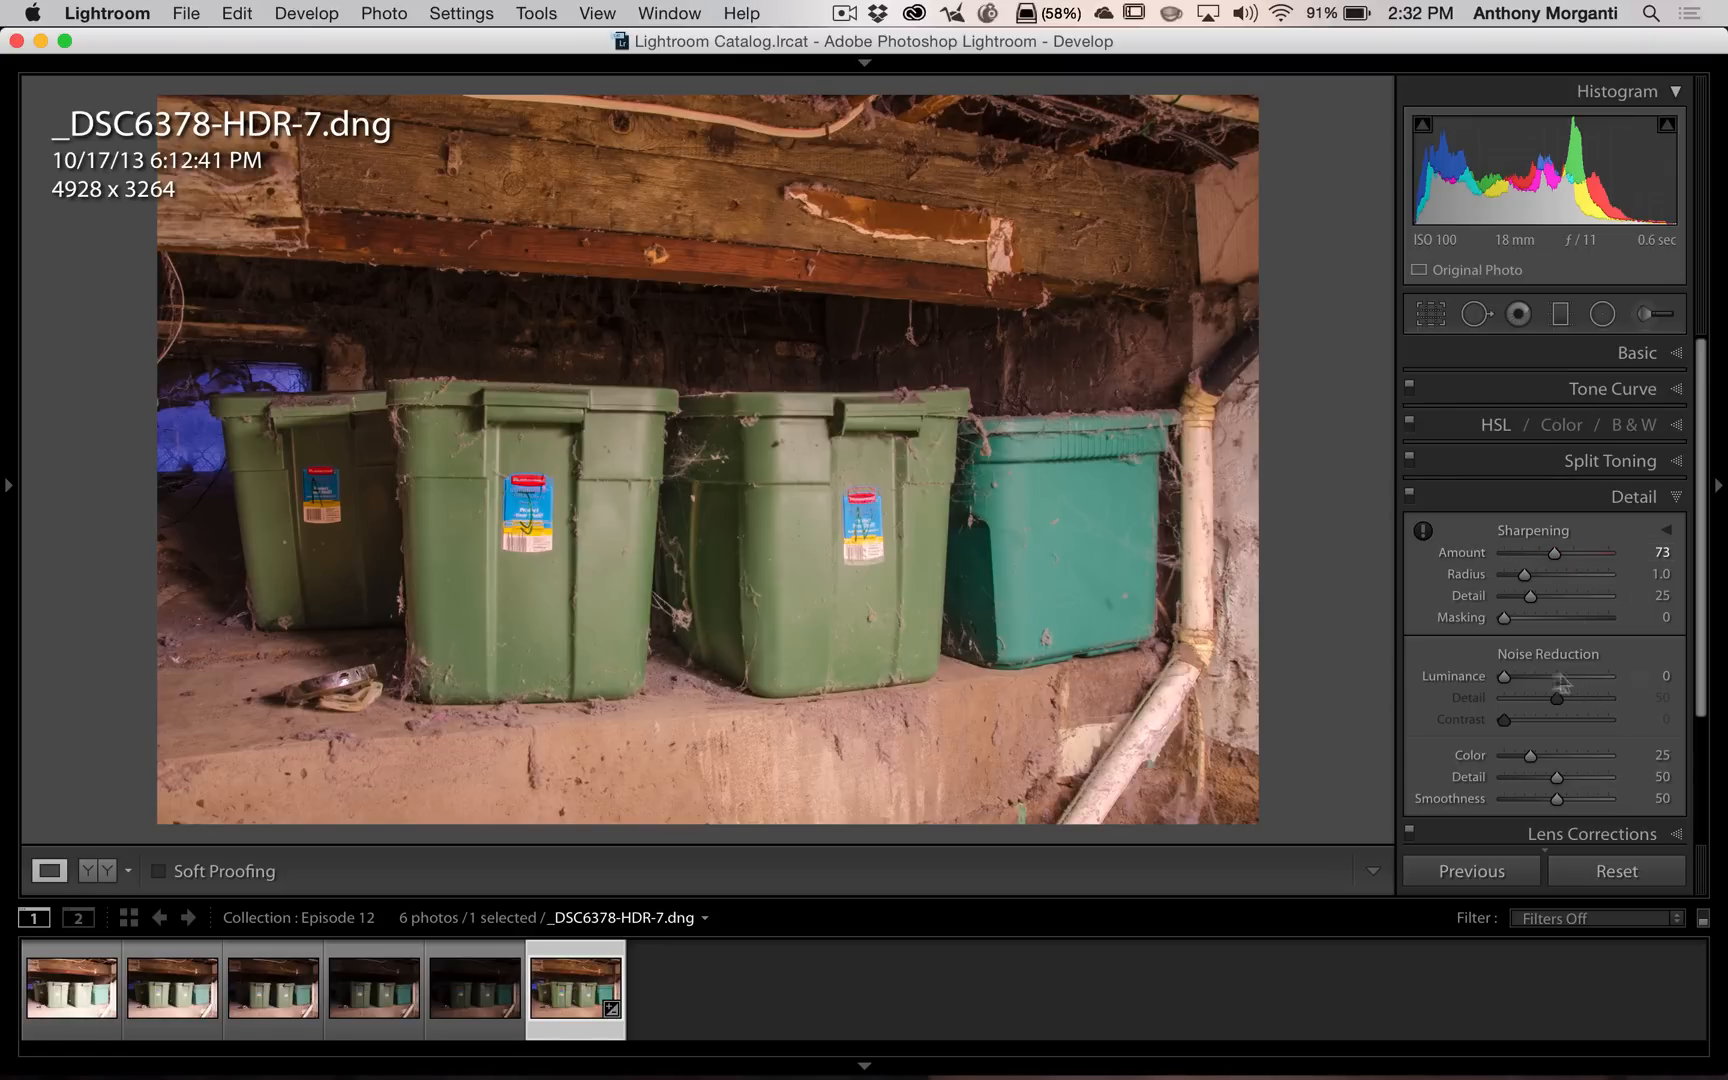
pyautogui.click(848, 493)
pyautogui.moveTo(768, 373); pyautogui.dragTo(1312, 700)
pyautogui.moveTo(837, 459); pyautogui.dragTo(1060, 553)
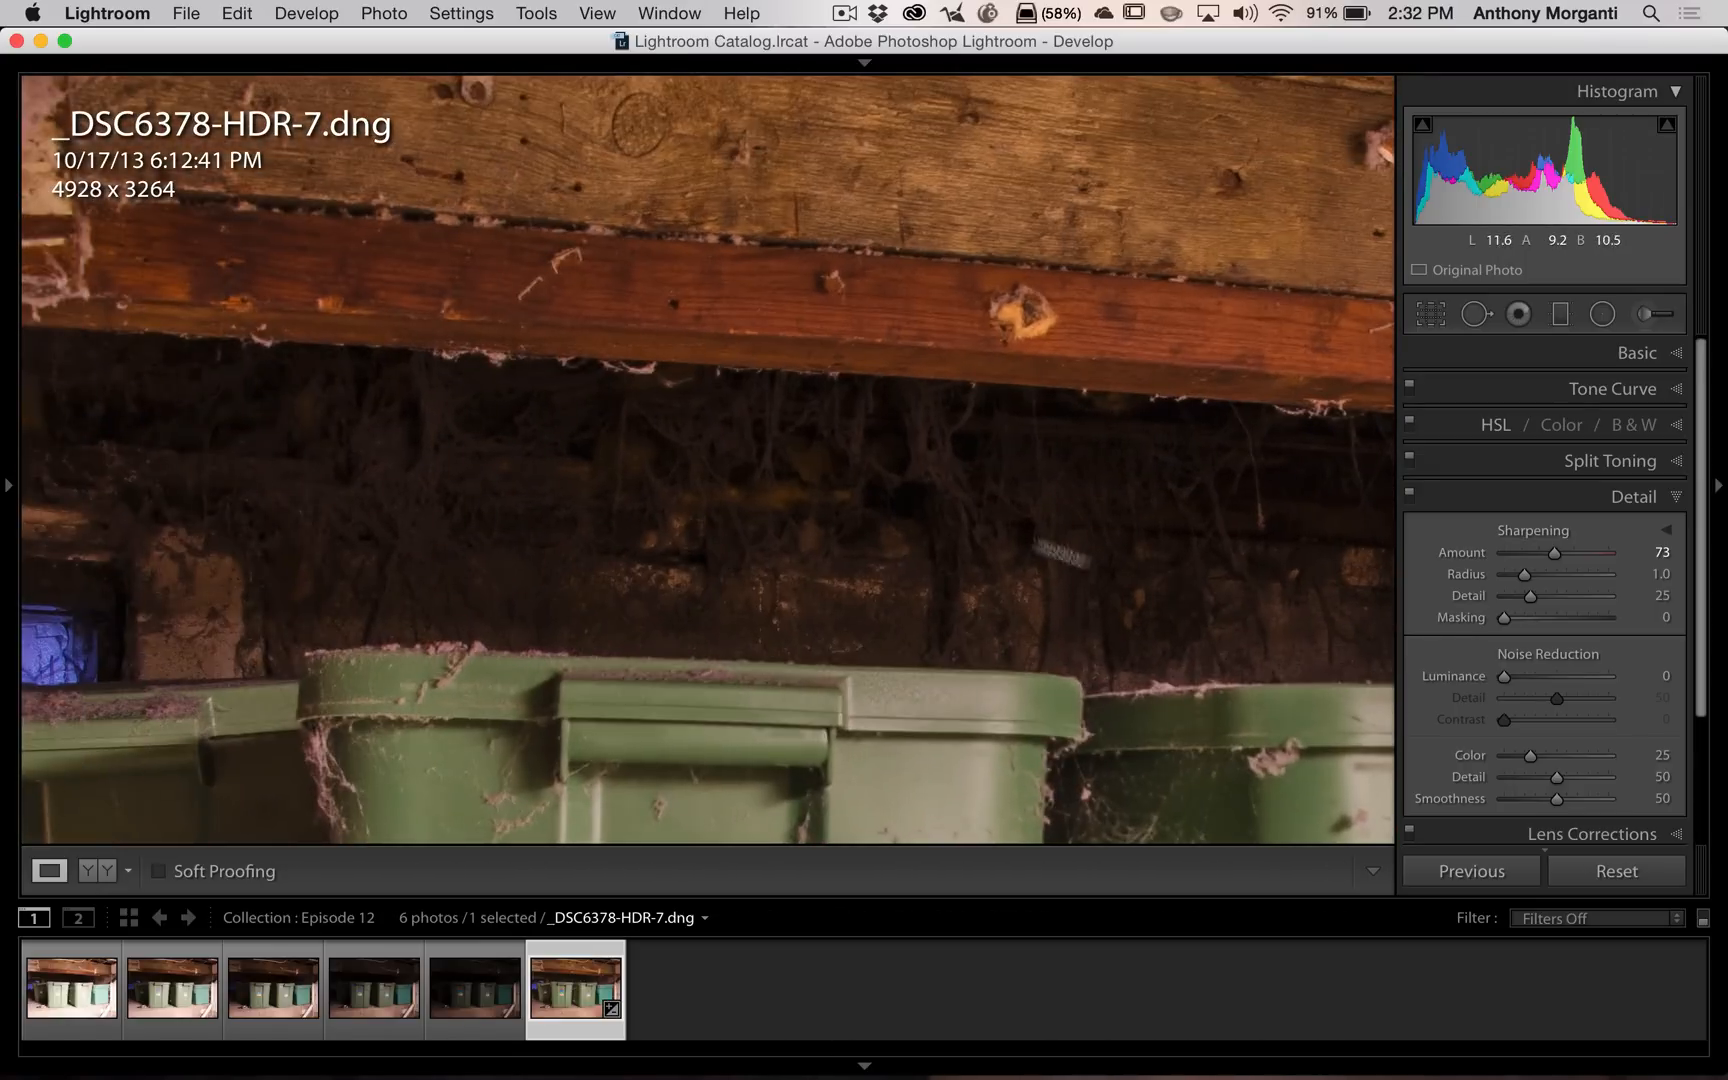
pyautogui.moveTo(864, 316); pyautogui.dragTo(890, 440)
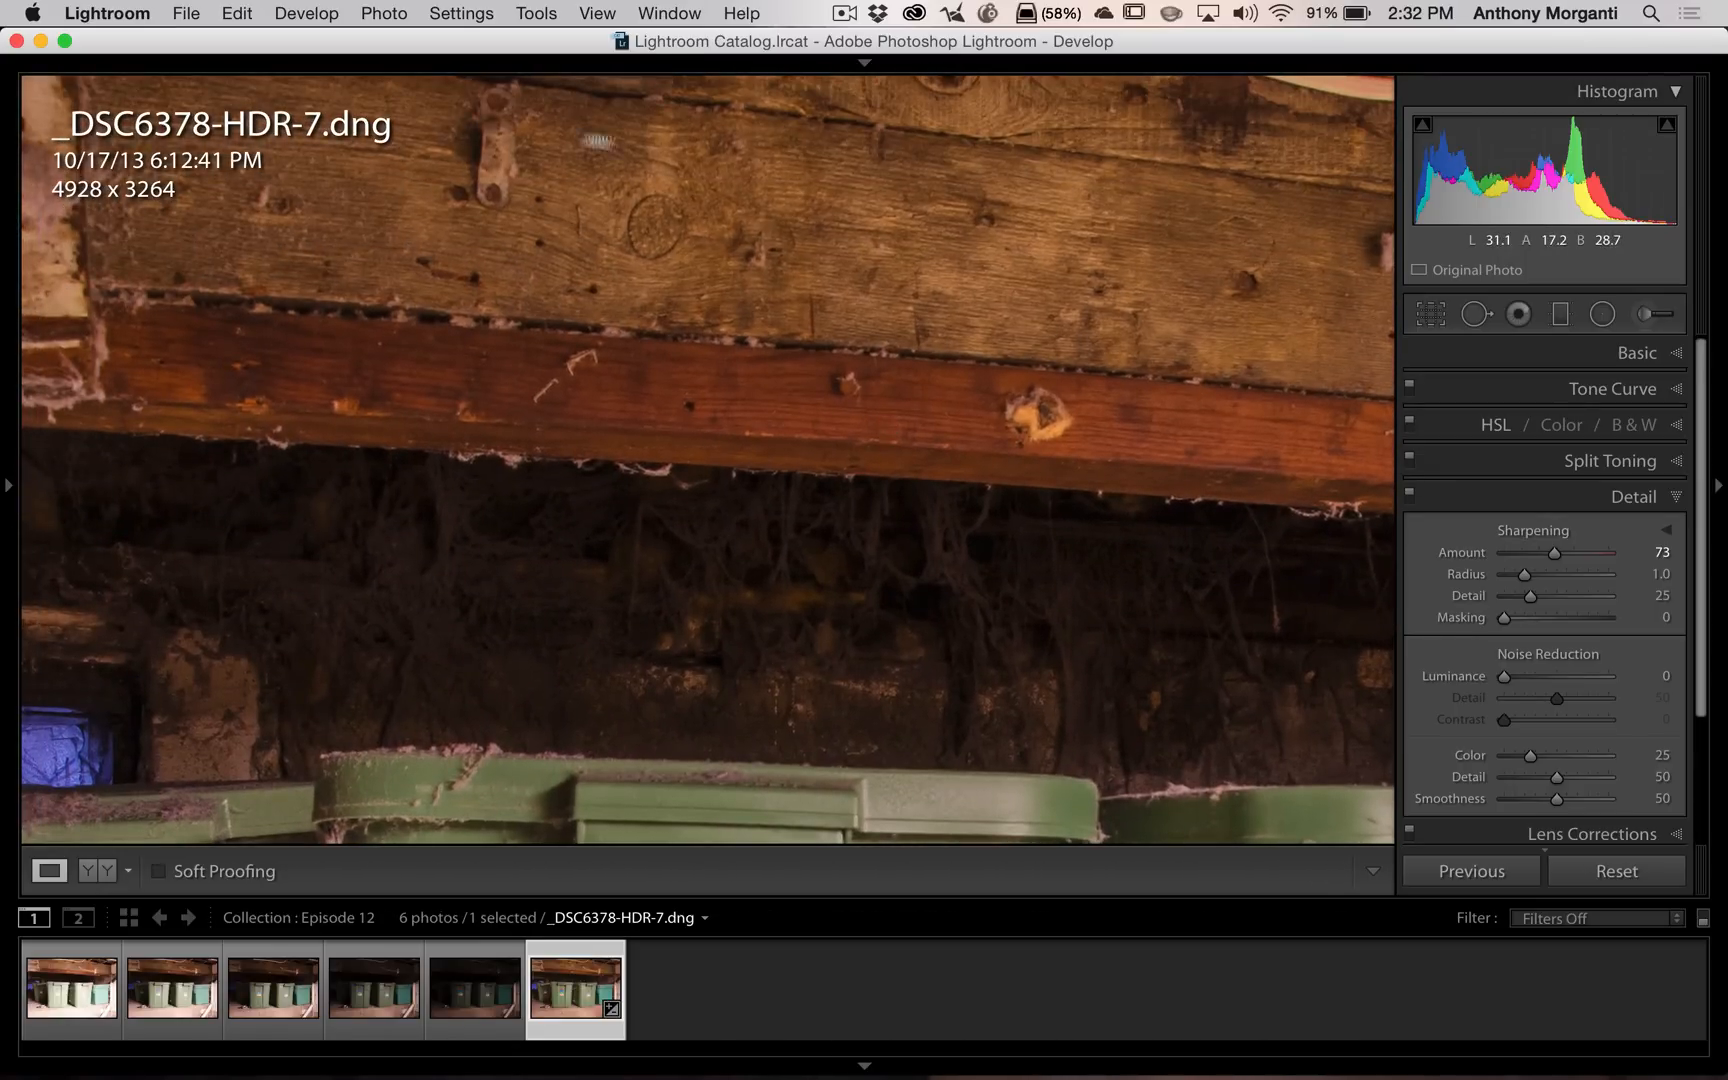
pyautogui.click(470, 327)
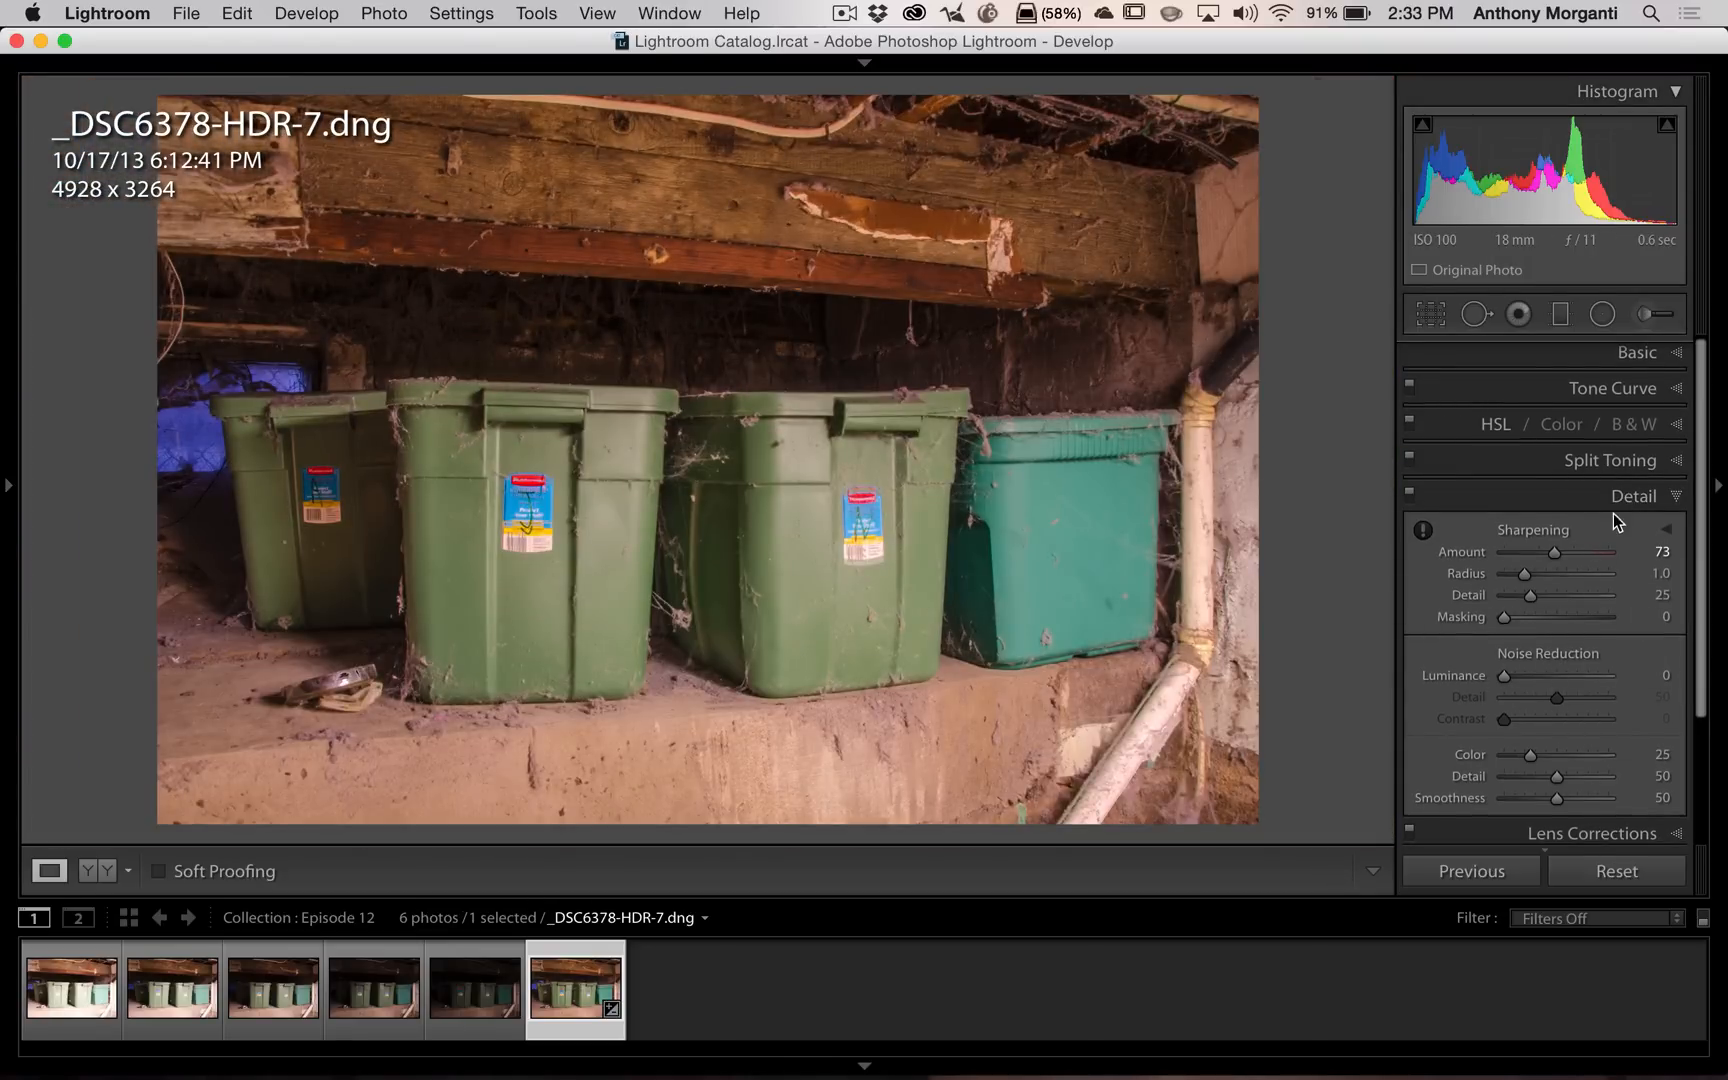
pyautogui.click(1624, 498)
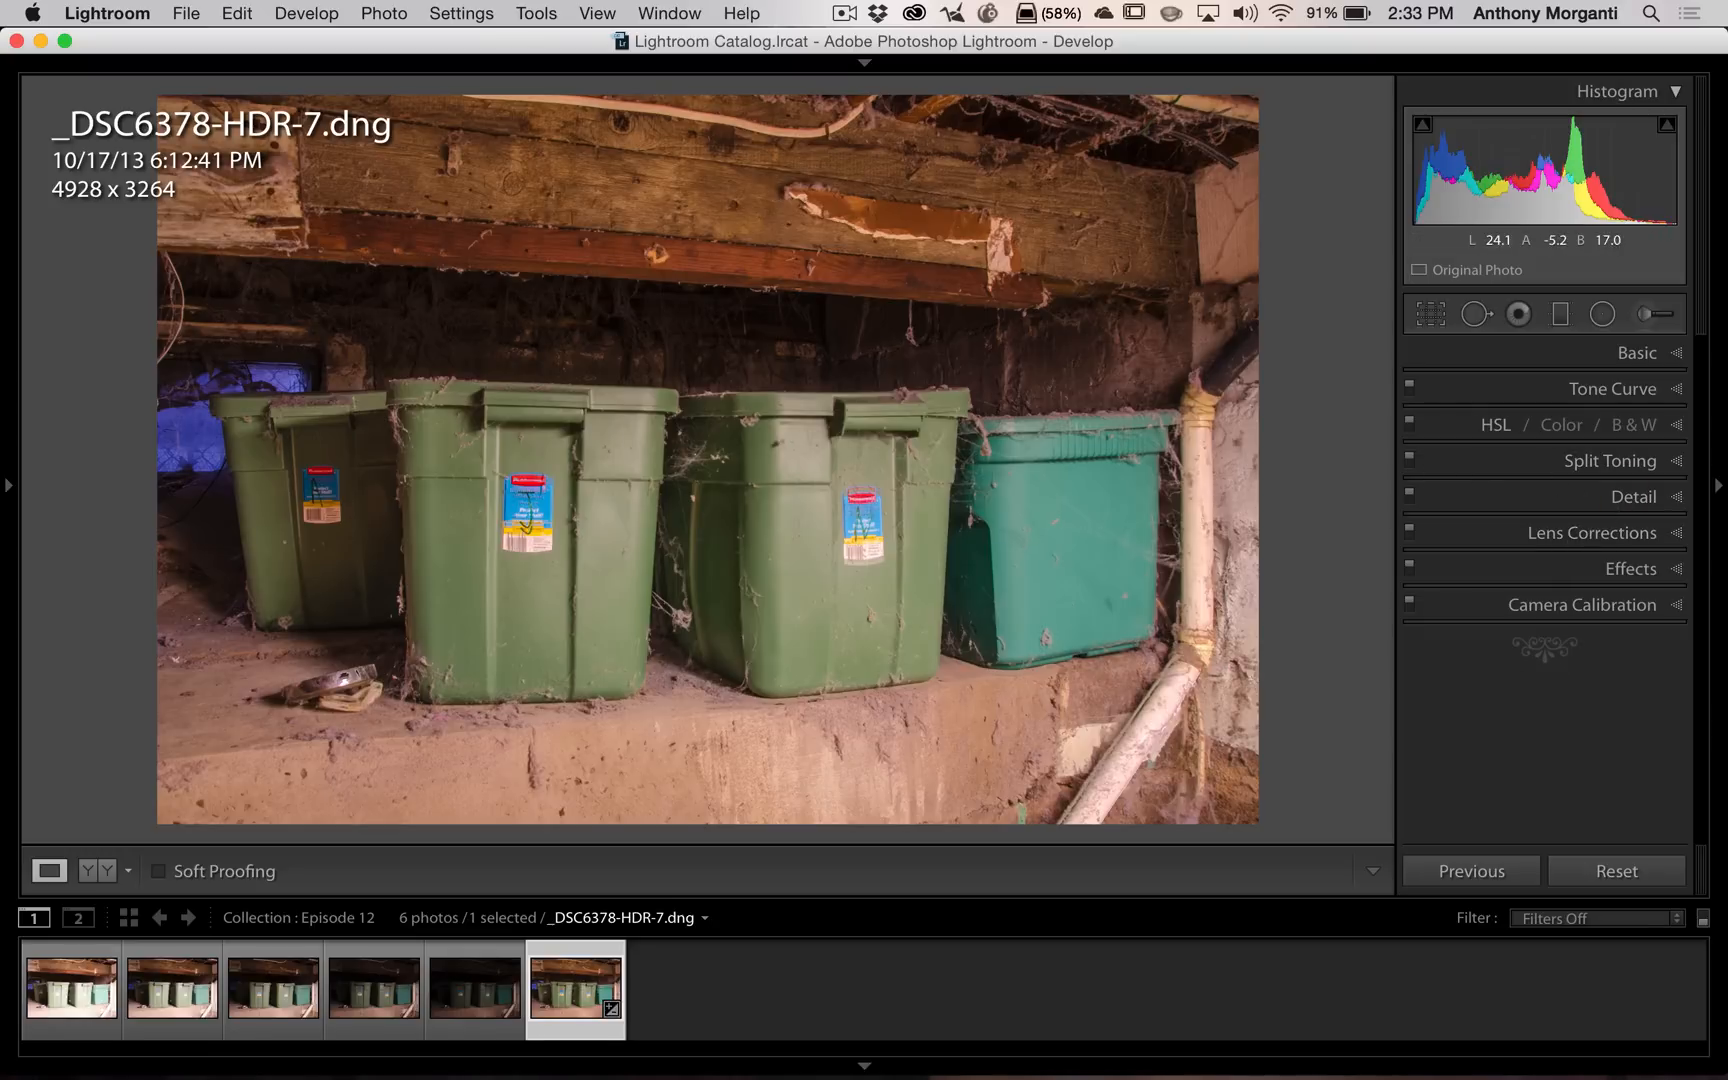
# Step: Enable the lens profile corrections for the HDR image, switching them off and on again to compare the distortion
pyautogui.click(1592, 534)
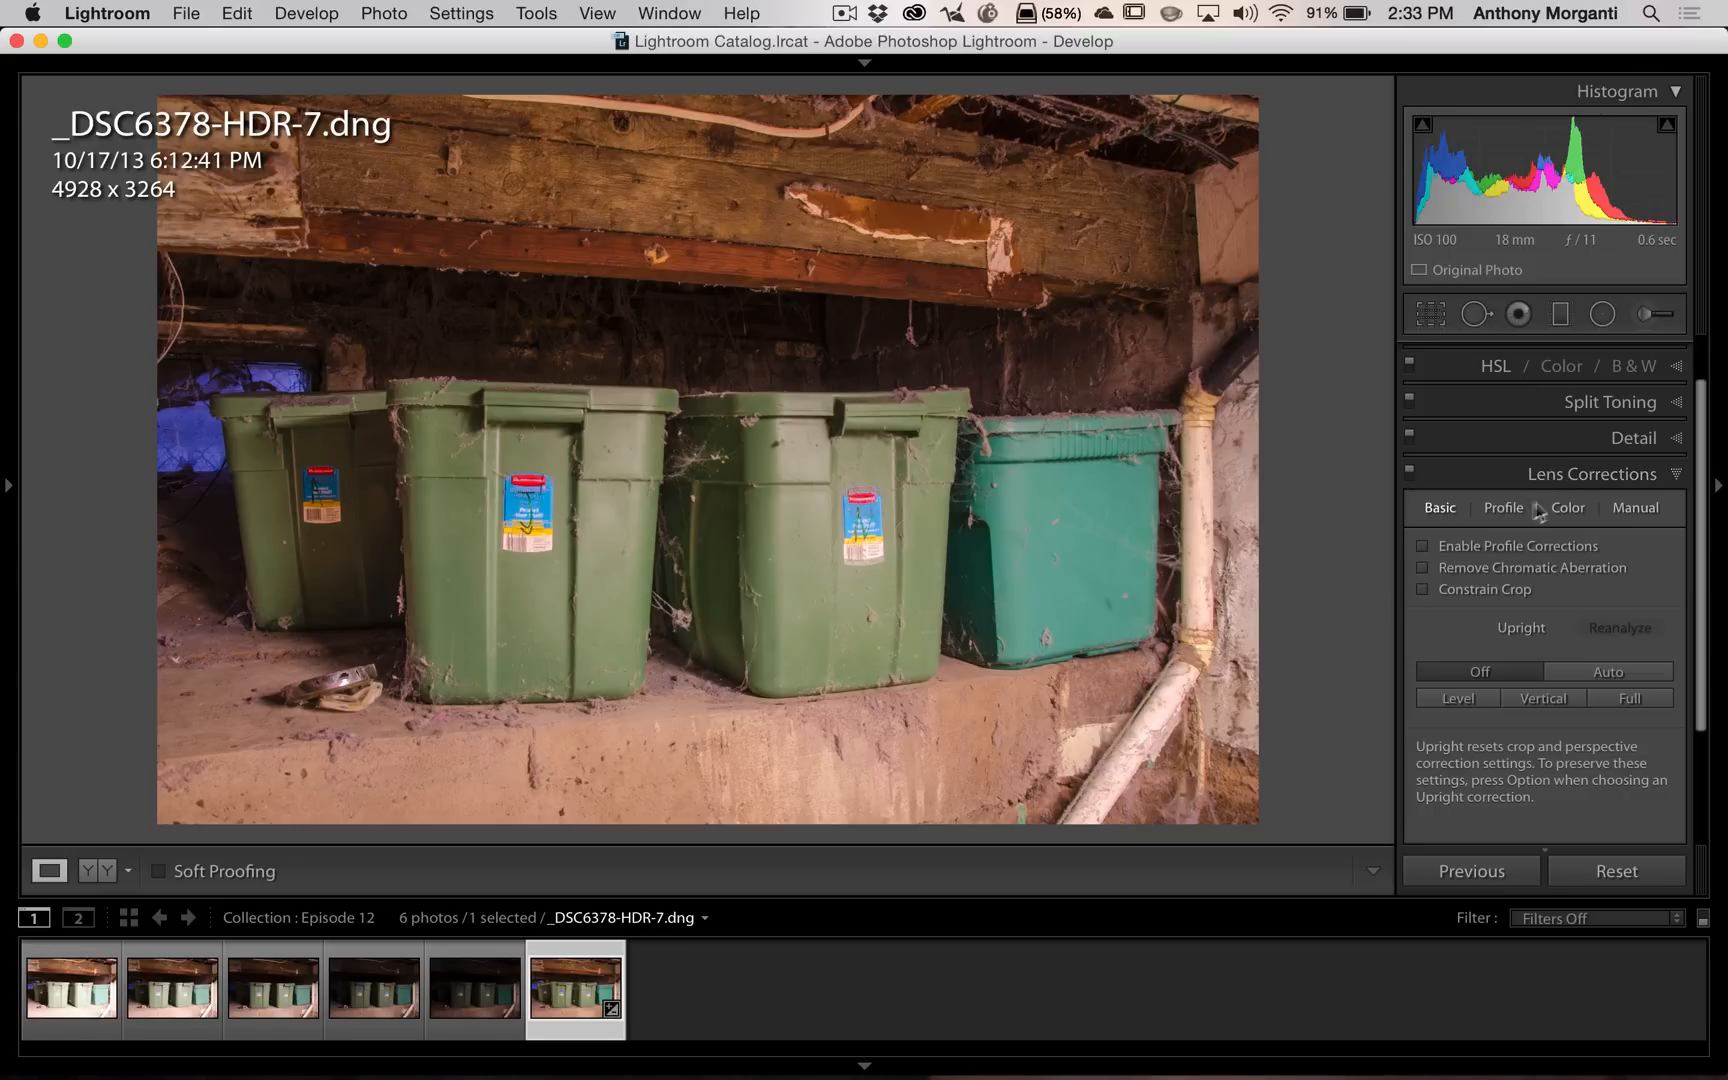
pyautogui.click(1504, 508)
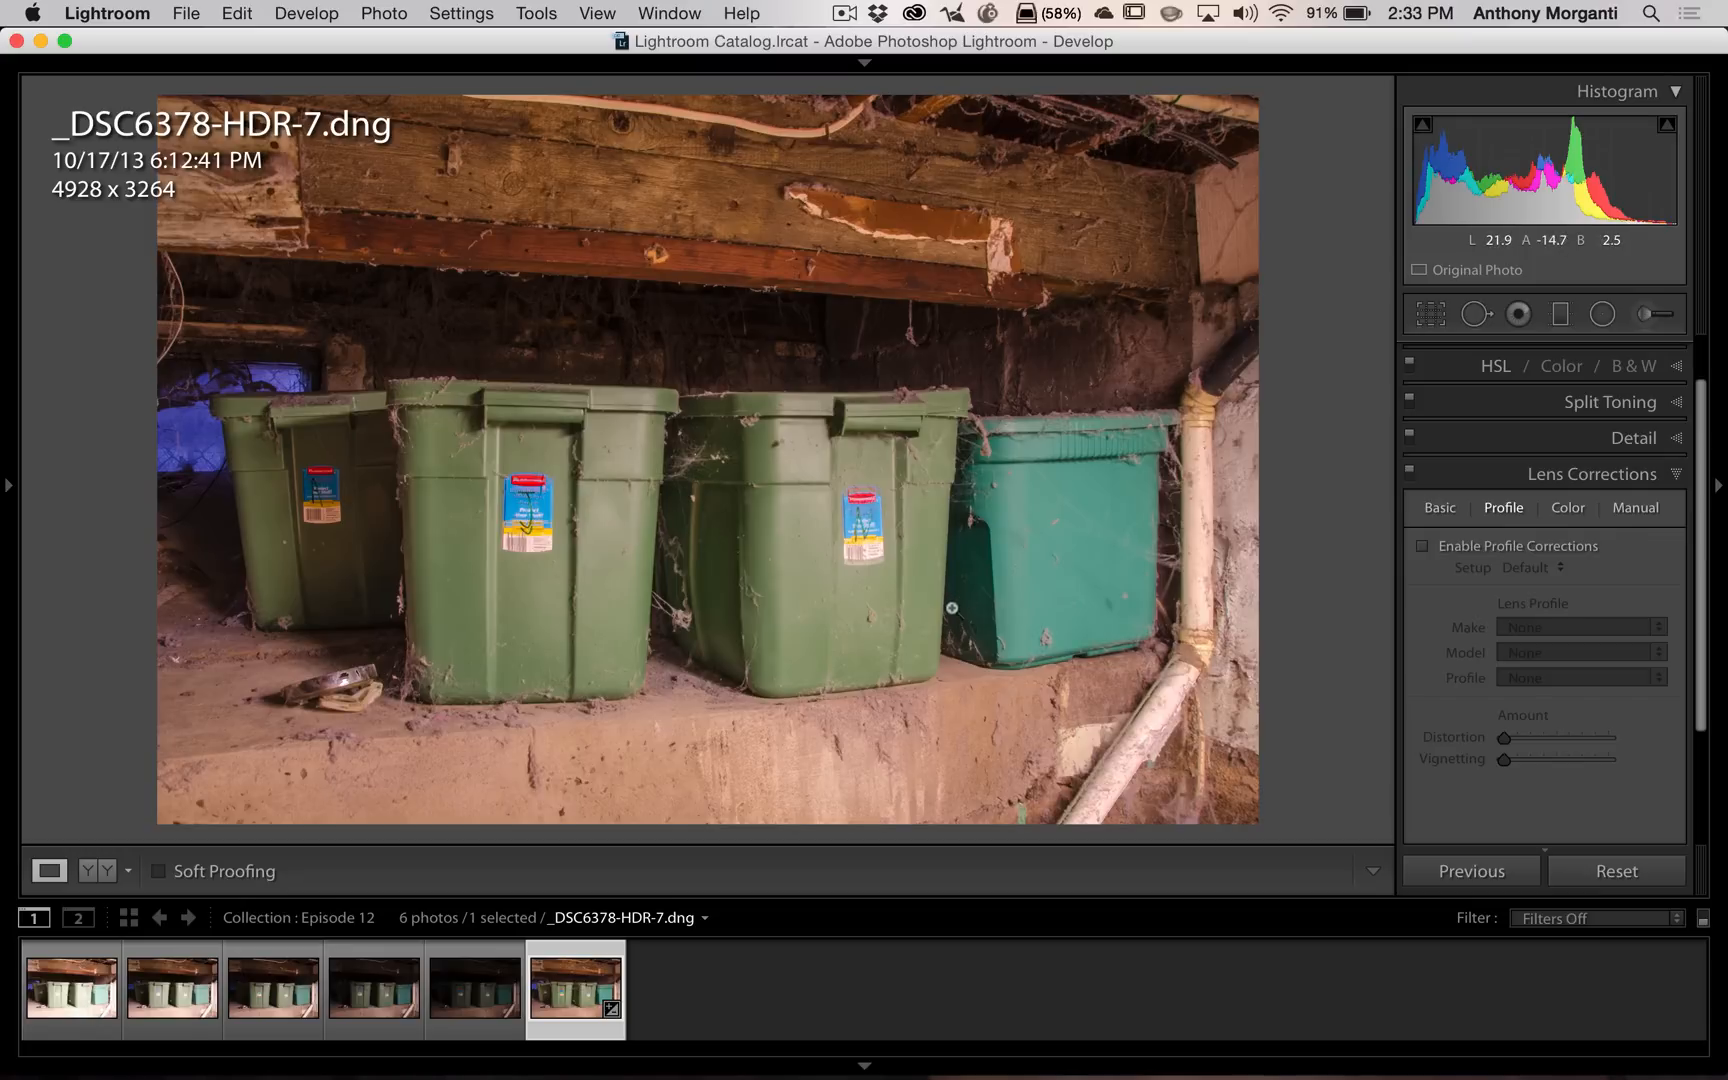
pyautogui.click(1424, 546)
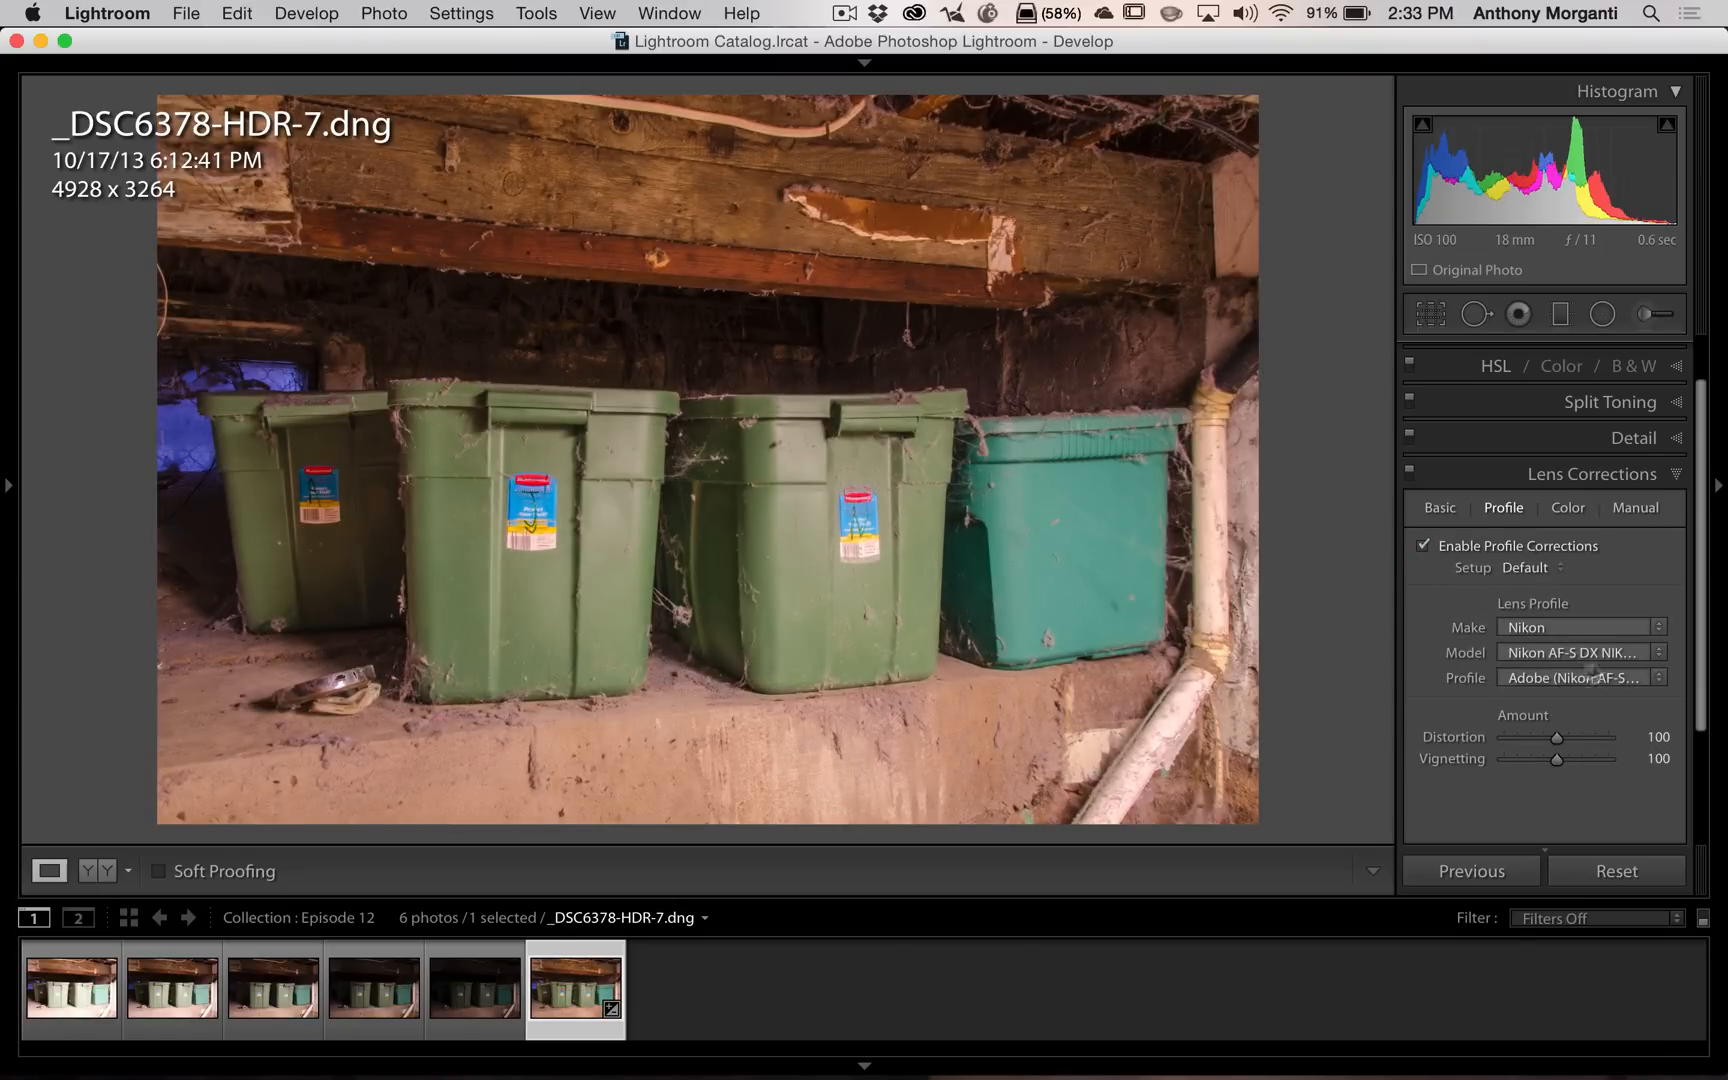
pyautogui.click(1424, 546)
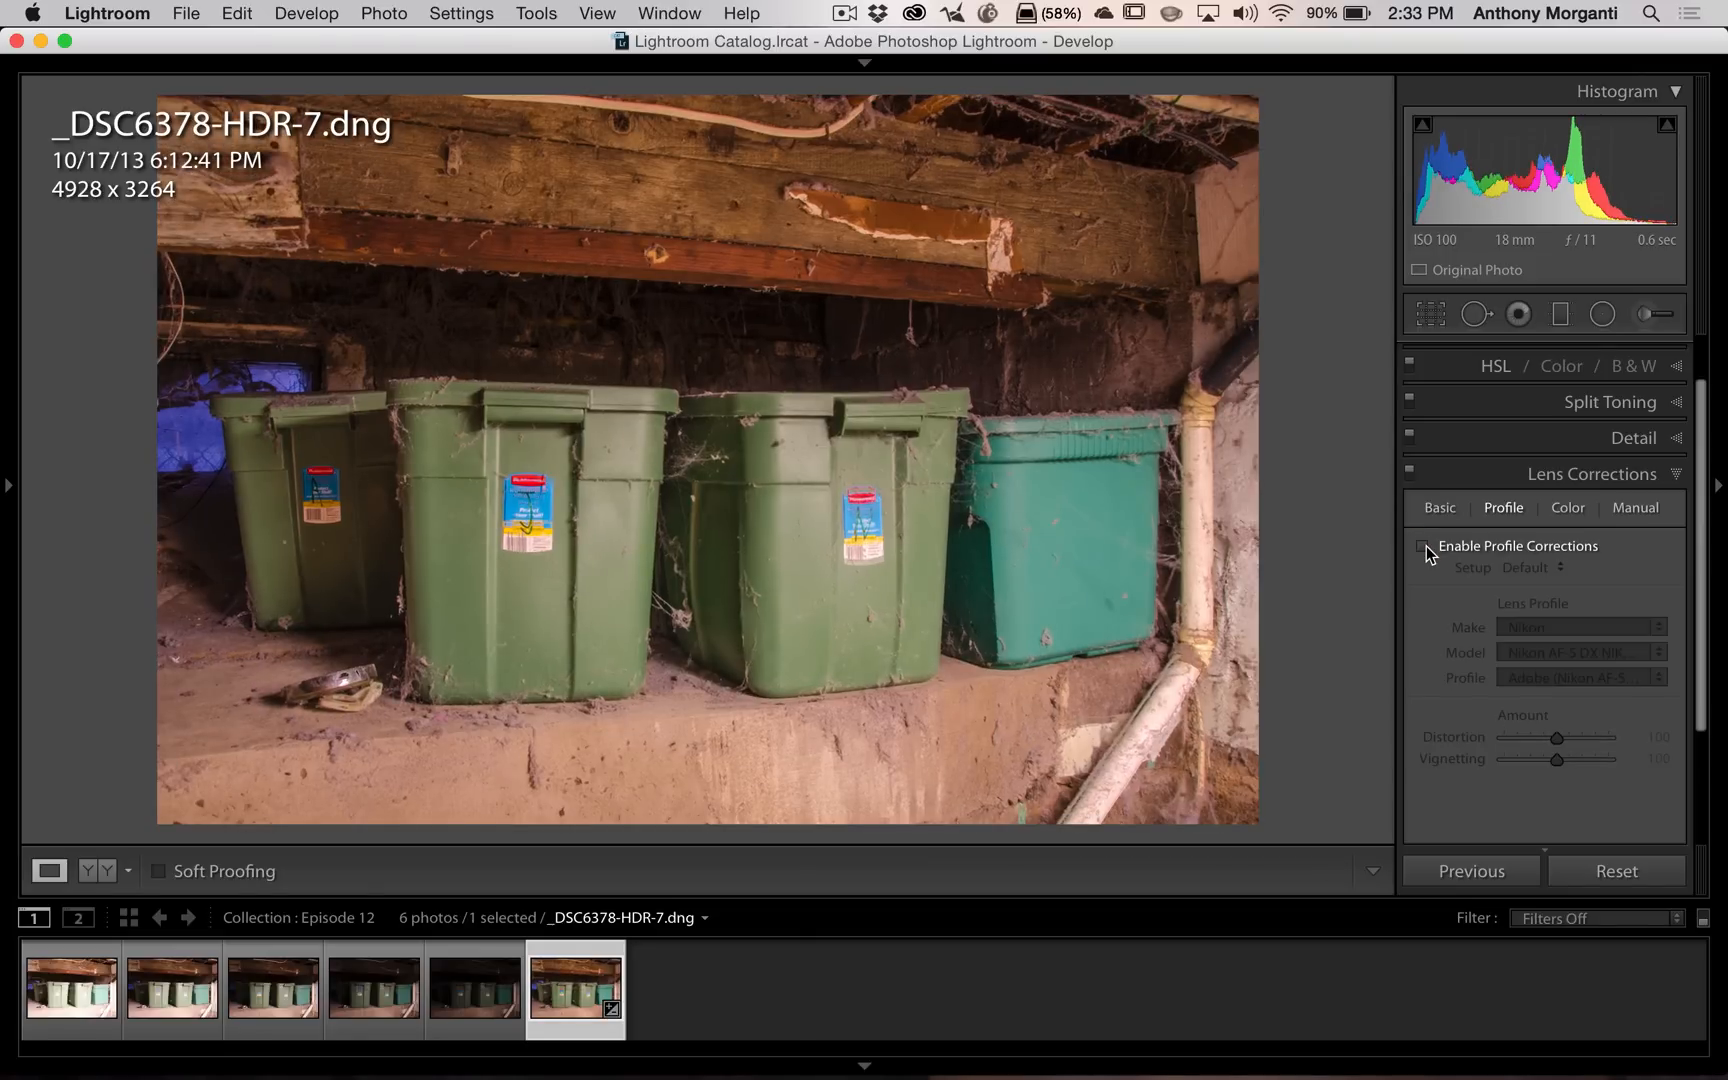
pyautogui.click(1424, 546)
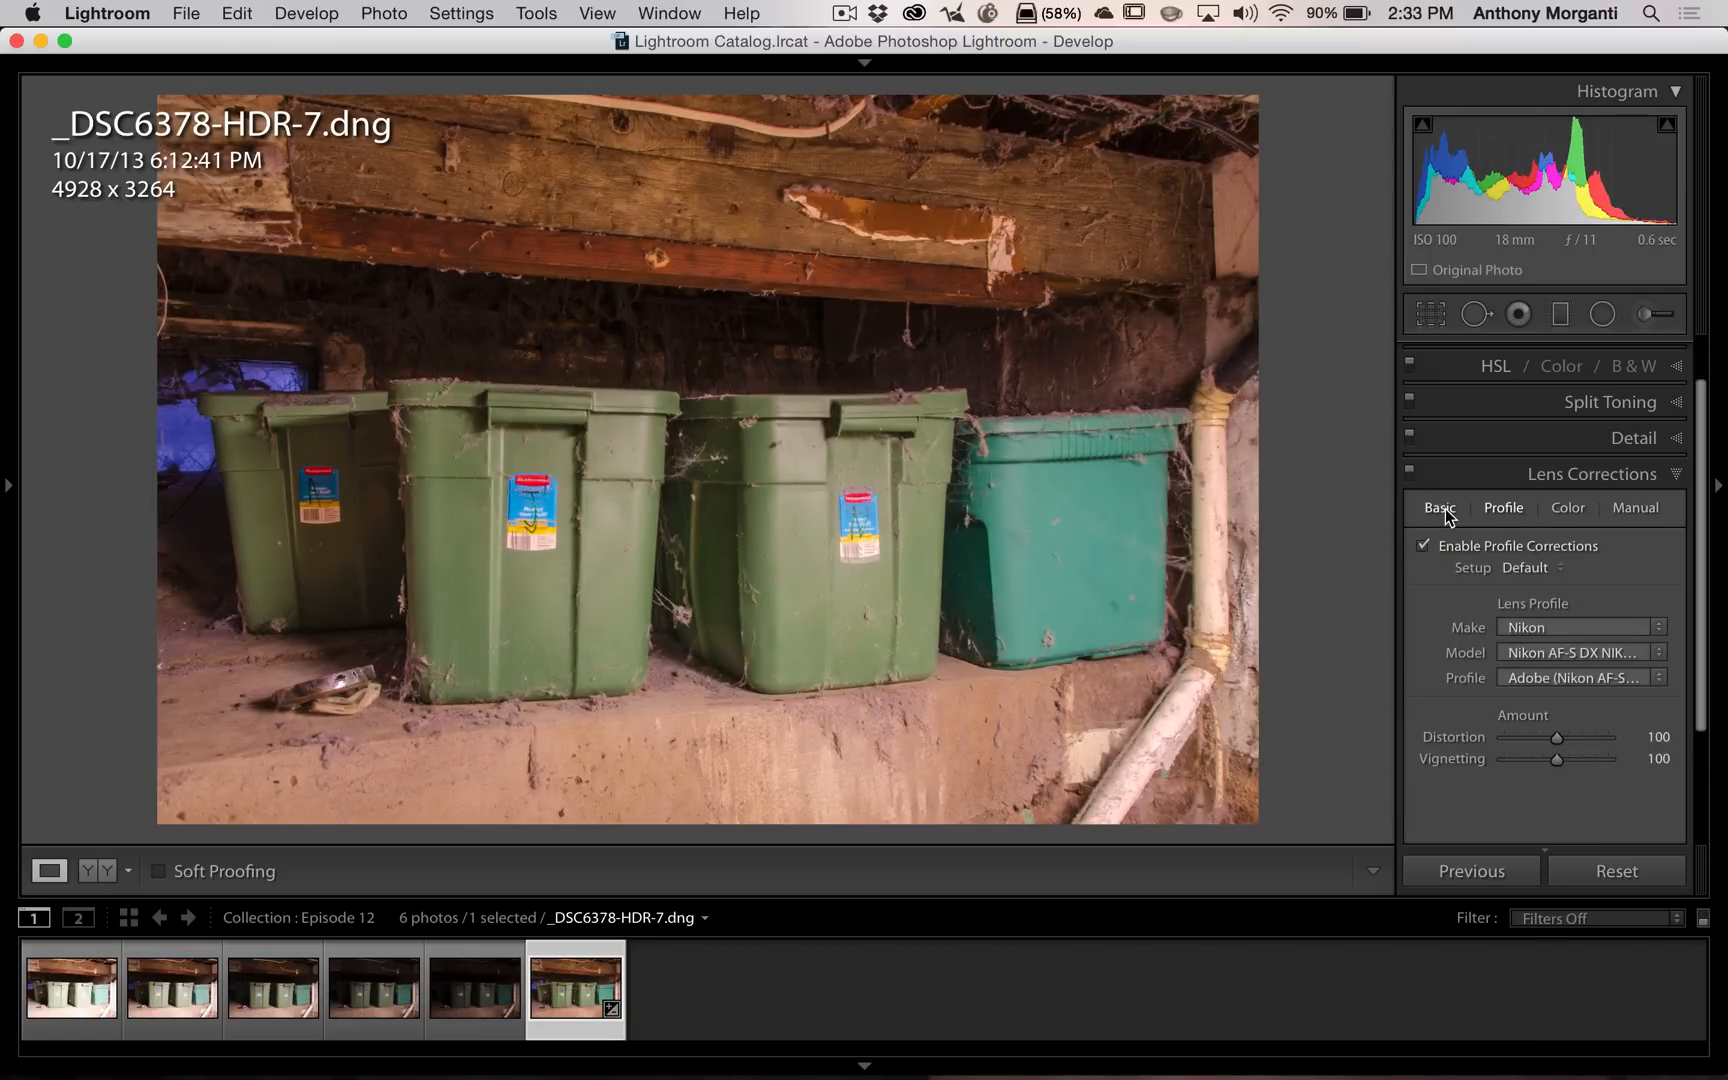
# Step: Enable the removal of chromatic aberration in the basic lens corrections
pyautogui.click(1440, 508)
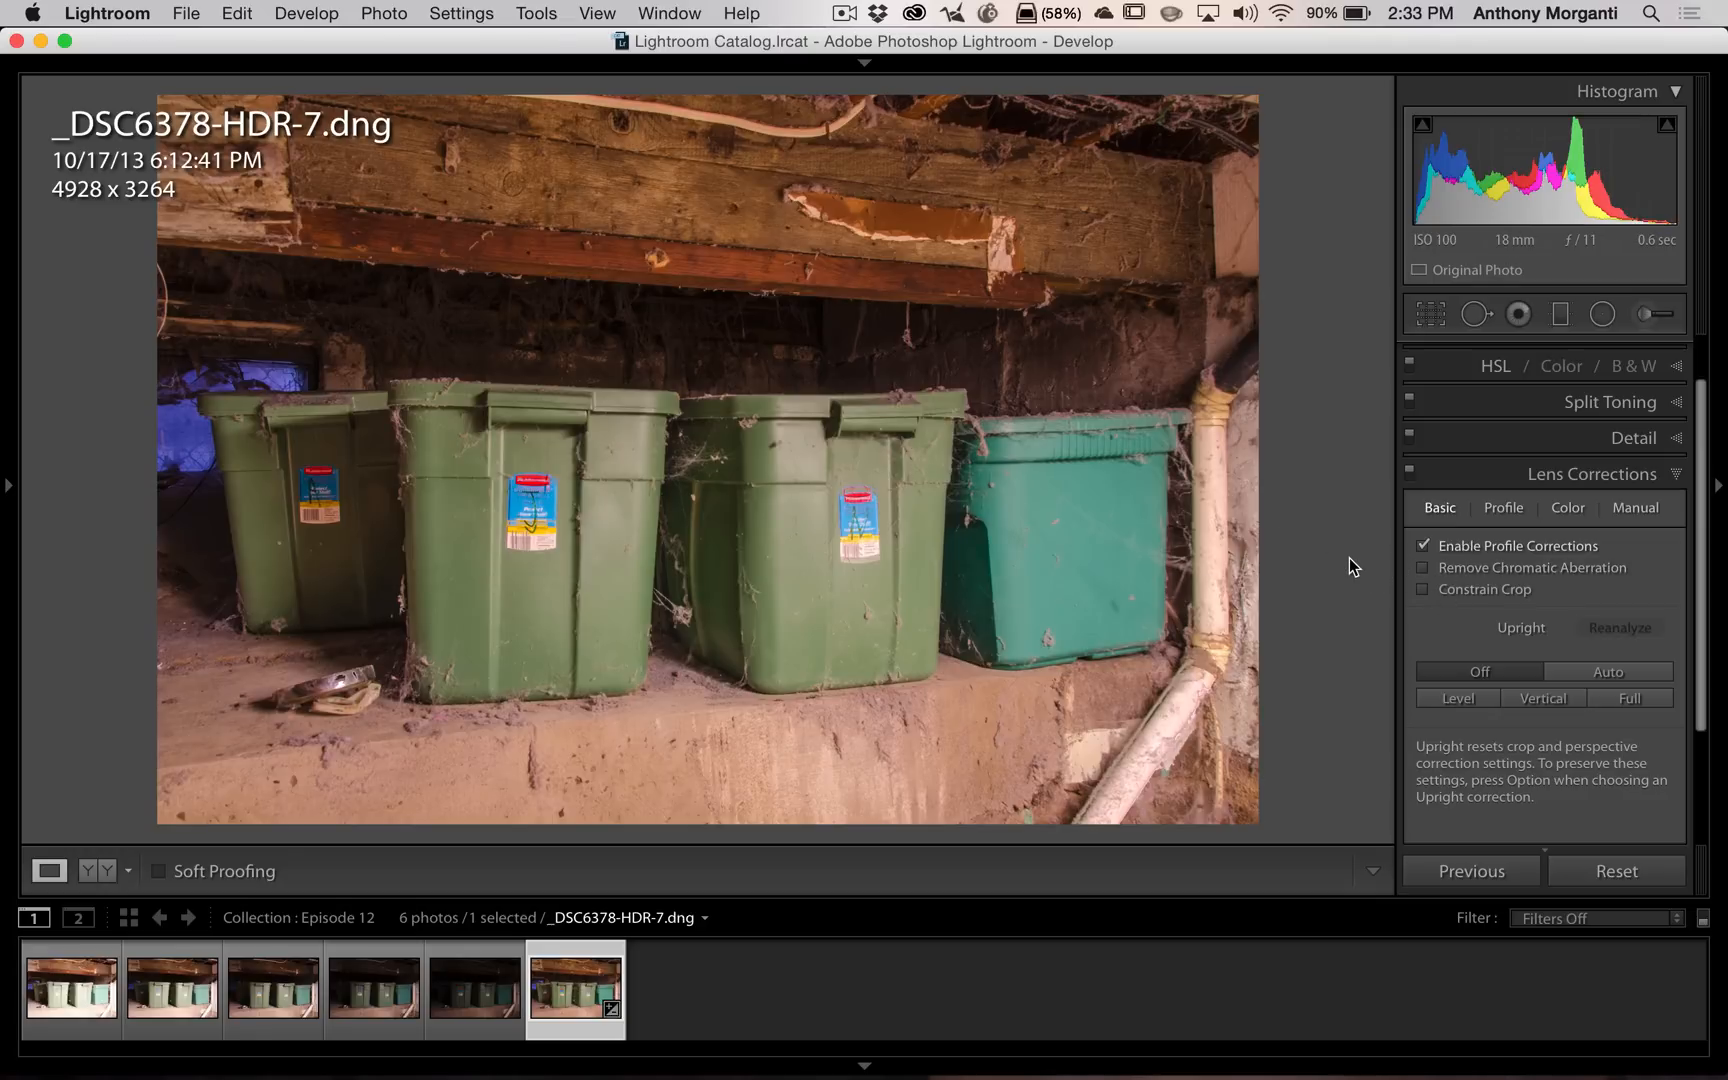
pyautogui.click(1423, 568)
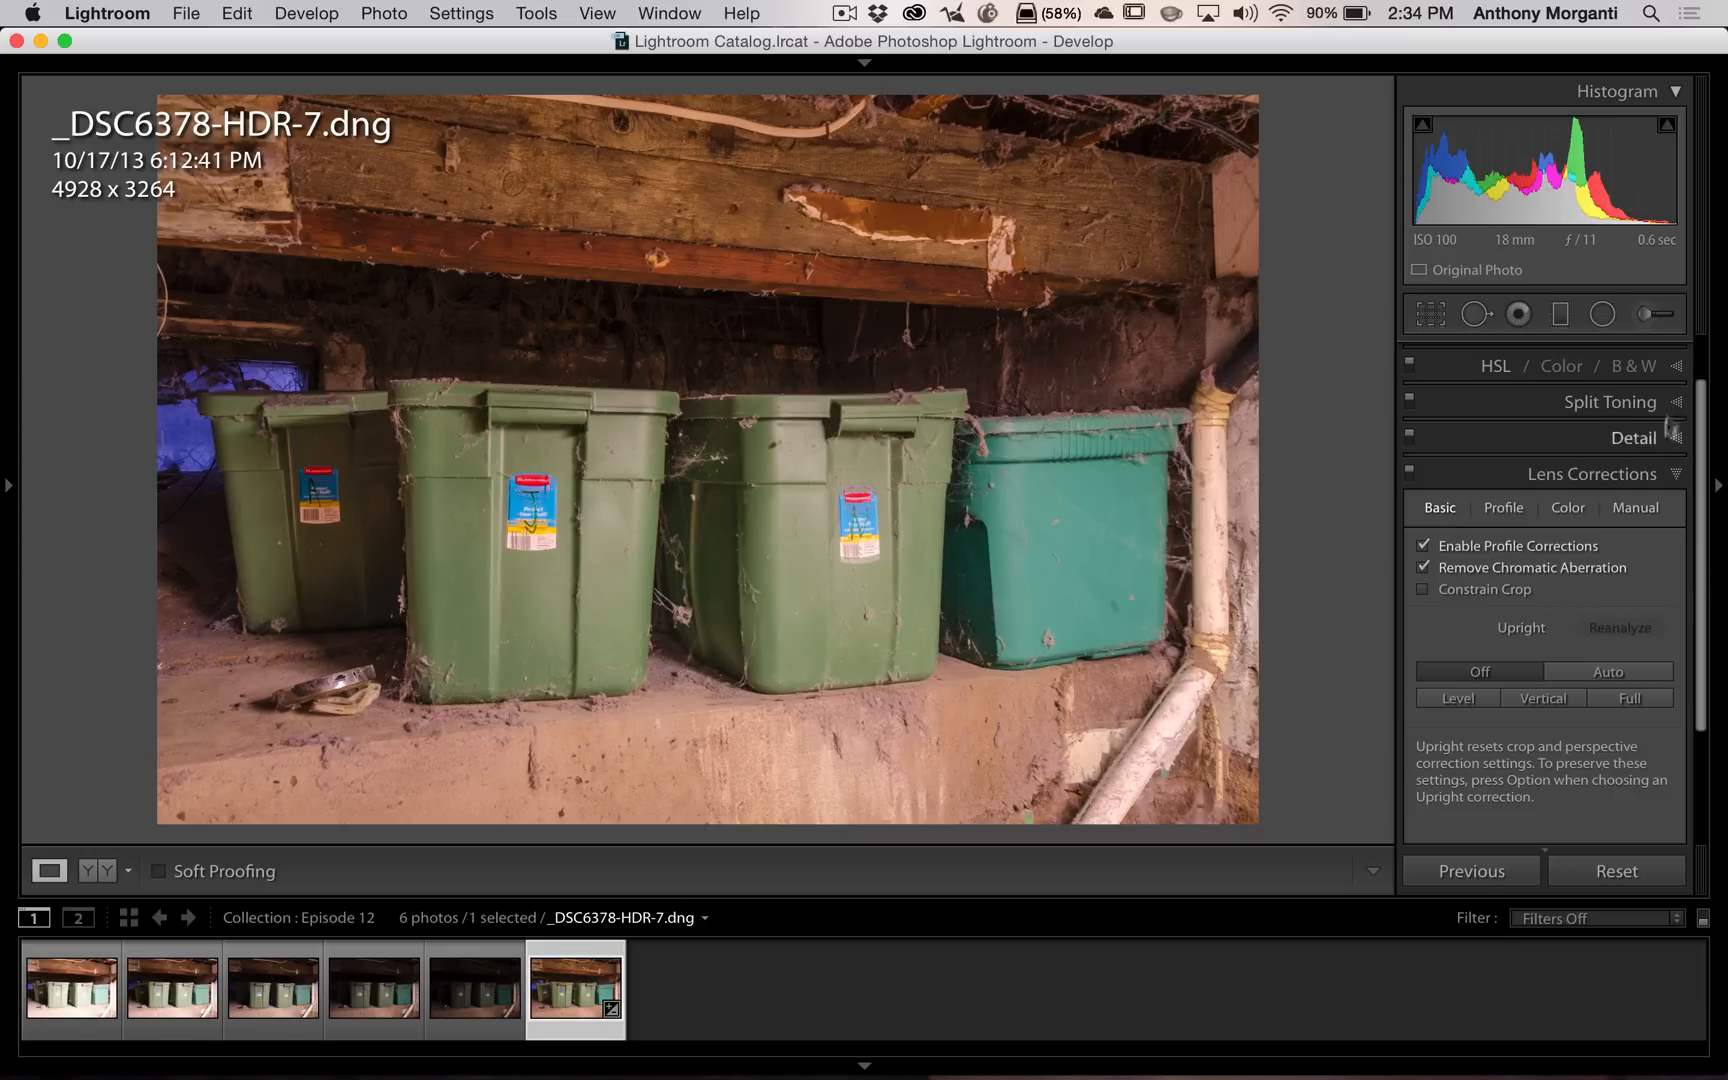
pyautogui.click(1643, 468)
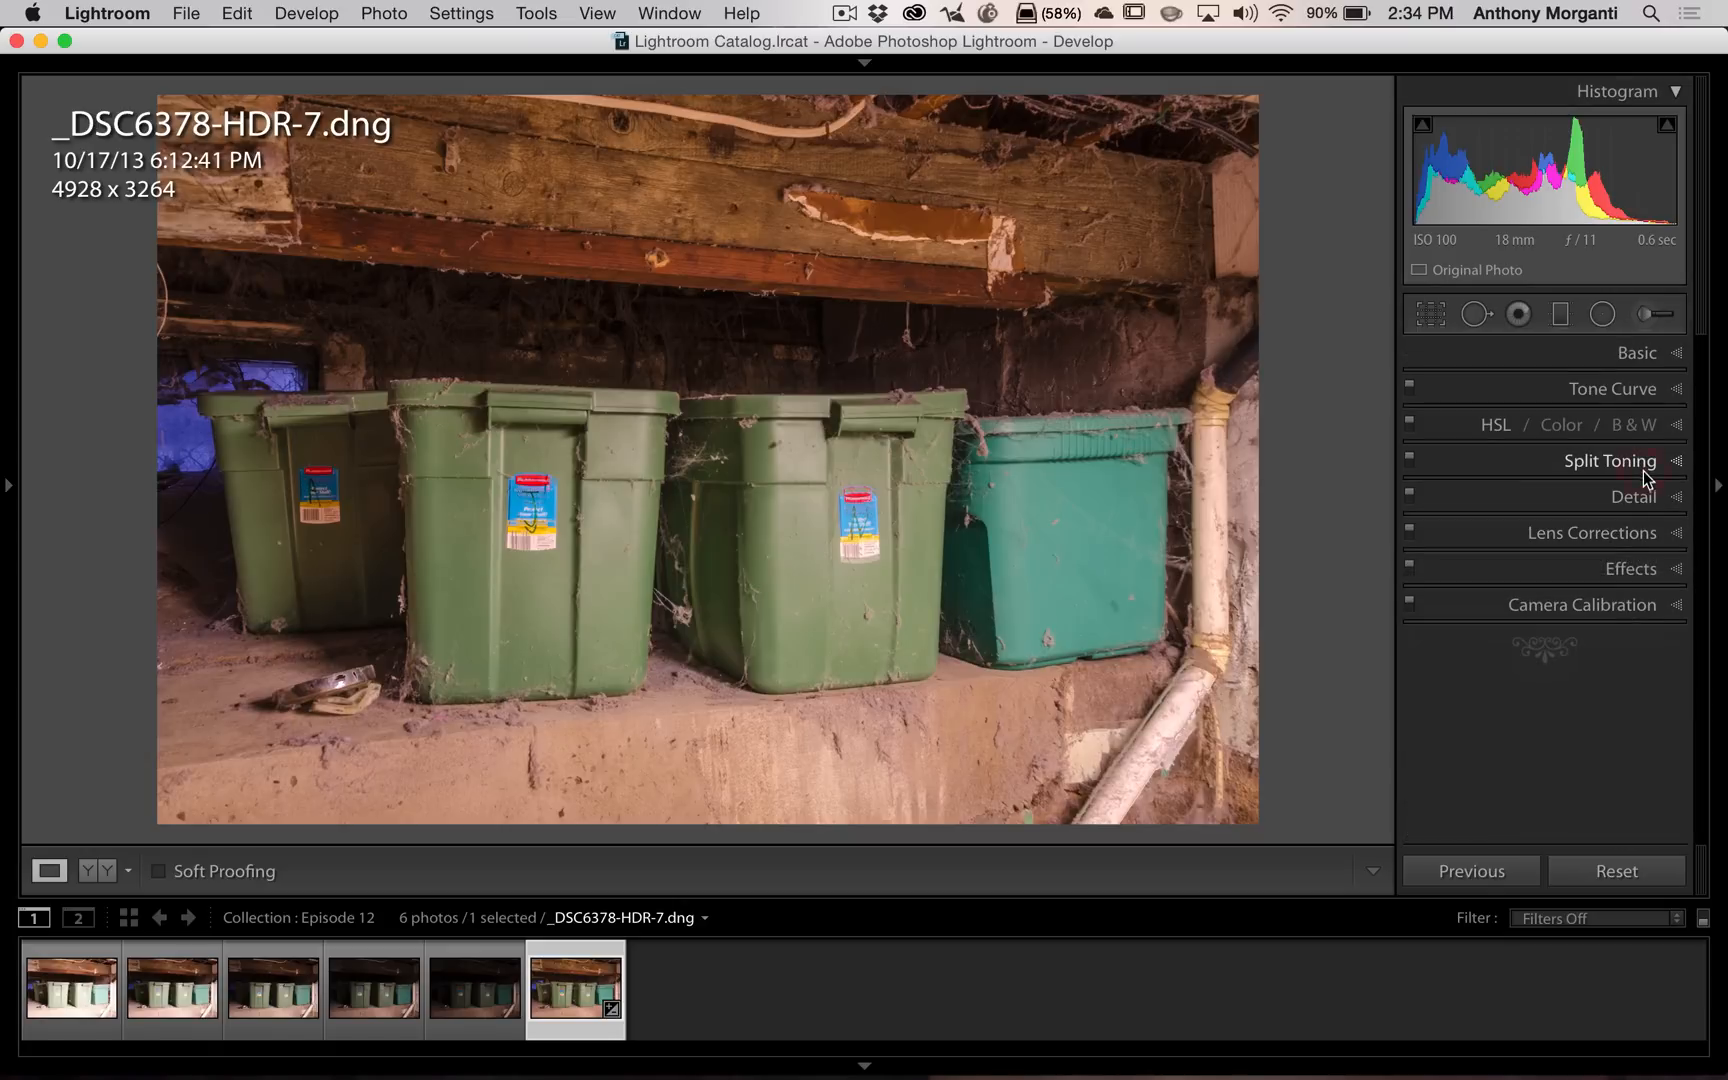
# Step: Add a slight dark post-crop vignette with an amount of -10
pyautogui.click(1631, 570)
pyautogui.moveTo(1556, 638); pyautogui.dragTo(1552, 644)
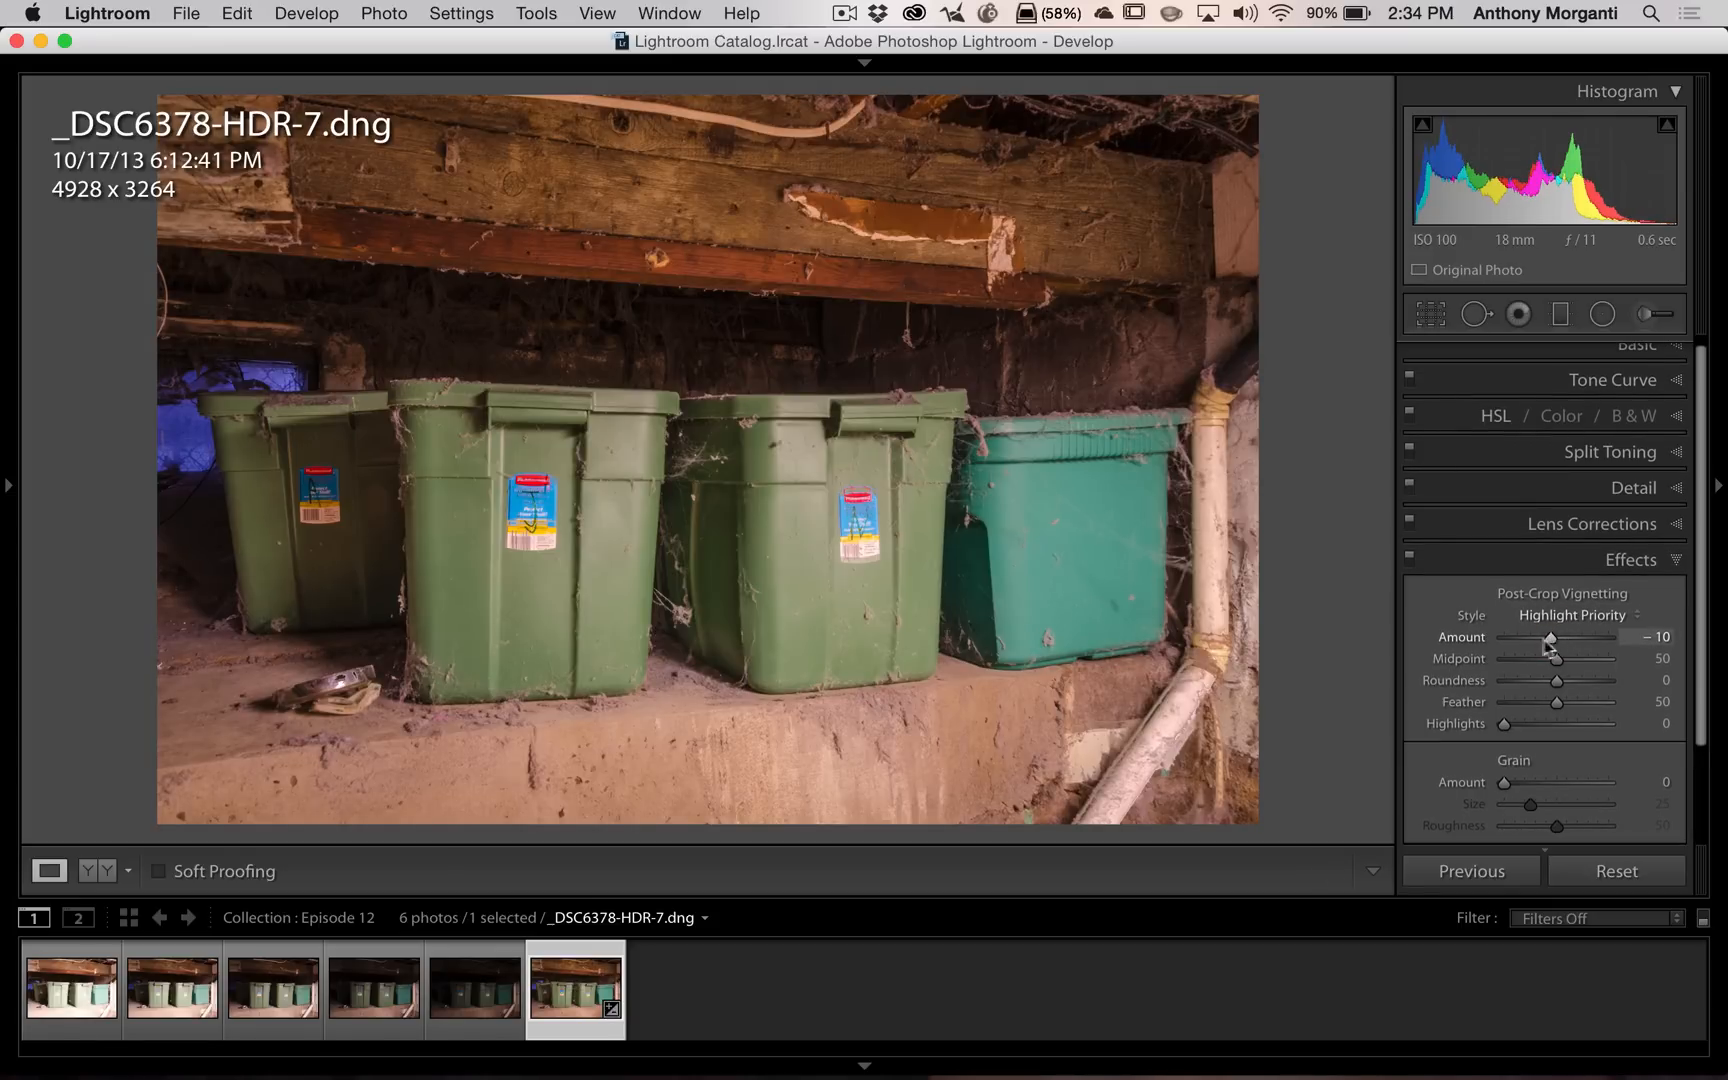
pyautogui.click(1630, 562)
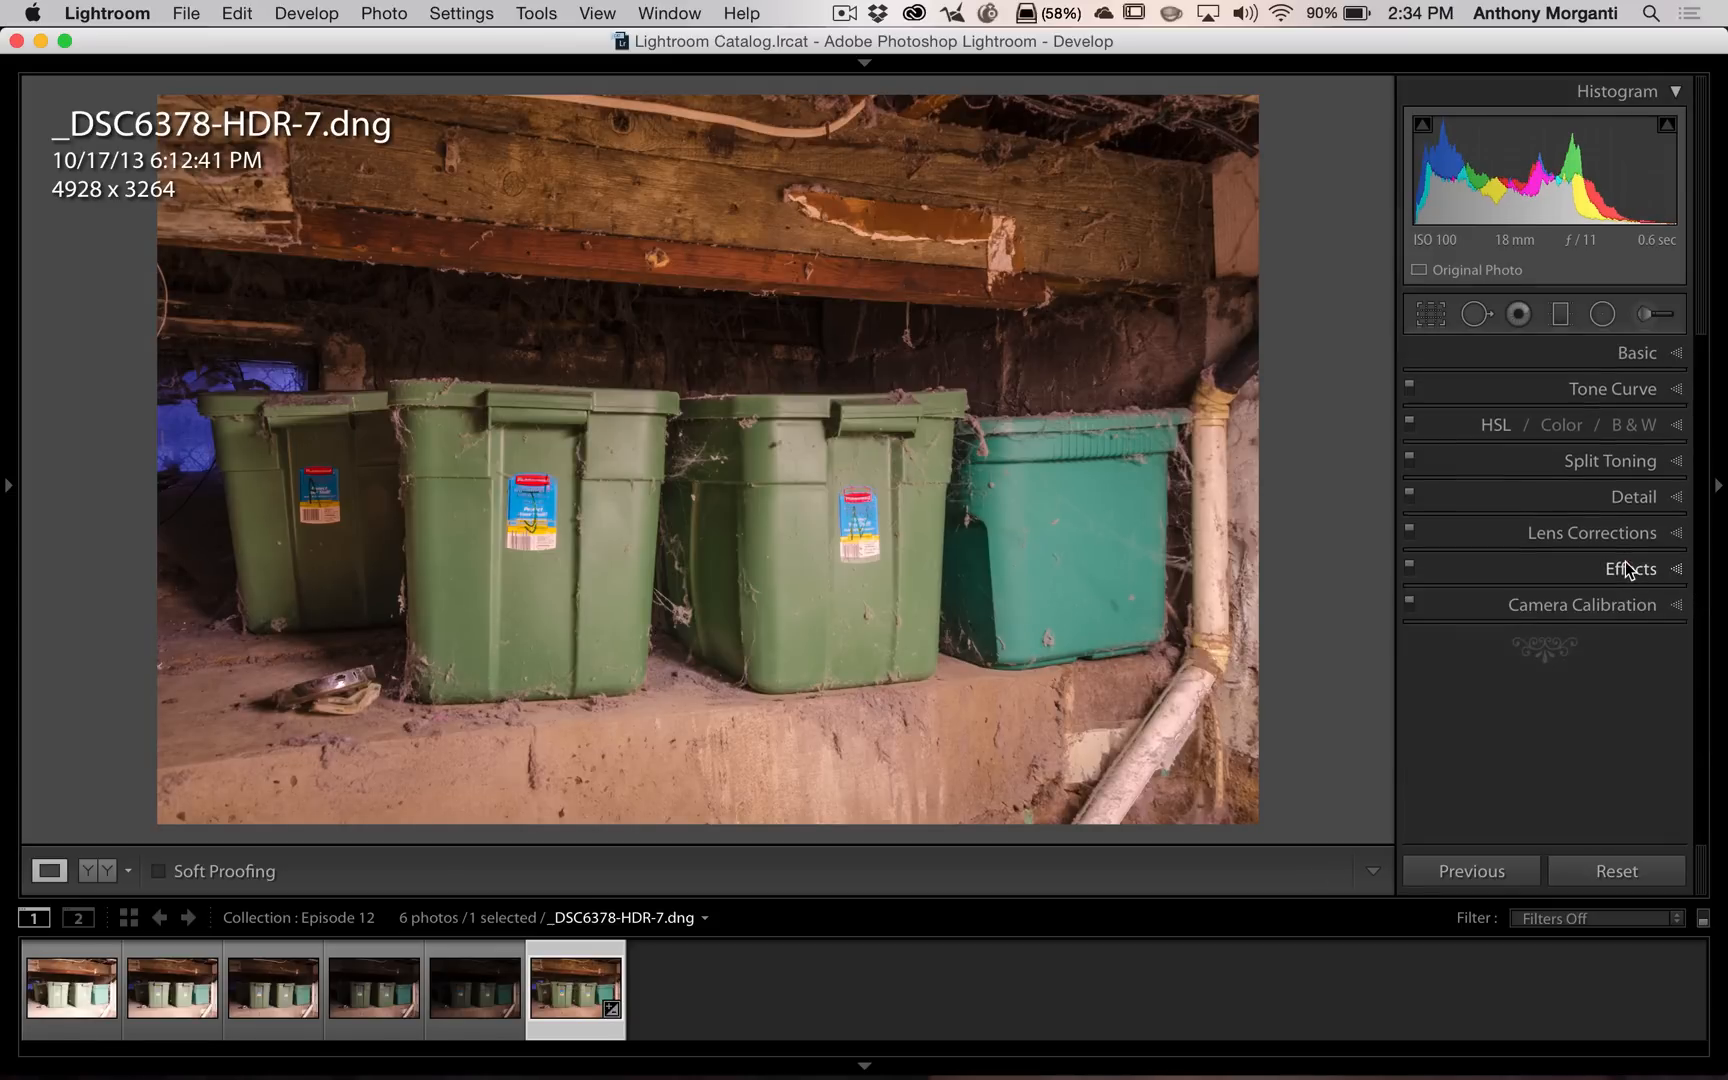
# Step: Try blue primary saturation at +100 in the camera calibration, reset it, and view the camera profiles while keeping Adobe Standard
pyautogui.click(1627, 603)
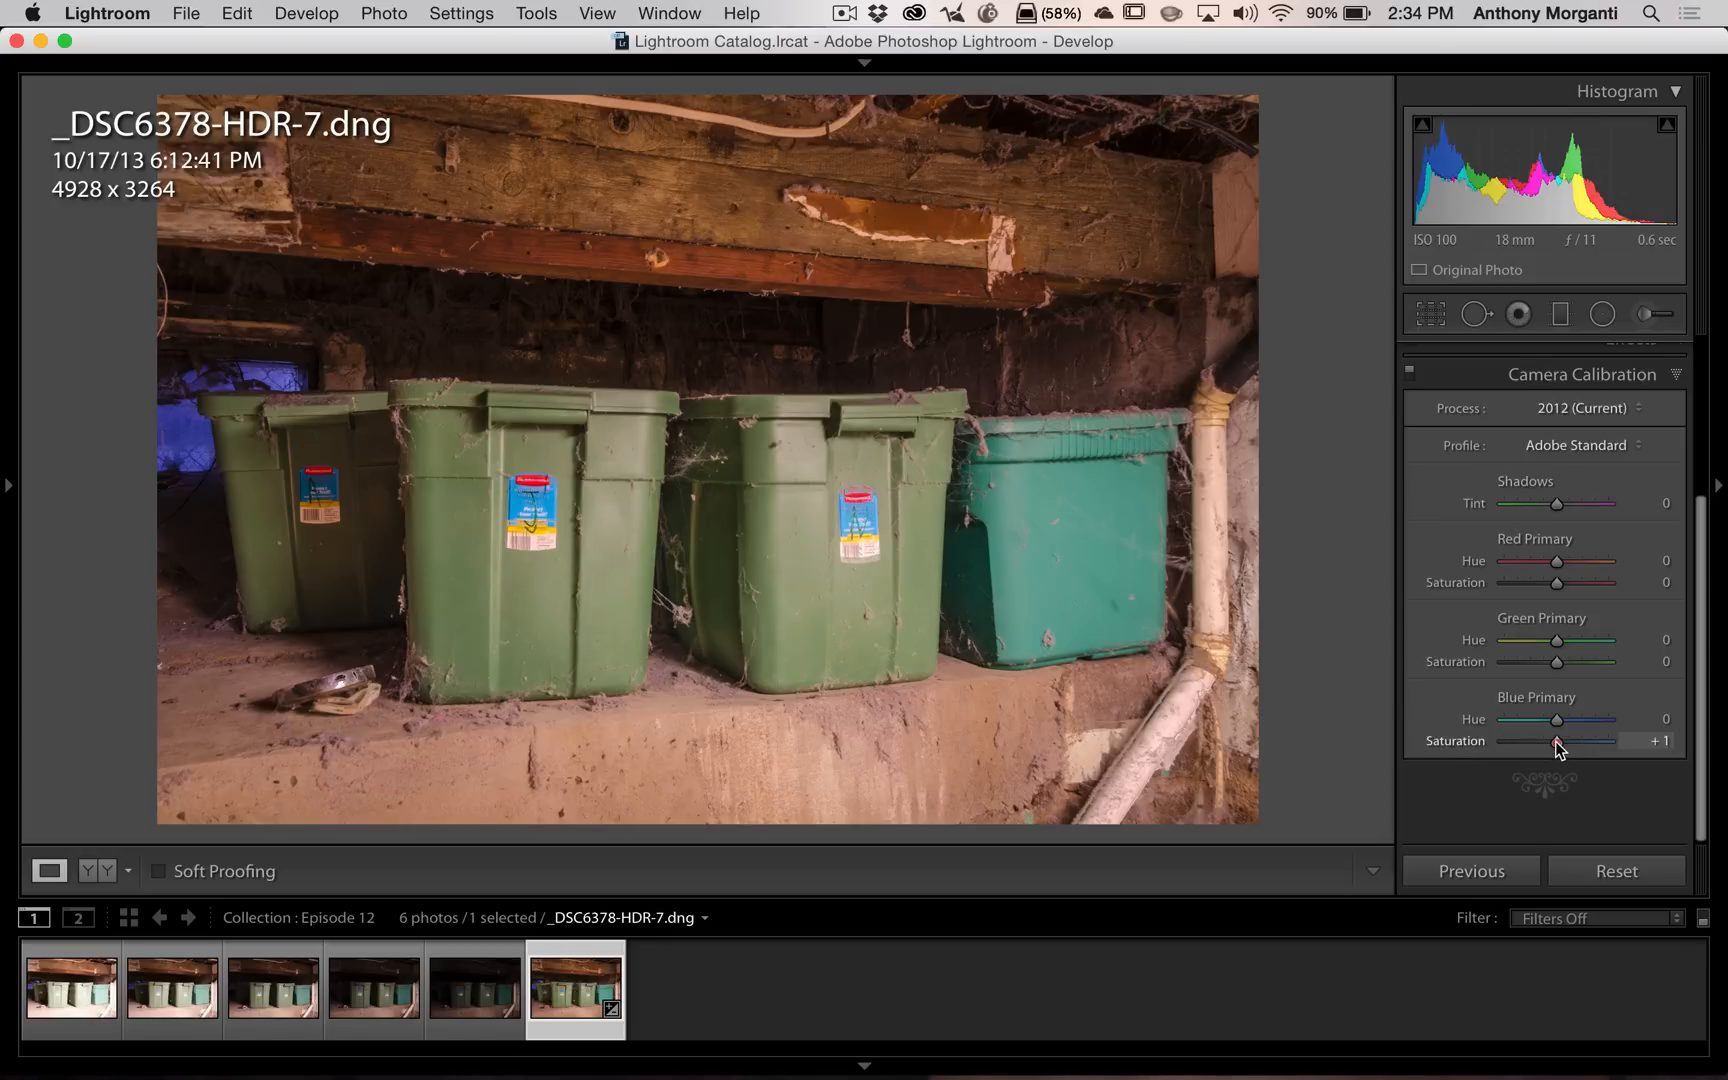
pyautogui.moveTo(1557, 745); pyautogui.dragTo(1655, 750)
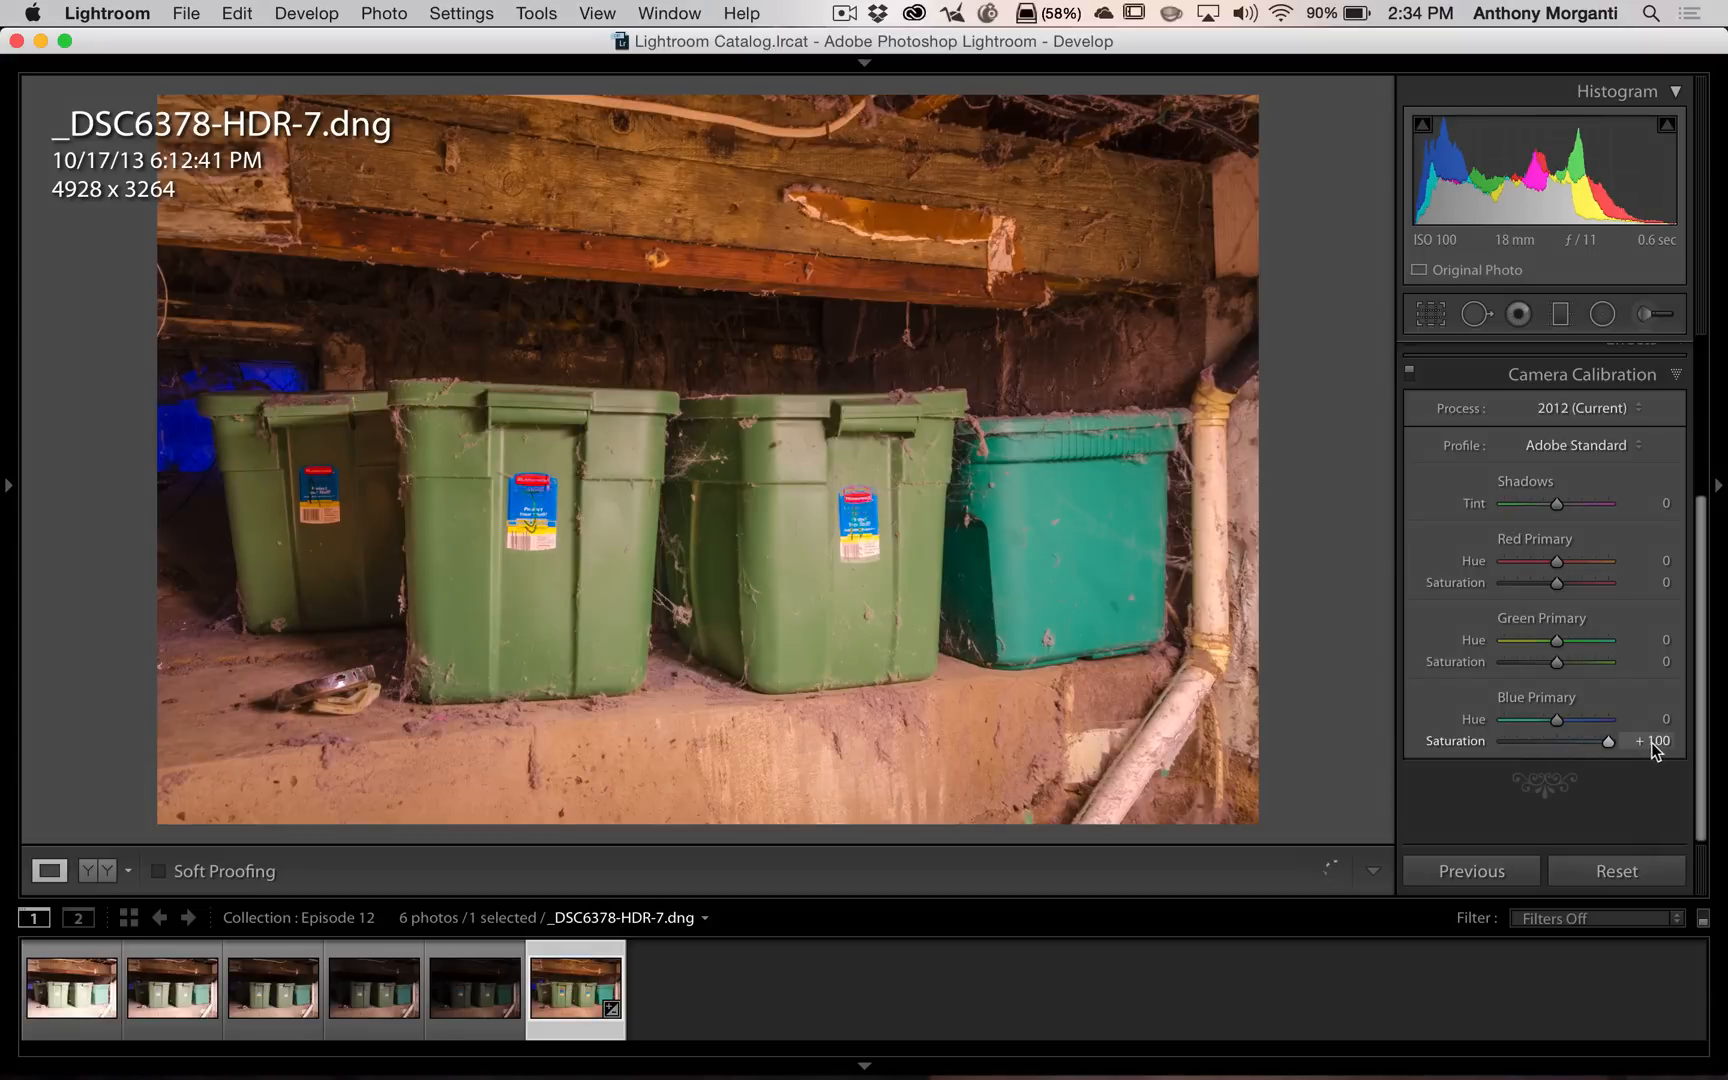
pyautogui.doubleClick(1456, 741)
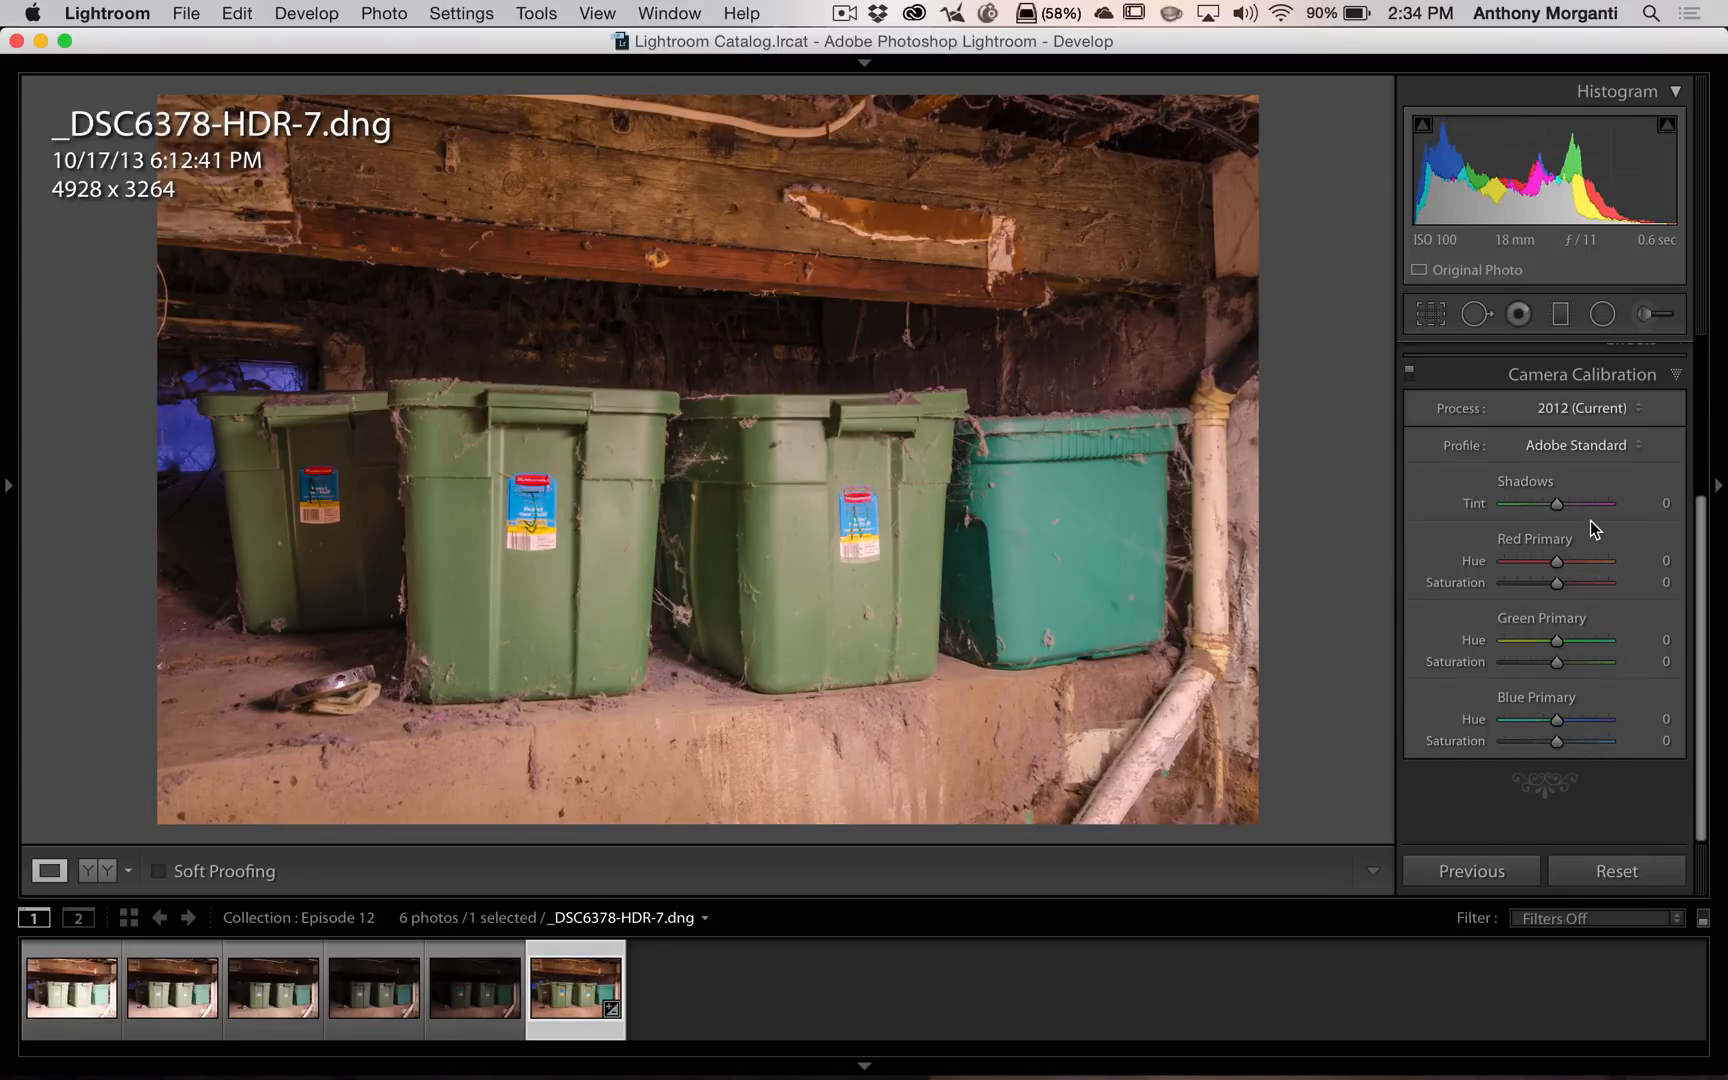
pyautogui.click(1615, 445)
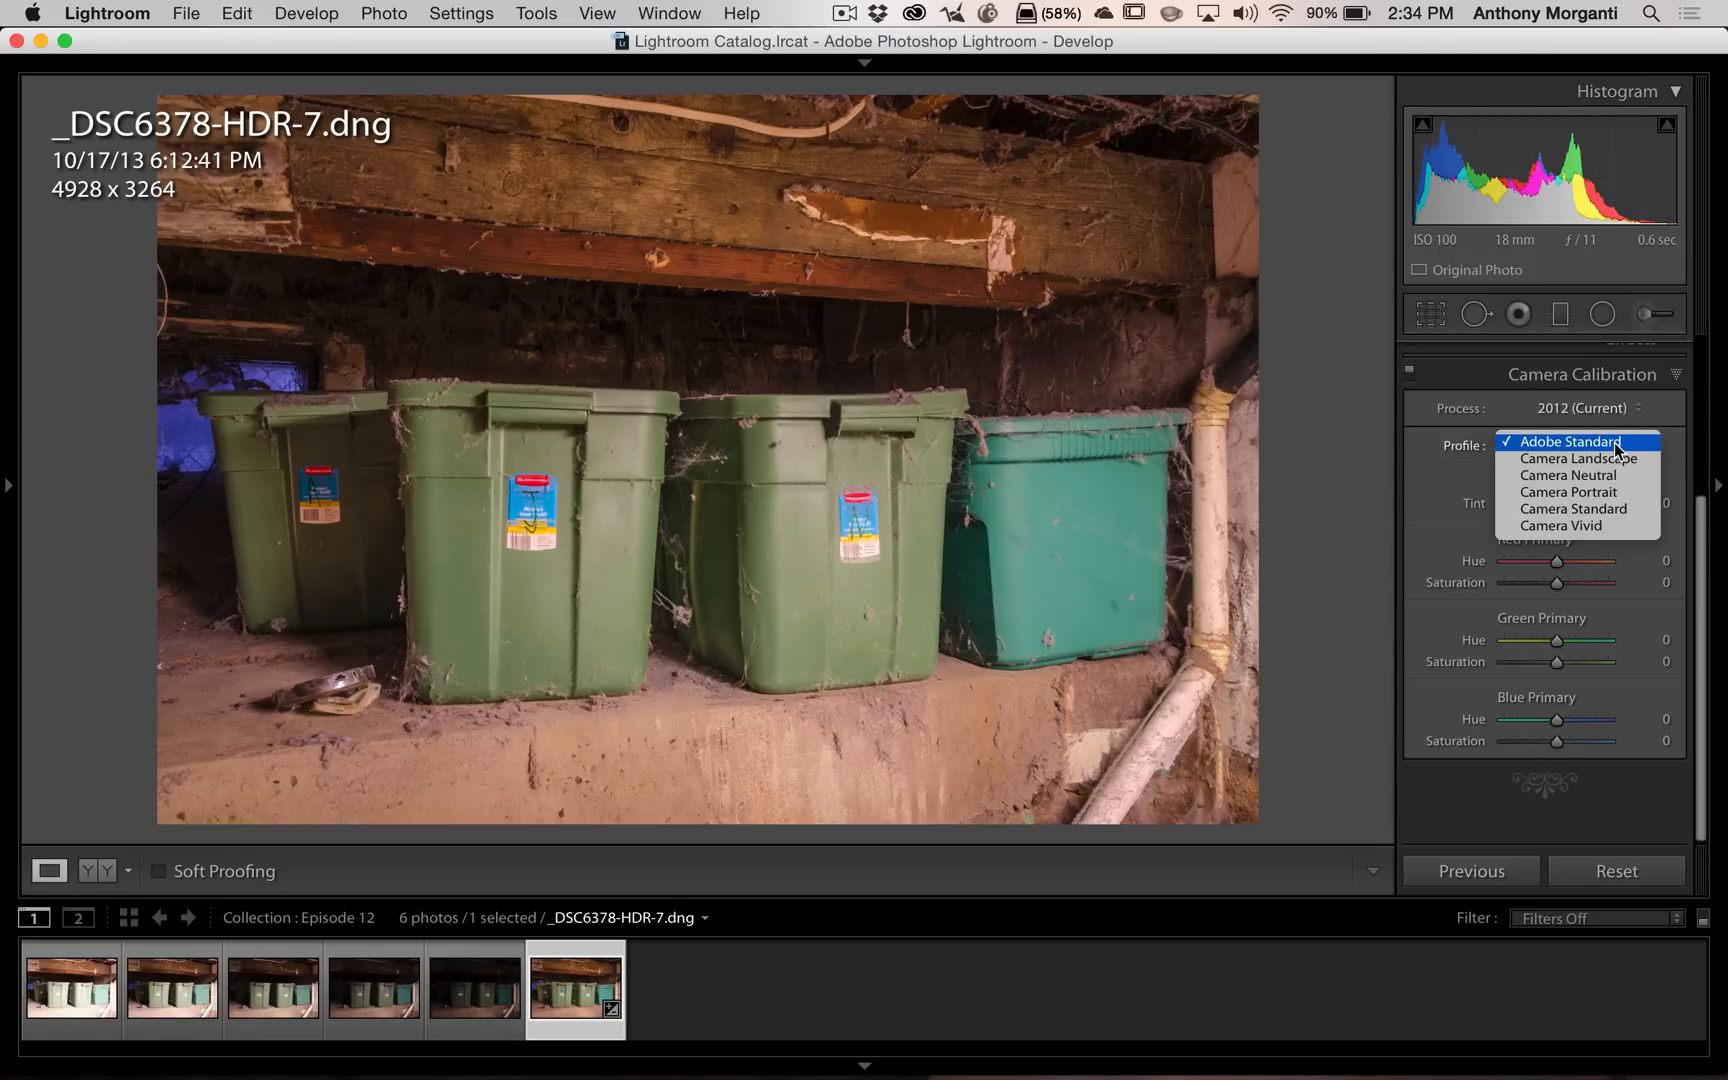
pyautogui.click(1615, 441)
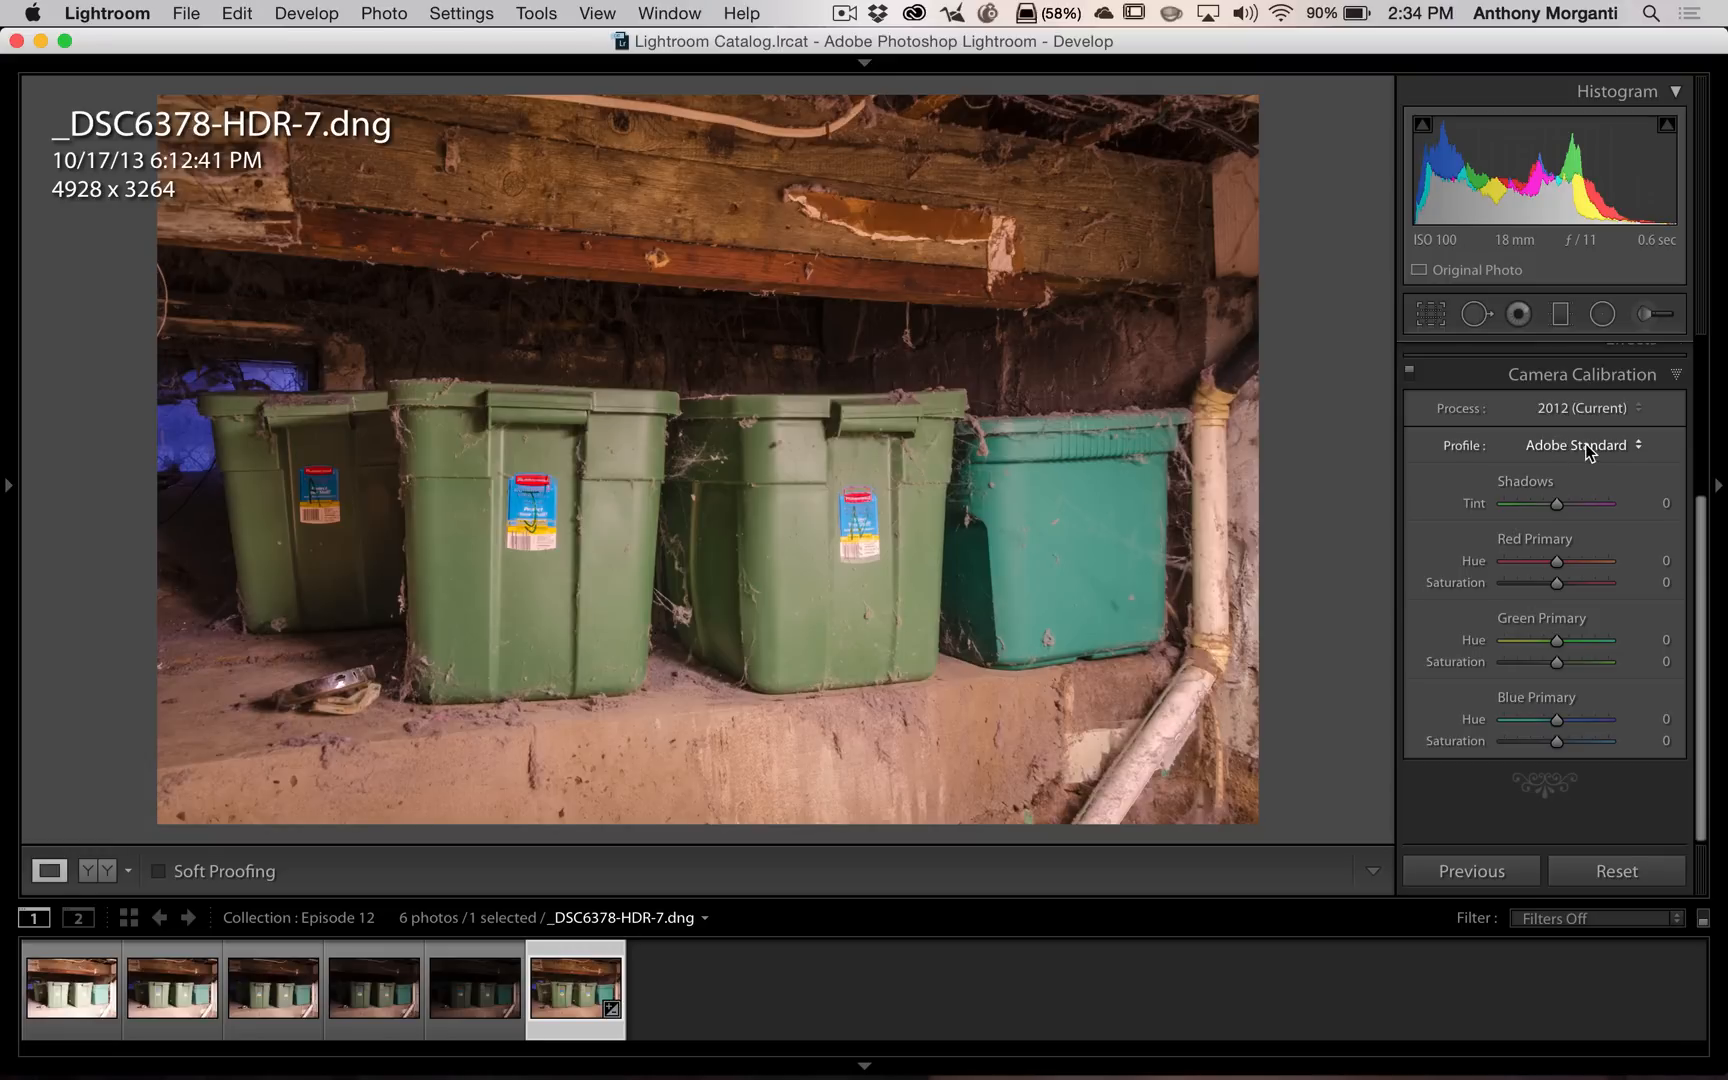
# Step: Try the Camera Landscape, Neutral, Portrait, Standard and Vivid profiles in turn on the HDR image, and return to Adobe Standard
pyautogui.click(1586, 445)
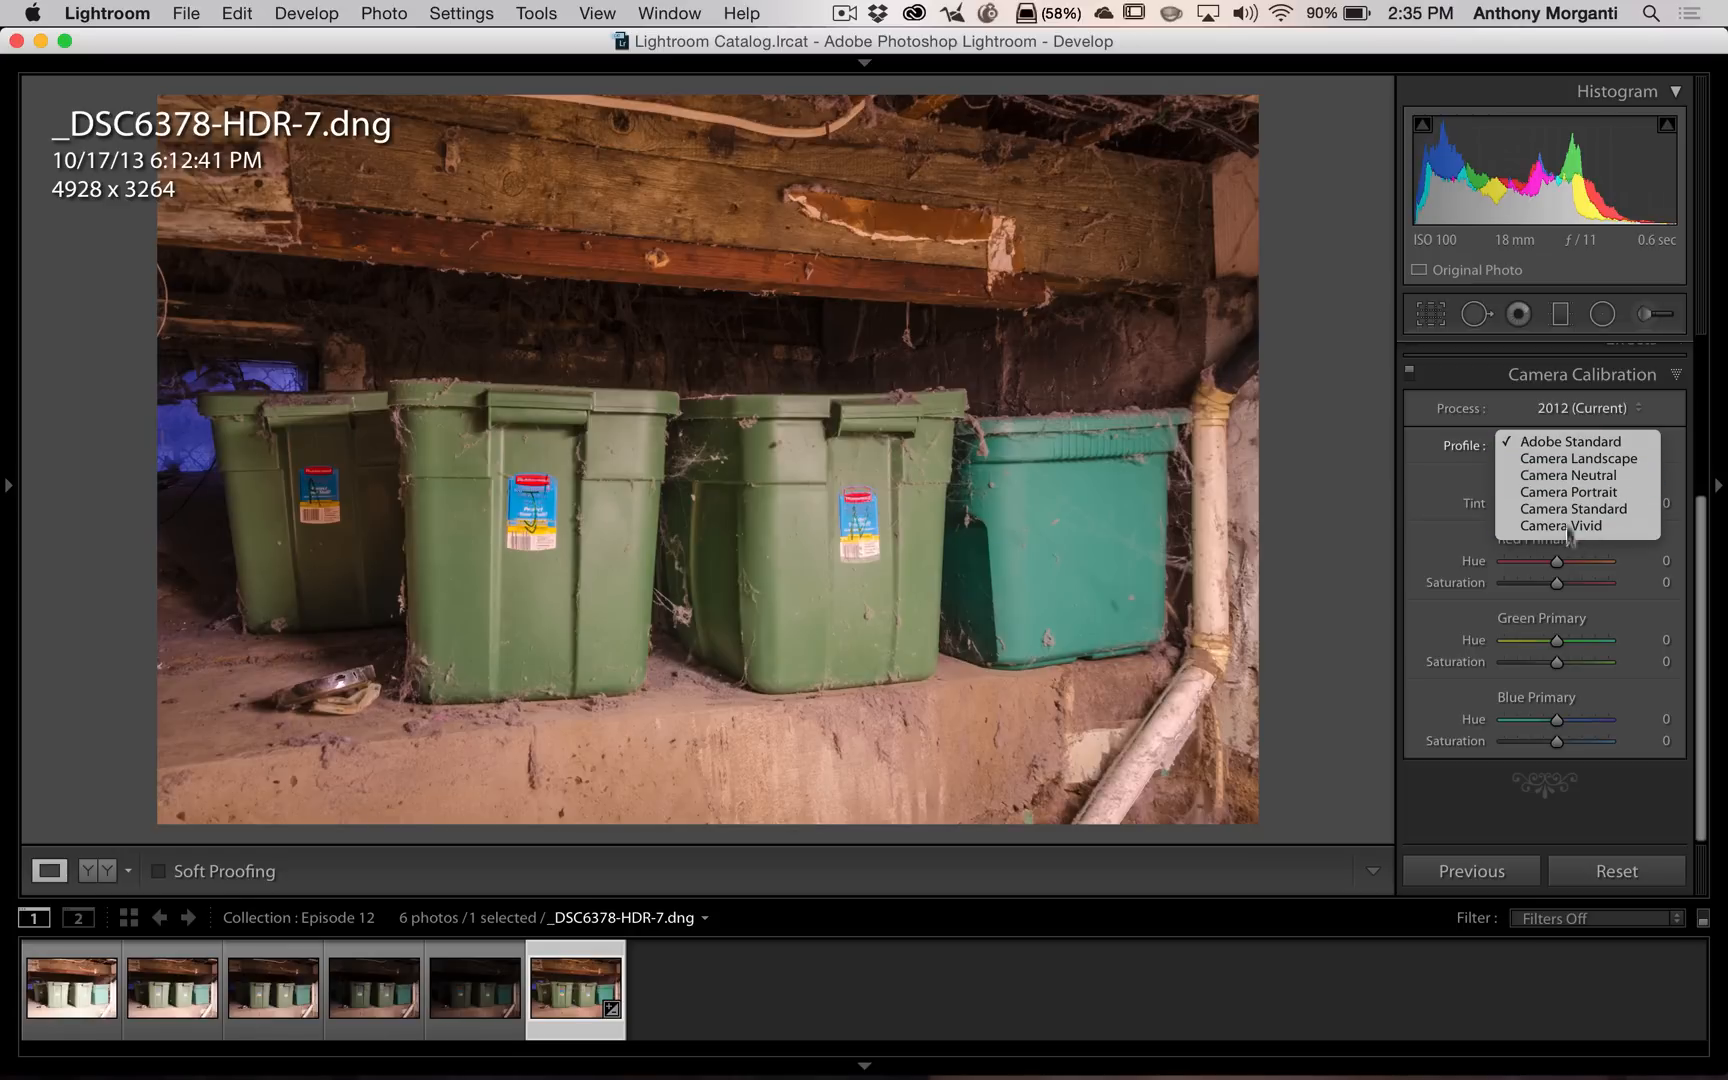
pyautogui.click(1680, 413)
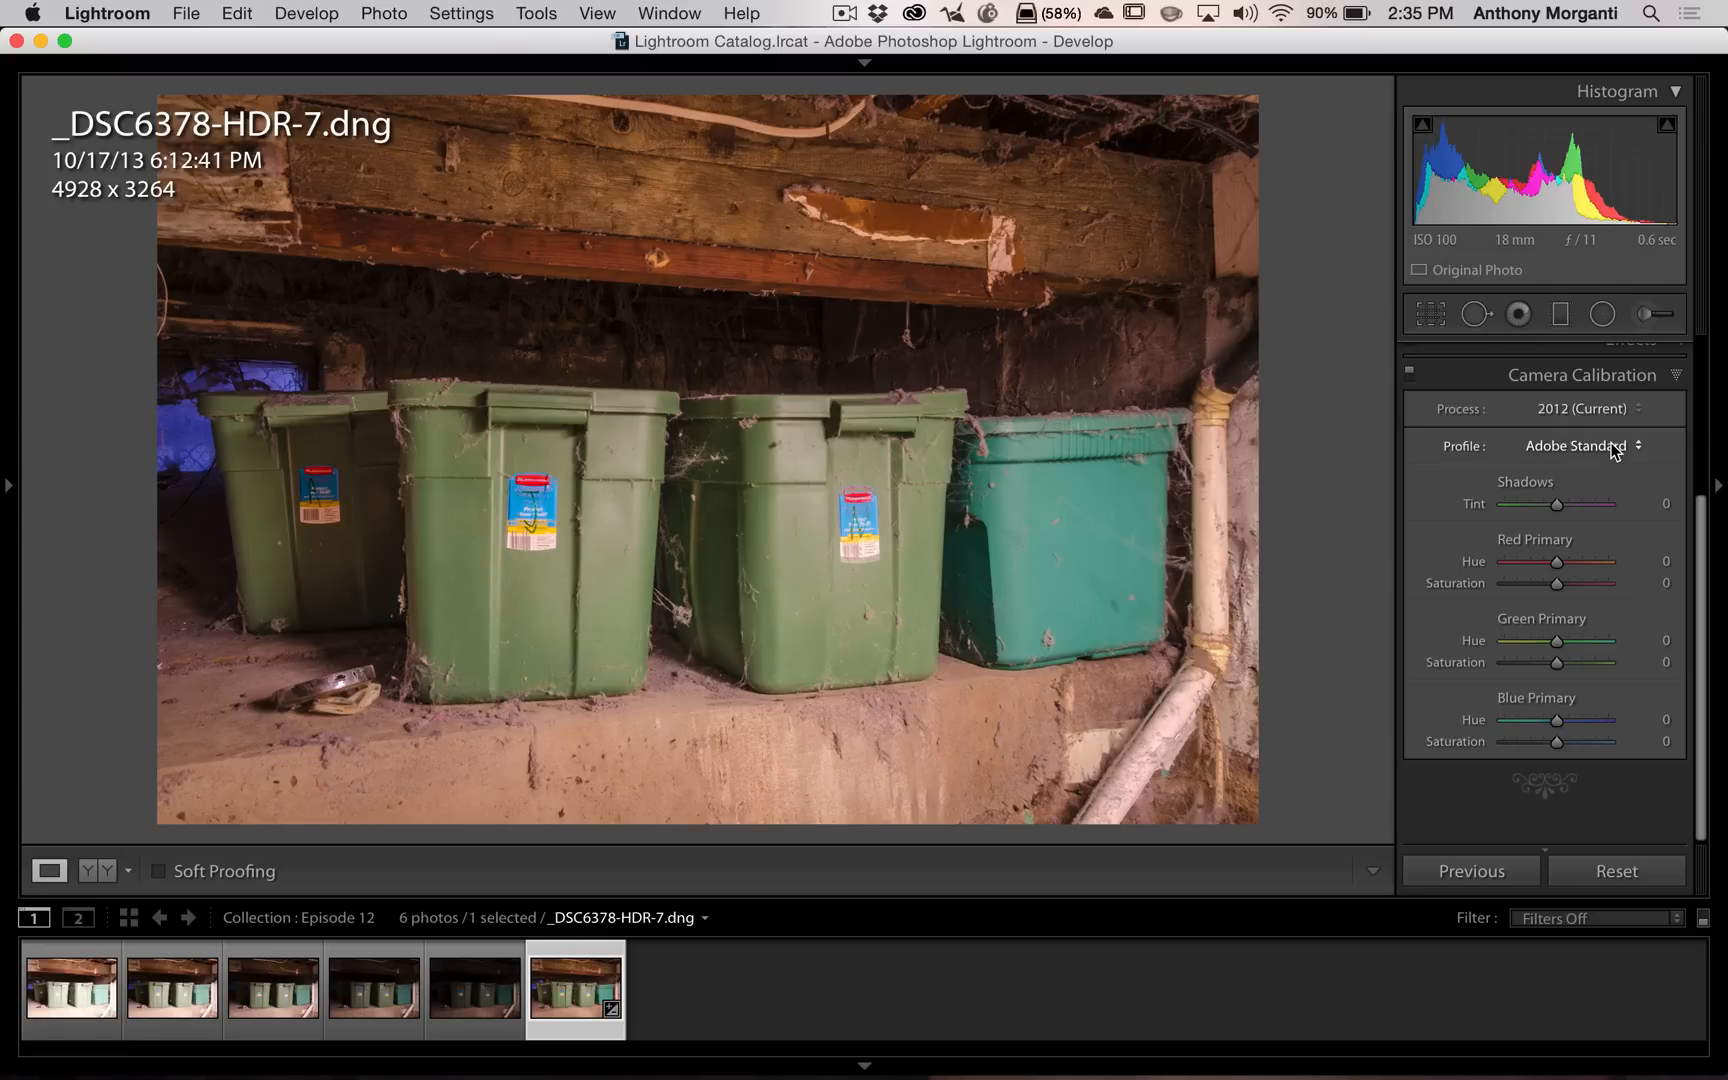
pyautogui.click(1612, 451)
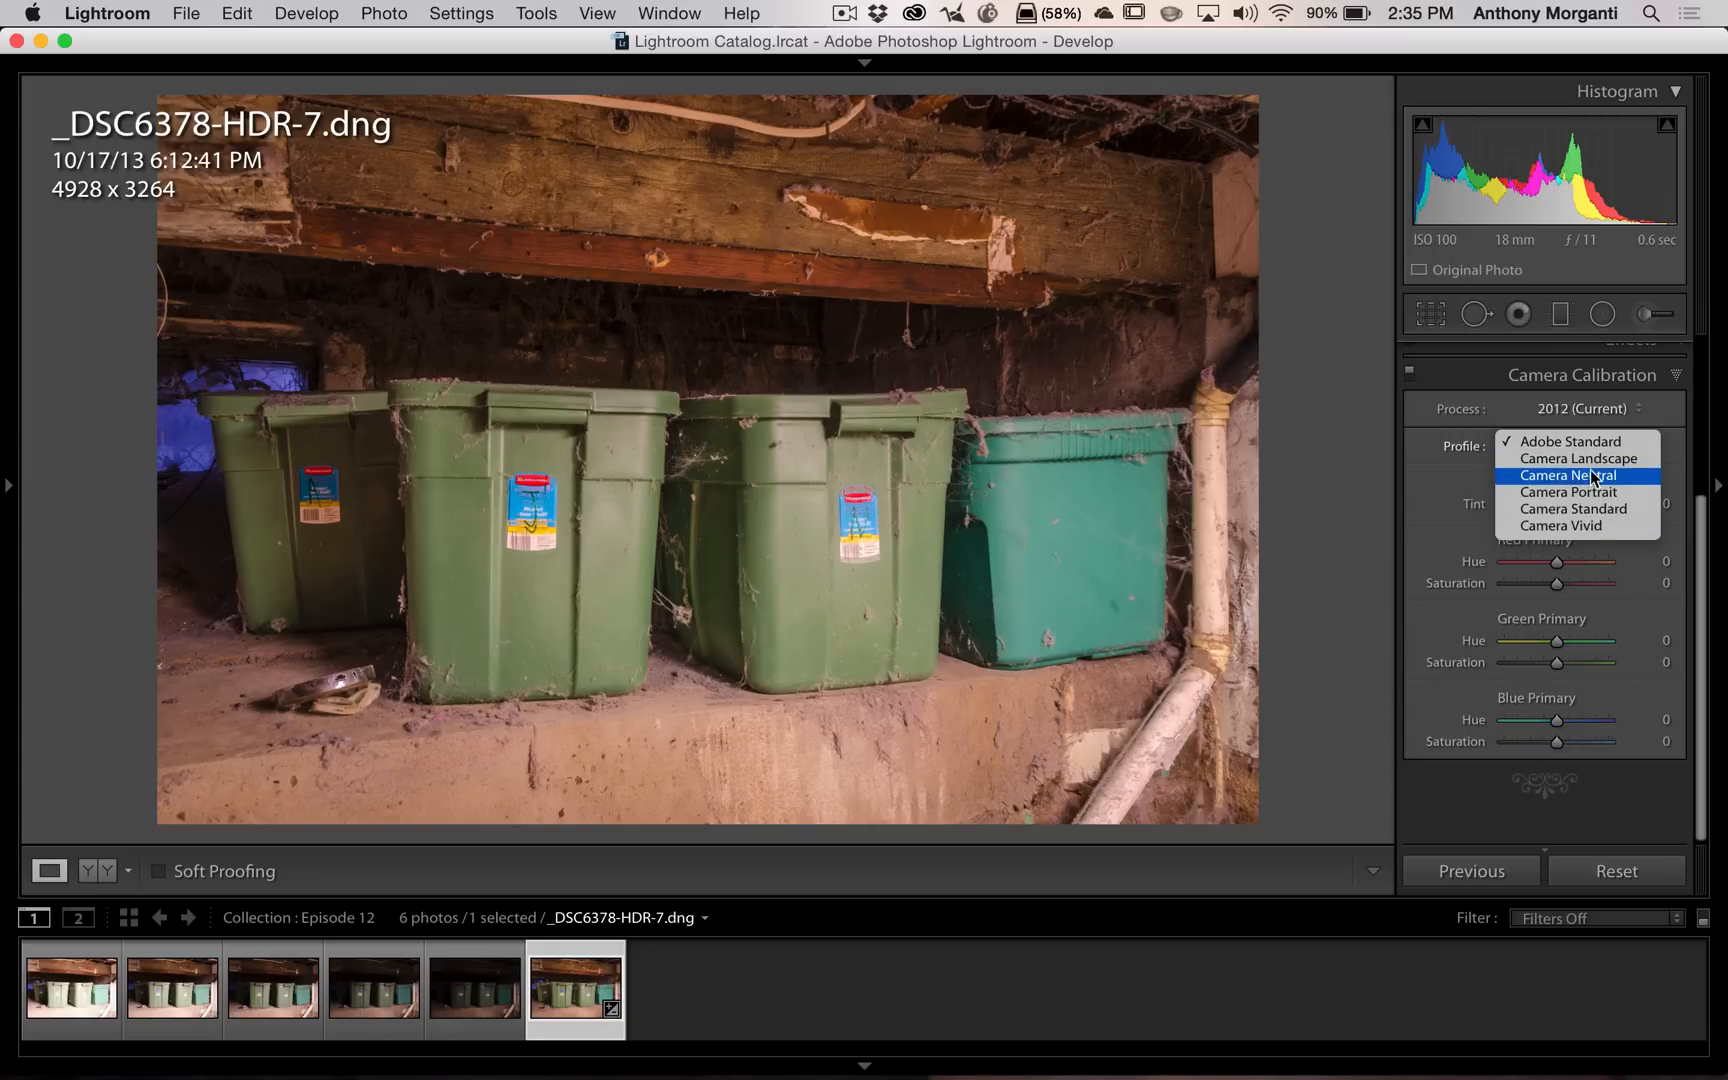
pyautogui.click(1555, 459)
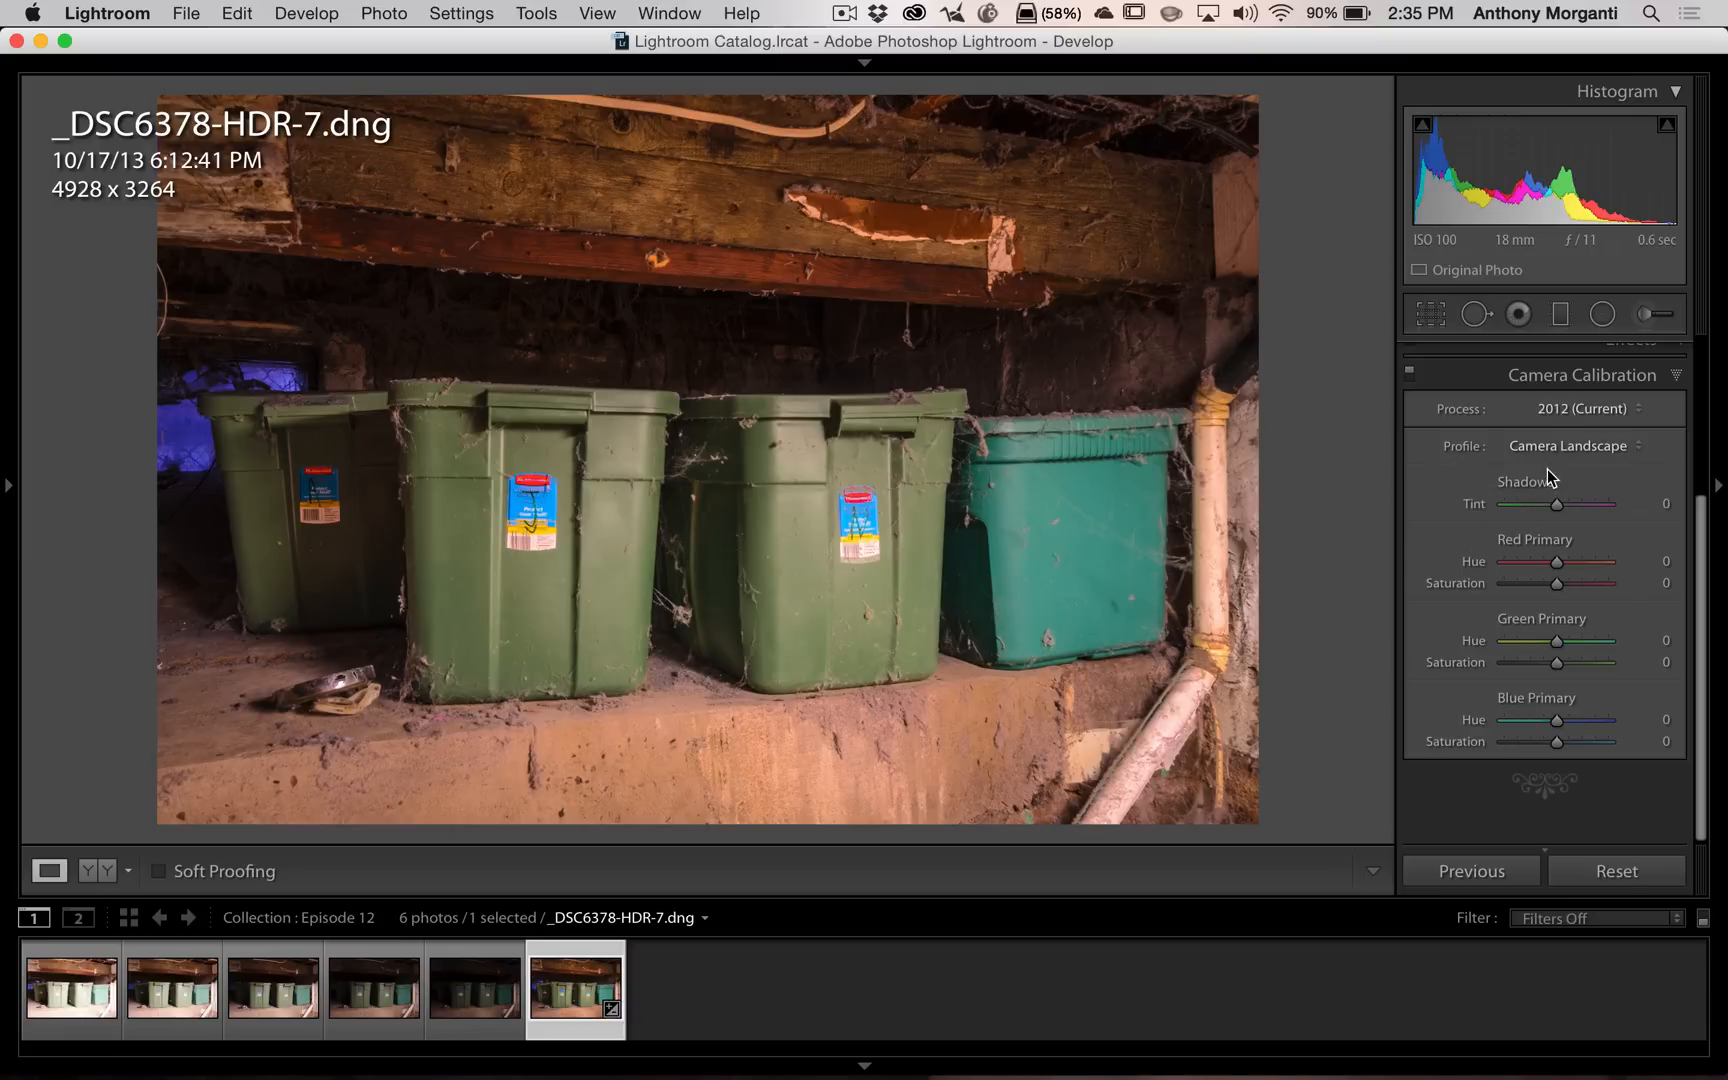
pyautogui.click(1577, 443)
pyautogui.click(1568, 466)
pyautogui.click(1584, 445)
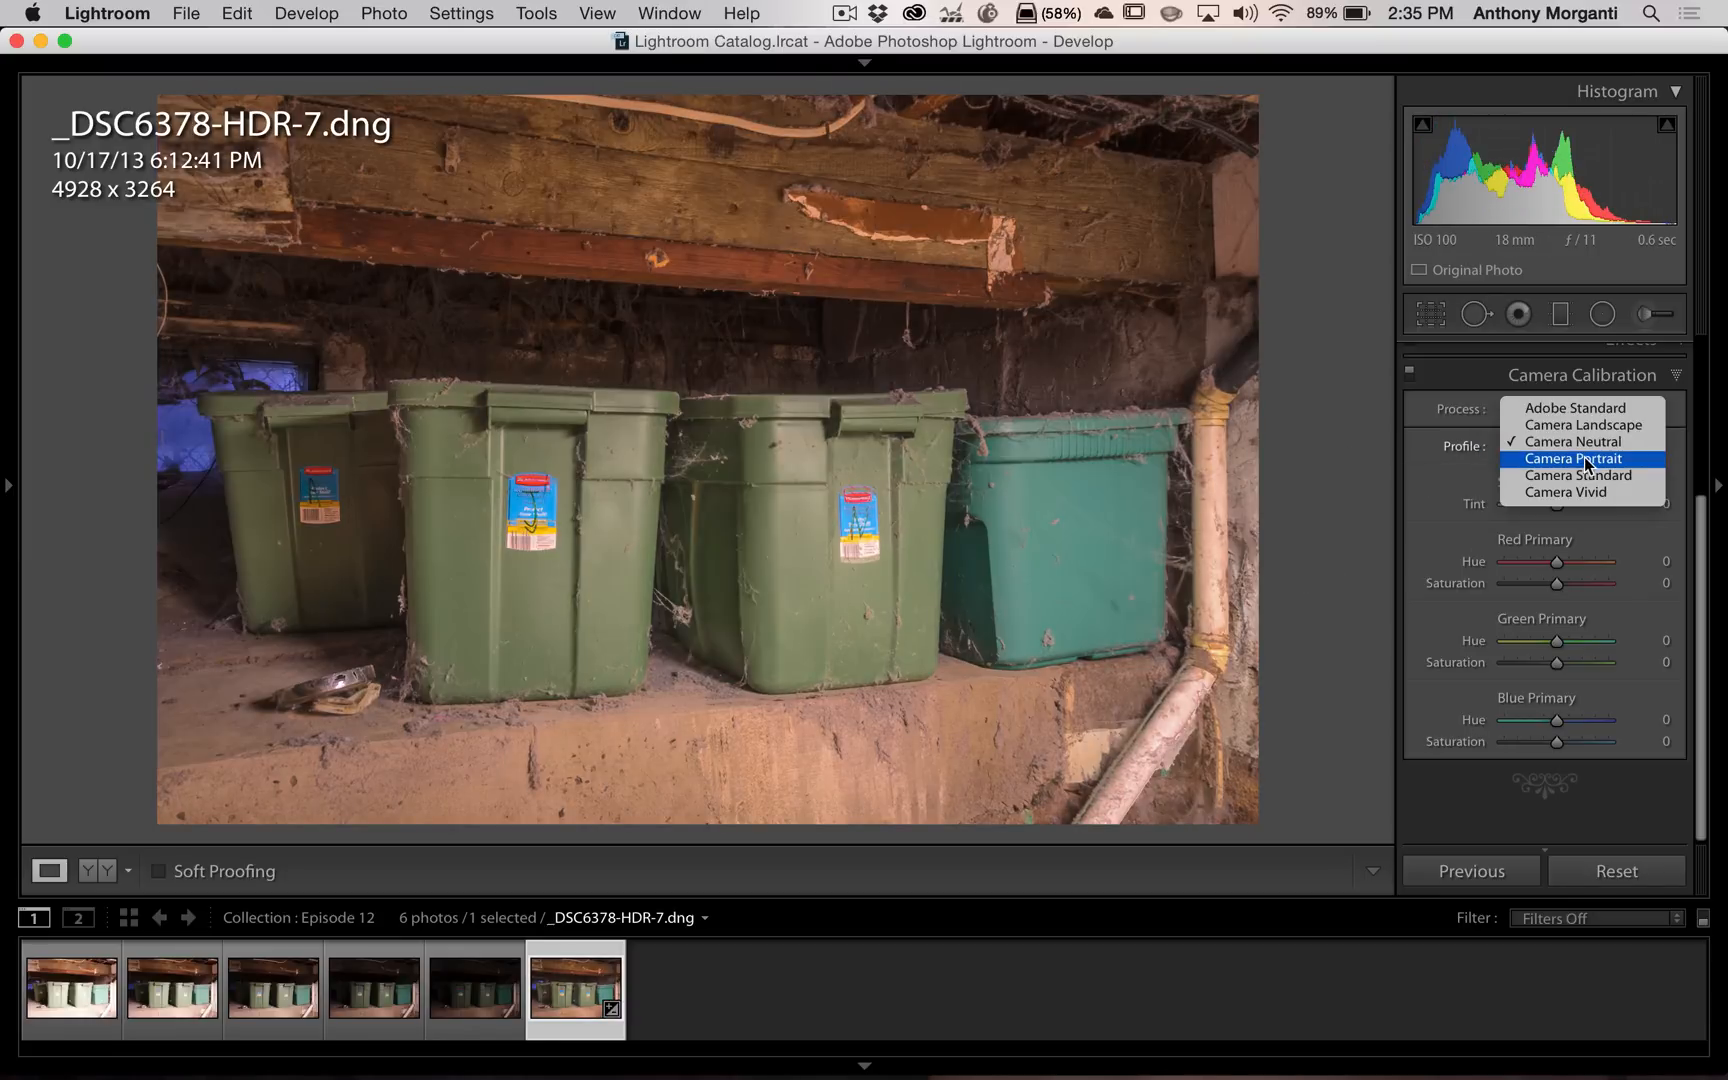
pyautogui.click(1585, 458)
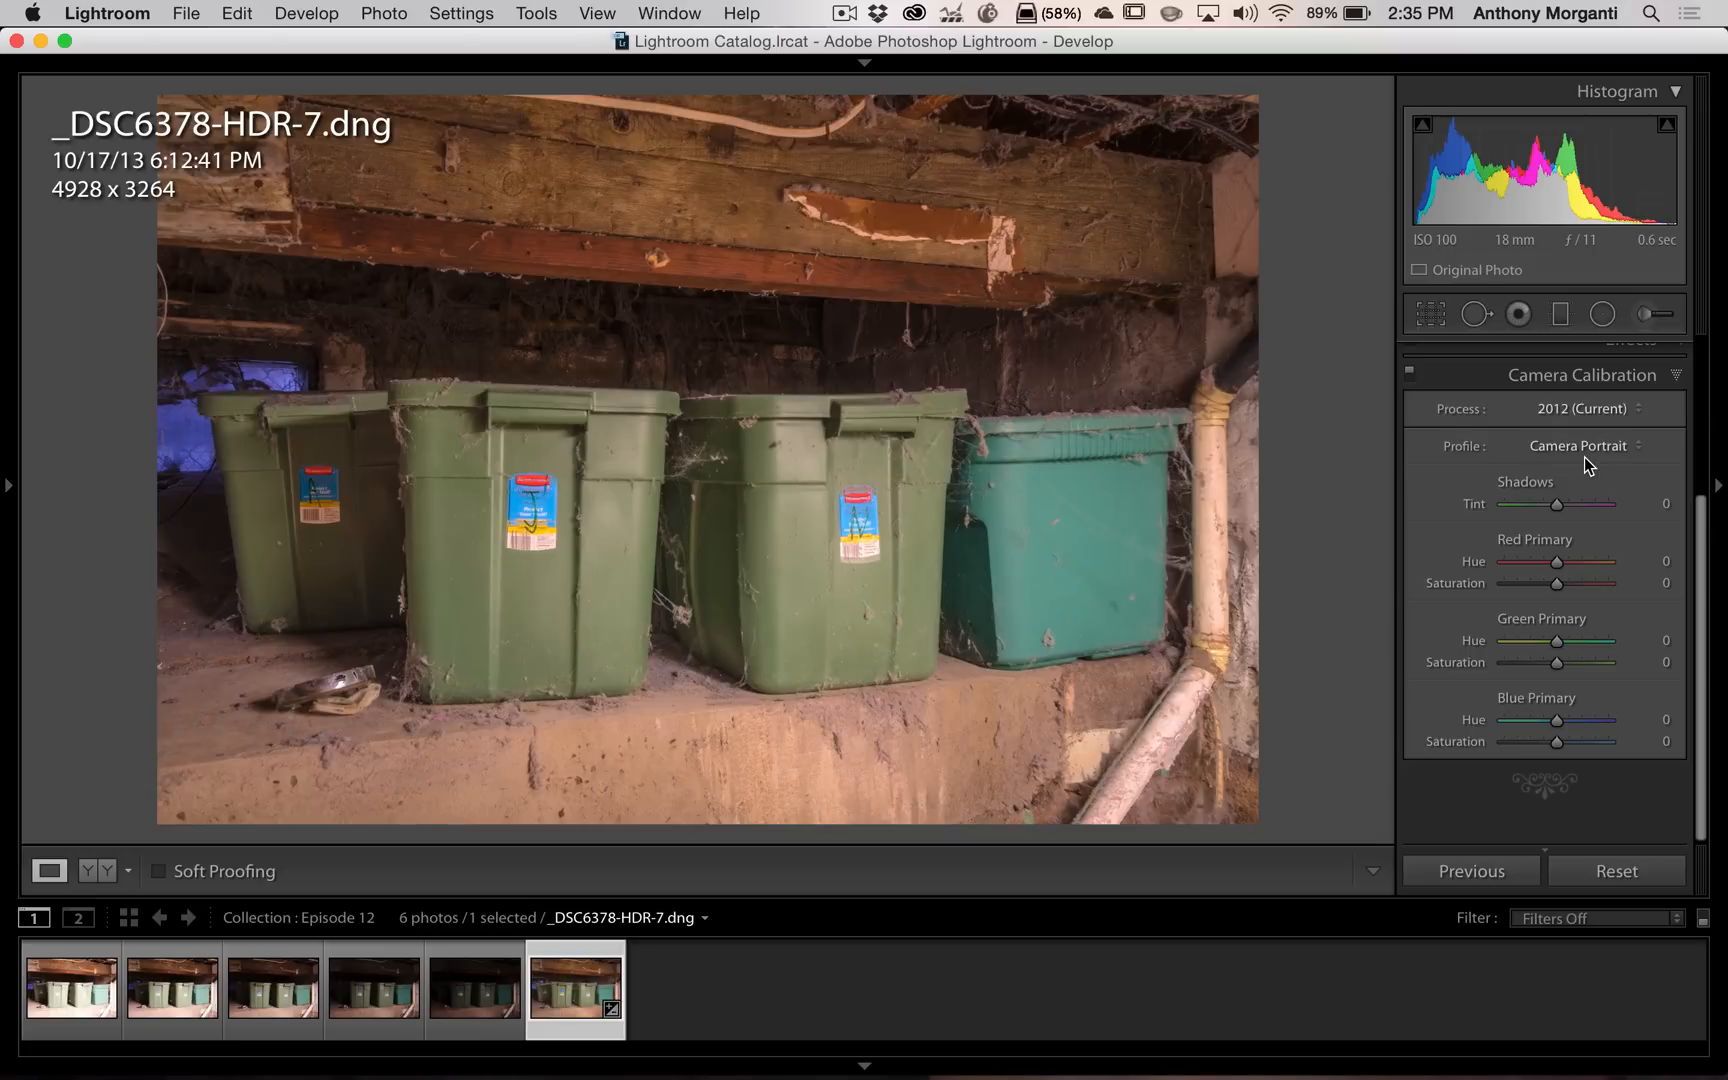
pyautogui.click(1585, 443)
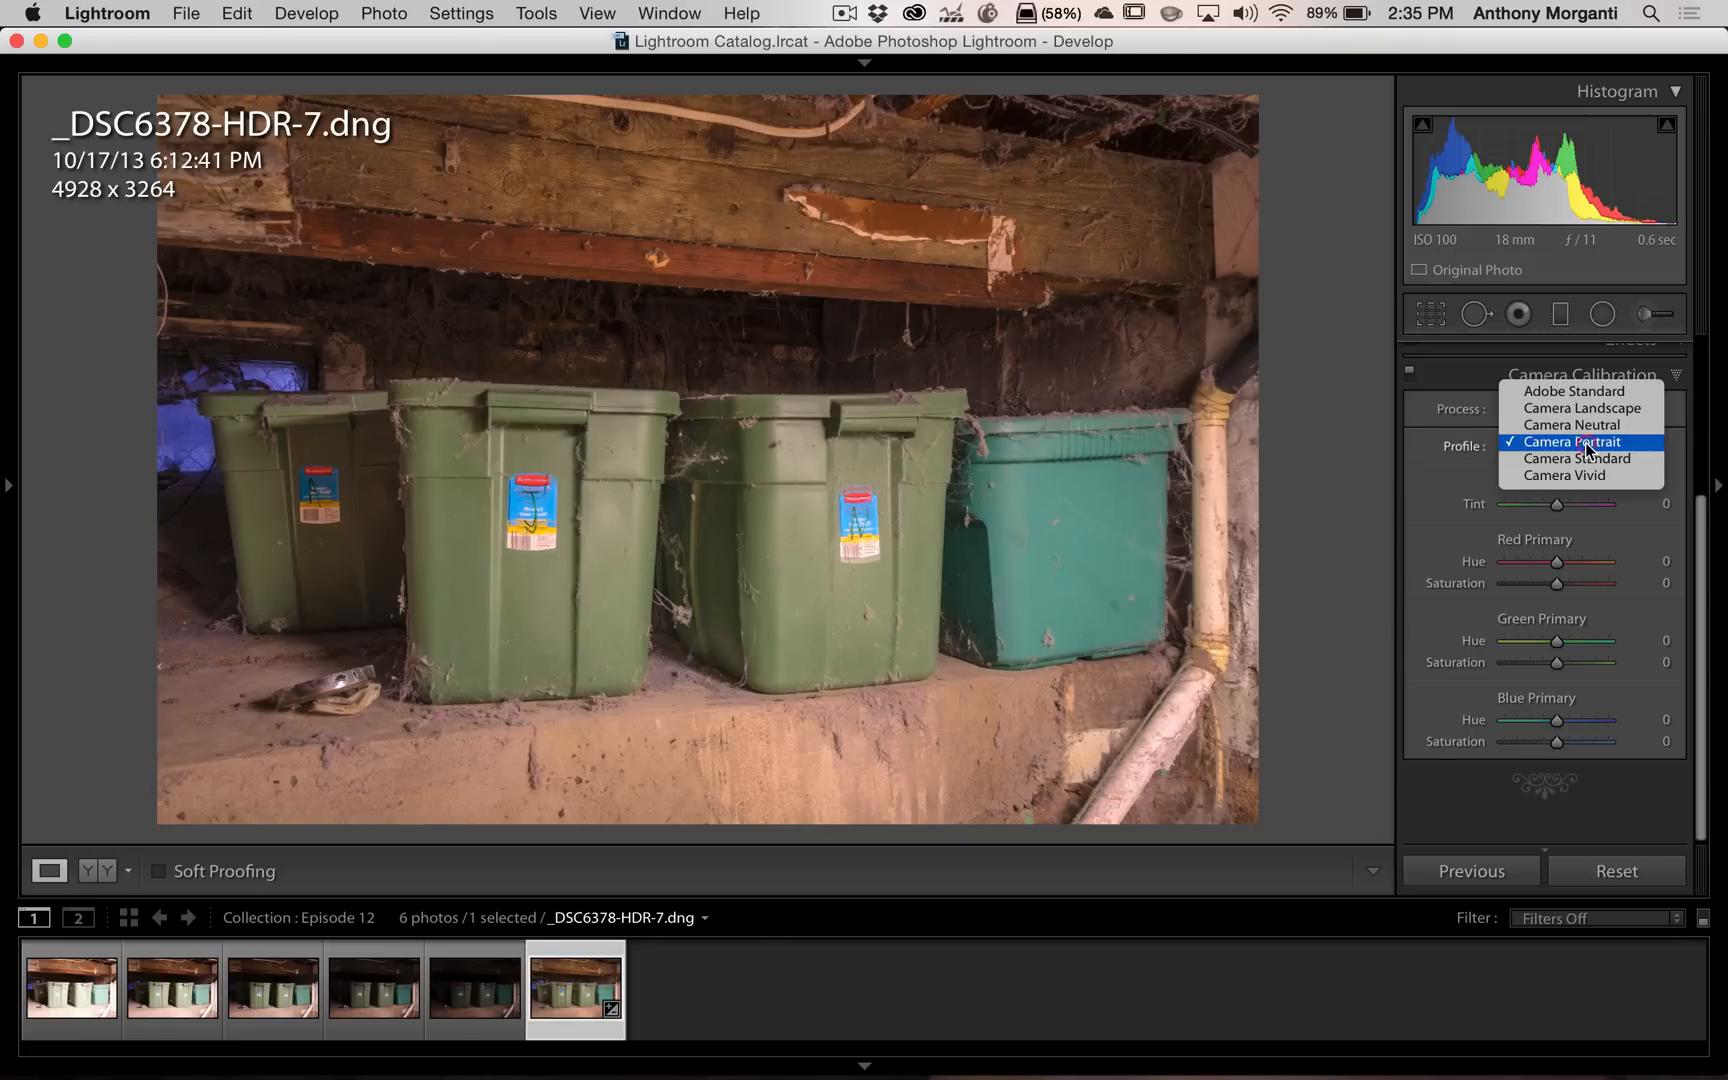
pyautogui.click(1585, 460)
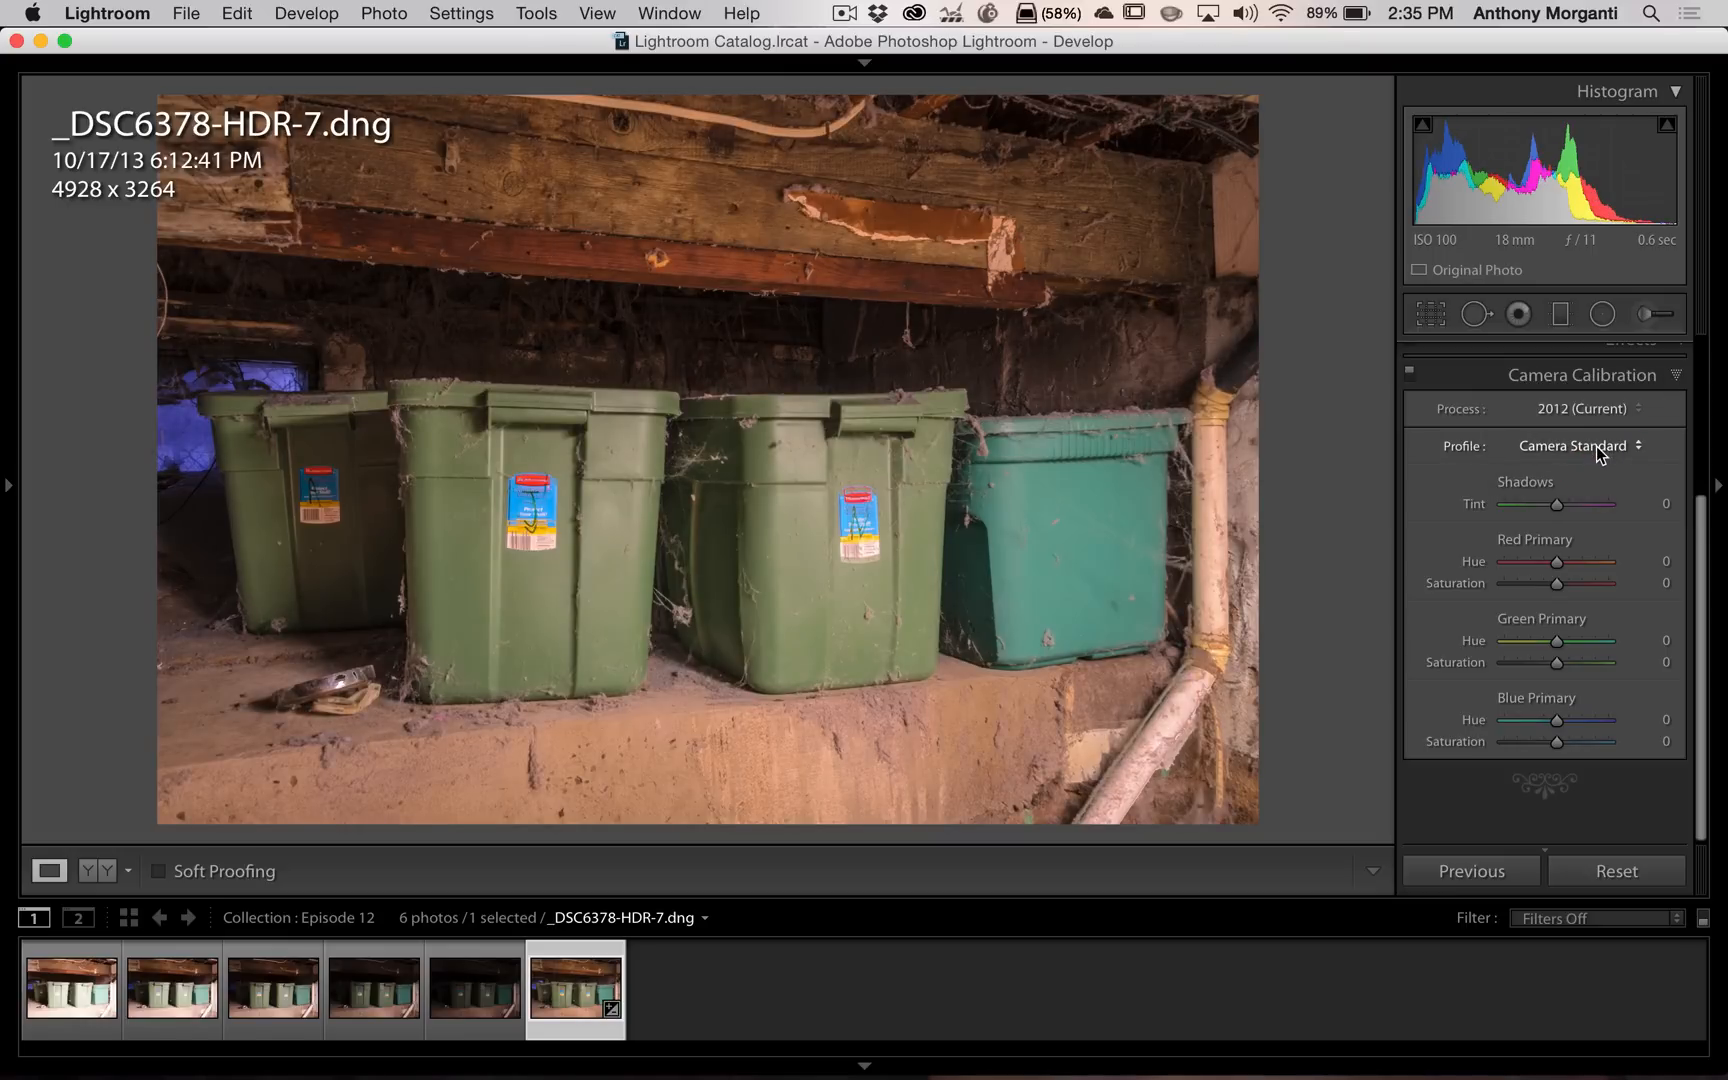
pyautogui.click(1596, 448)
pyautogui.click(1592, 459)
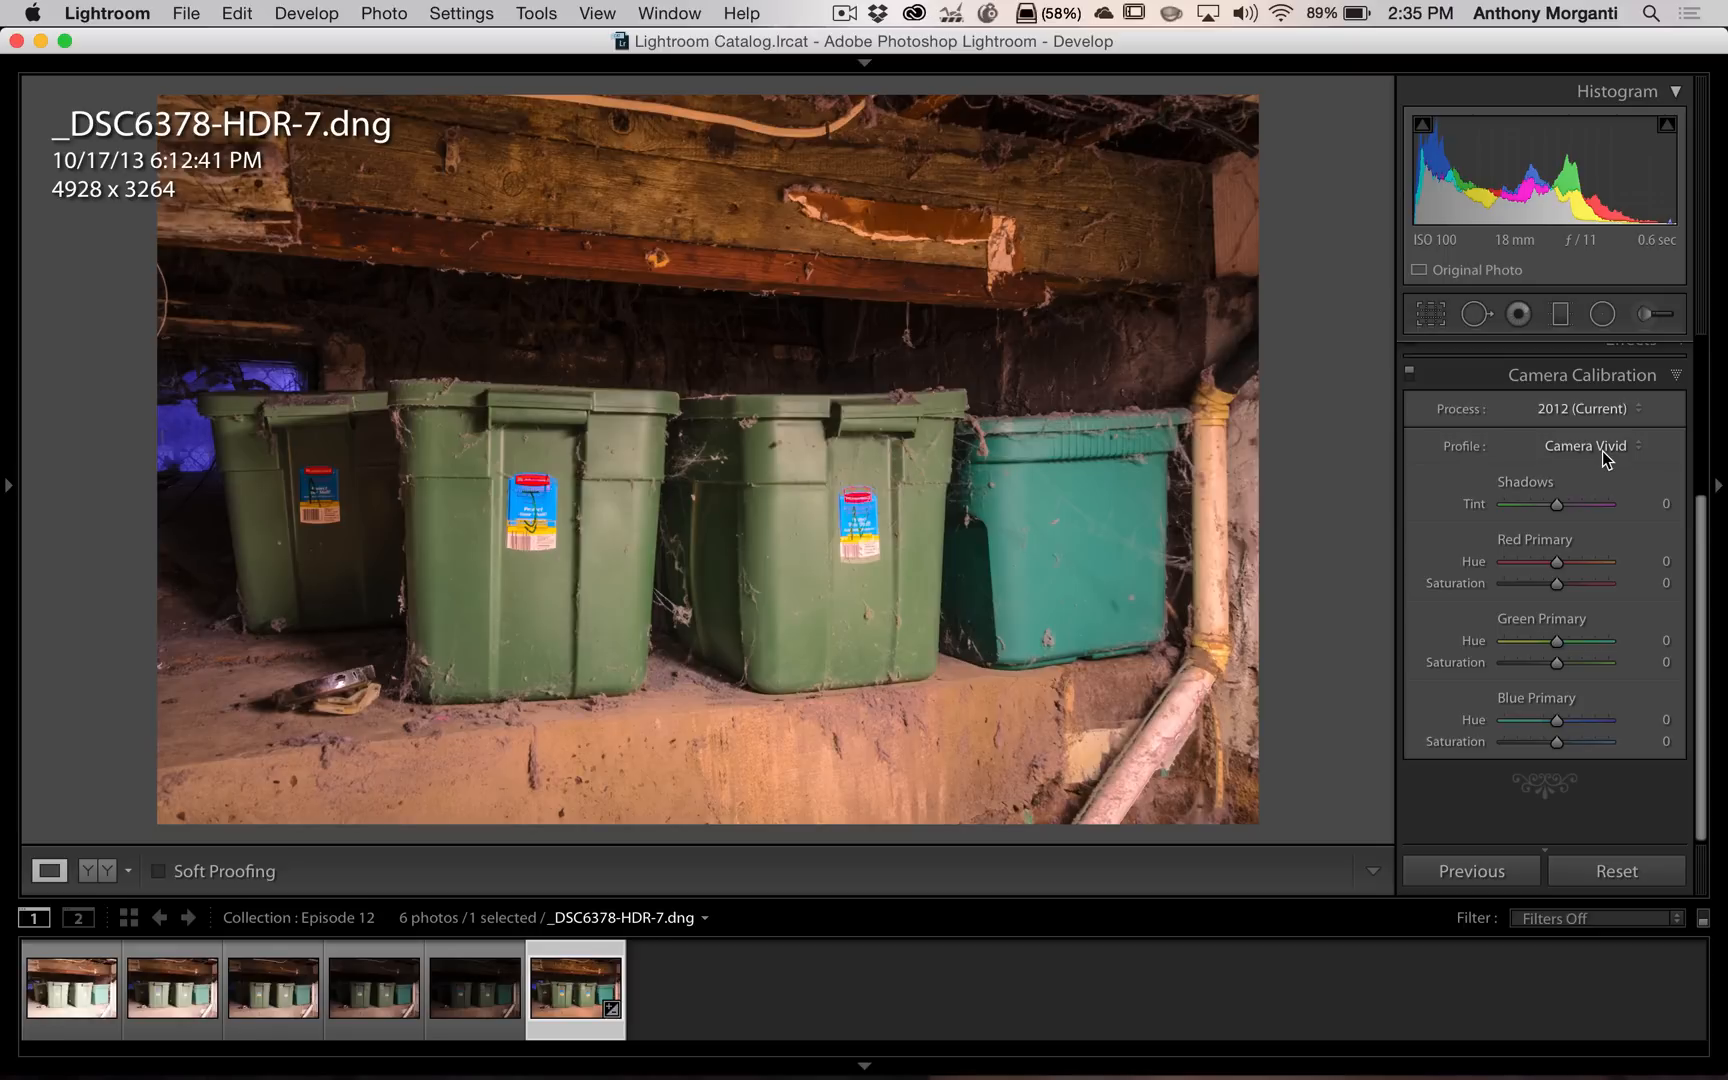
pyautogui.click(1597, 442)
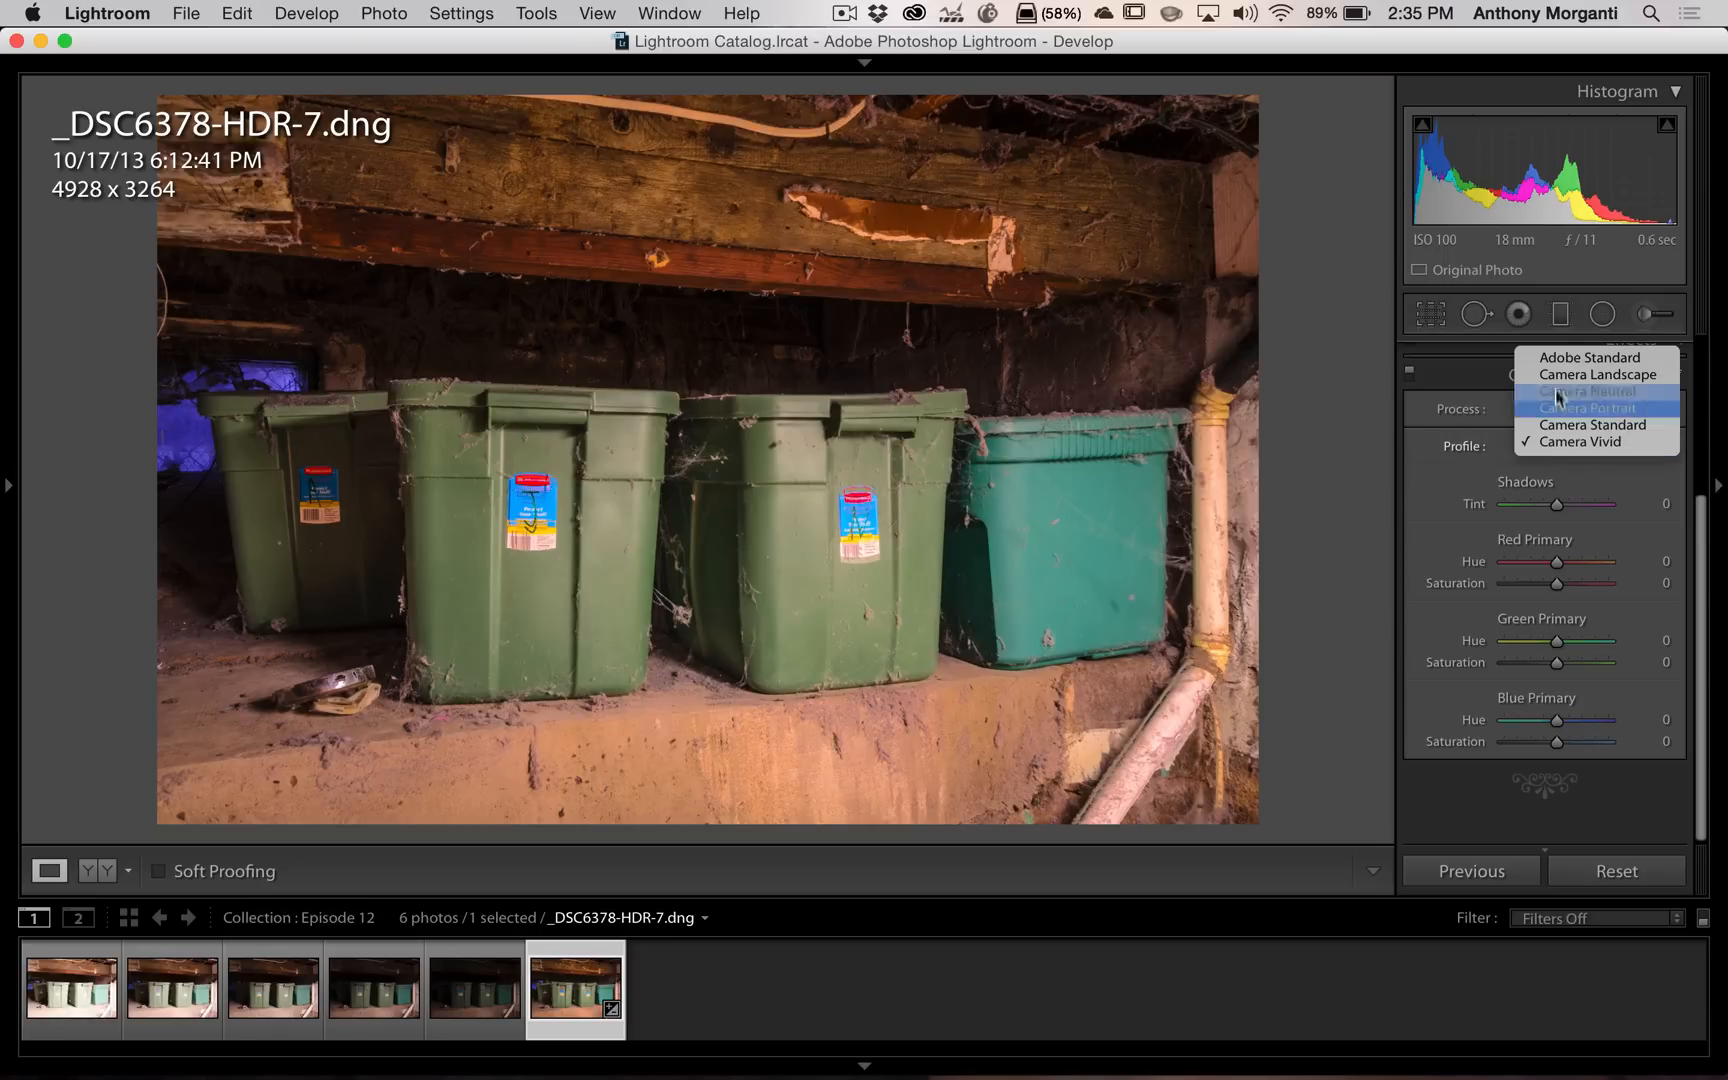
pyautogui.click(1575, 357)
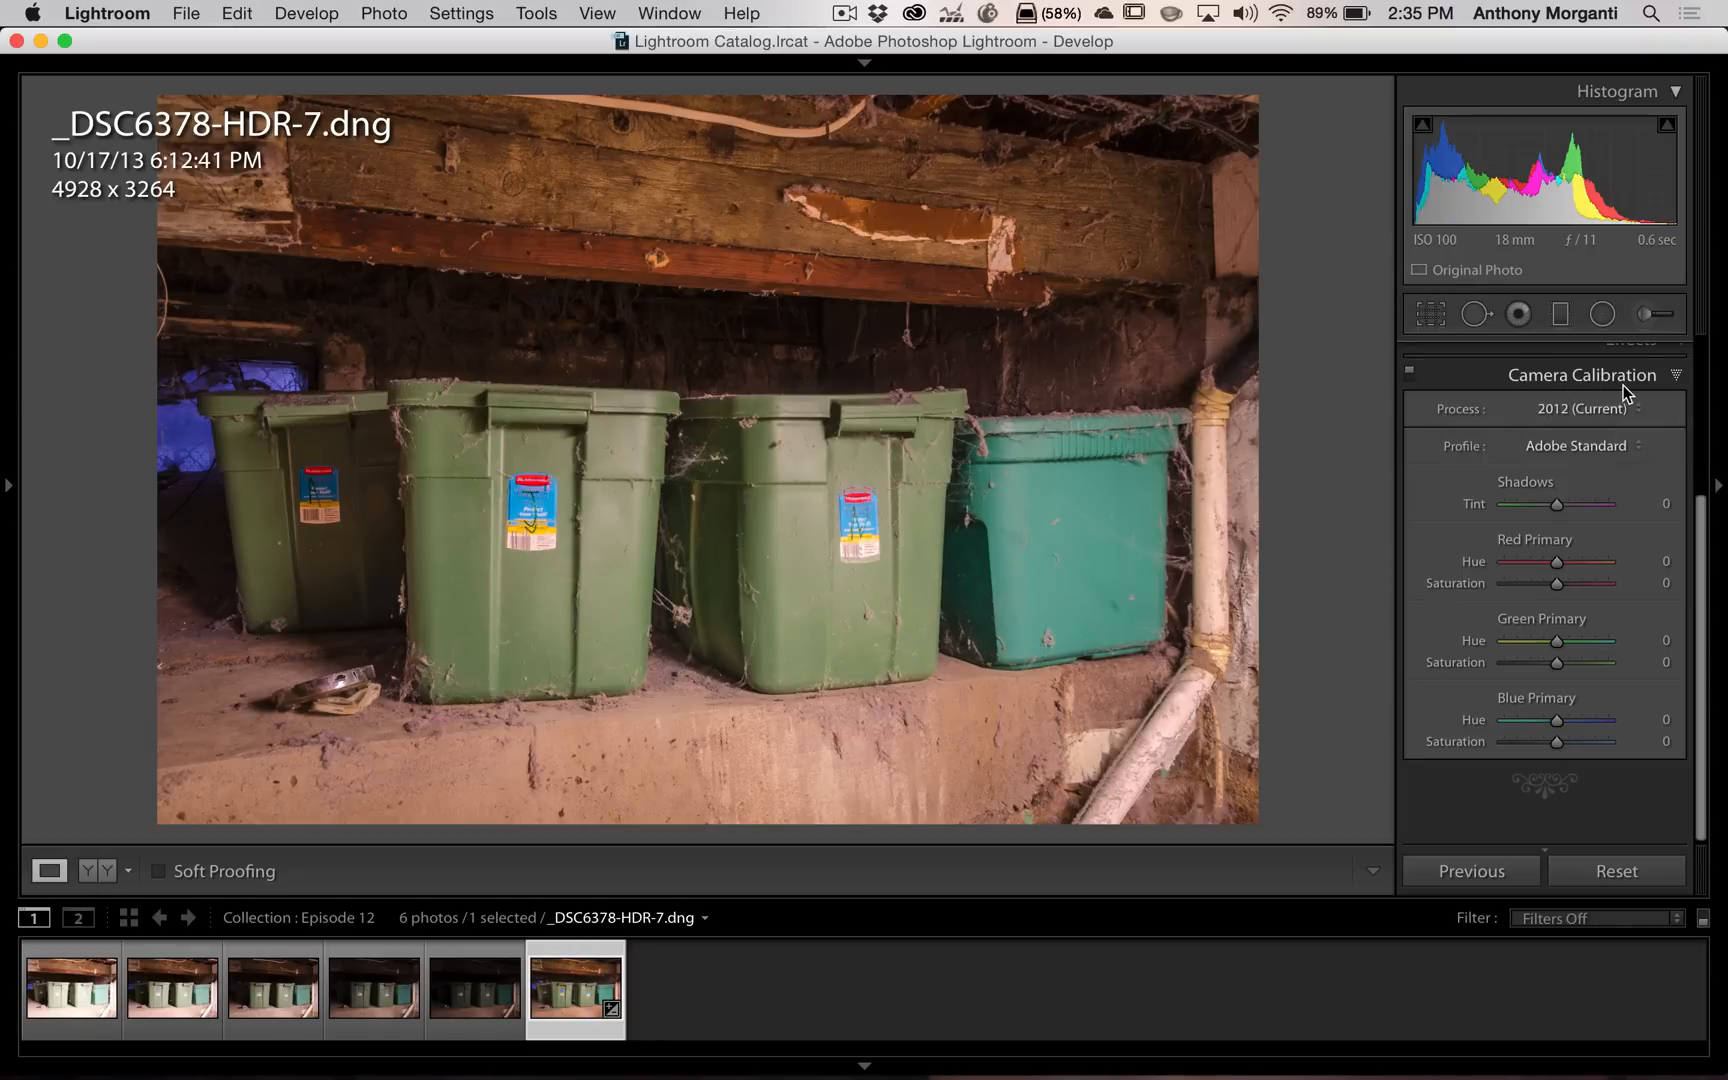
# Step: Compare the Camera Landscape, Camera Neutral and Camera Portrait profiles again, and apply the Camera Vivid profile
pyautogui.click(1561, 452)
pyautogui.click(1573, 455)
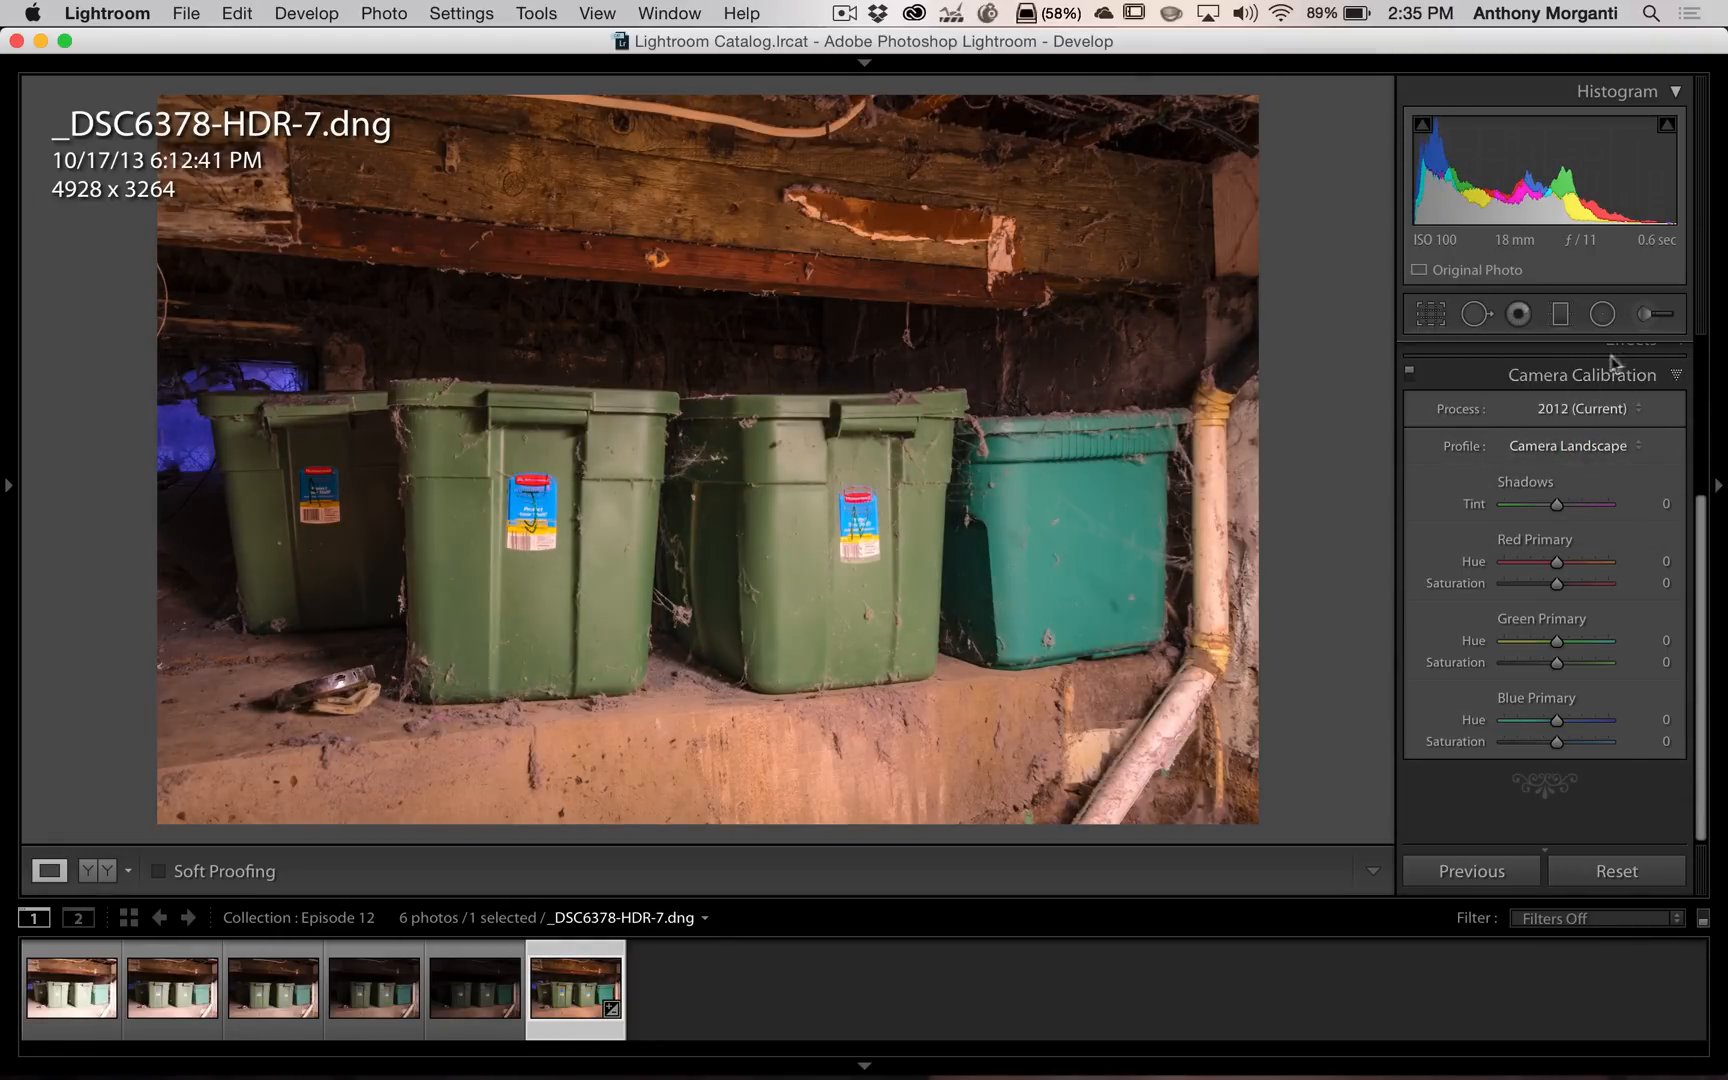
pyautogui.click(1603, 450)
pyautogui.click(1590, 460)
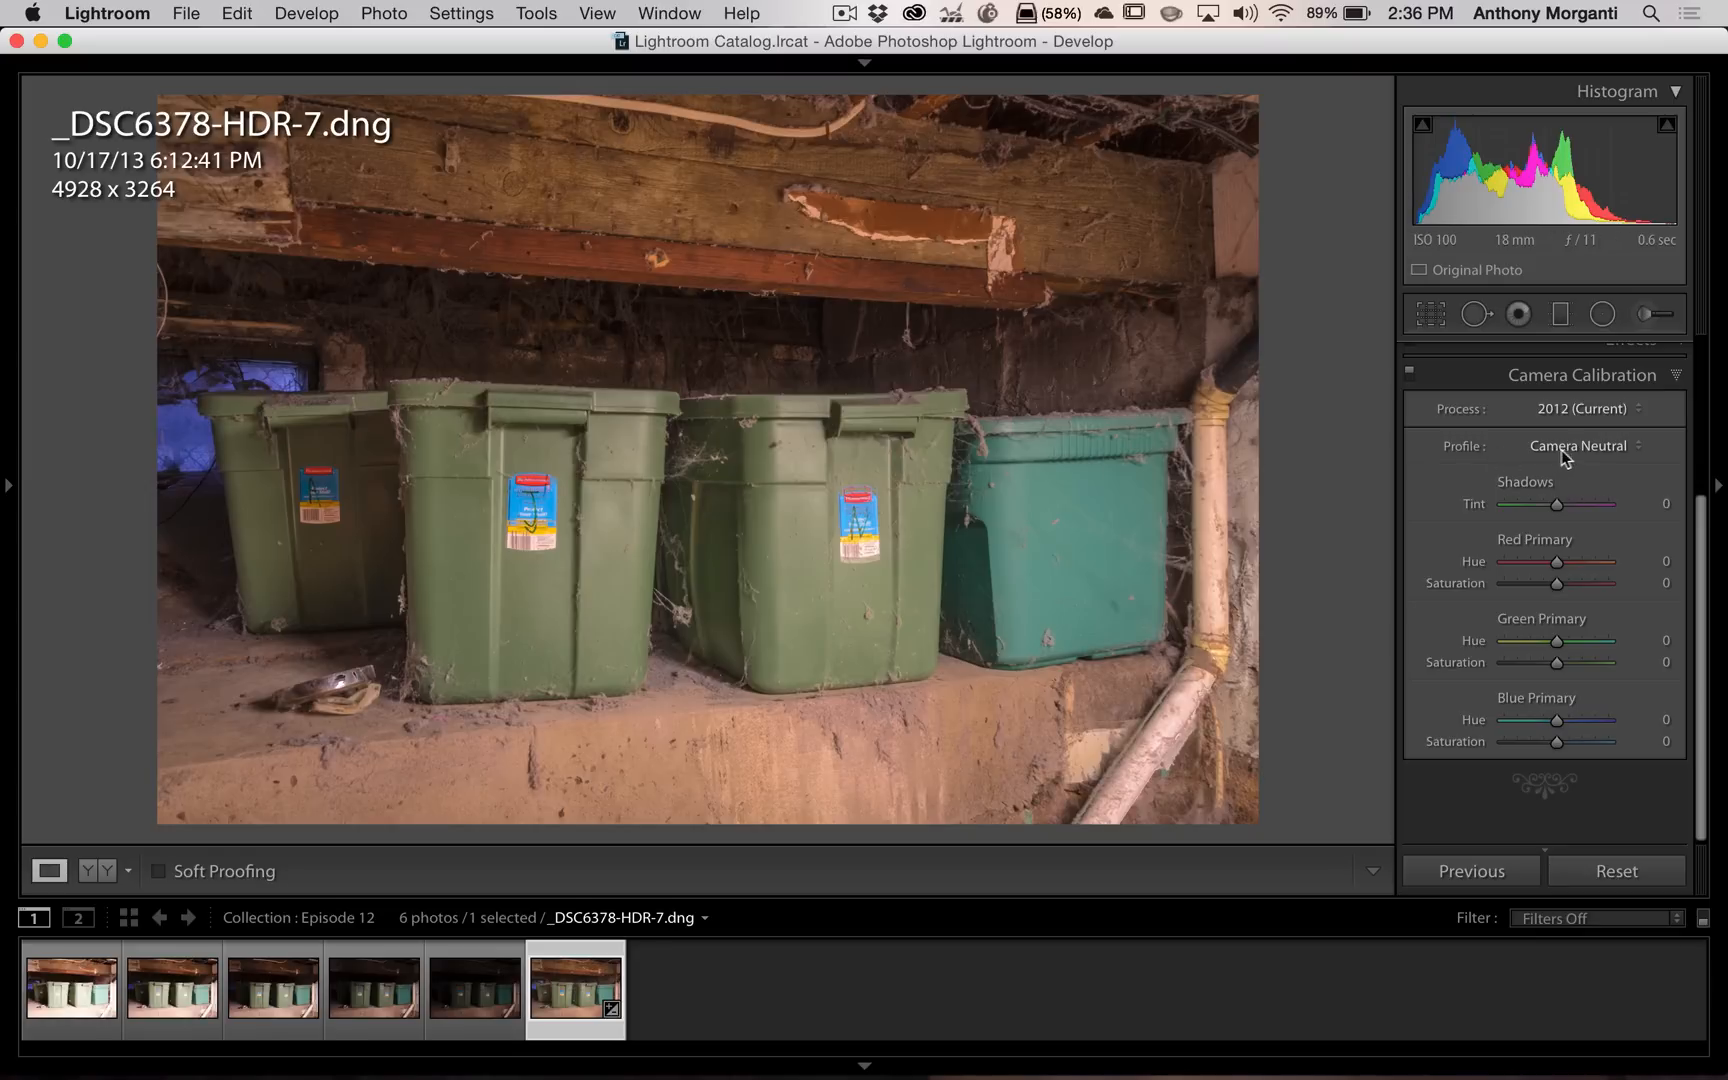
pyautogui.click(1561, 451)
pyautogui.click(1571, 452)
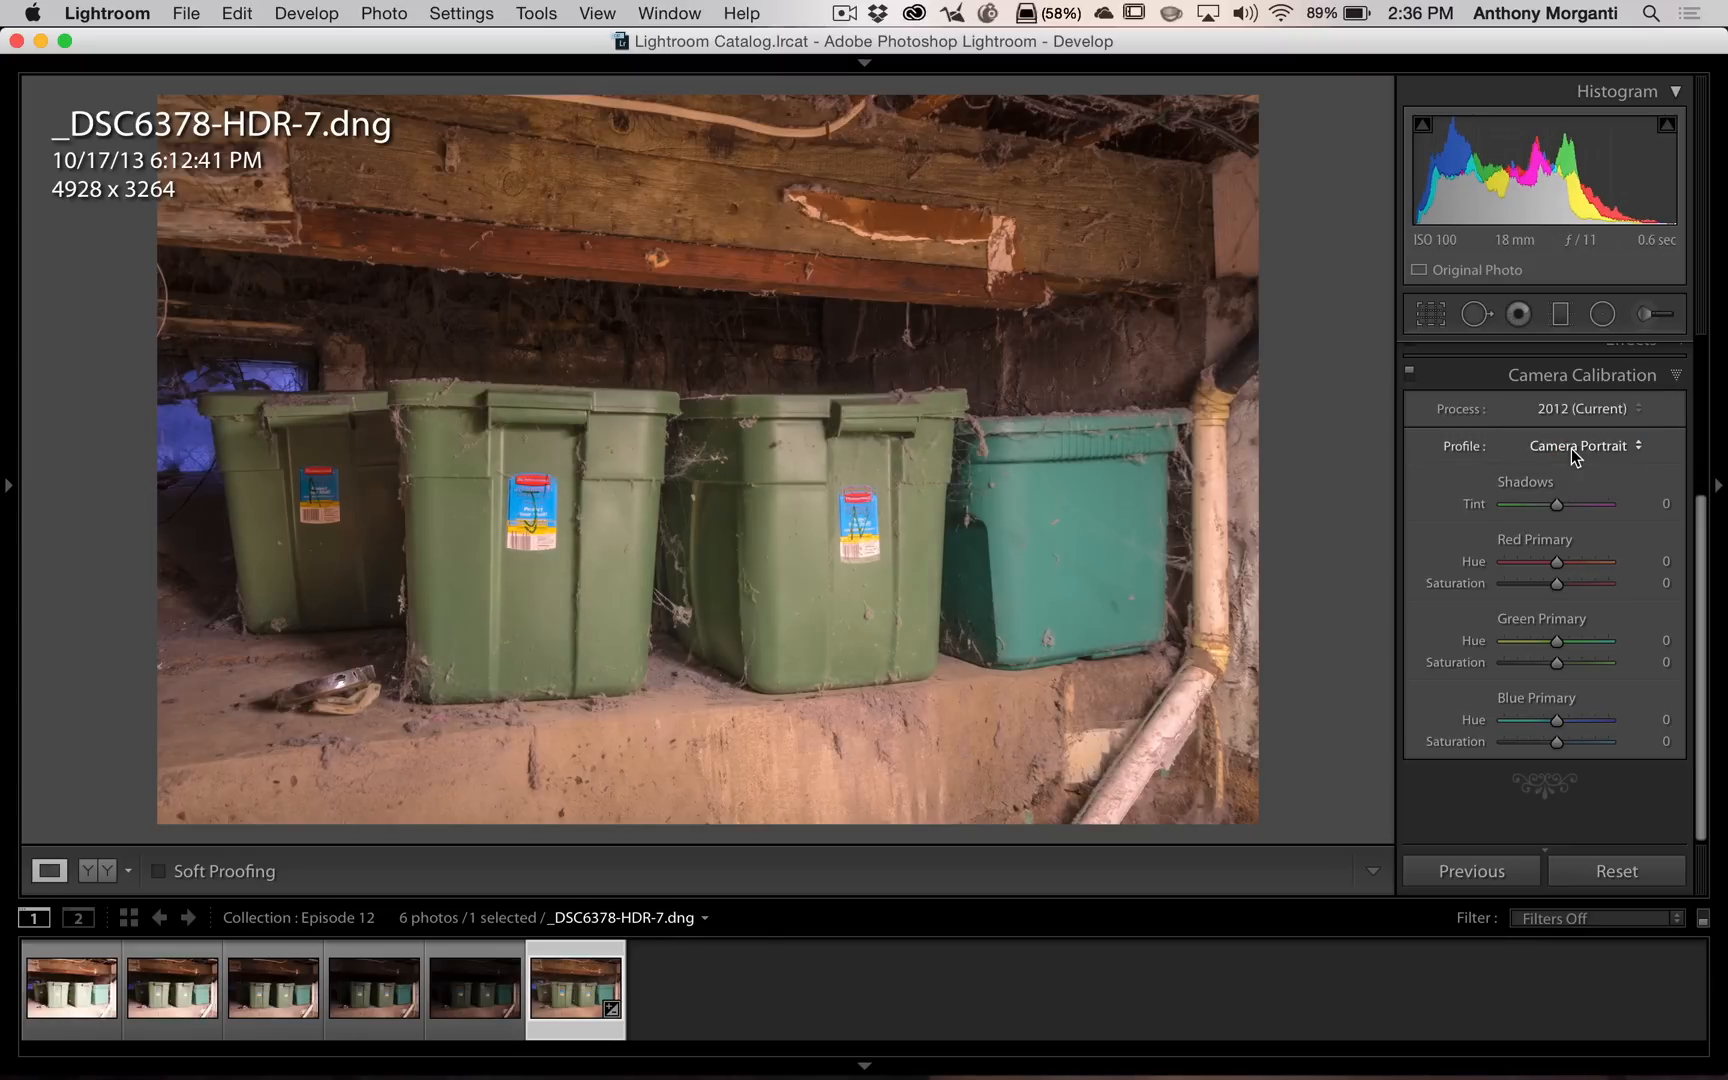
pyautogui.click(1573, 446)
pyautogui.click(1571, 468)
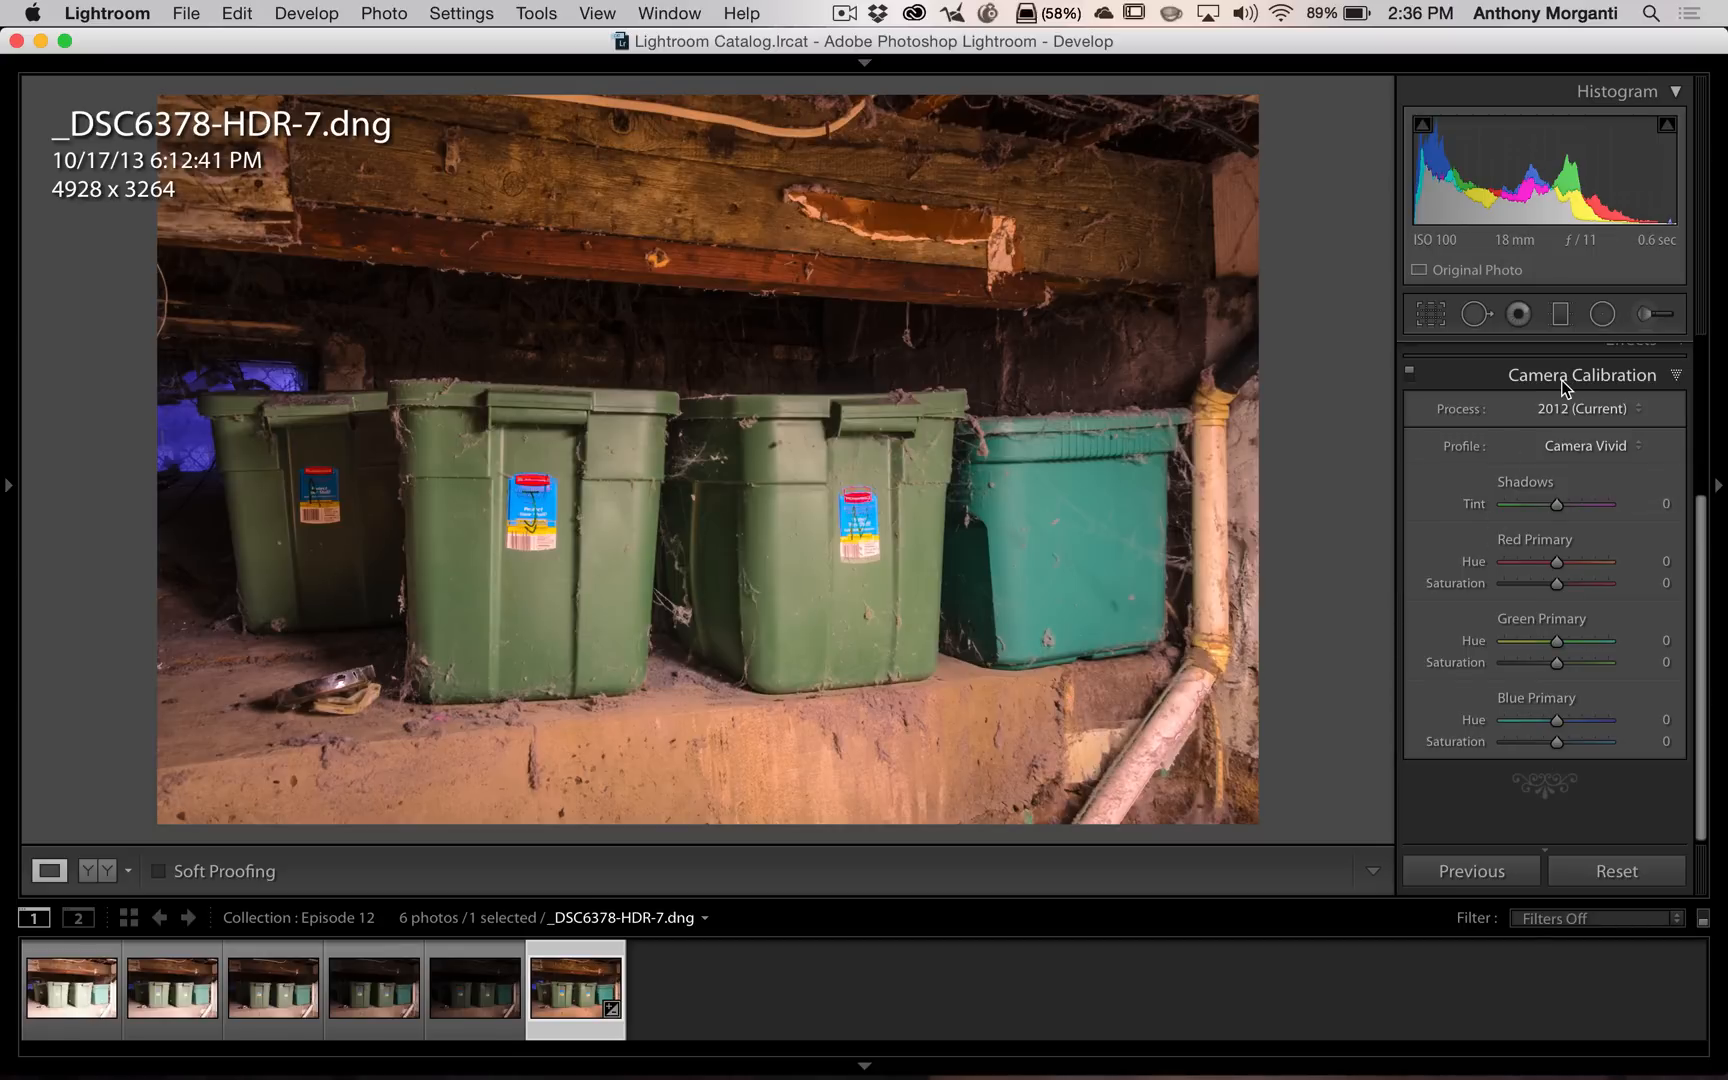
# Step: Lower the contrast to -35 in the basic tone settings and check the dark area above the bins up close
pyautogui.click(1563, 380)
pyautogui.click(1625, 355)
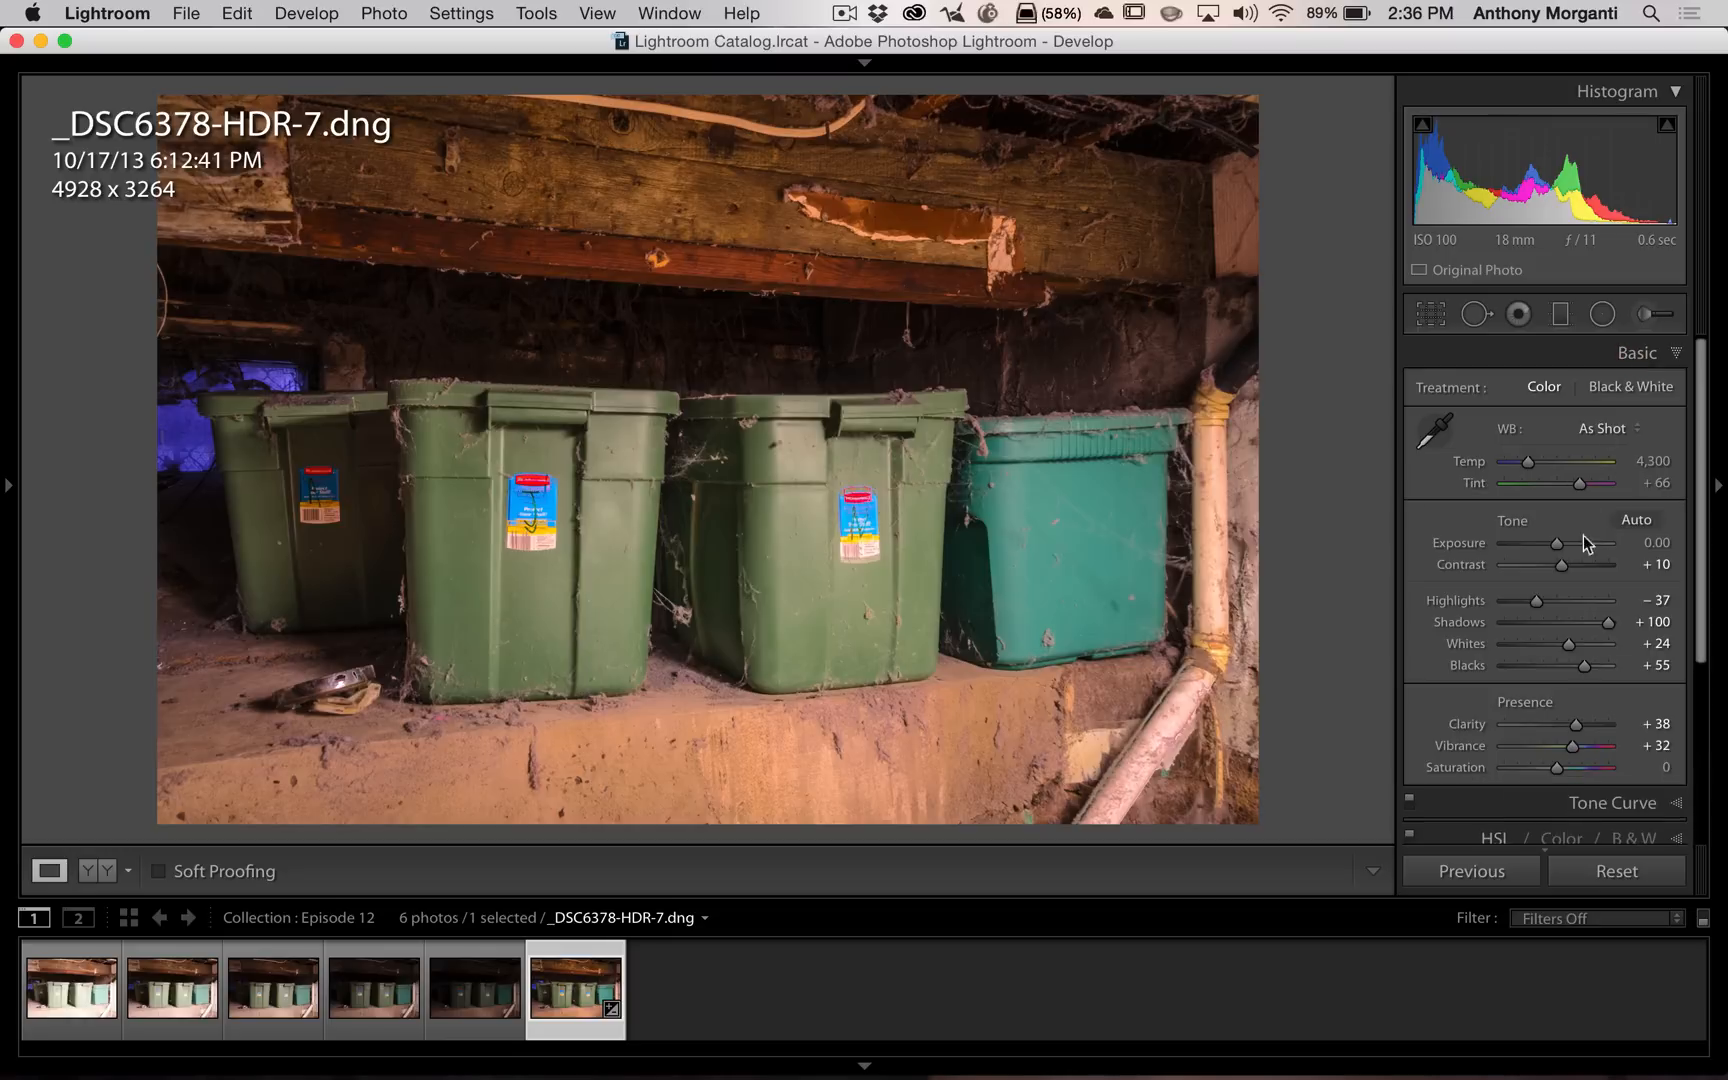
pyautogui.moveTo(1561, 564); pyautogui.dragTo(1540, 570)
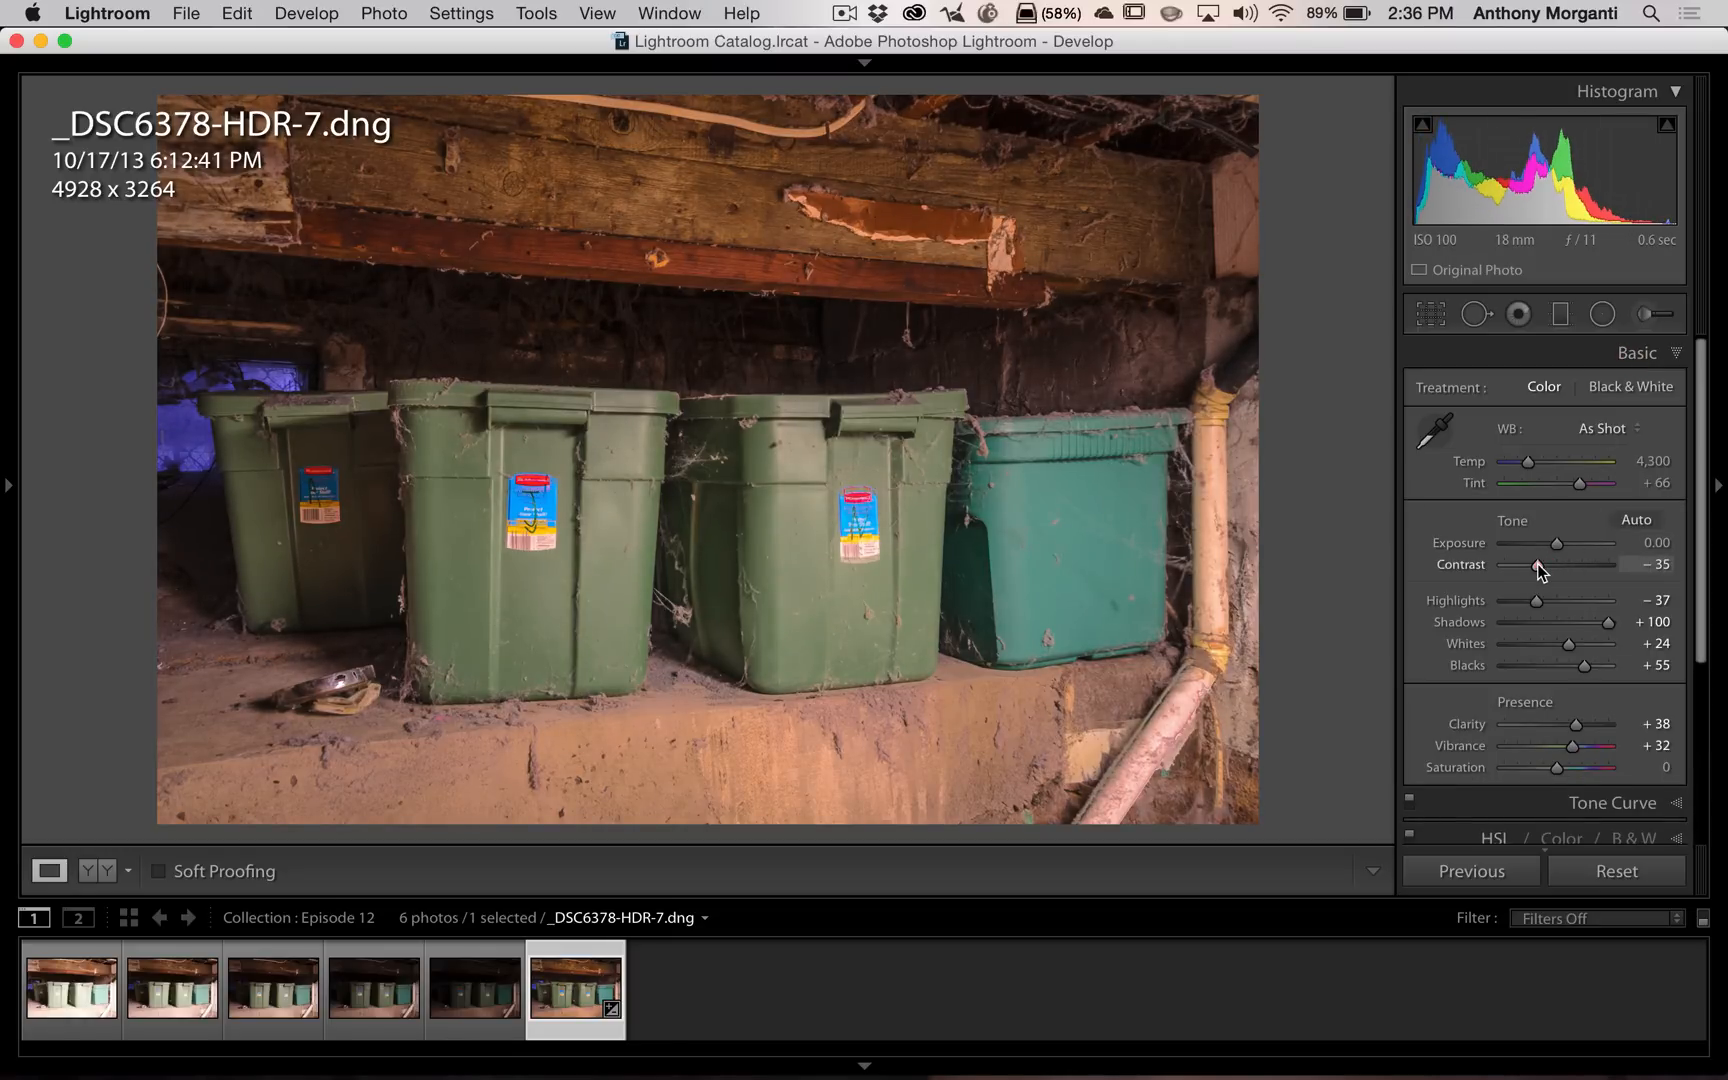
pyautogui.click(521, 330)
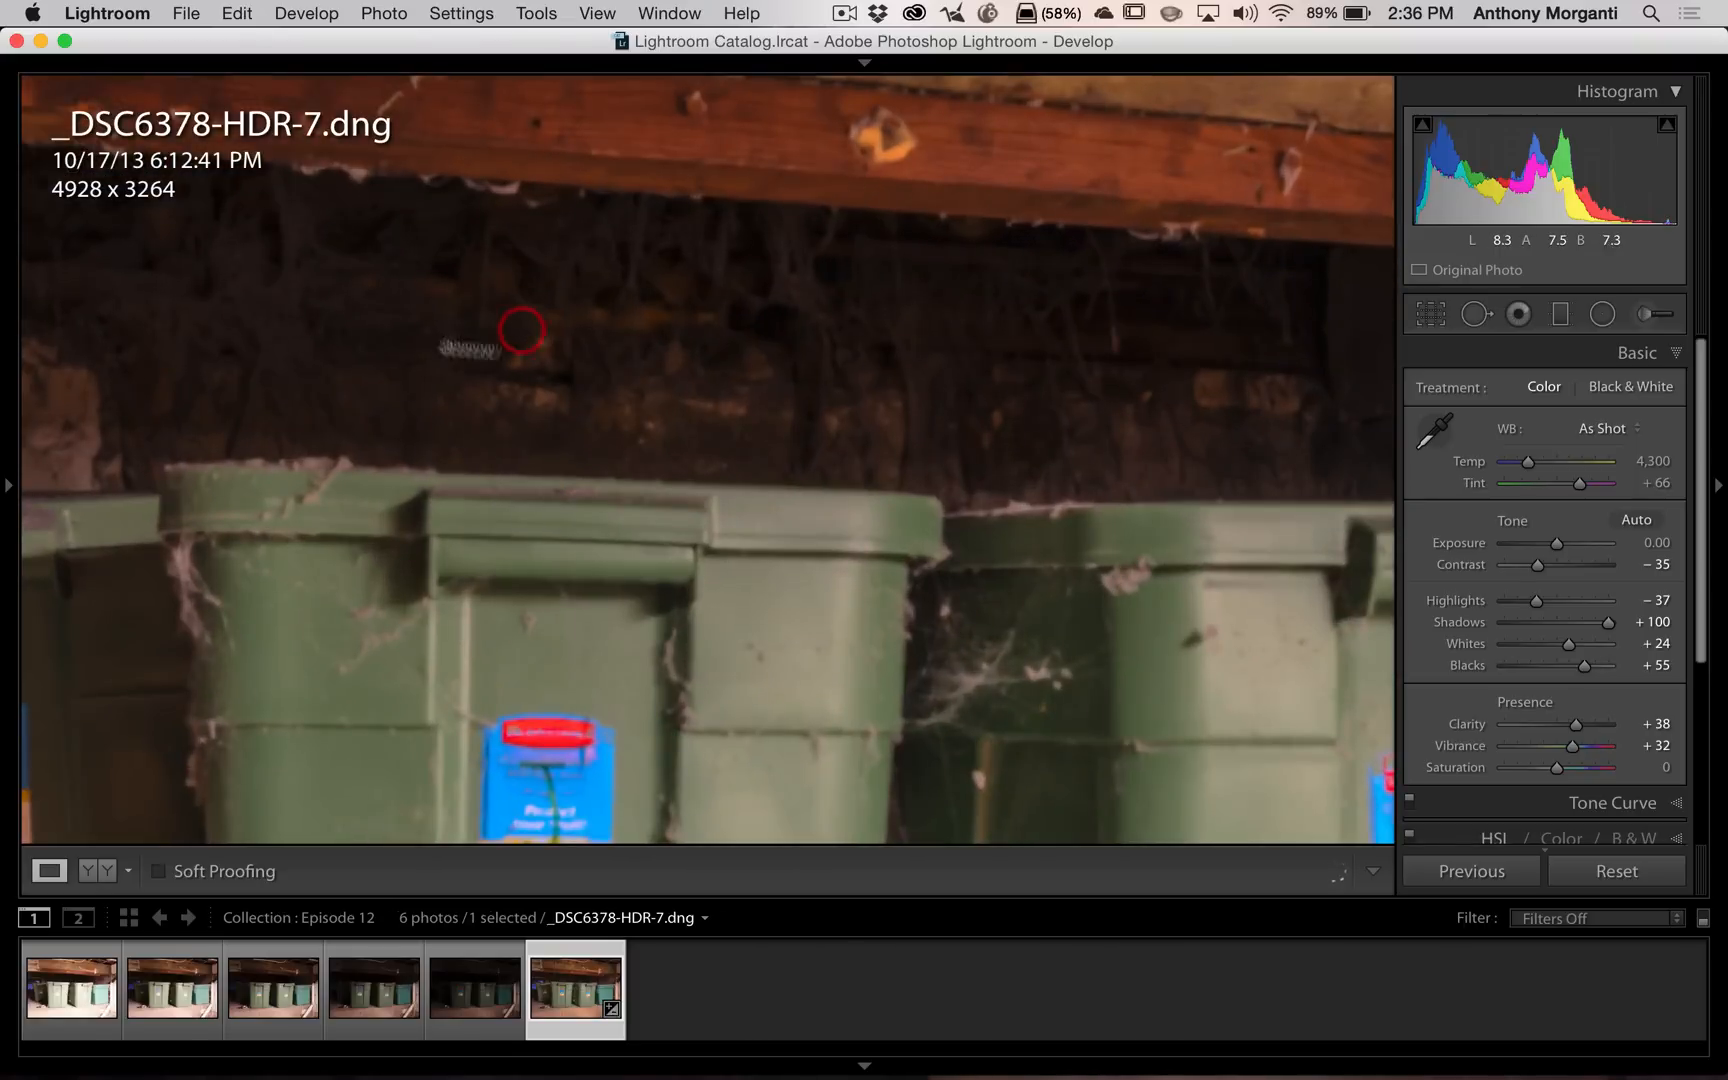
pyautogui.click(763, 378)
pyautogui.click(1636, 353)
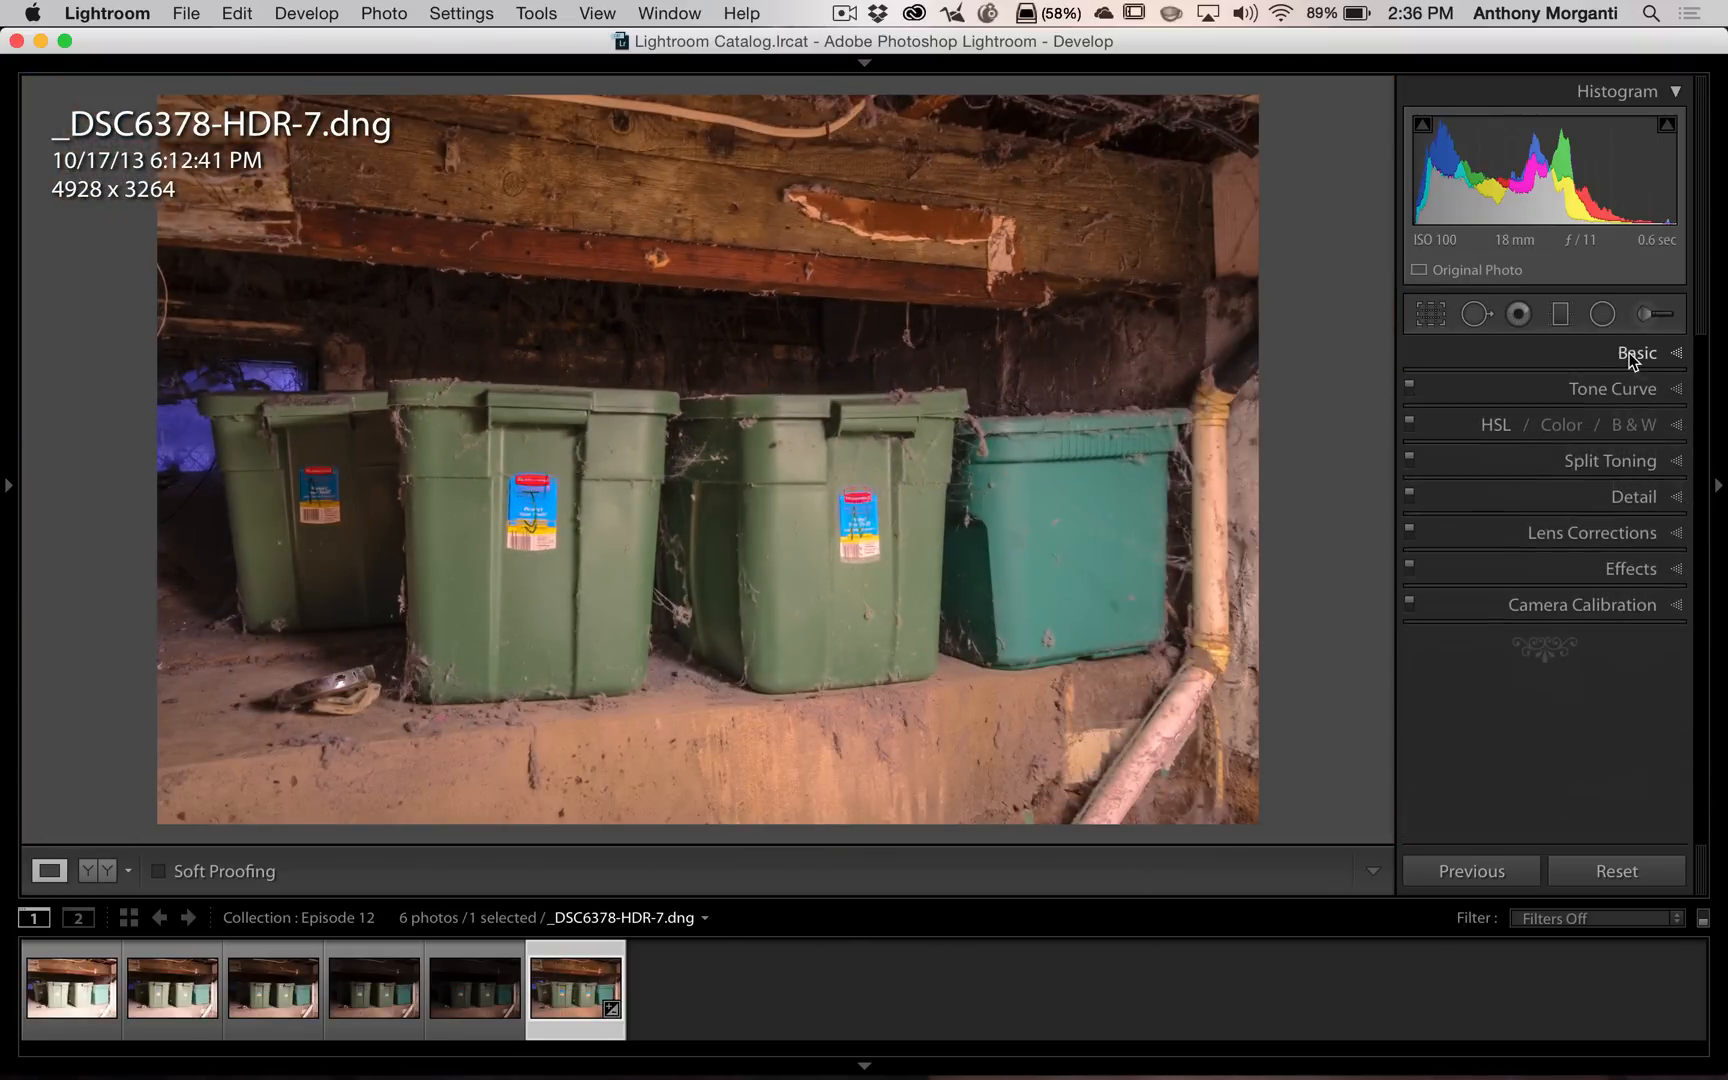
pyautogui.click(1619, 602)
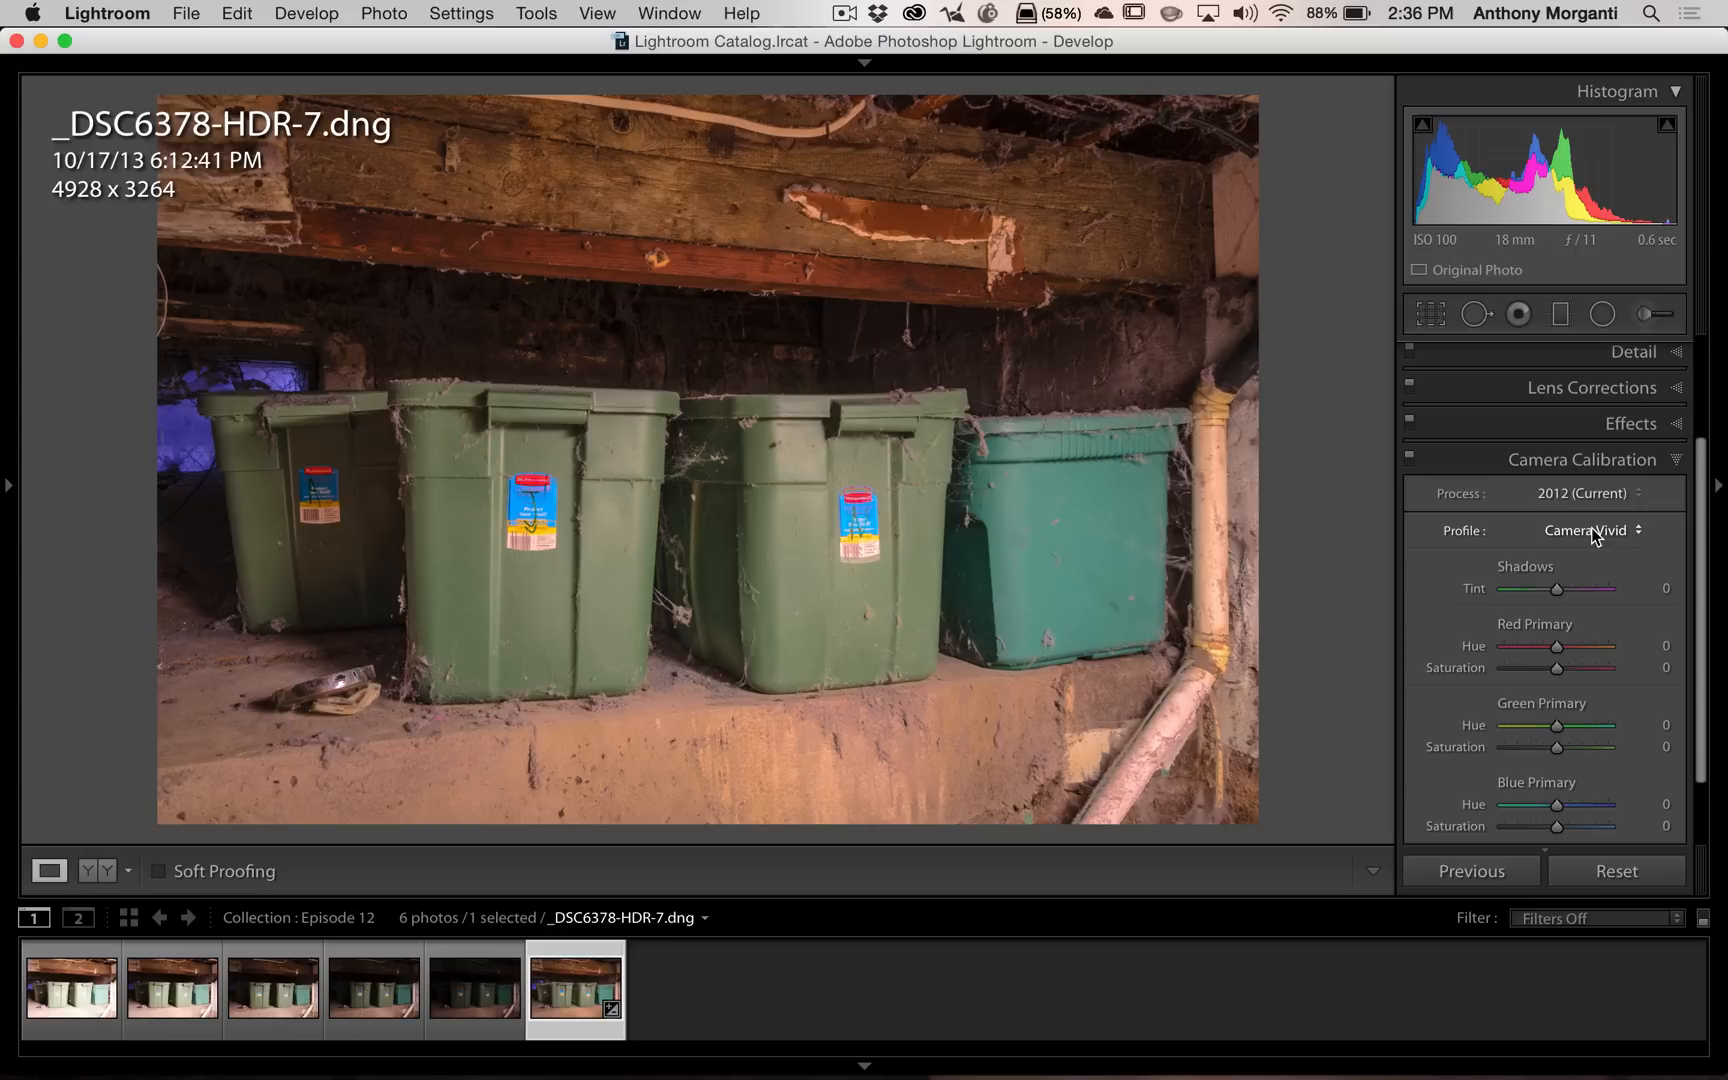
pyautogui.click(1588, 460)
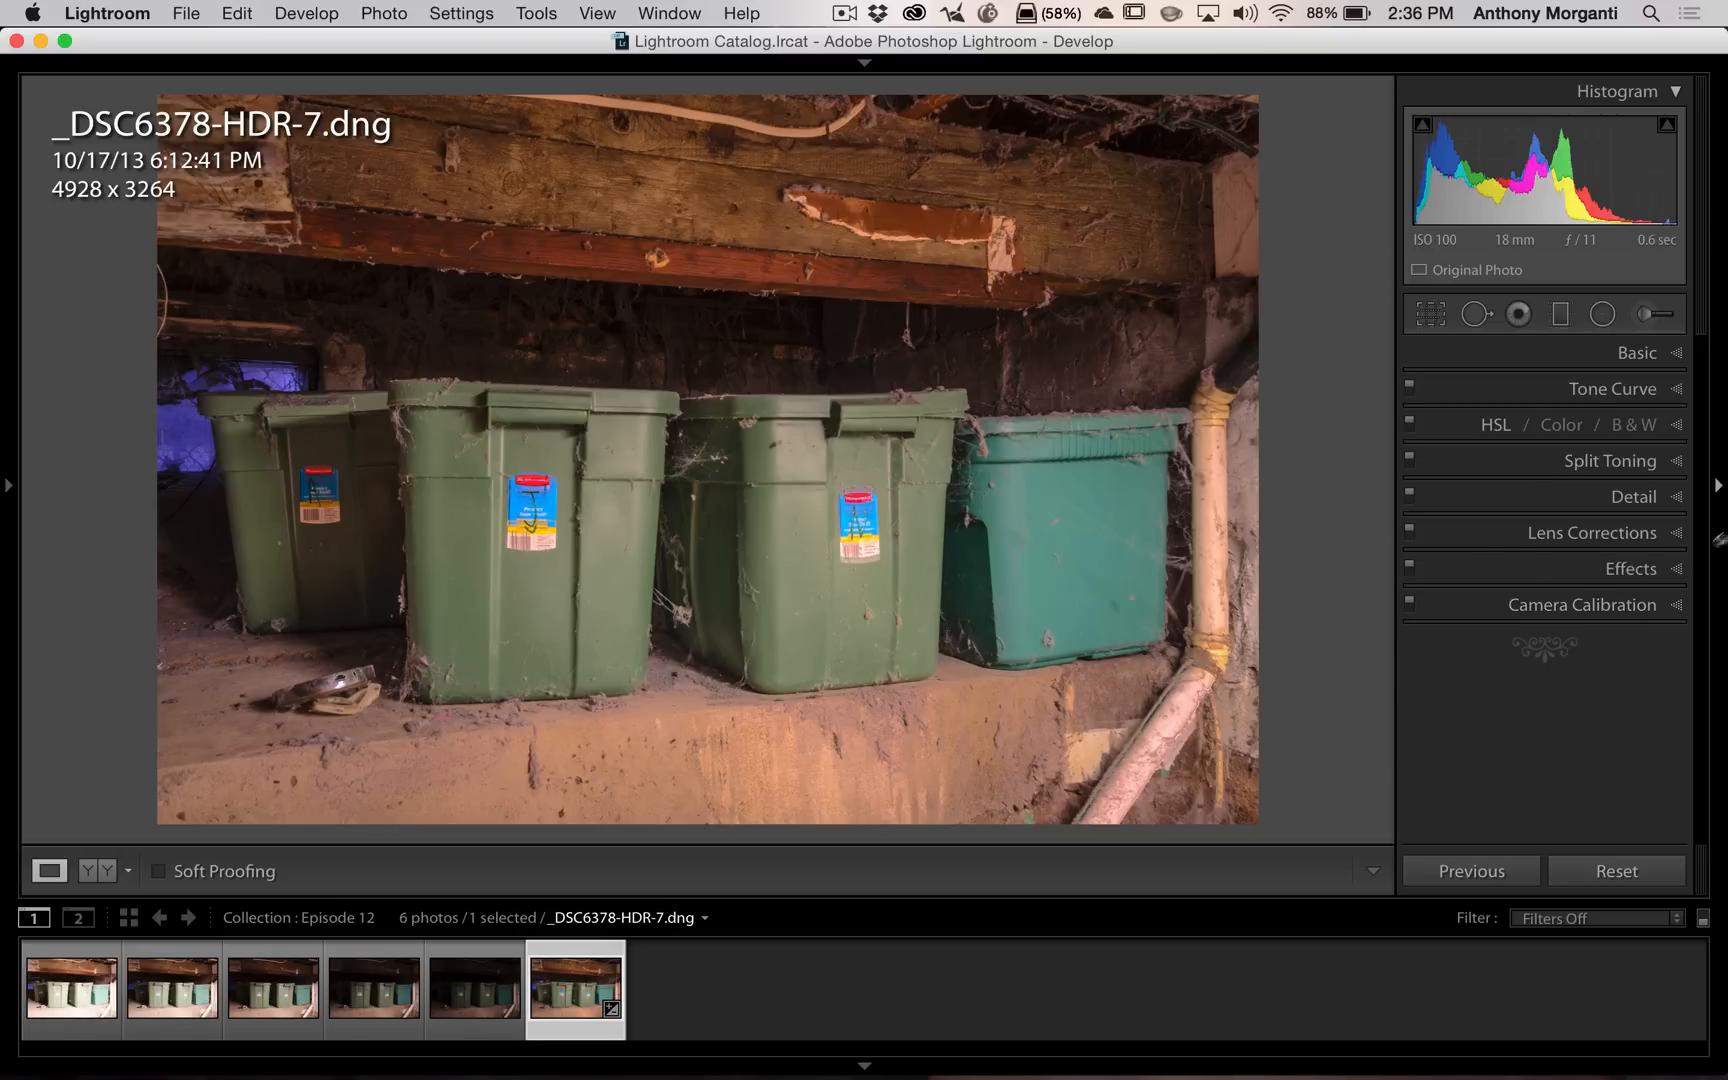
pyautogui.click(1620, 607)
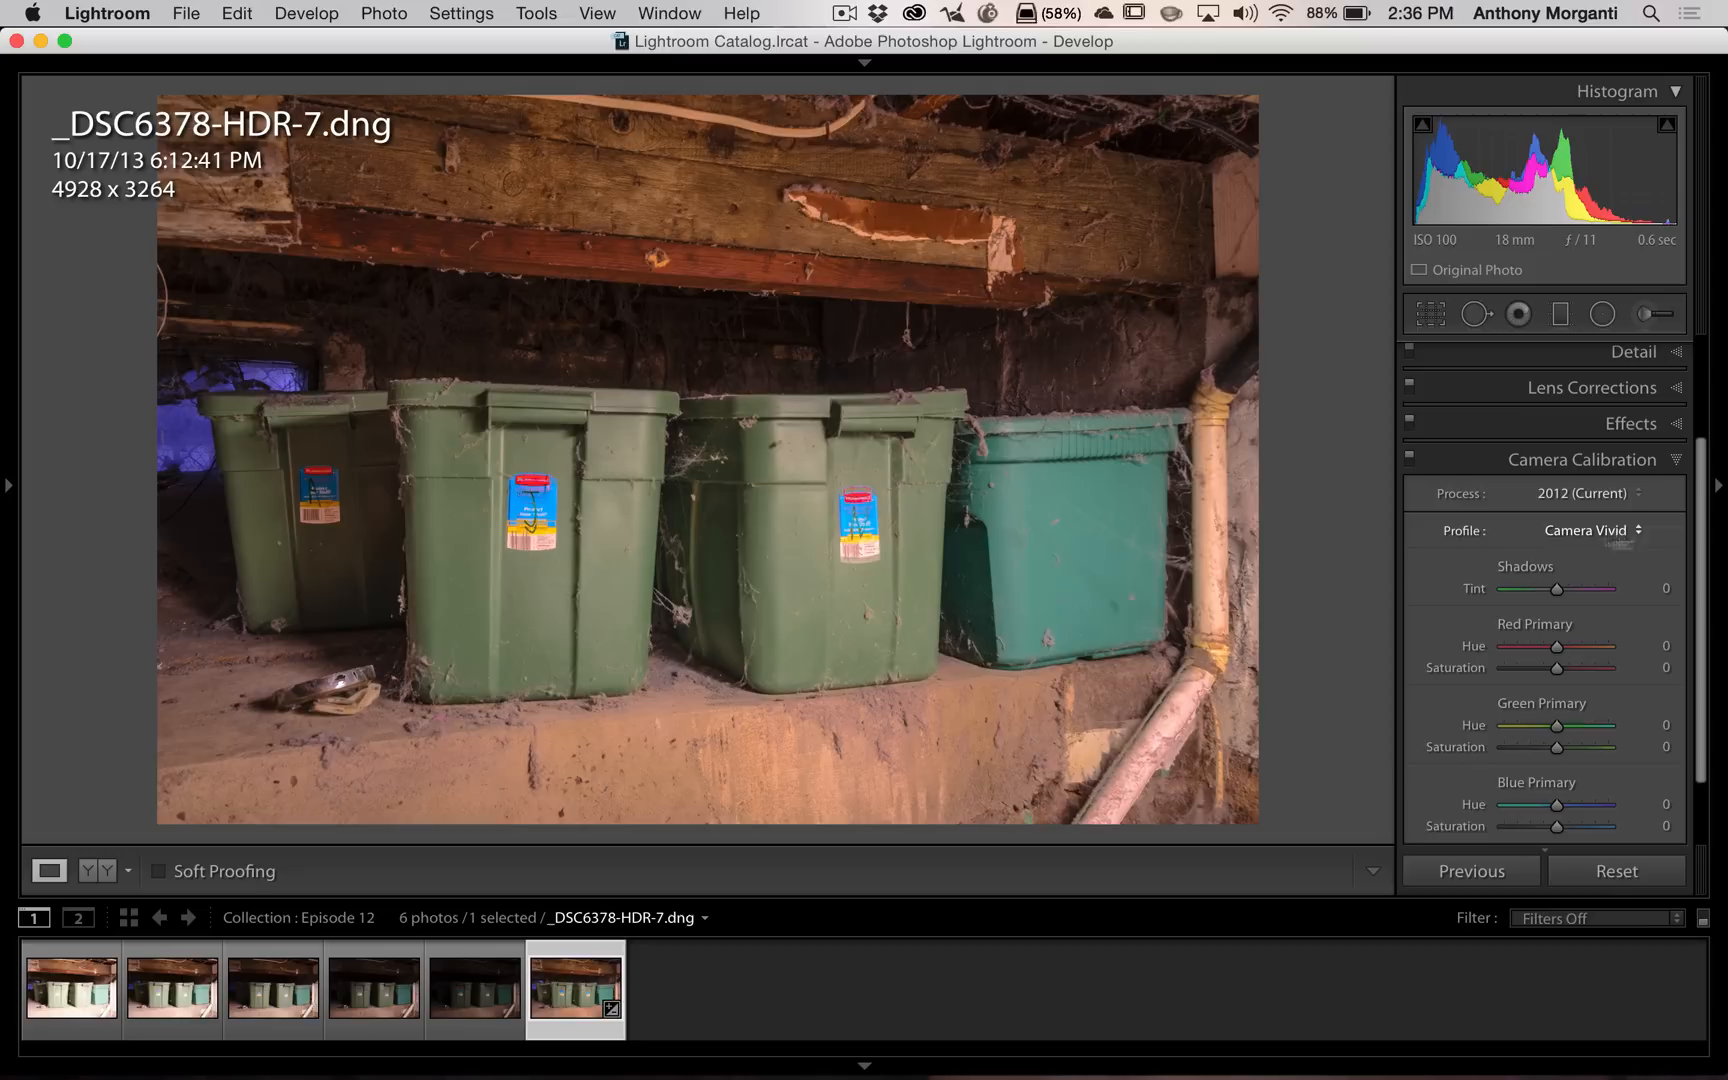
pyautogui.click(1606, 460)
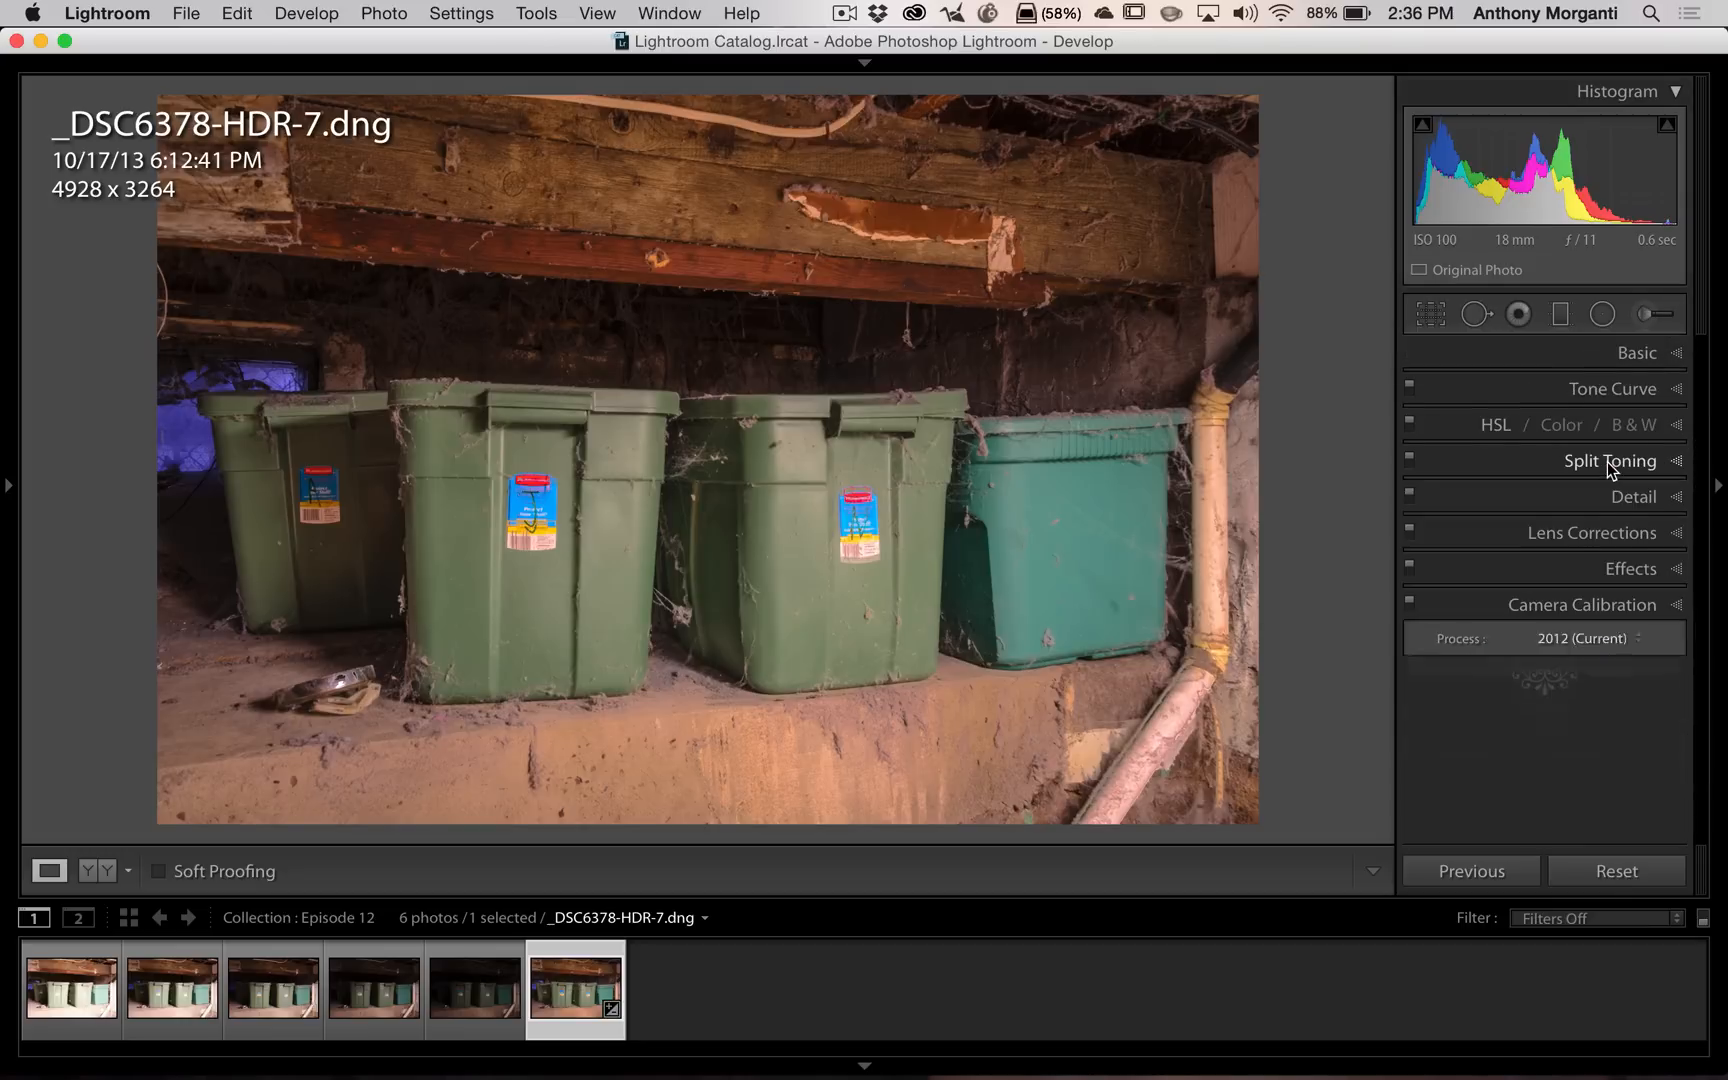
pyautogui.click(1625, 357)
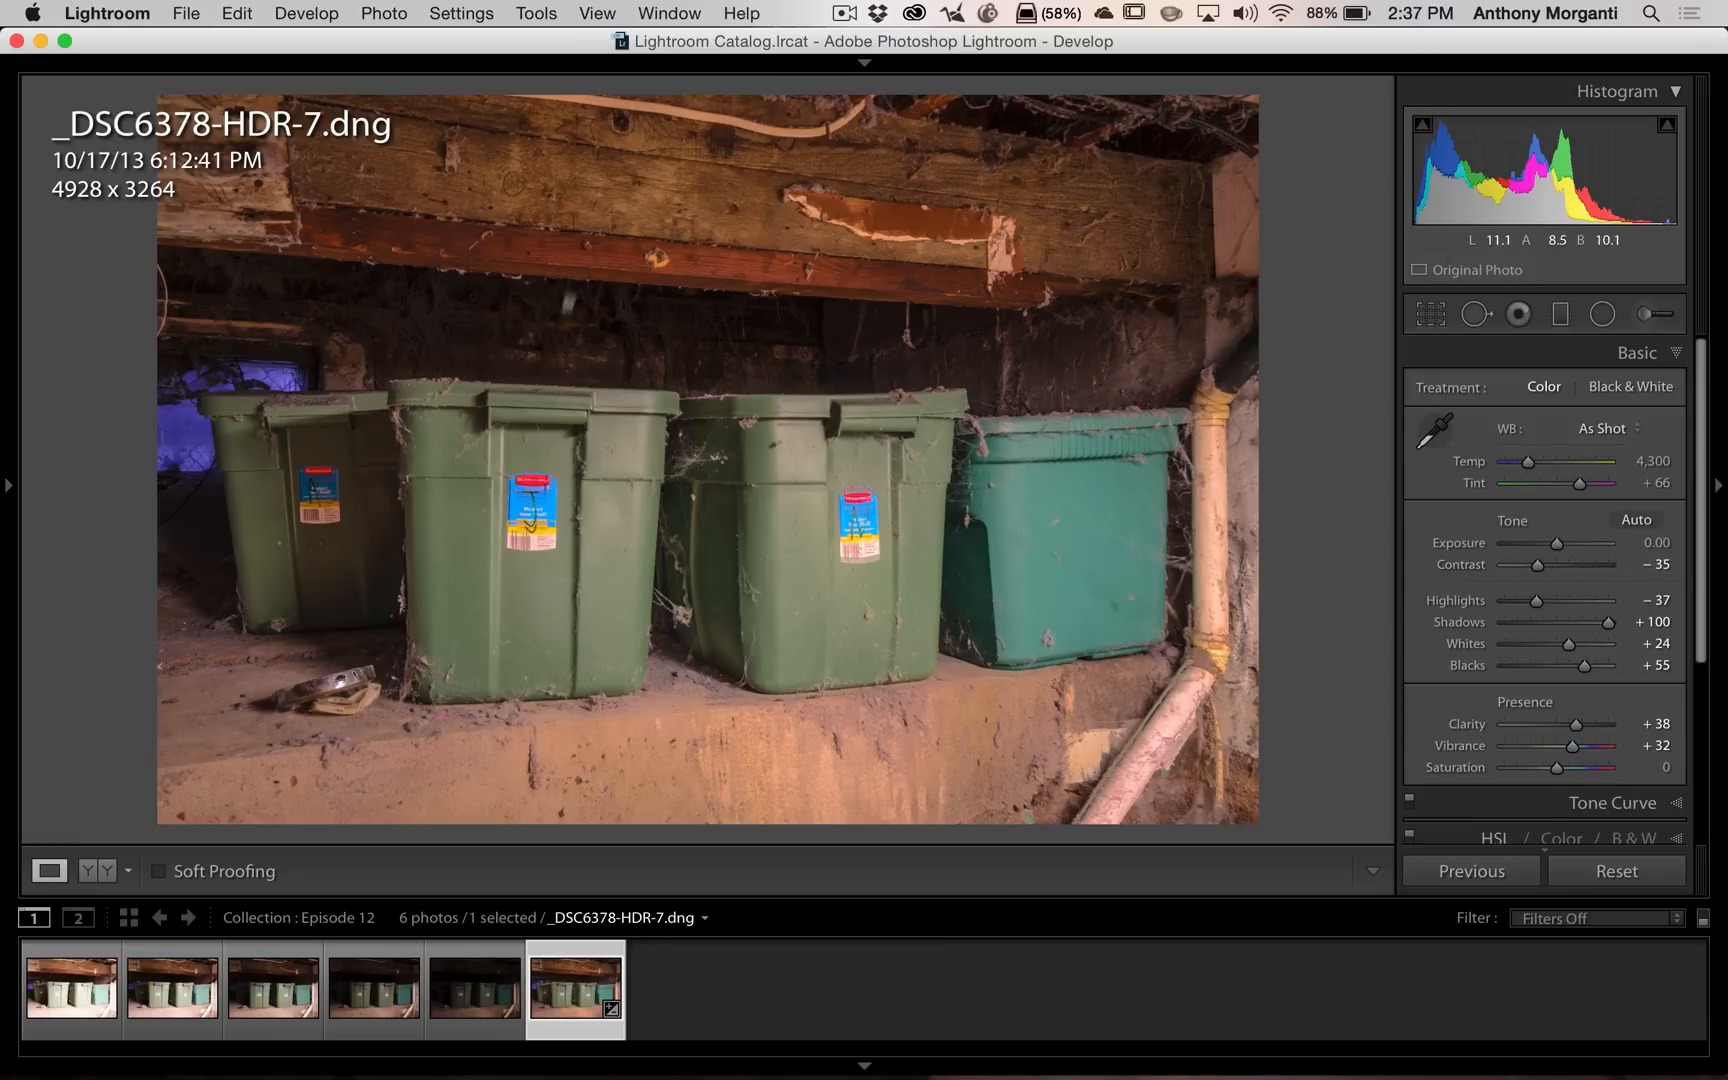
pyautogui.click(1650, 351)
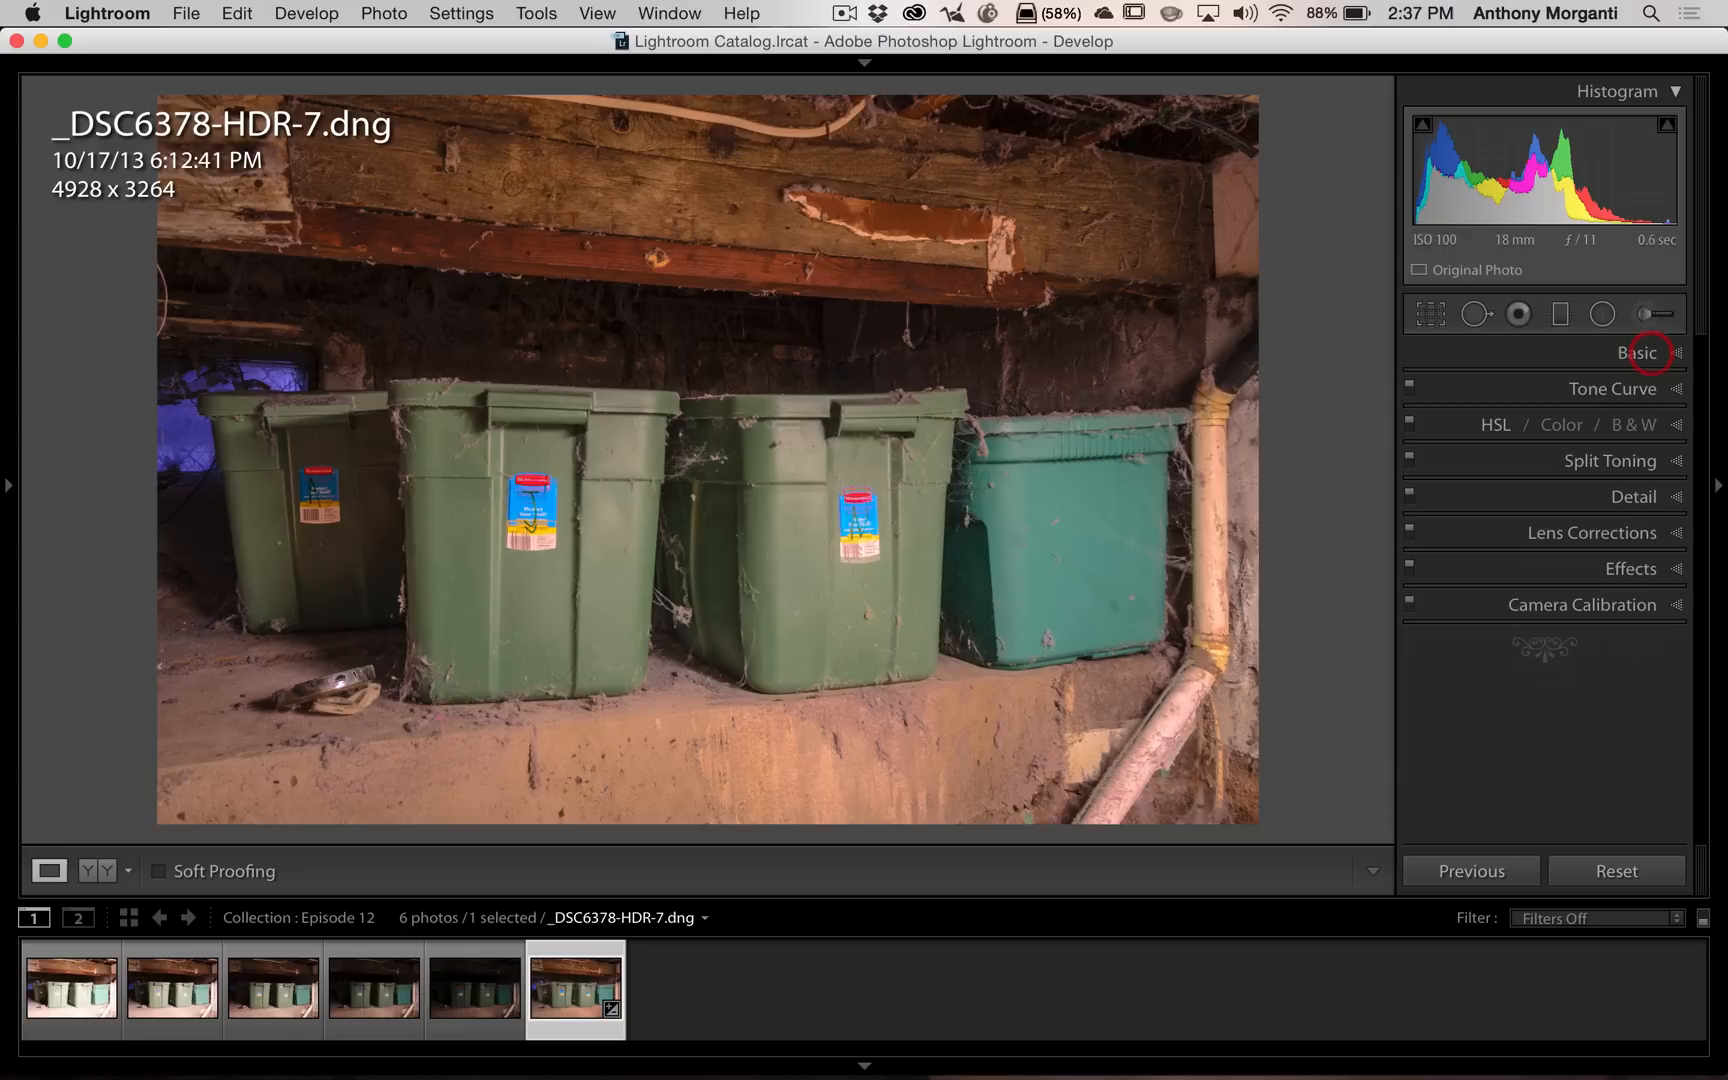